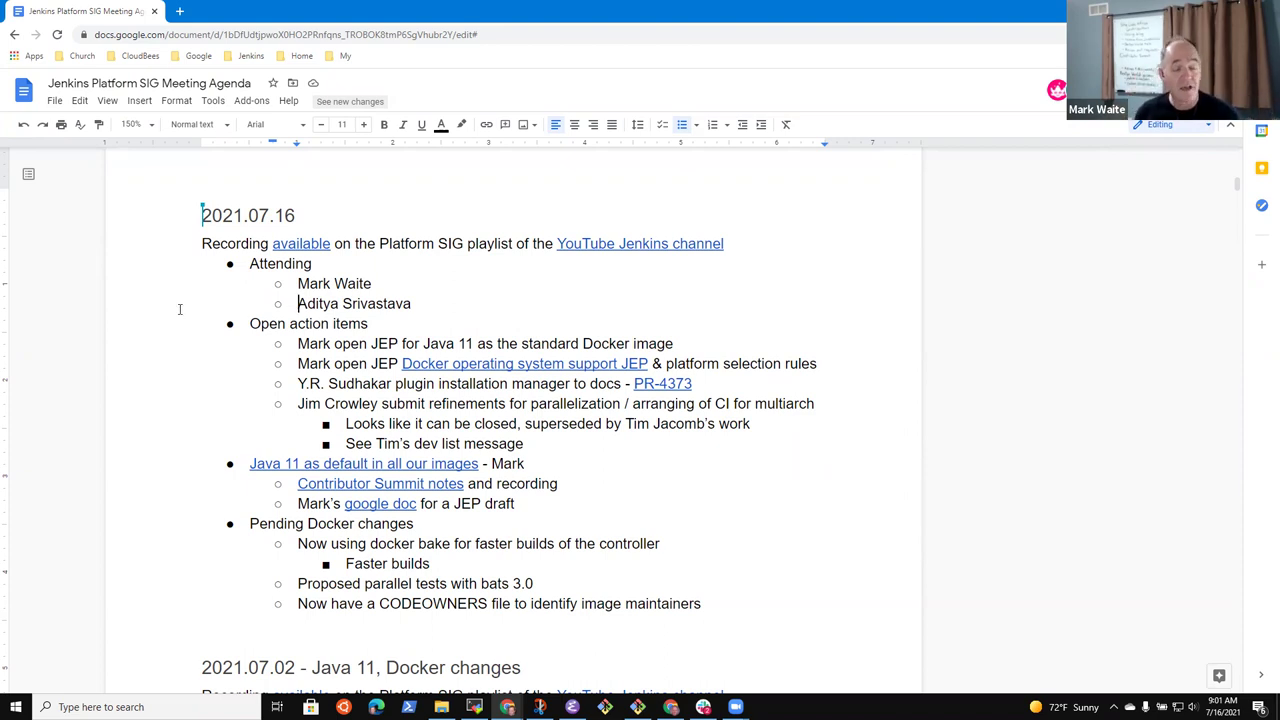
Move down the open action items to the CODEOWNERS bullet, then add and delete an empty top-level bullet
key("Down")
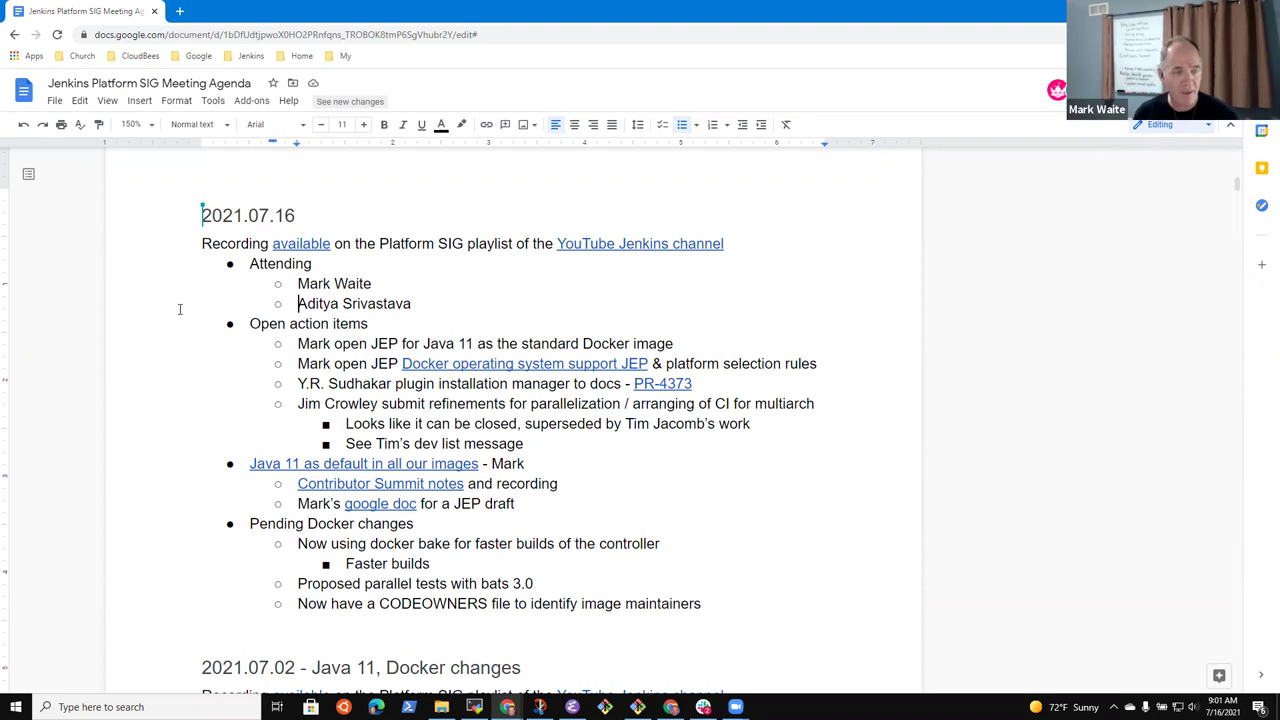
key("shift+End")
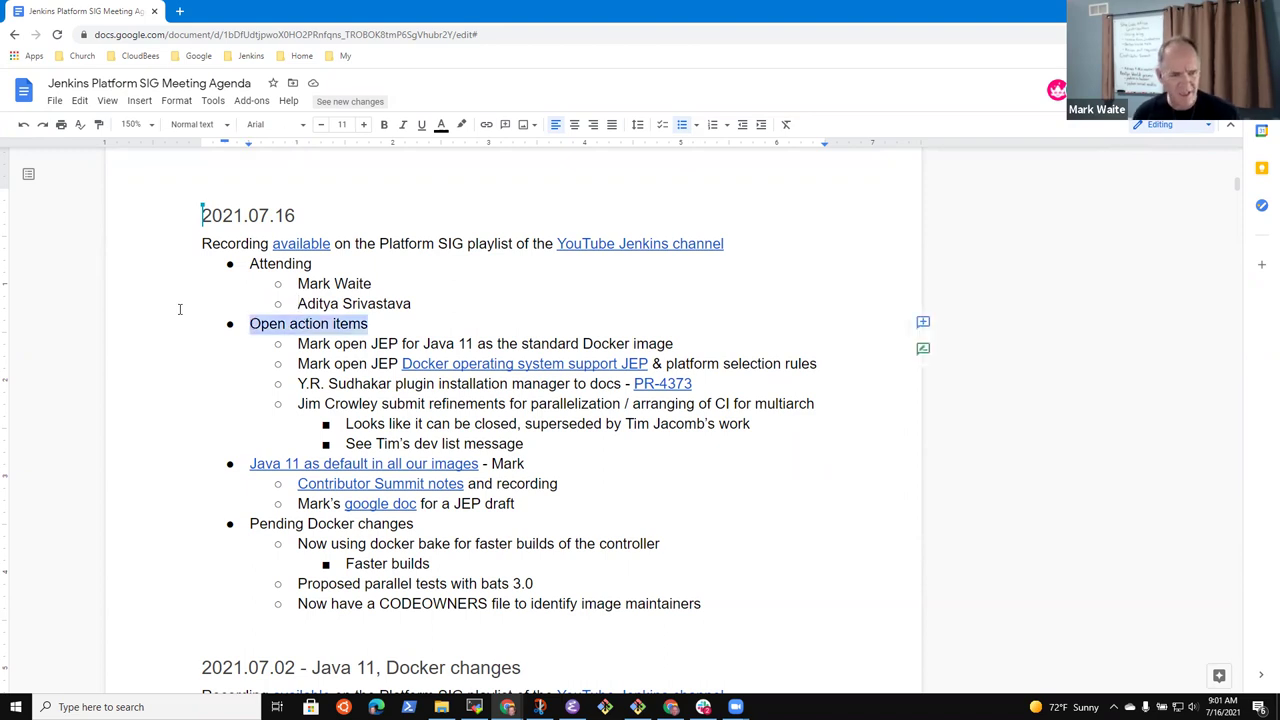
key("Down")
key("Down")
key("Down")
key("Down")
key("Down")
key("Down")
key("Down")
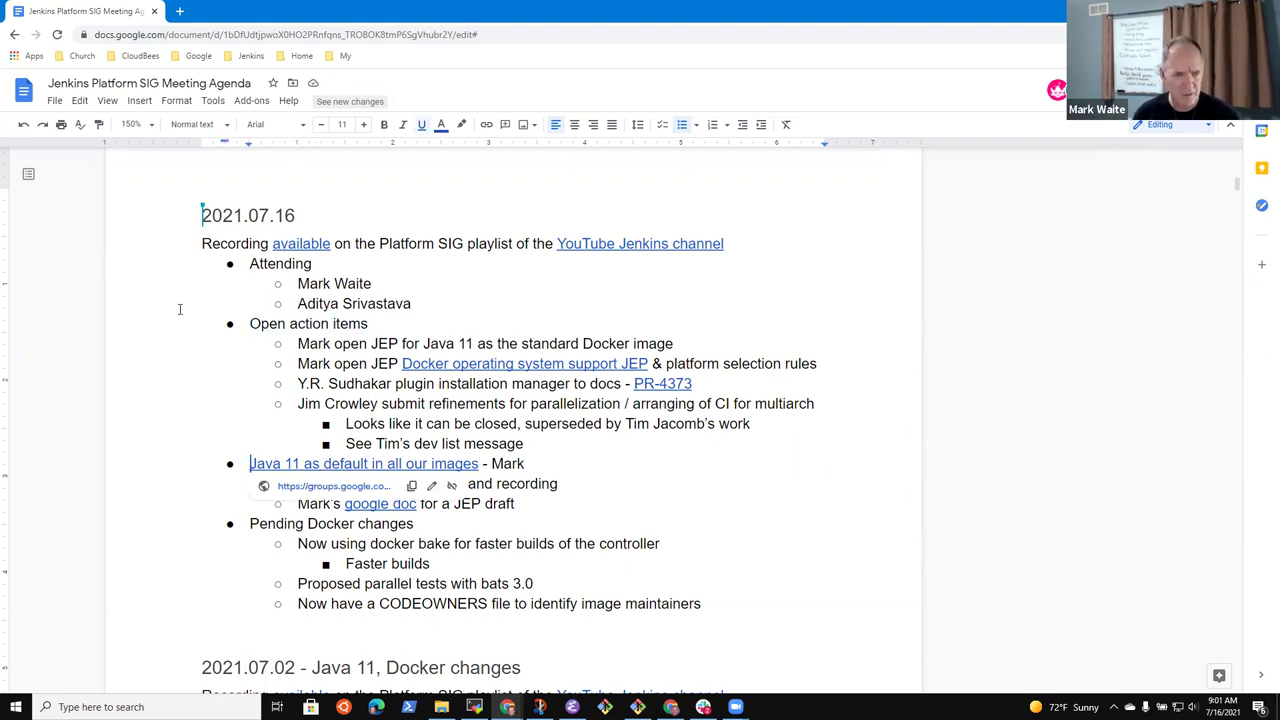
key("Home")
key("shift+End")
key("Down")
key("Down")
key("Down")
key("Down")
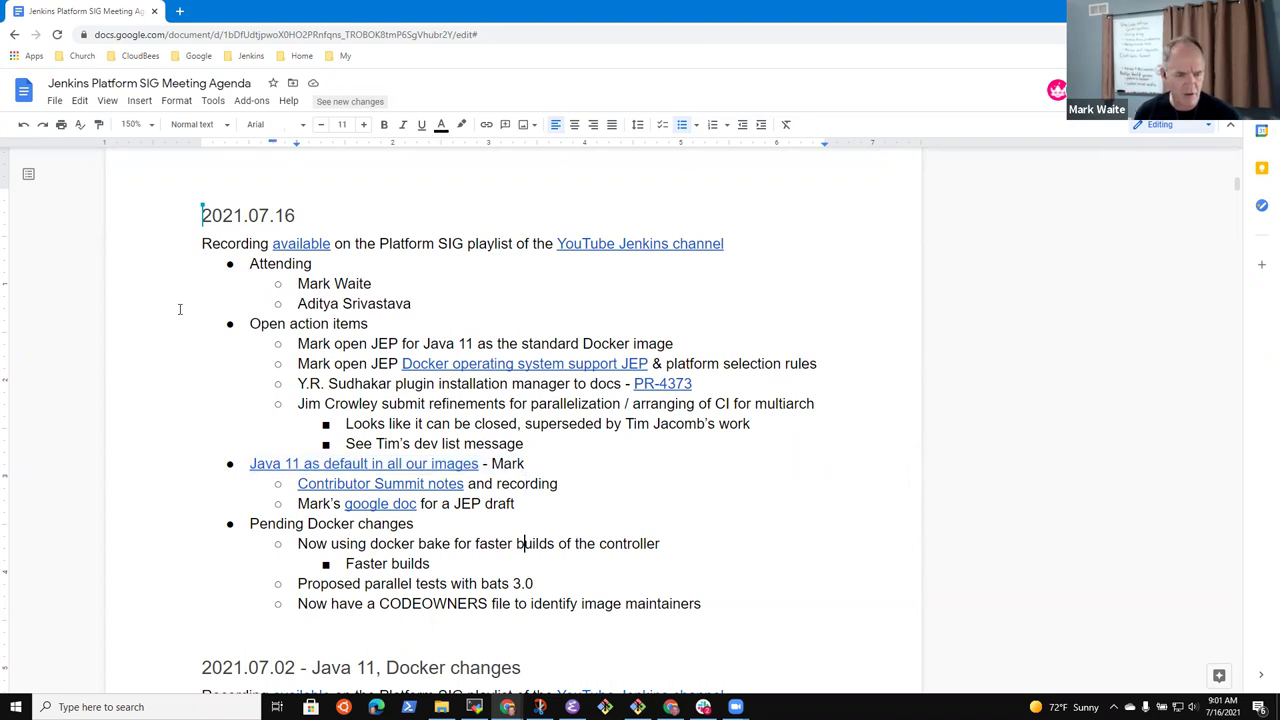
key("Home")
key("shift+End")
key("Down")
key("Down")
key("Down")
key("Down")
key("Return")
key("shift+Tab")
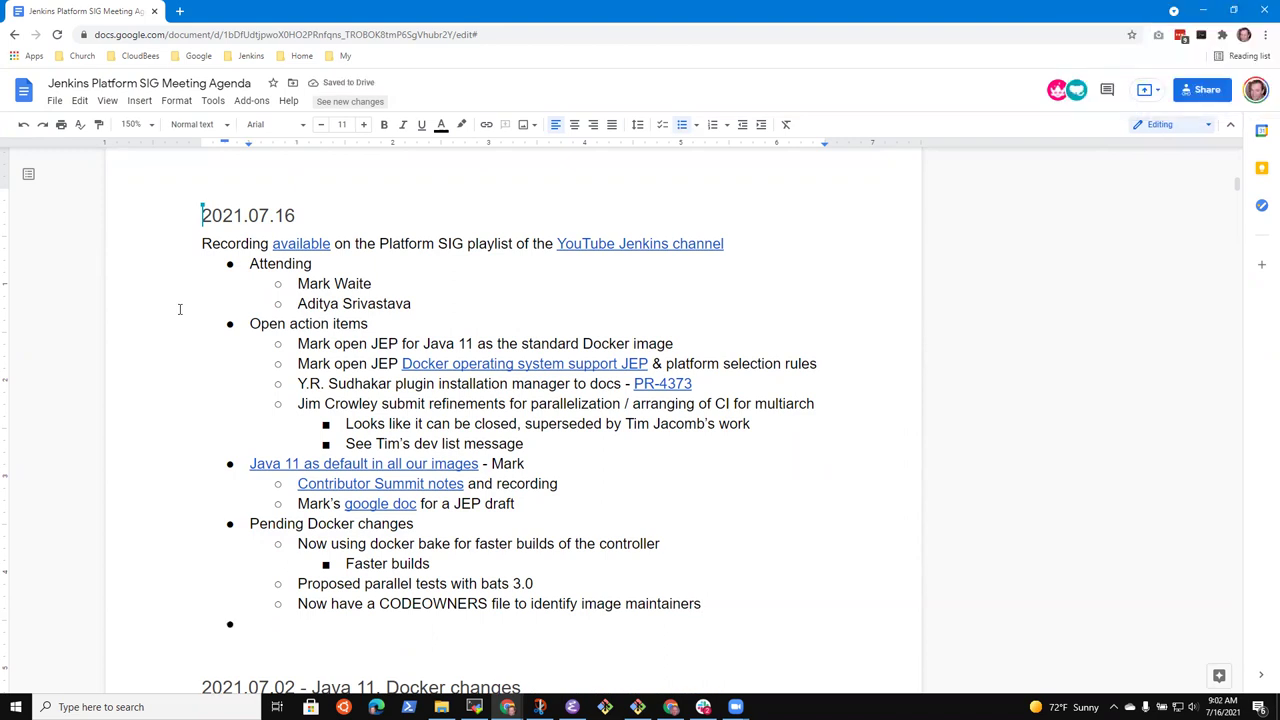
key("BackSpace")
key("BackSpace")
Start a new line below the Java 11 standard Docker image action item
key("Up")
key("Up")
key("Up")
key("Up")
key("Up")
key("Up")
key("Up")
key("Up")
key("Up")
key("Up")
key("Up")
key("Up")
key("Up")
key("Home")
key("shift+End")
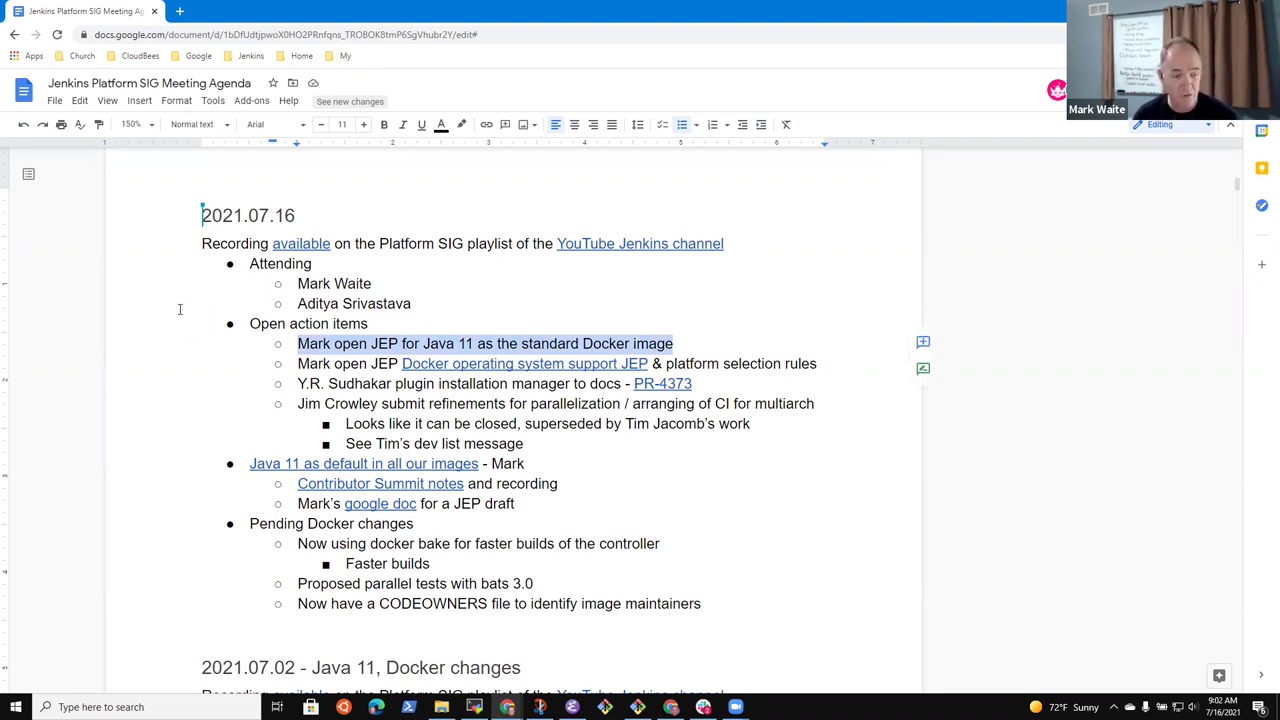
key("Right")
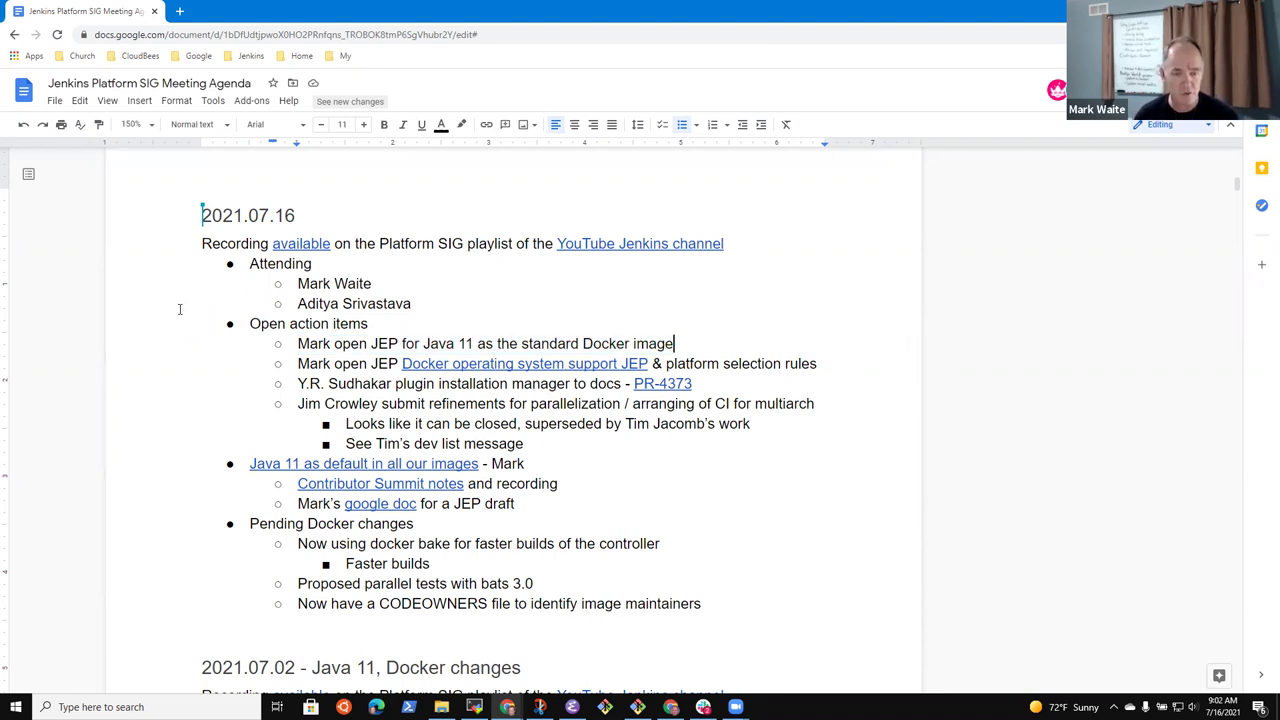
key("Return")
Type the indented sub-bullet 'See the google doc for first draft'
key("Tab")
type("See the google")
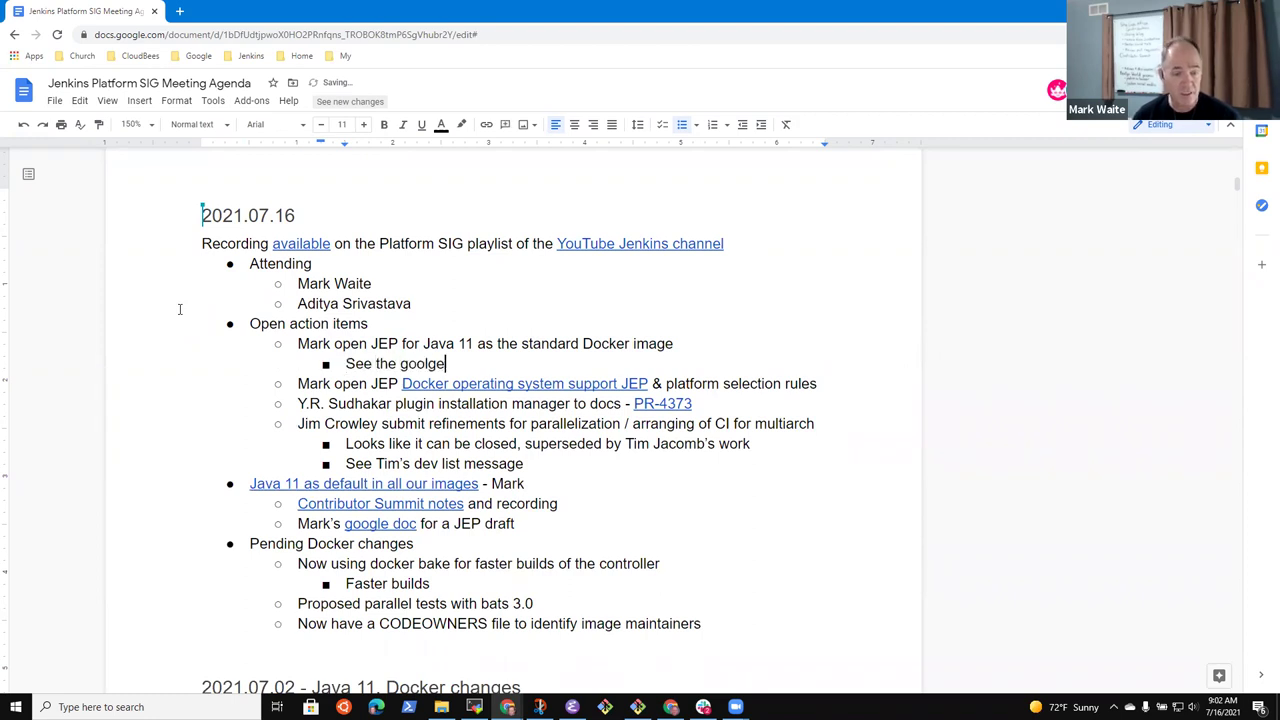
key("BackSpace")
key("BackSpace")
key("BackSpace")
type("gle doc f")
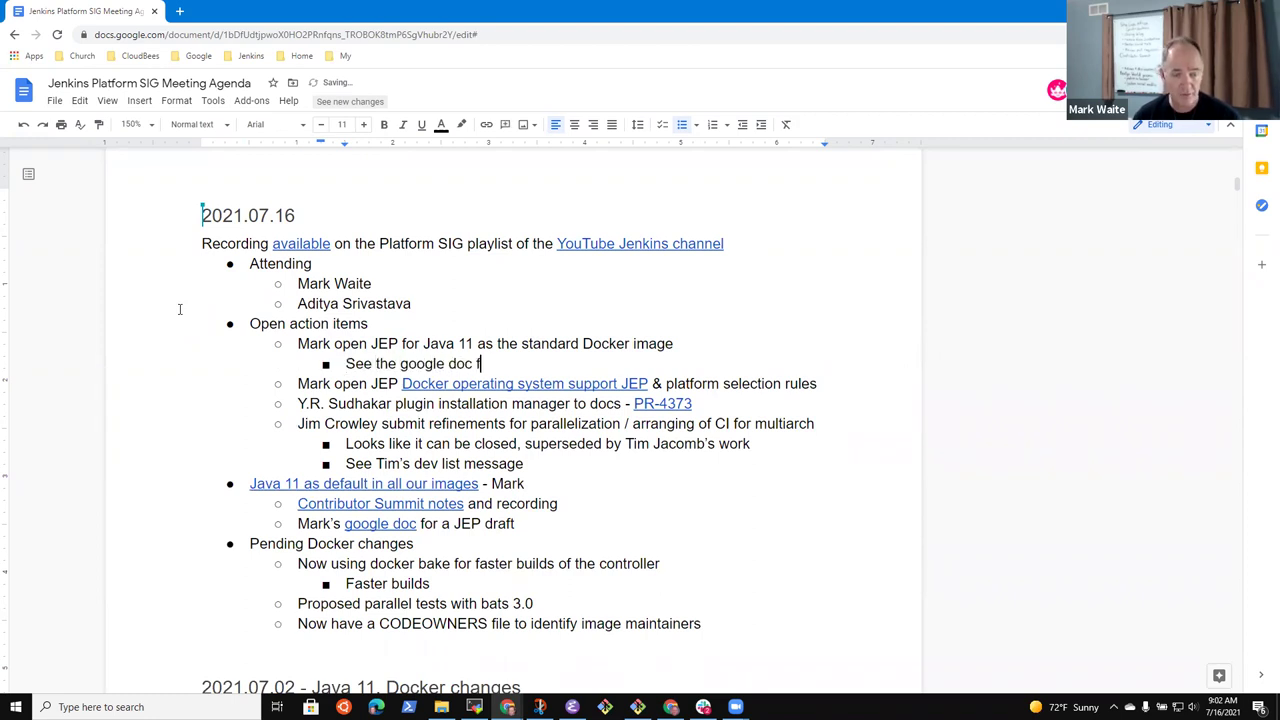
type("or first ")
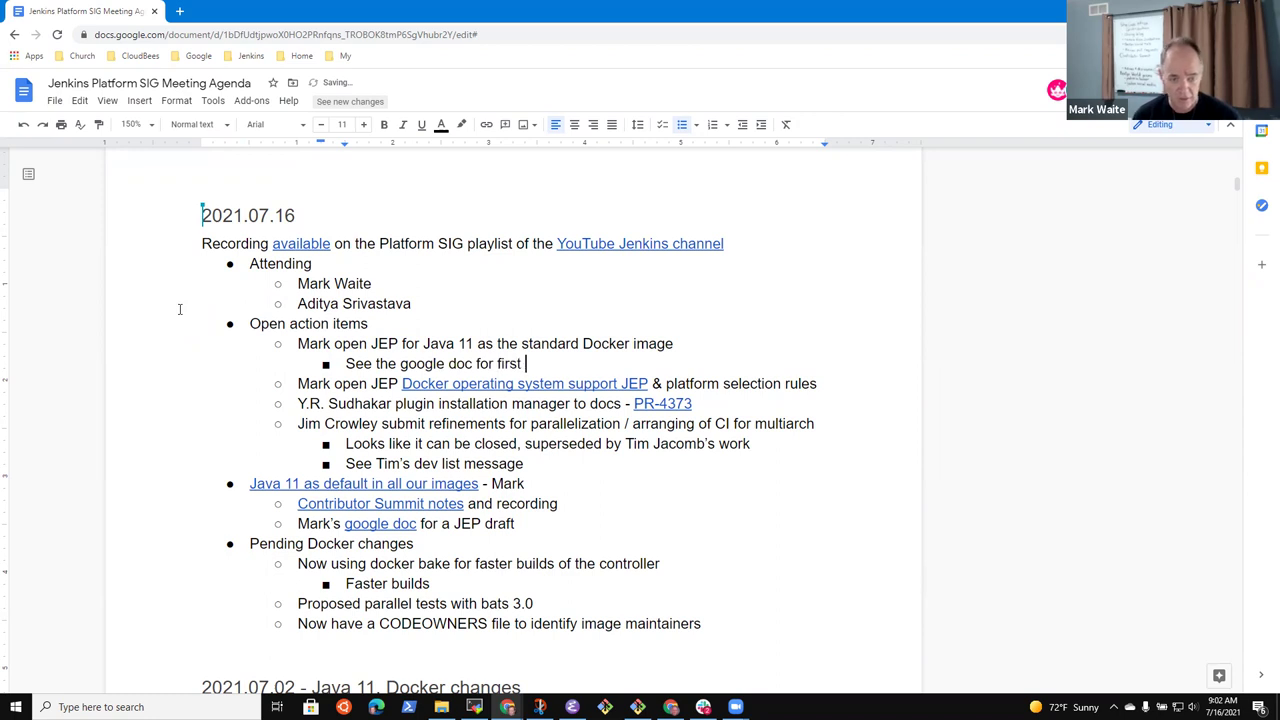
type("draft")
key("BackSpace")
key("BackSpace")
type("ft")
Replace the typed ending with the pasted linked text 'google doc for a JEP draft'
key("Down")
key("Down")
key("Down")
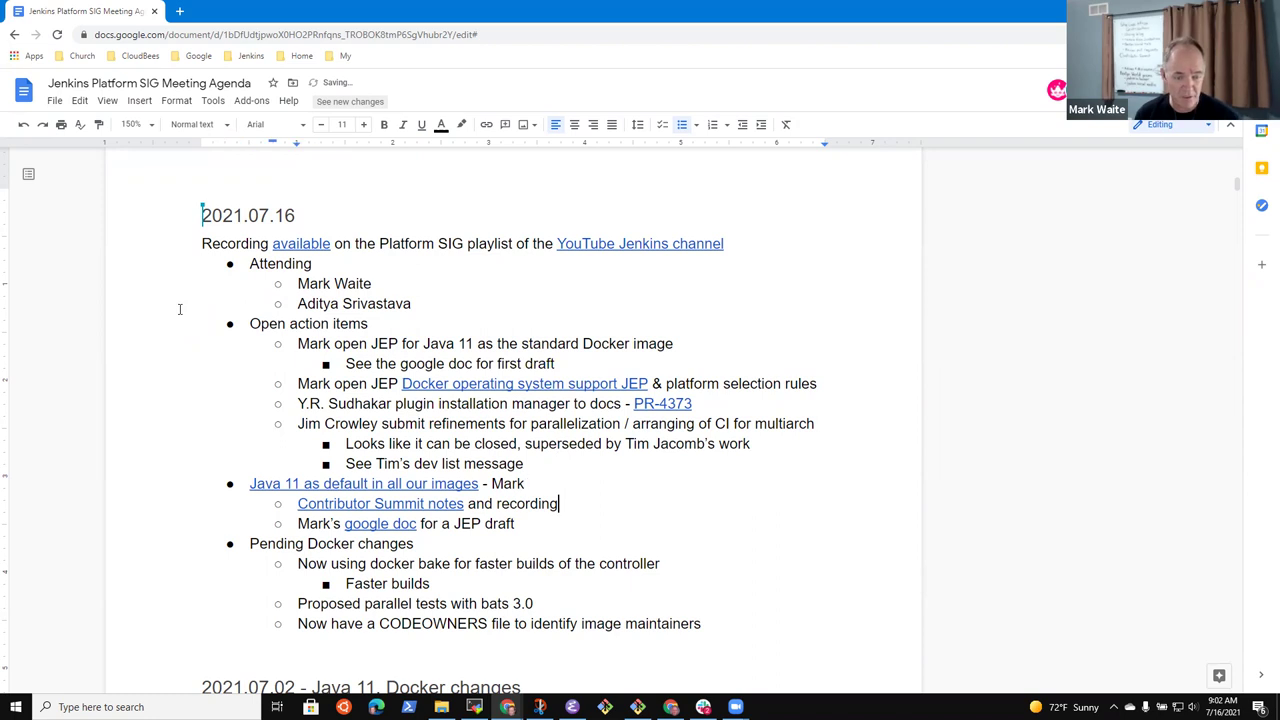
key("ctrl+Left")
key("ctrl+Left")
key("ctrl+Left")
key("ctrl+Left")
key("ctrl+Left")
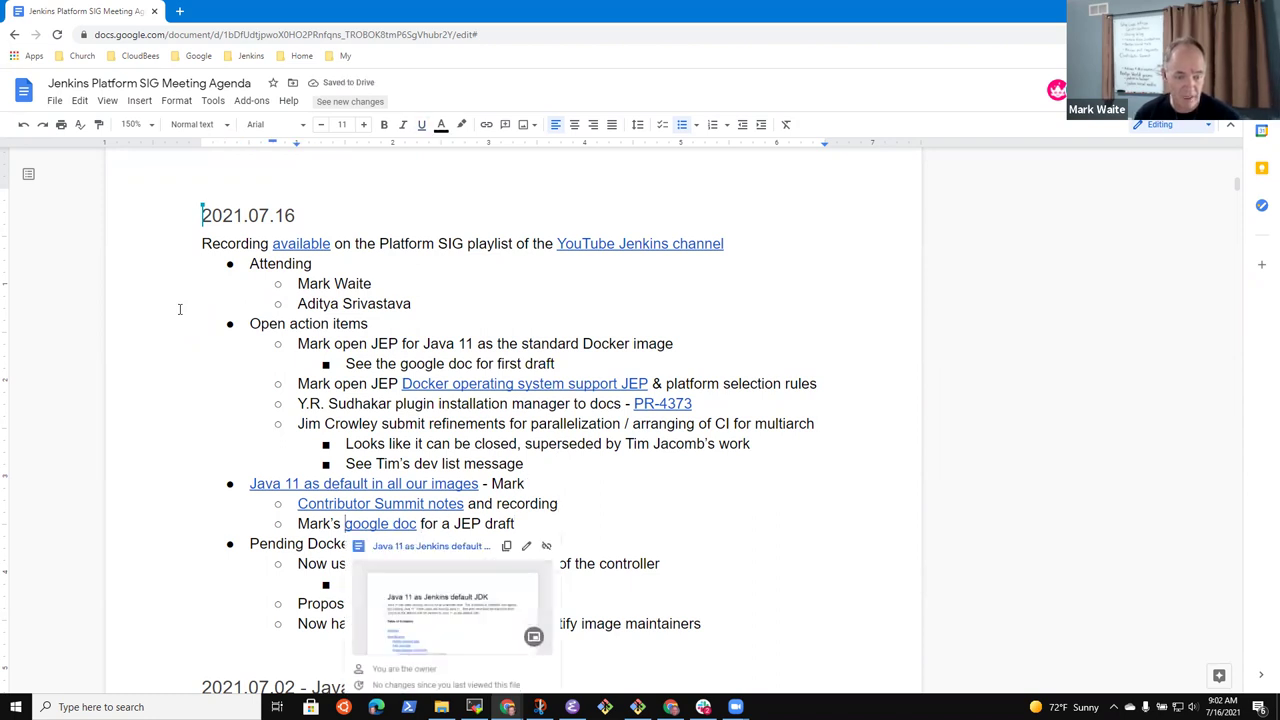
key("Up")
key("Up")
key("Up")
key("Up")
key("Up")
key("Up")
key("Up")
key("Up")
key("Up")
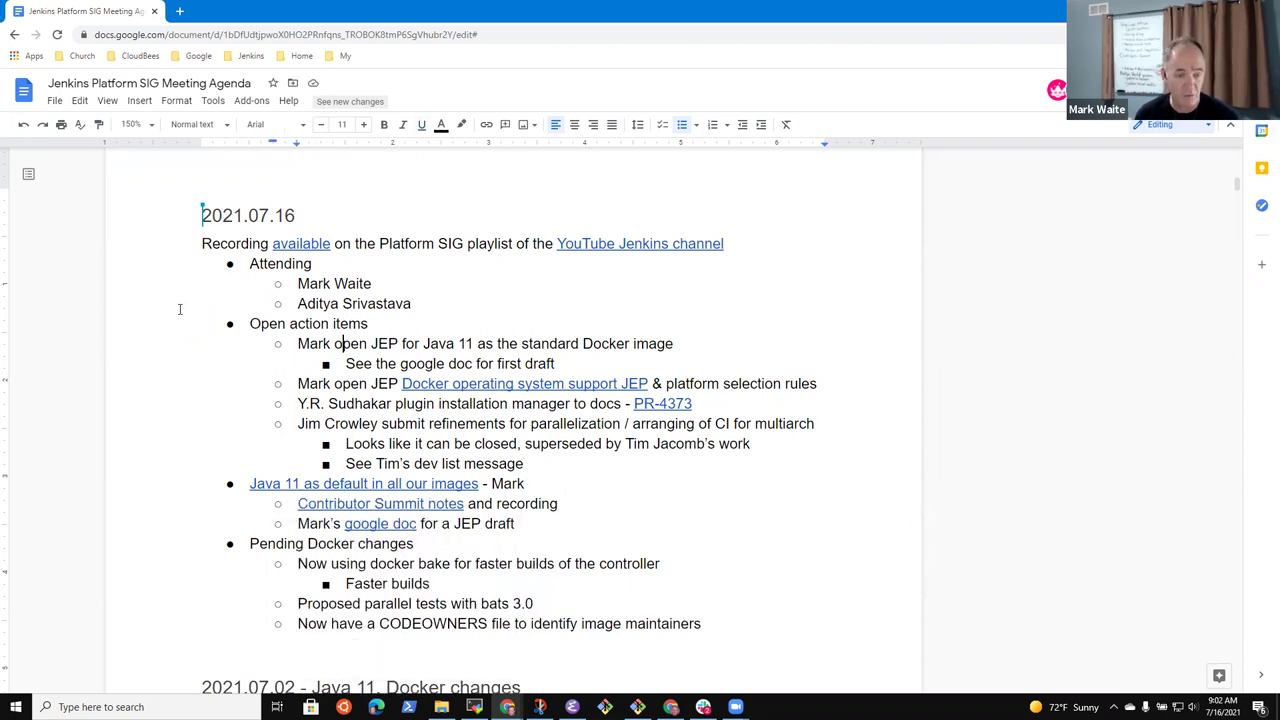
key("Down")
key("shift+End")
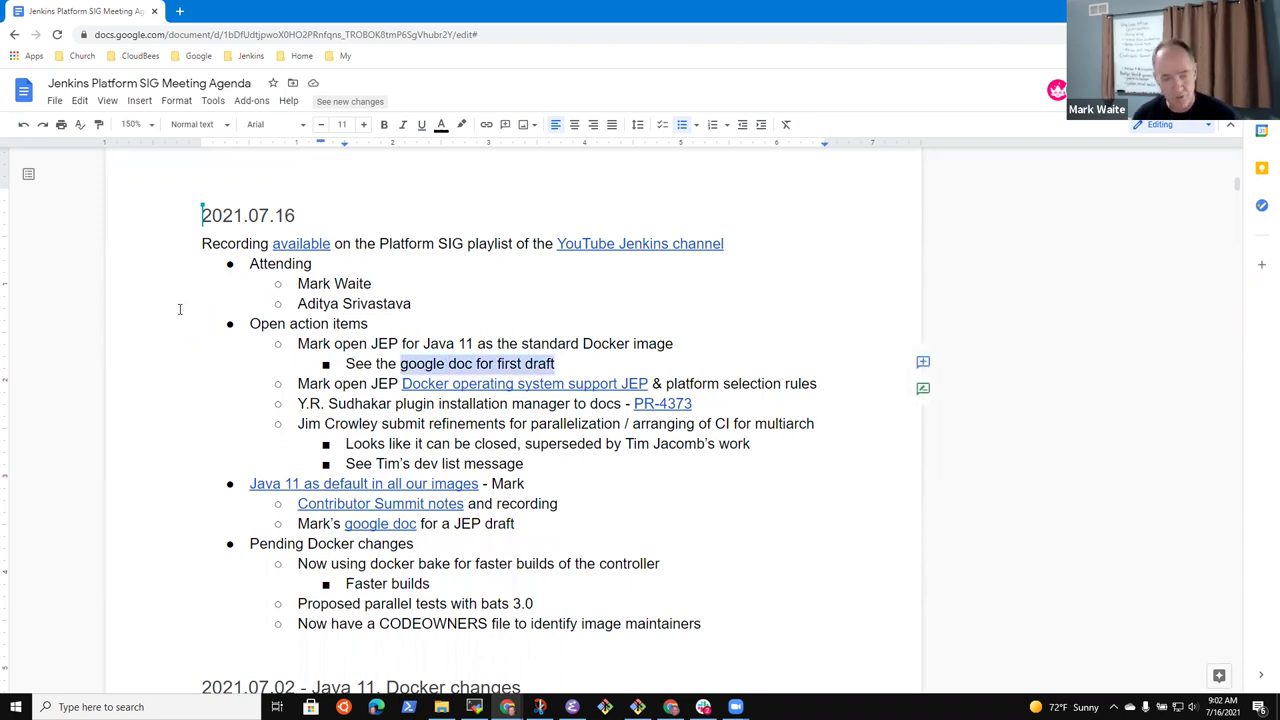
type("google doc for a JEP draft")
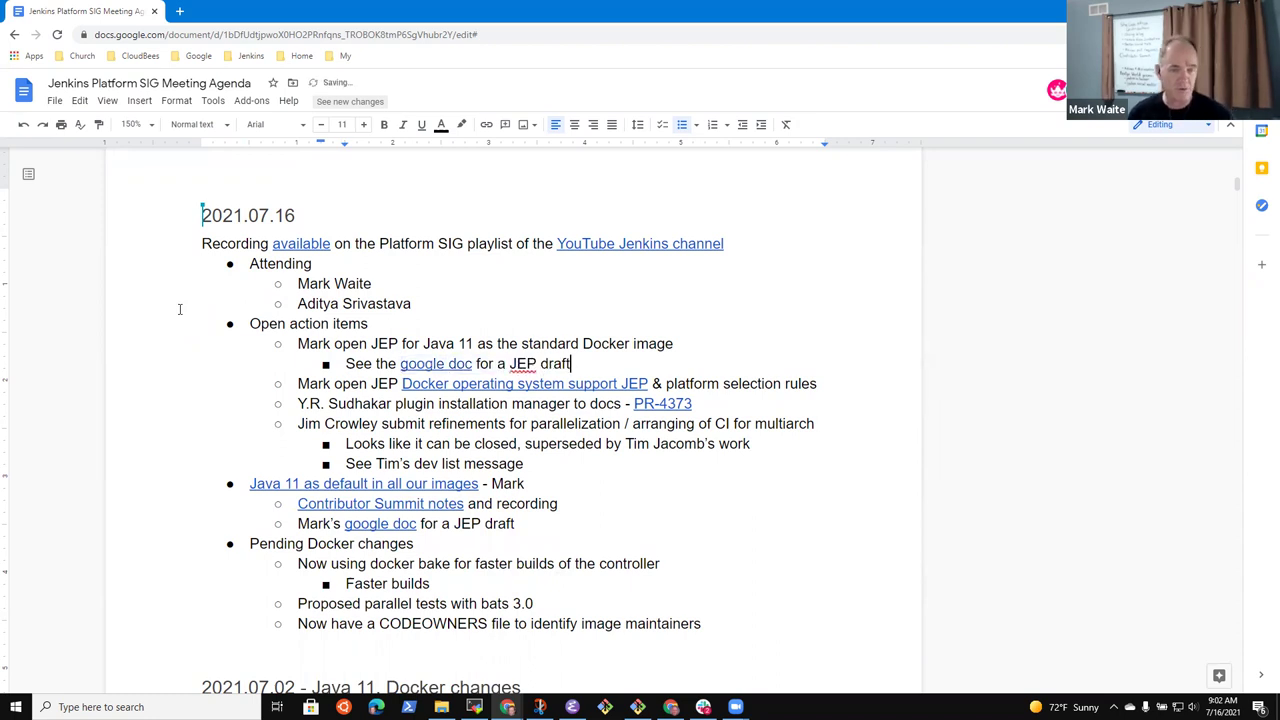
key("Down")
key("Down")
key("Down")
key("Down")
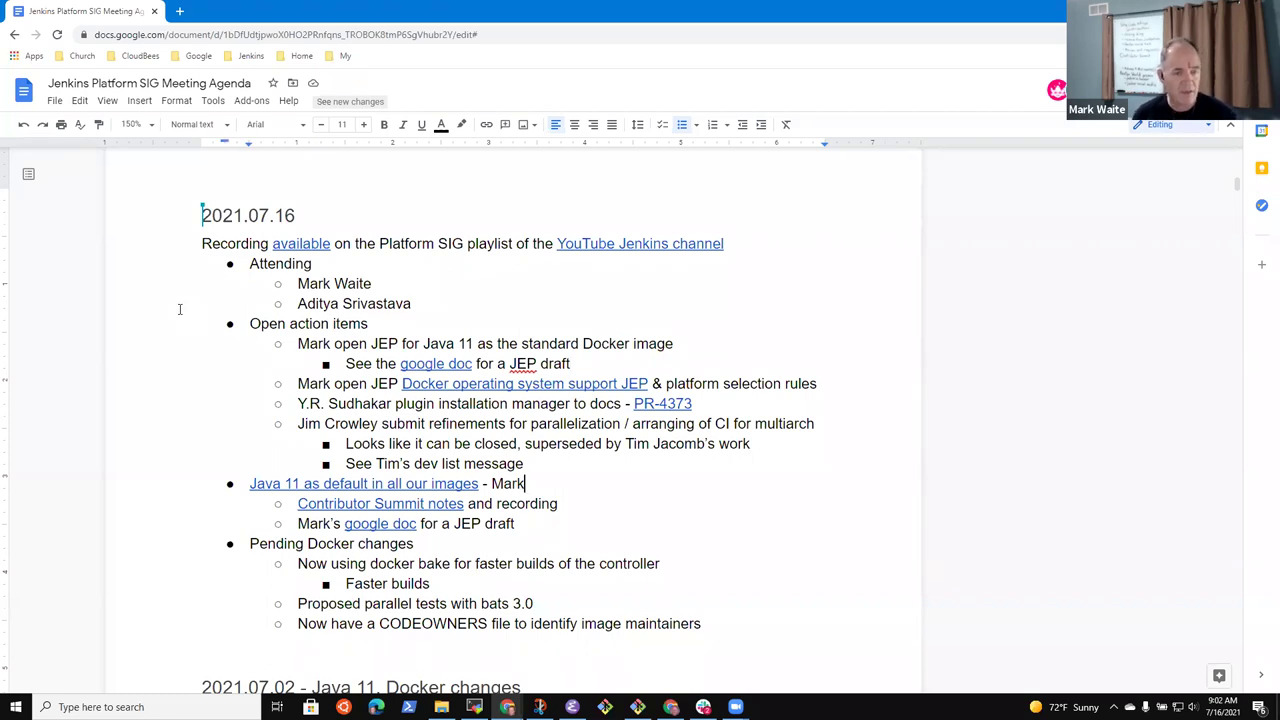
key("Up")
key("Up")
key("Up")
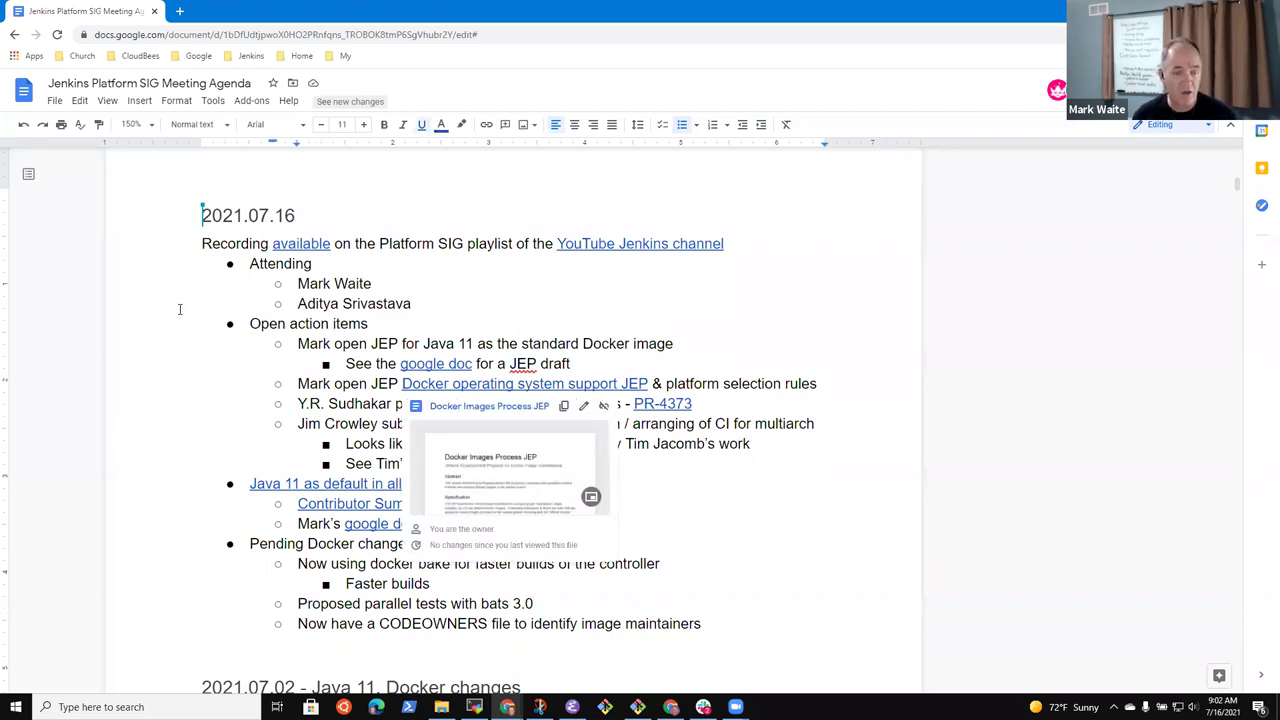
Under the platform selection rules item, add a sub-bullet: a user created a CODEOWNERS file implementing the idea
left_click(762, 384)
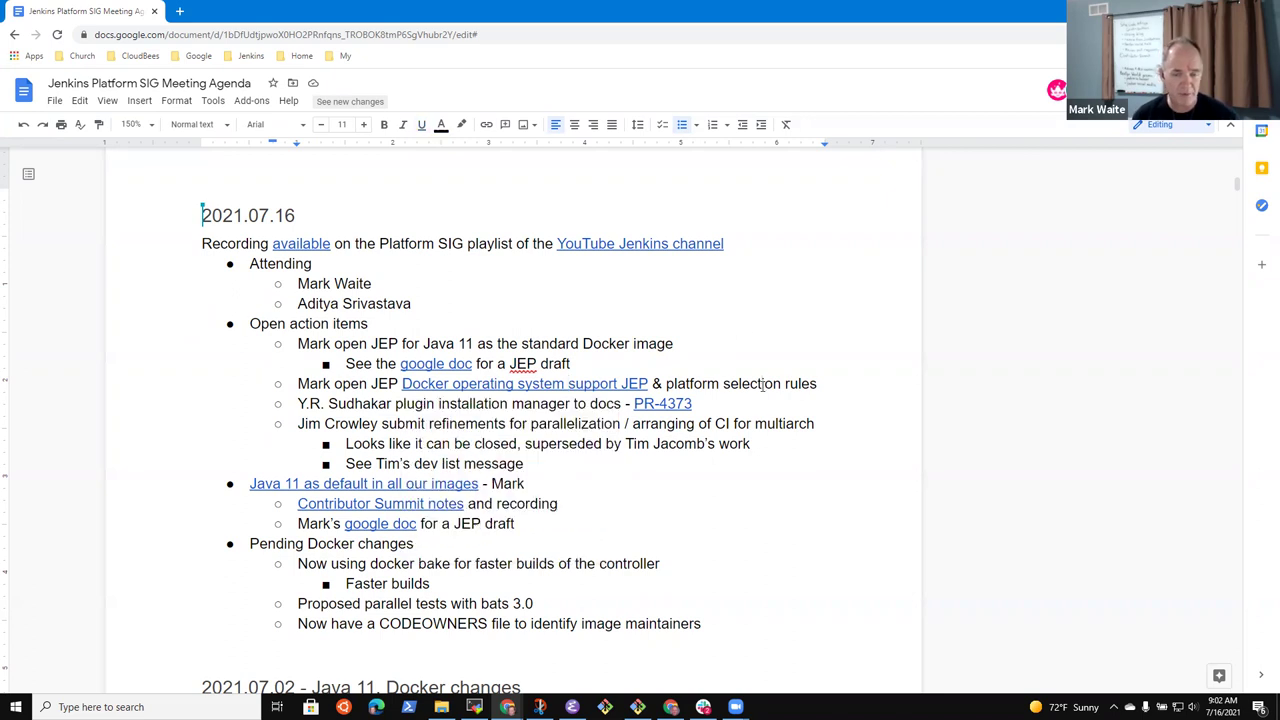
key("Return")
key("Tab")
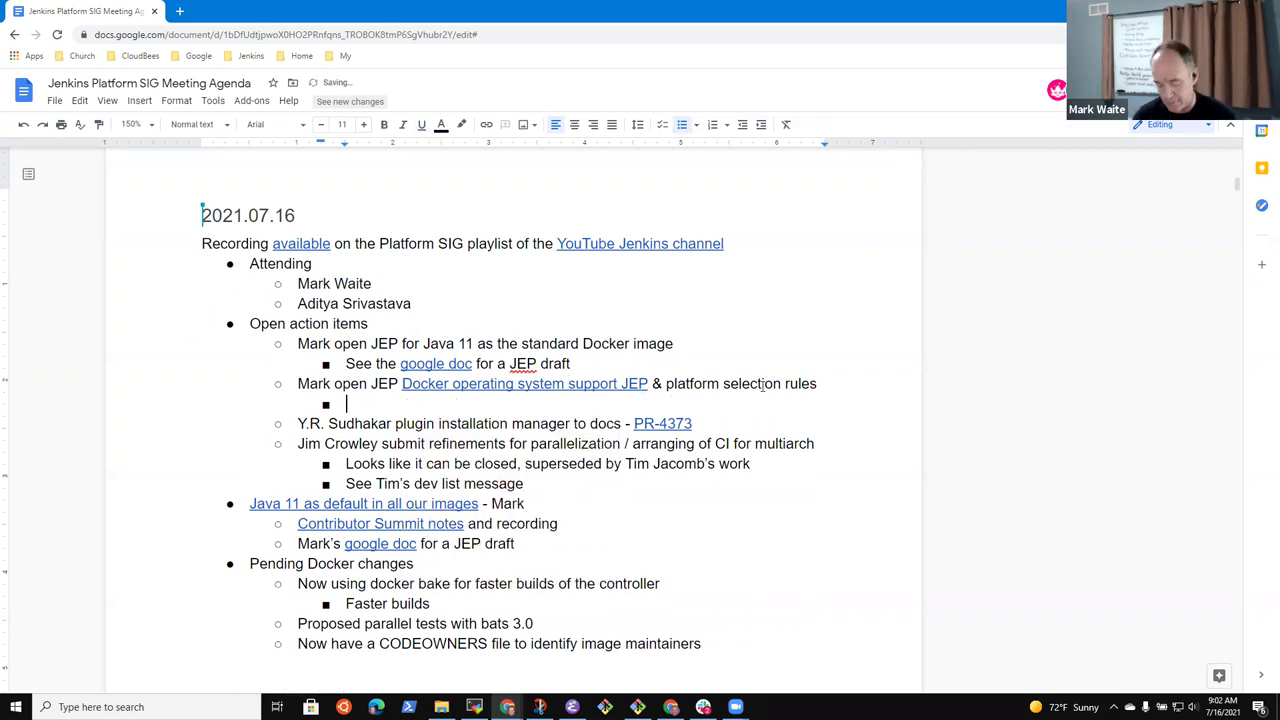
type("User 'sap")
type("er' use")
key("BackSpace")
key("BackSpace")
key("BackSpace")
type("has created CODEOWNE")
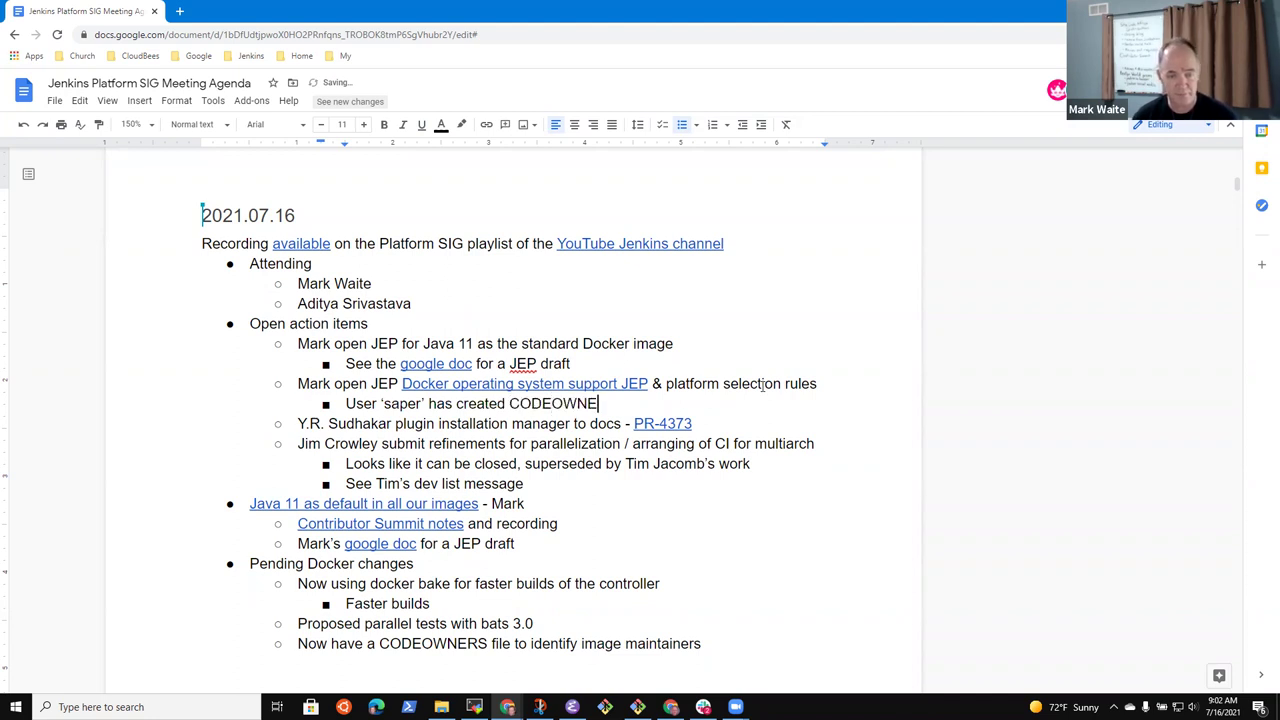
type("RS file that implements to t")
type("he")
key("BackSpace")
key("BackSpace")
key("BackSpace")
key("BackSpace")
key("BackSpace")
key("BackSpace")
key("BackSpace")
type("t6he")
key("BackSpace")
key("BackSpace")
key("BackSpace")
key("BackSpace")
key("BackSpace")
type("the idea")
Add a deeper sub-bullet 'Proposed self as maintainer of the almalinux Docker image'
key("Return")
key("Tab")
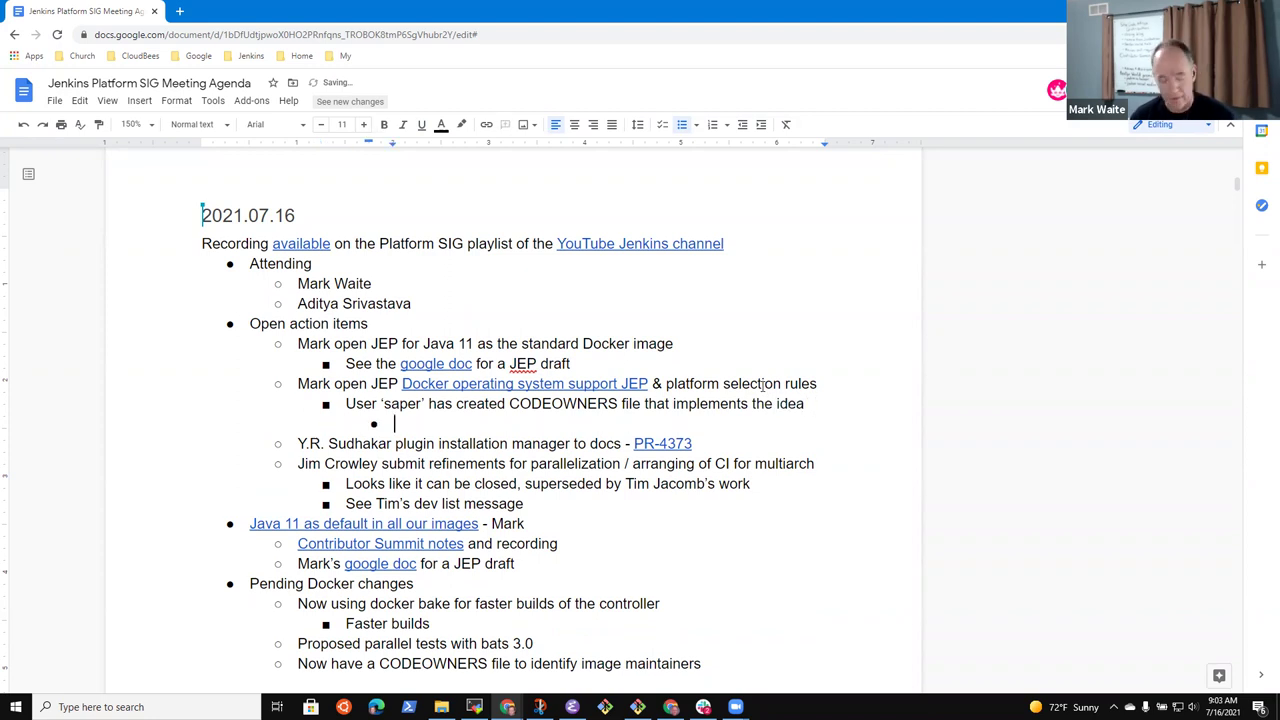
type("Proposal")
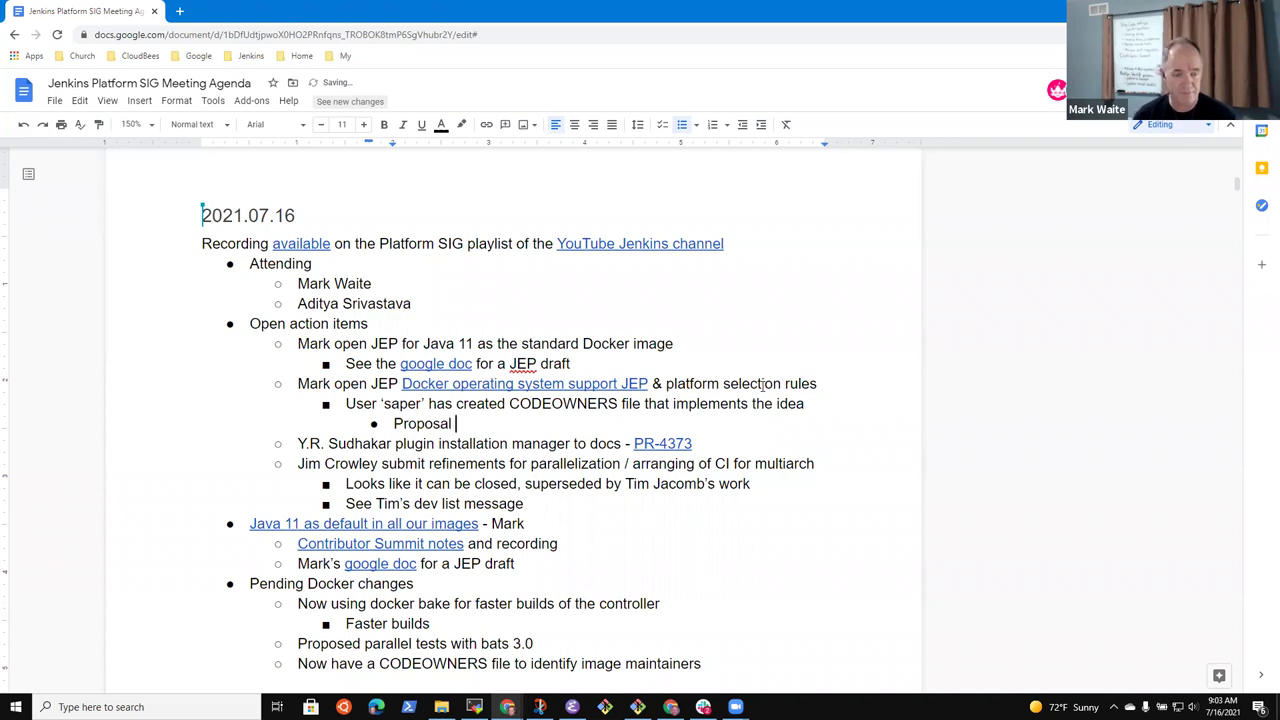
key("BackSpace")
key("BackSpace")
key("BackSpace")
type("ed salke")
key("BackSpace")
key("BackSpace")
key("BackSpace")
key("BackSpace")
type("lef")
key("BackSpace")
key("BackSpace")
key("BackSpace")
type("elf as maintaine")
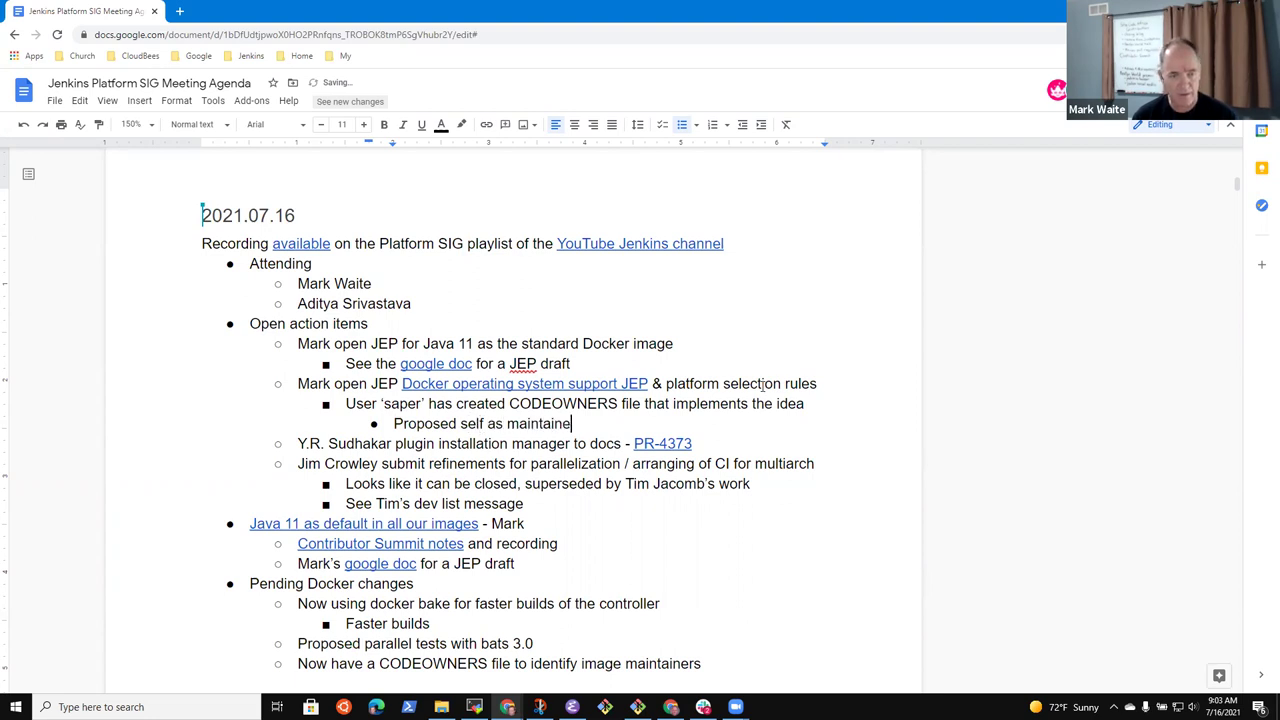
type("r of the alma")
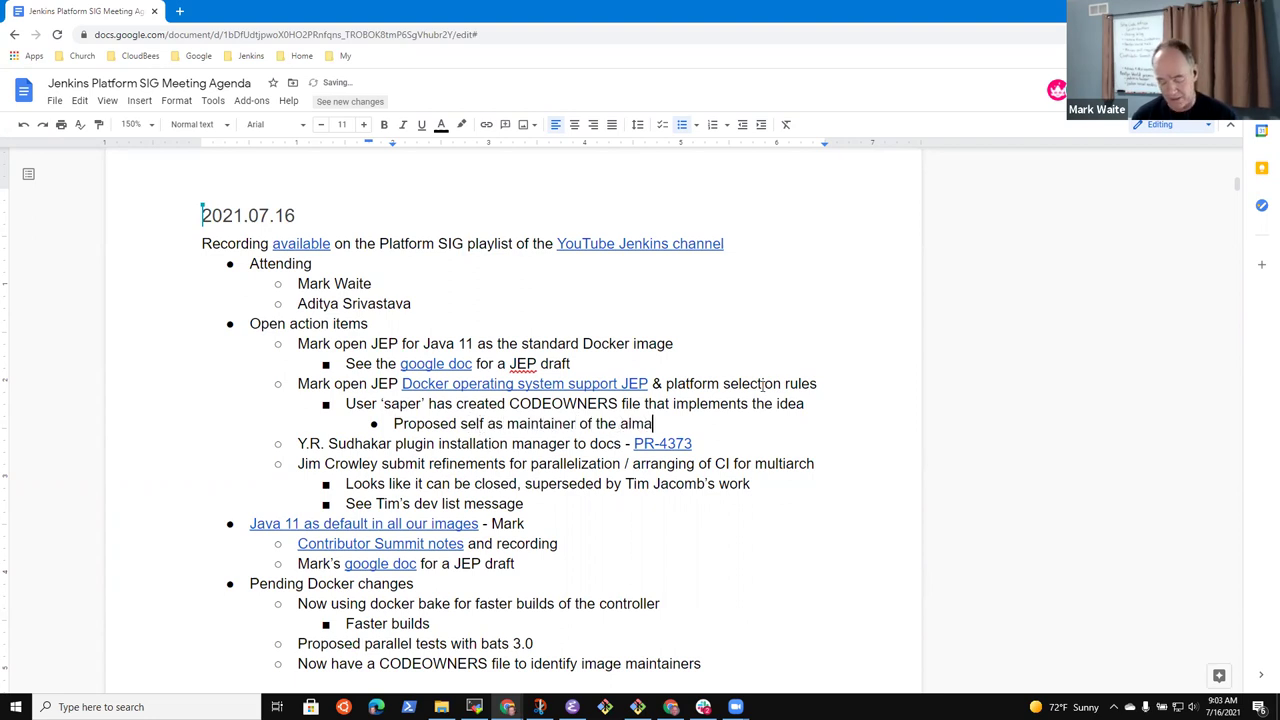
type("linux Docker ")
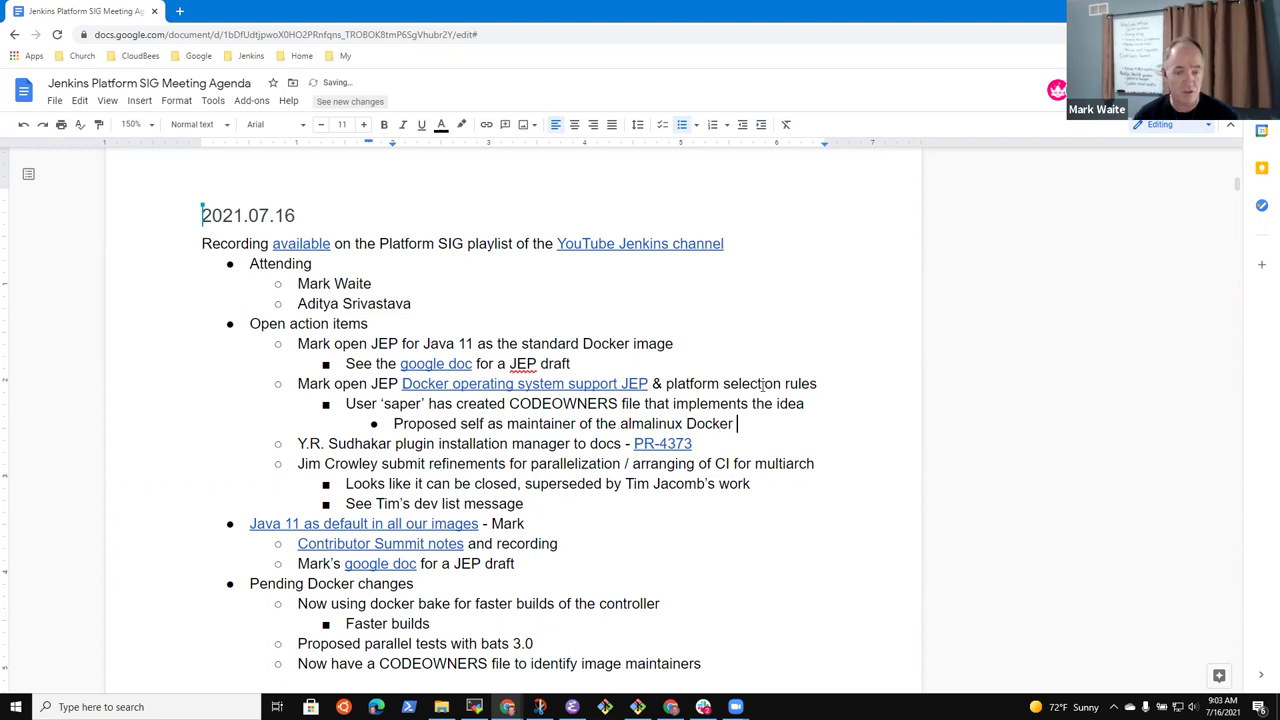
type("image")
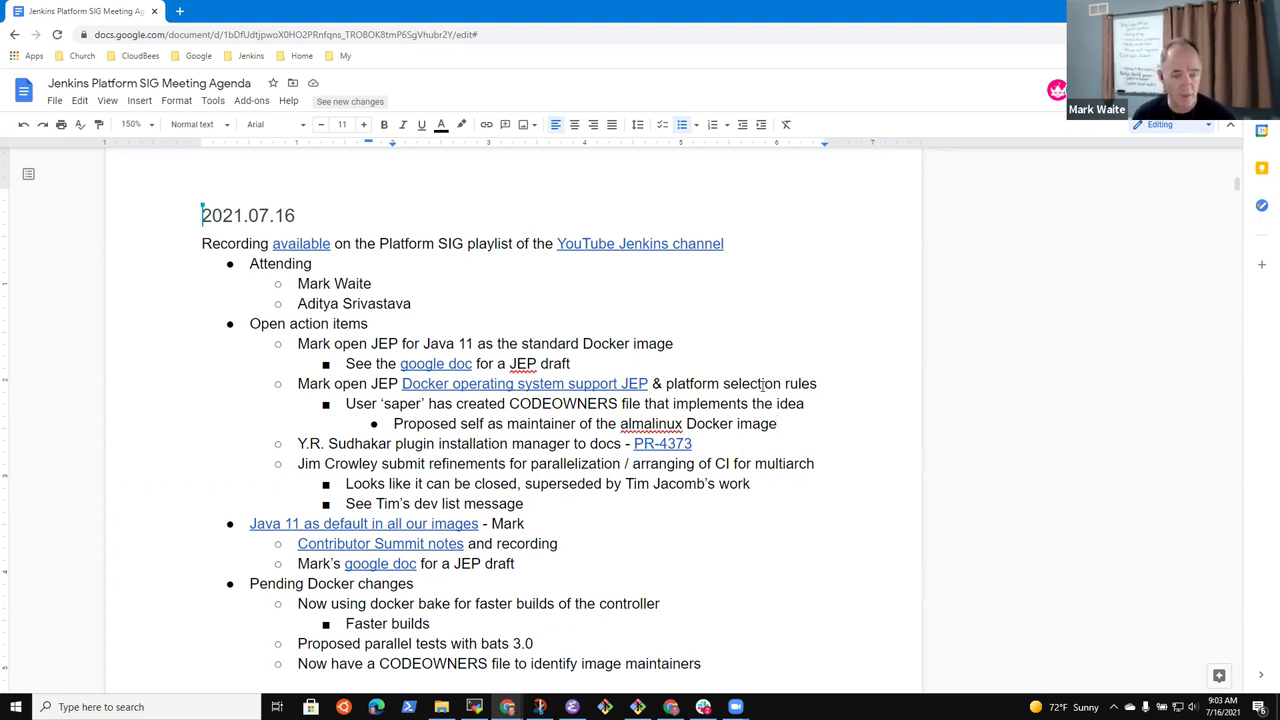
key("Right")
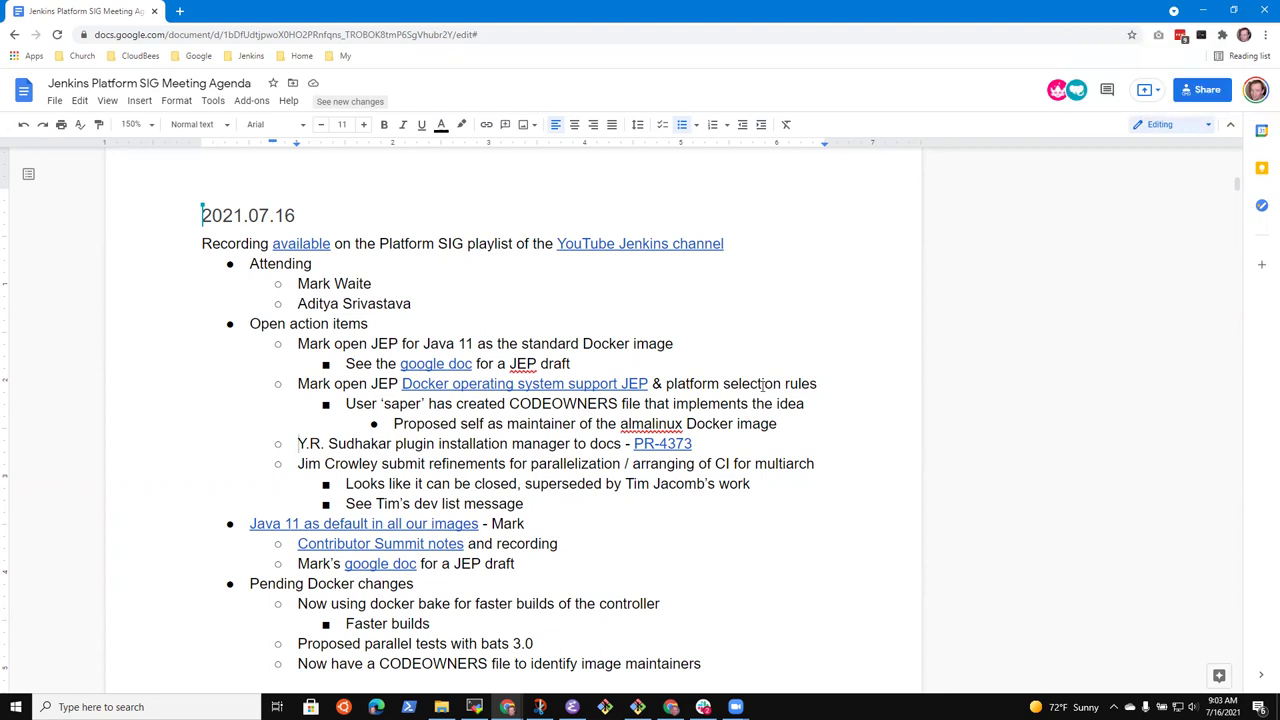
Under the PR-4373 item, add 'Need that so we can merge the replacement of install-plugins.sh'
key("shift+End")
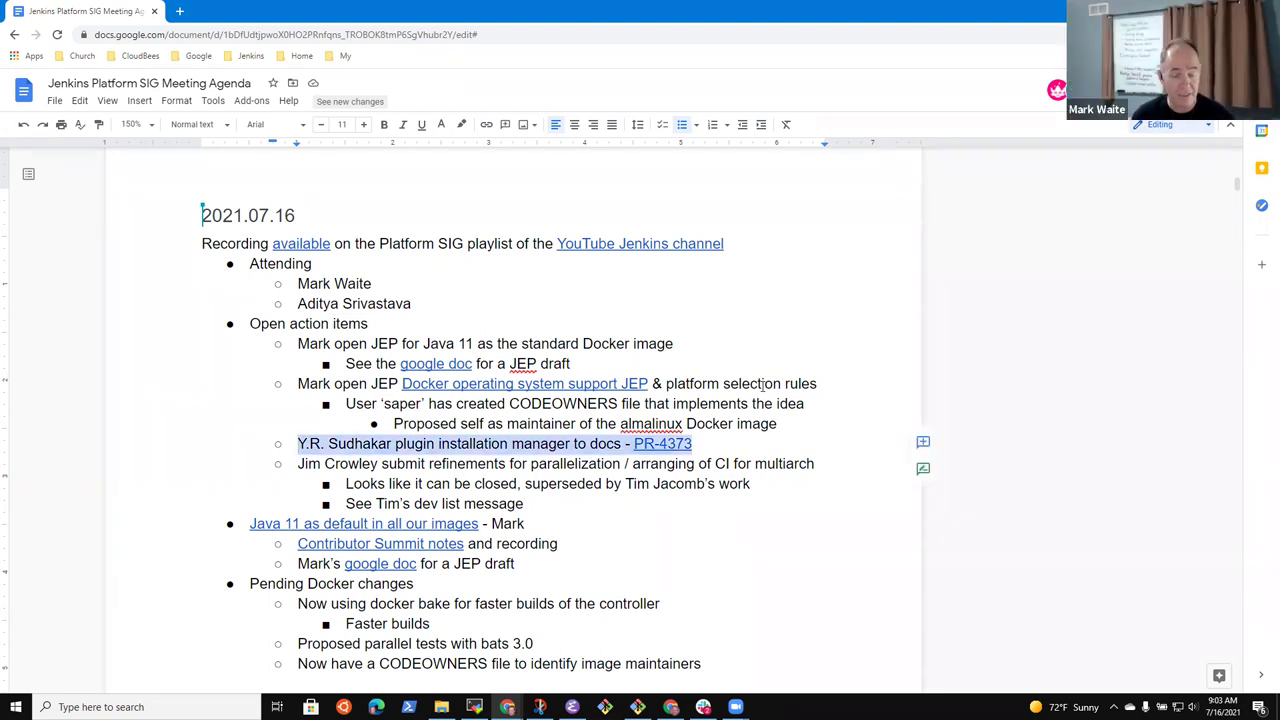
key("Right")
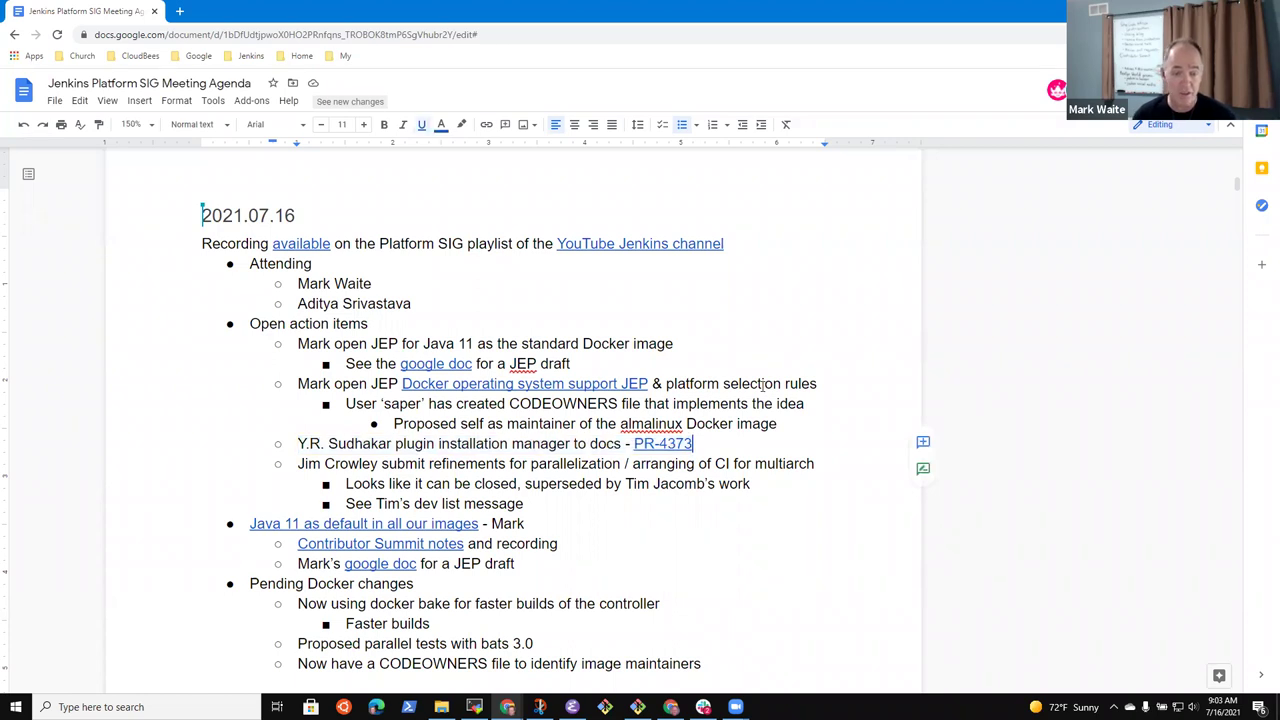
key("Return")
key("Tab")
type("Need that so we ")
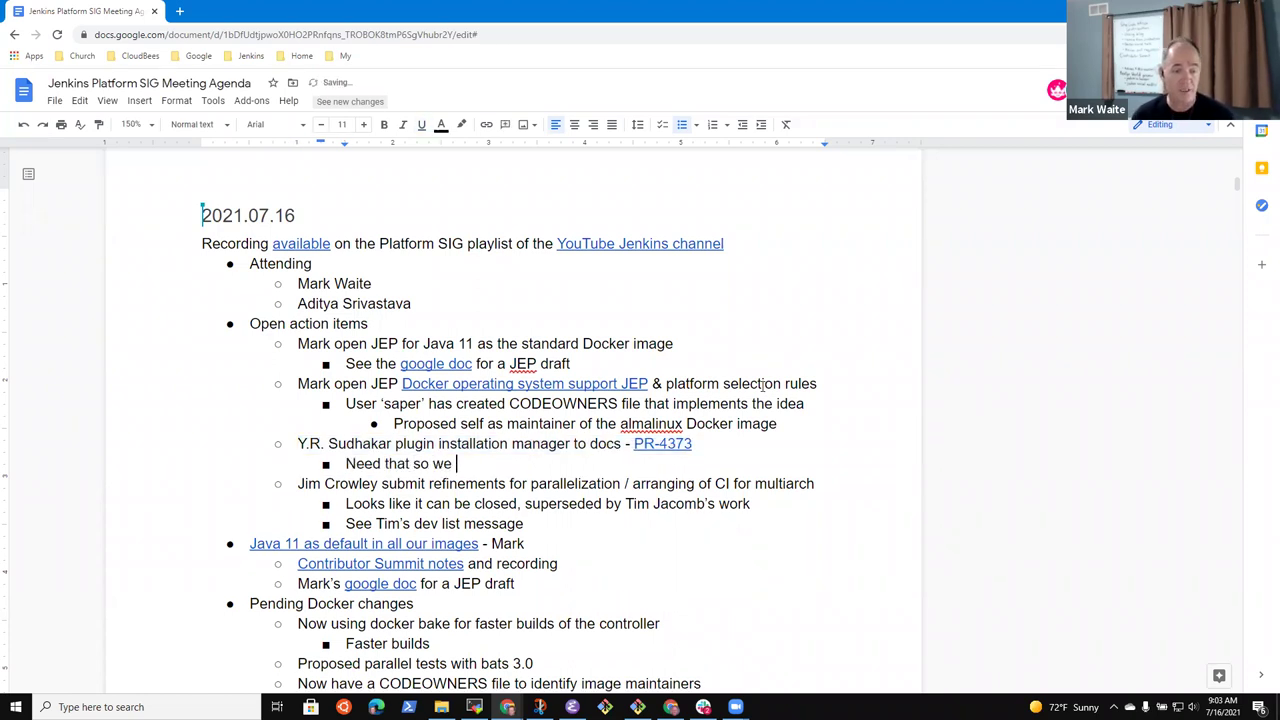
type("can merge the ")
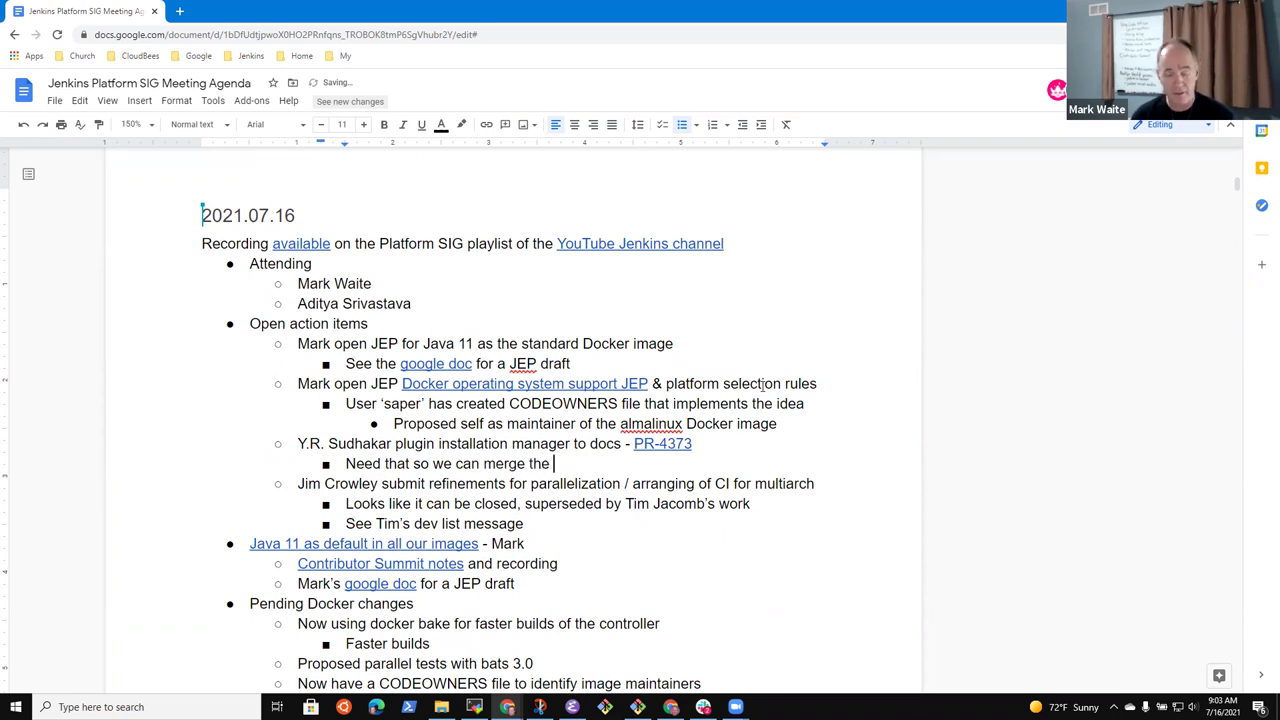
type("replacement inst")
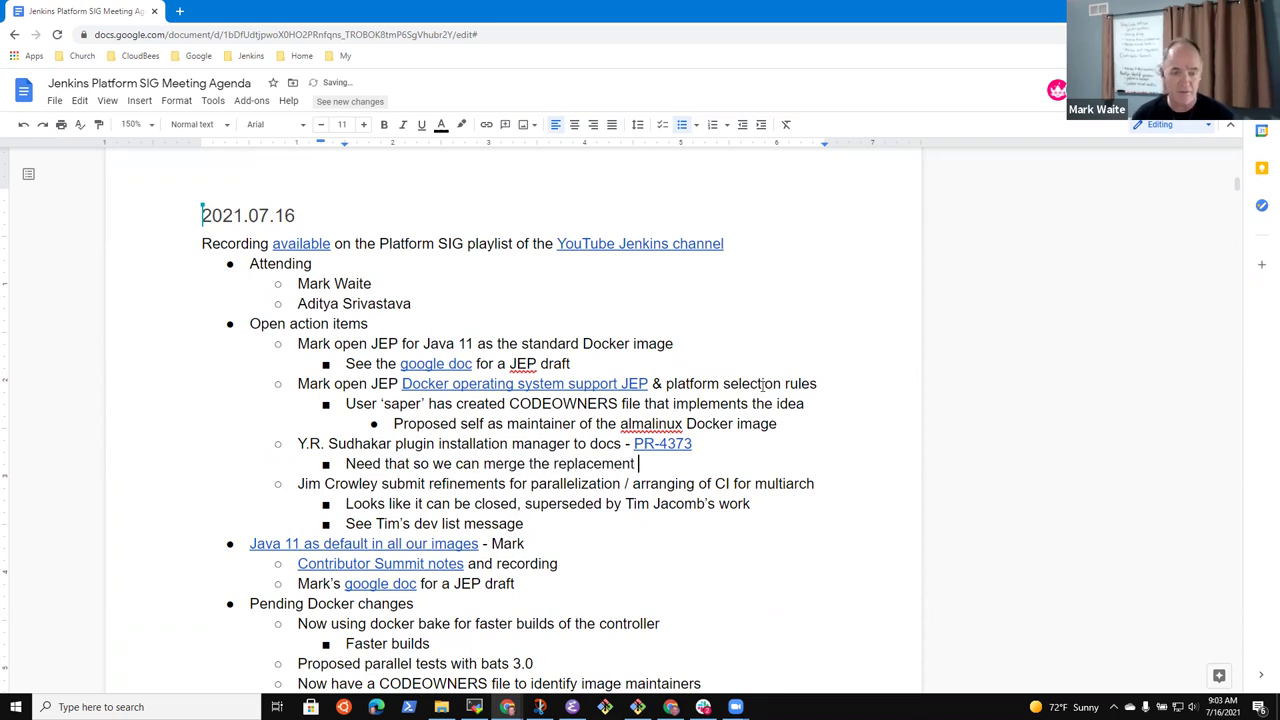
key("BackSpace")
key("BackSpace")
key("BackSpace")
key("BackSpace")
type("of install-plugins.sh")
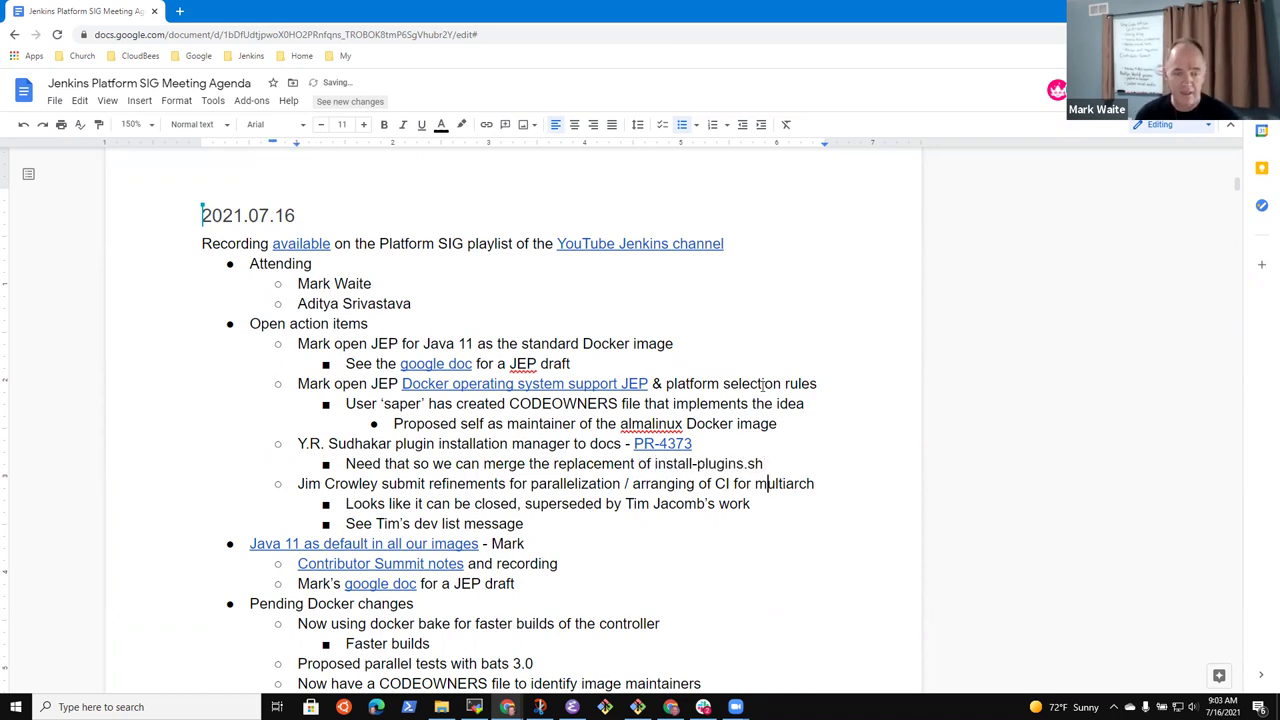
key("Home")
key("shift+End")
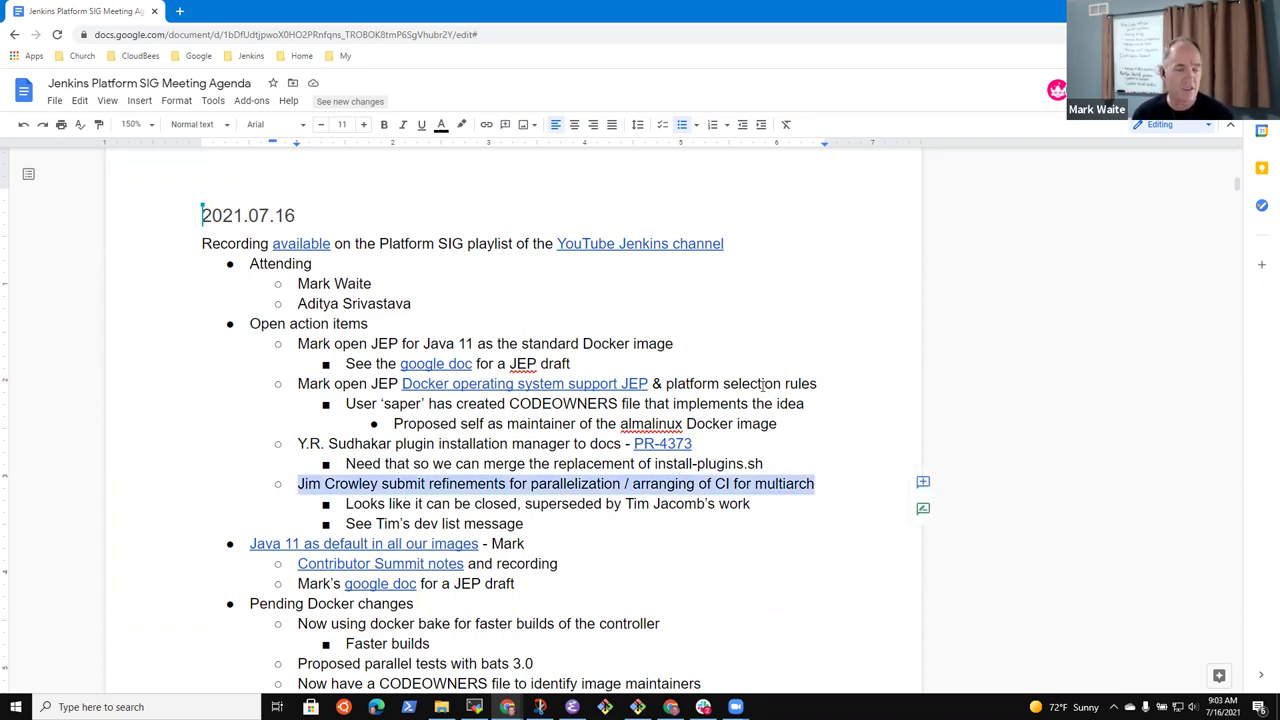
Append 'using docker bake' to the dev list line and add a note on additional test performance improvements
key("Down")
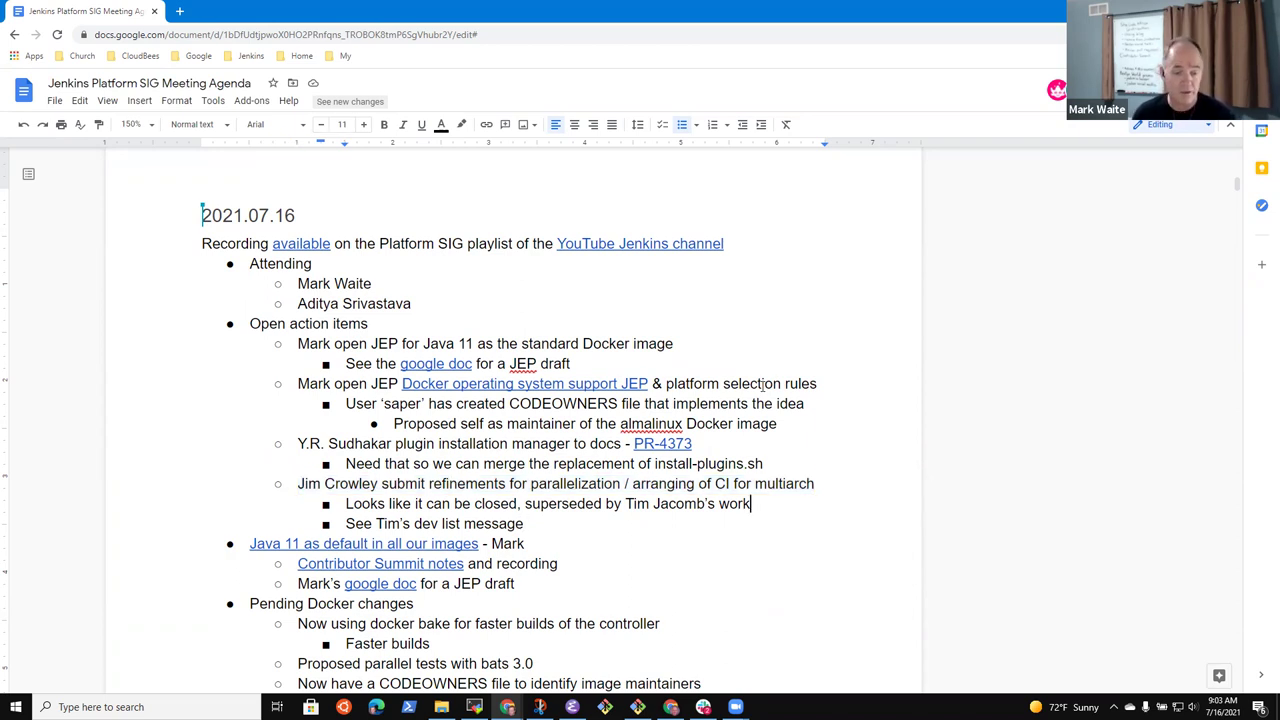
key("Down")
type("usign ")
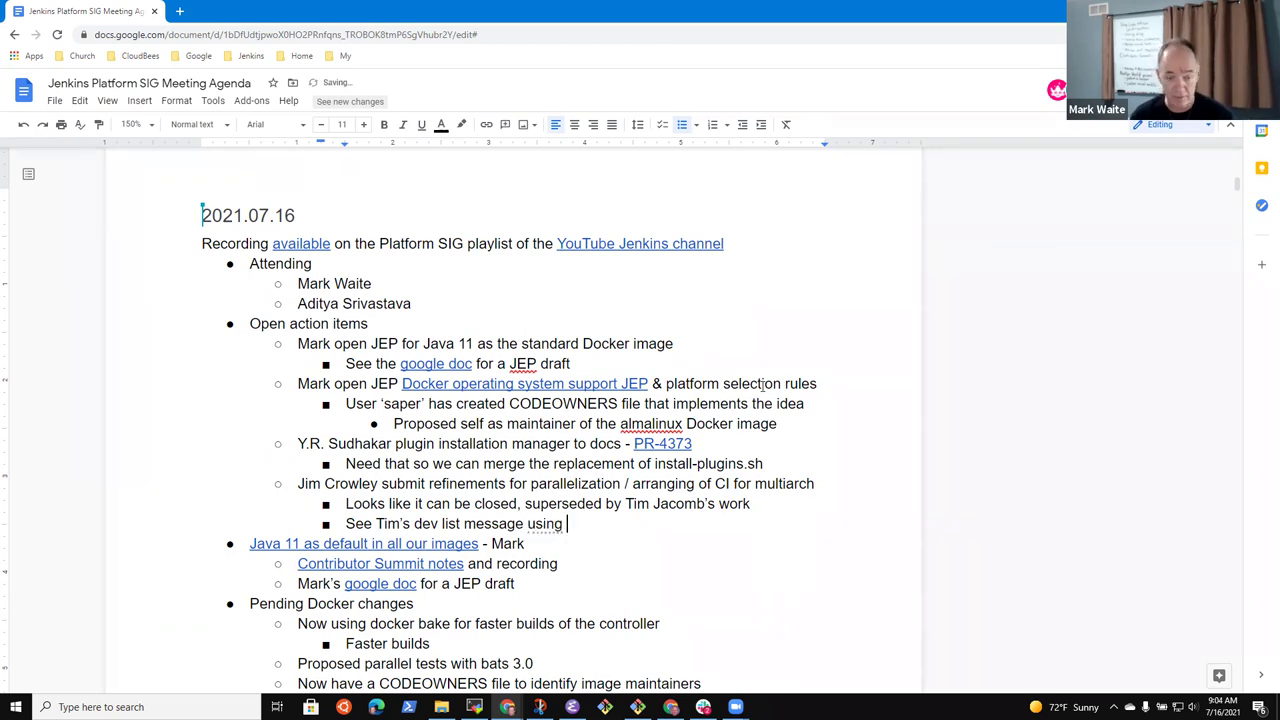
type("docker ")
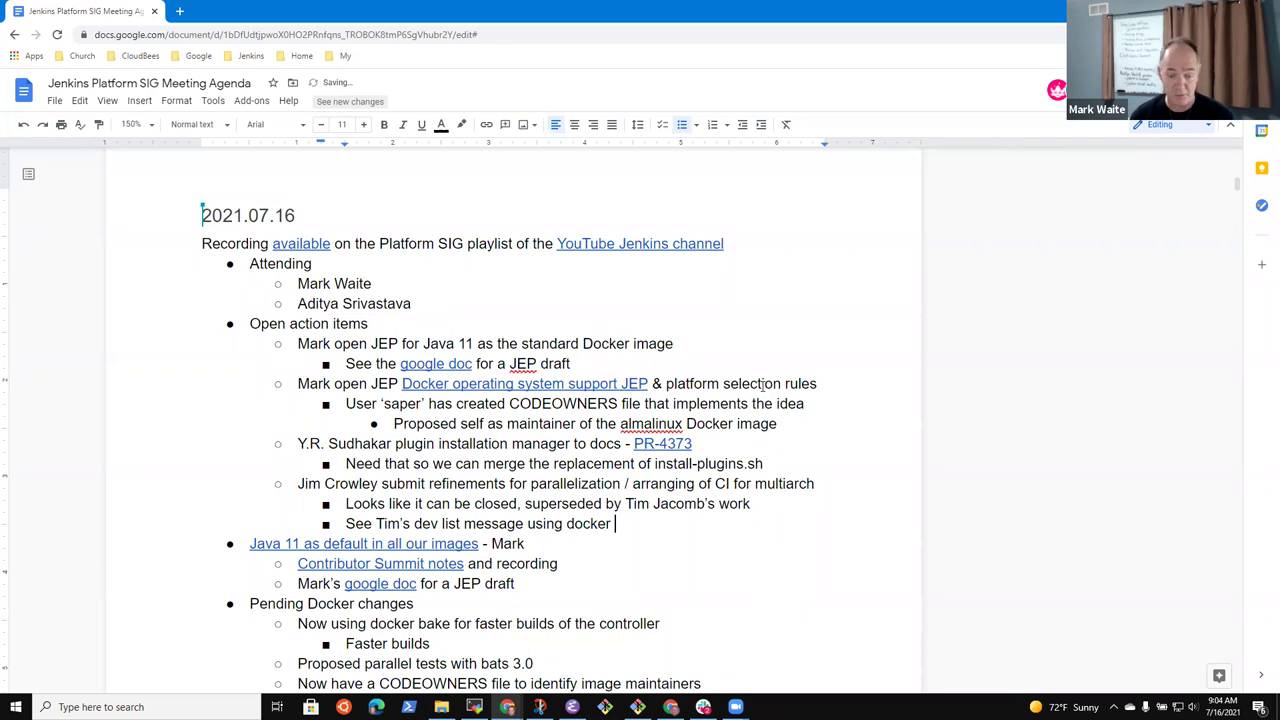
type("bake")
key("ctrl+shift+Left")
key("ctrl+shift+Left")
key("ctrl+shift+Left")
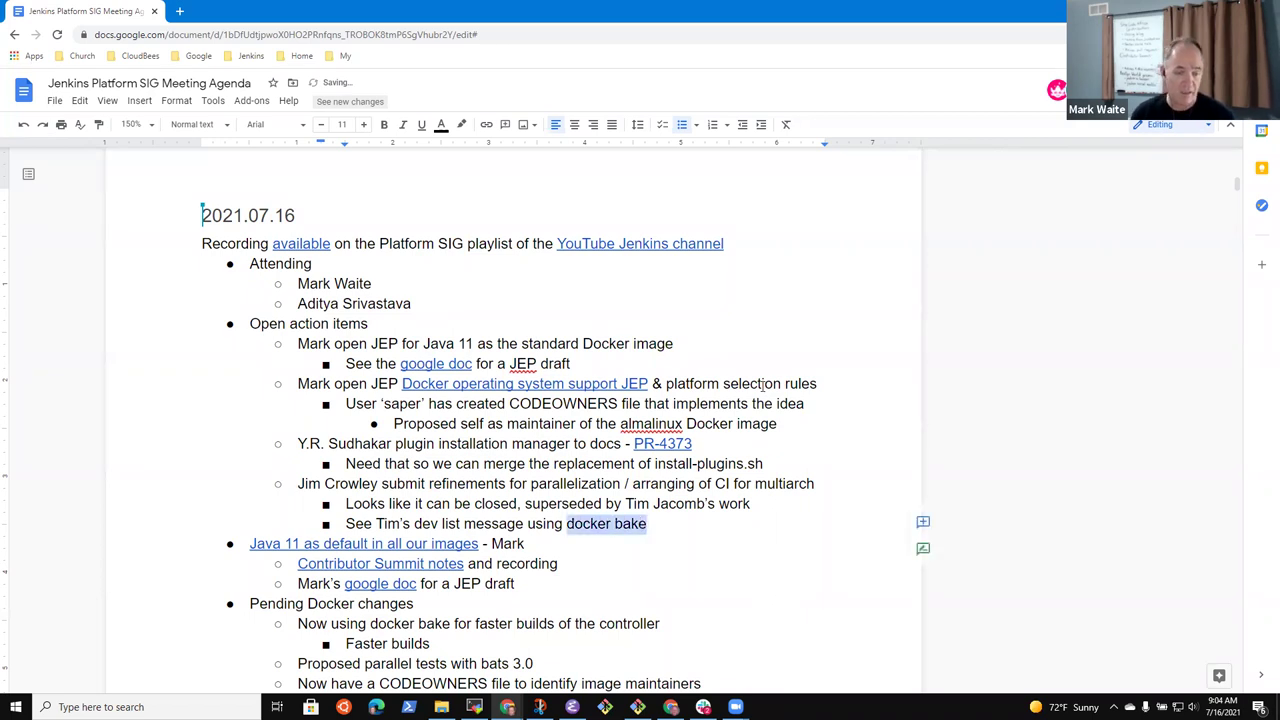
key("ctrl+shift+Right")
key("Right")
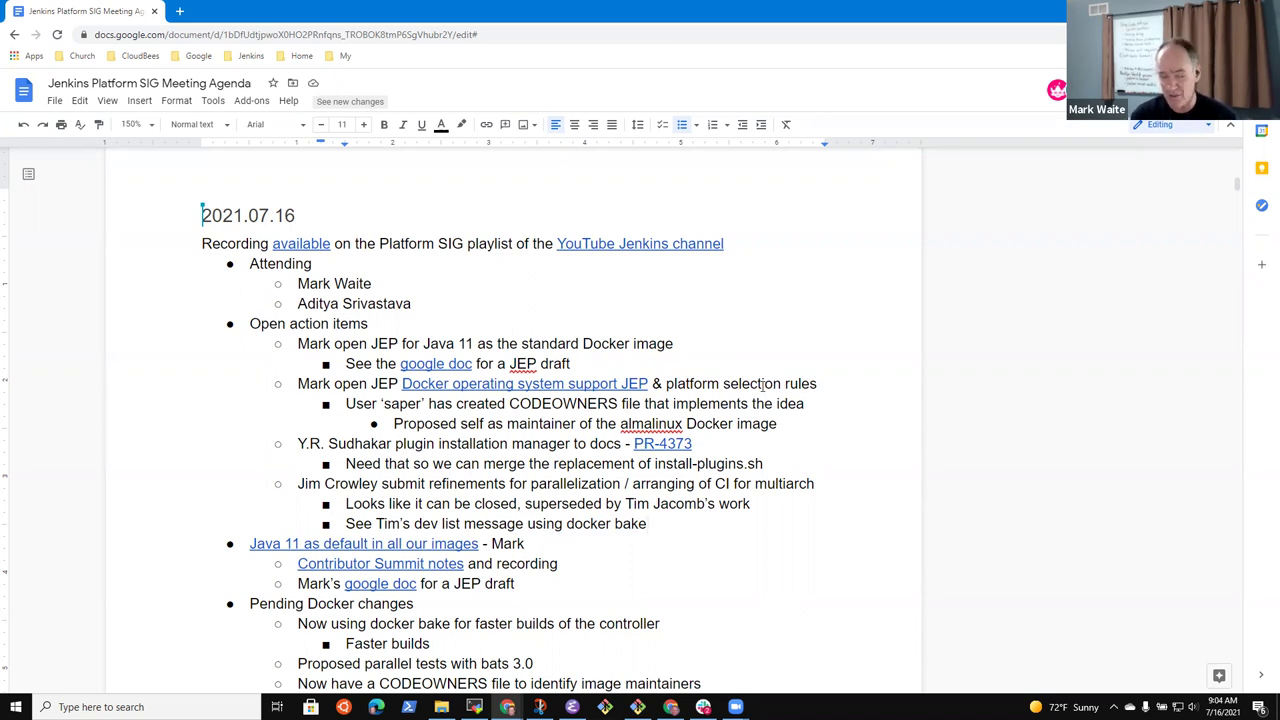
key("Return")
type("Additional imp")
type("rovements in ")
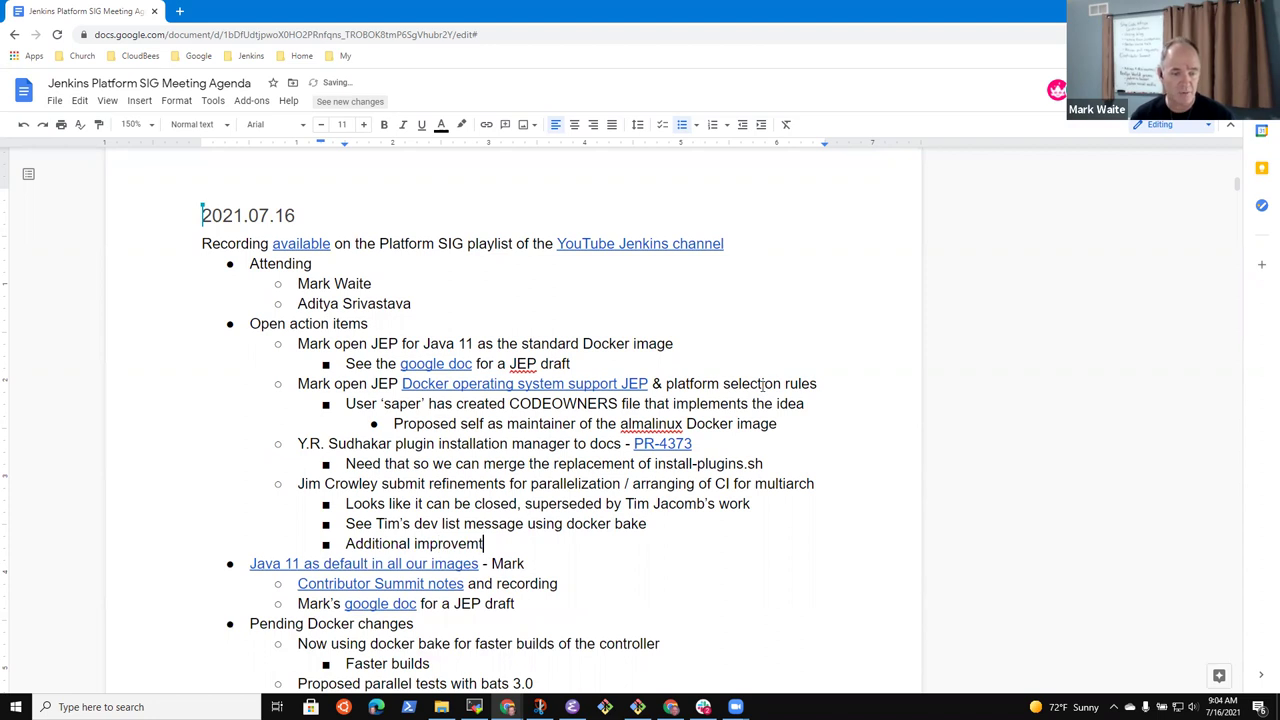
type("test pe")
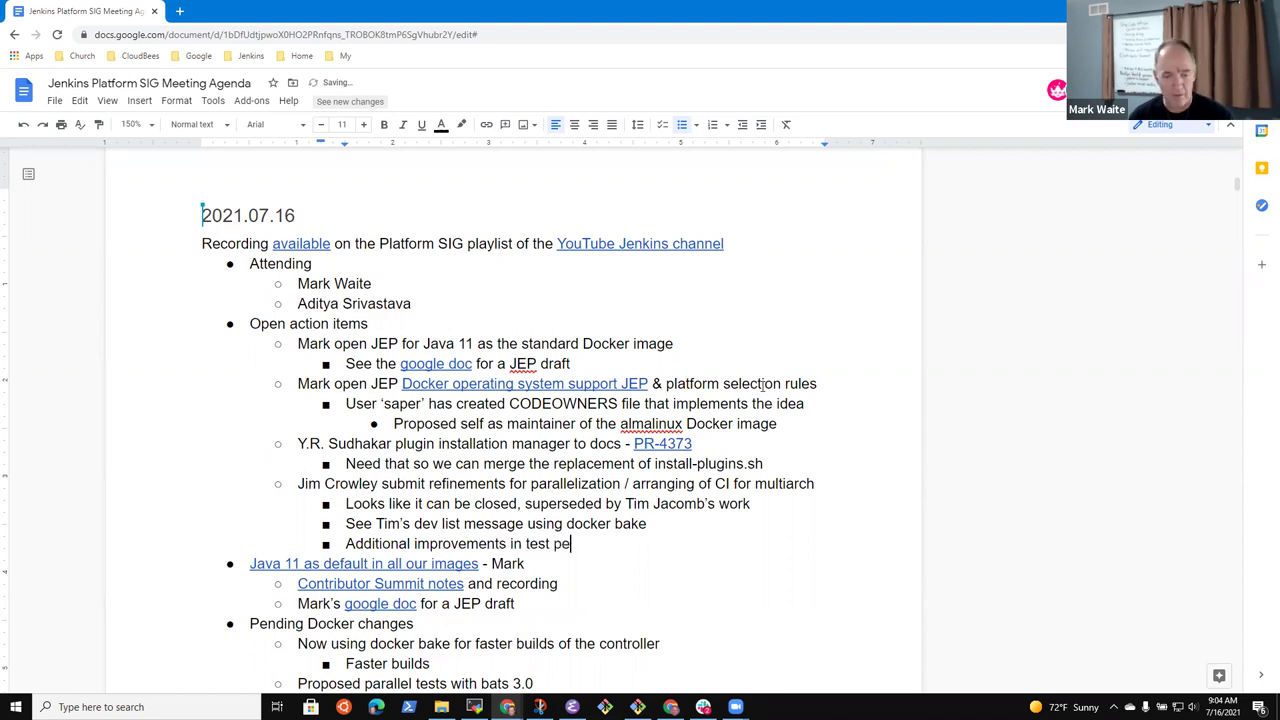
type("rformance that")
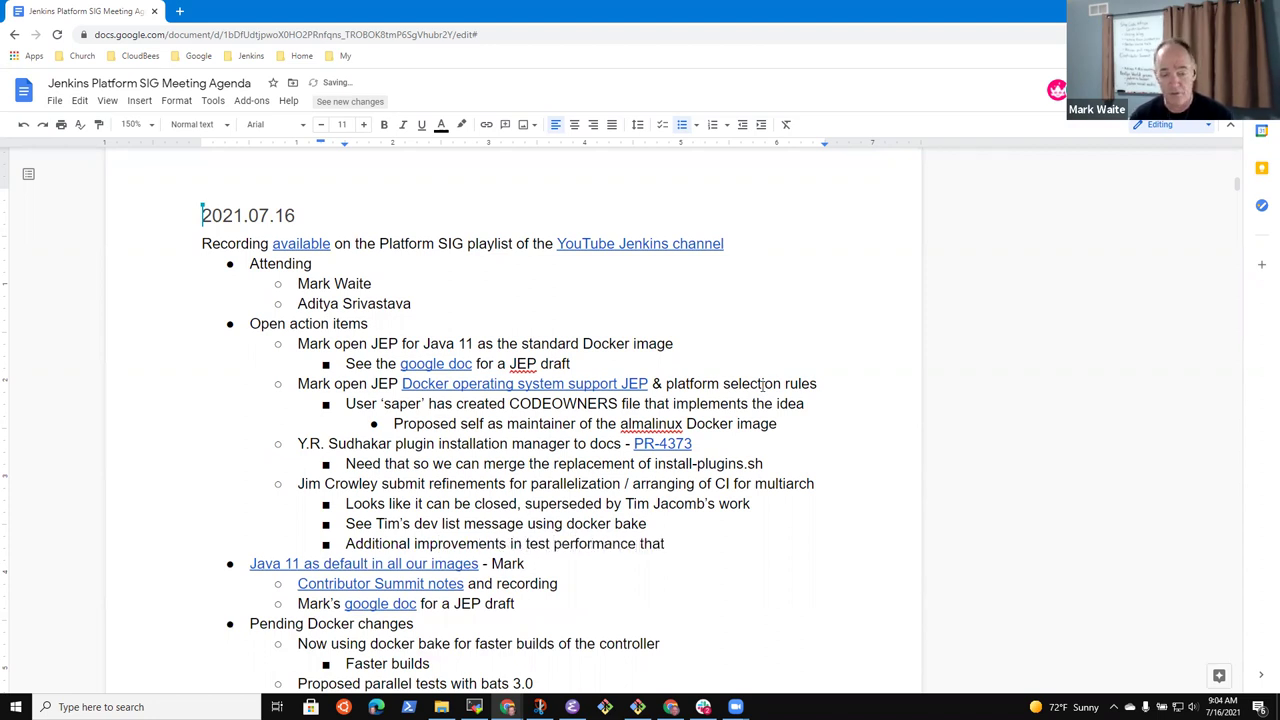
key("BackSpace")
key("BackSpace")
key("BackSpace")
key("BackSpace")
key("BackSpace")
type("from Damien ")
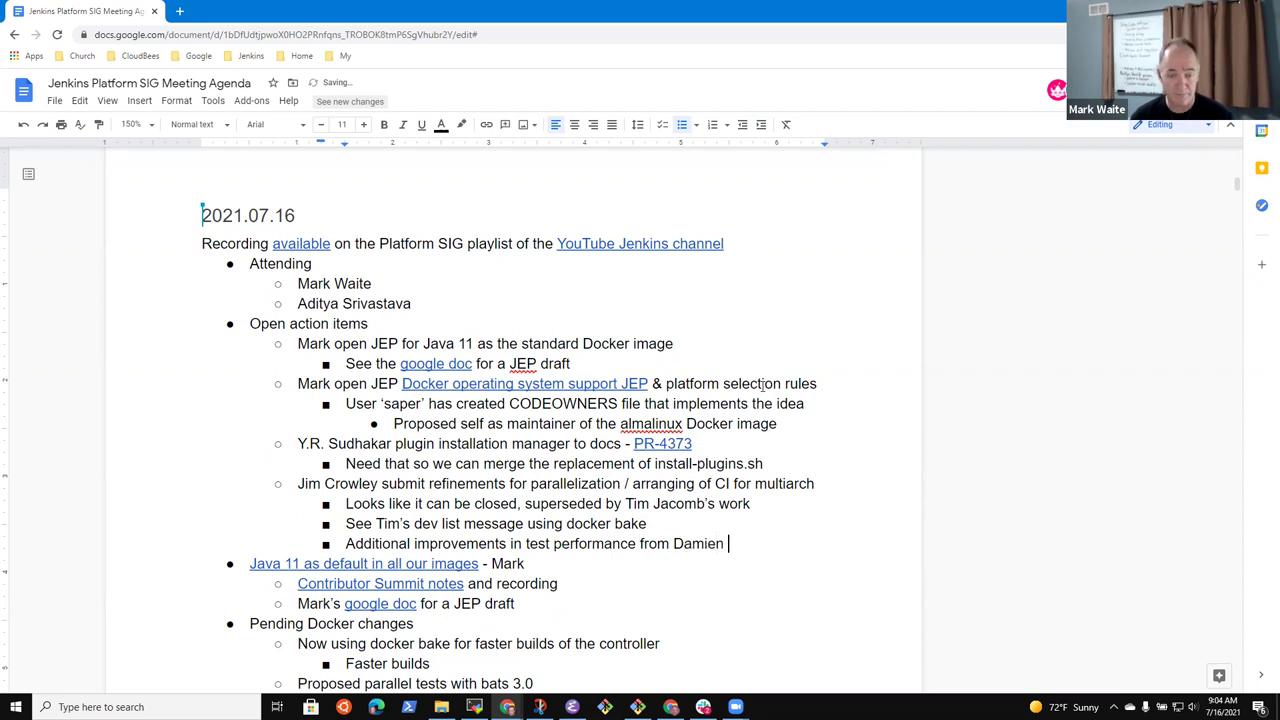
type("Duportal")
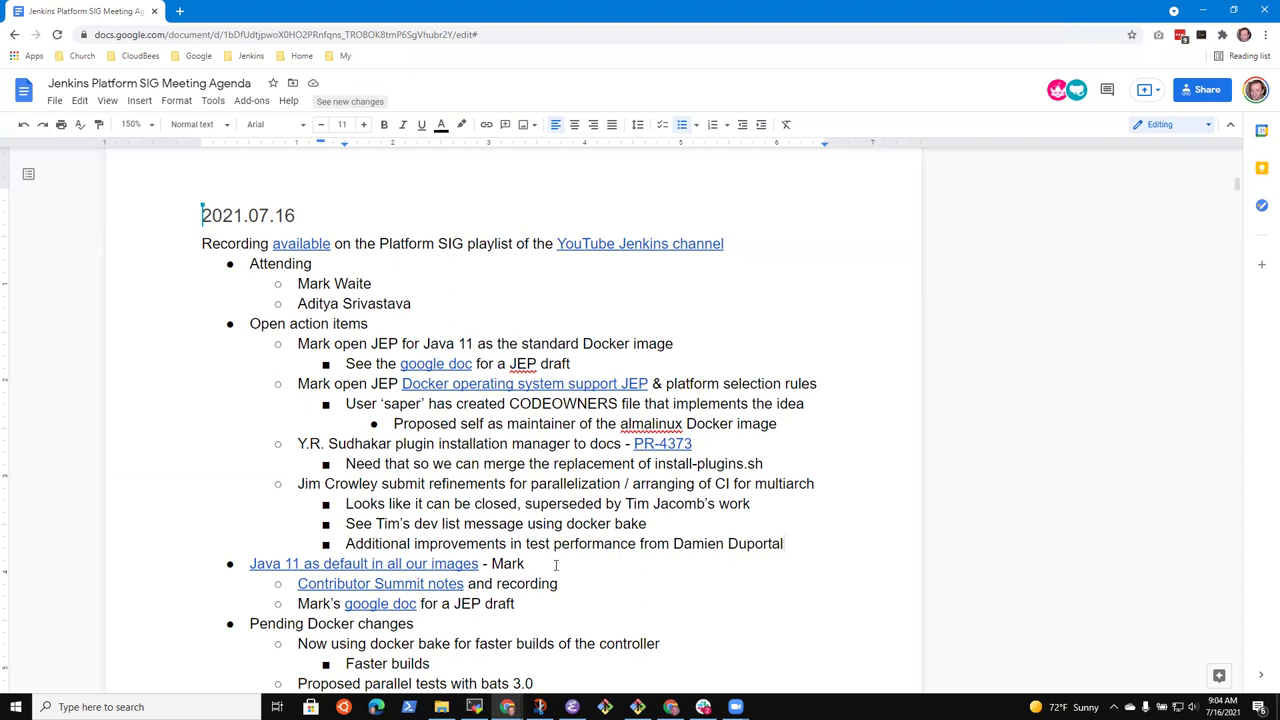
Add nested bullets 'Parallel image building' and 'Multi-architecture image build (amd64, arm64, ppc64, s390x)'
key("Return")
key("Tab")
type("Paralle imag")
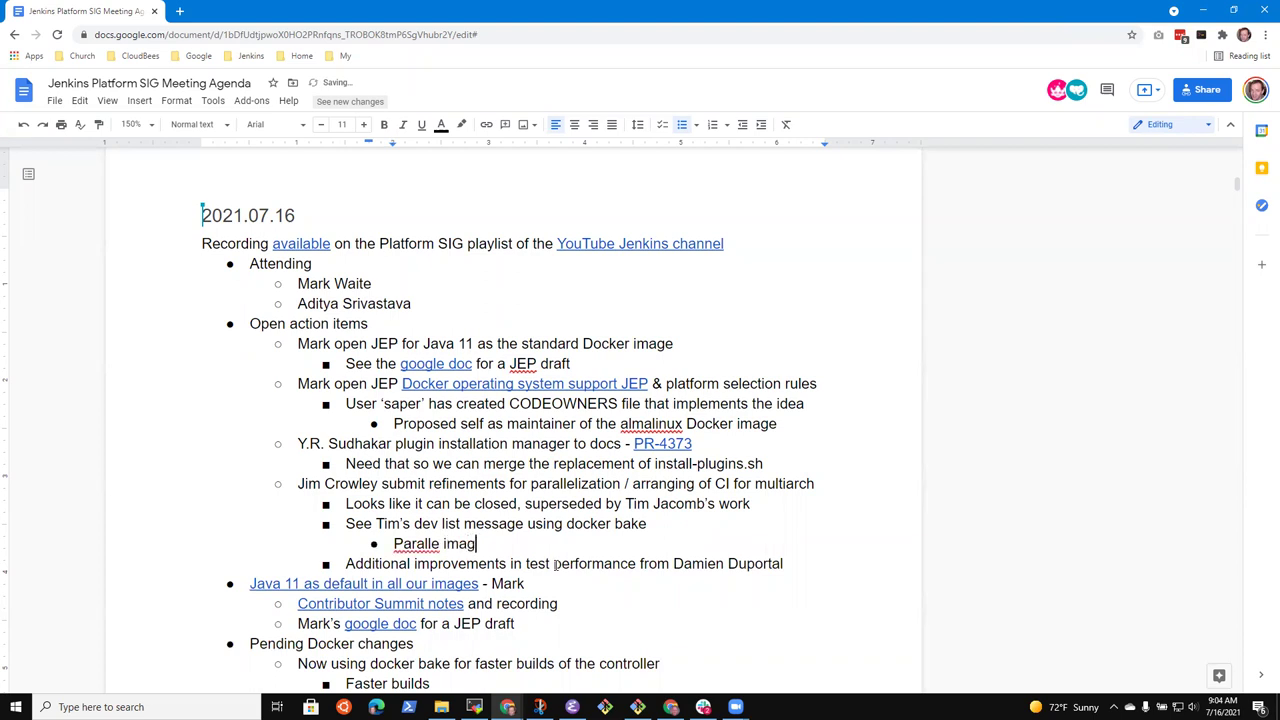
key("BackSpace")
key("BackSpace")
key("BackSpace")
key("BackSpace")
key("BackSpace")
type("l image building")
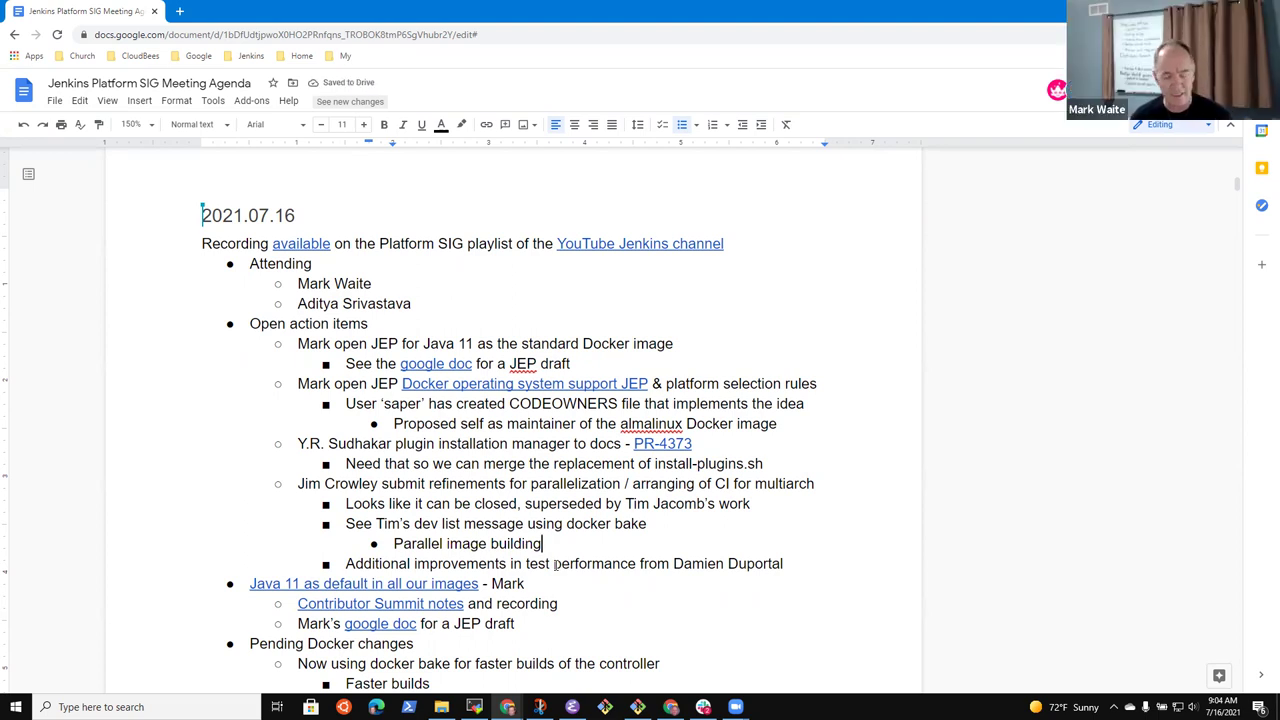
key("Return")
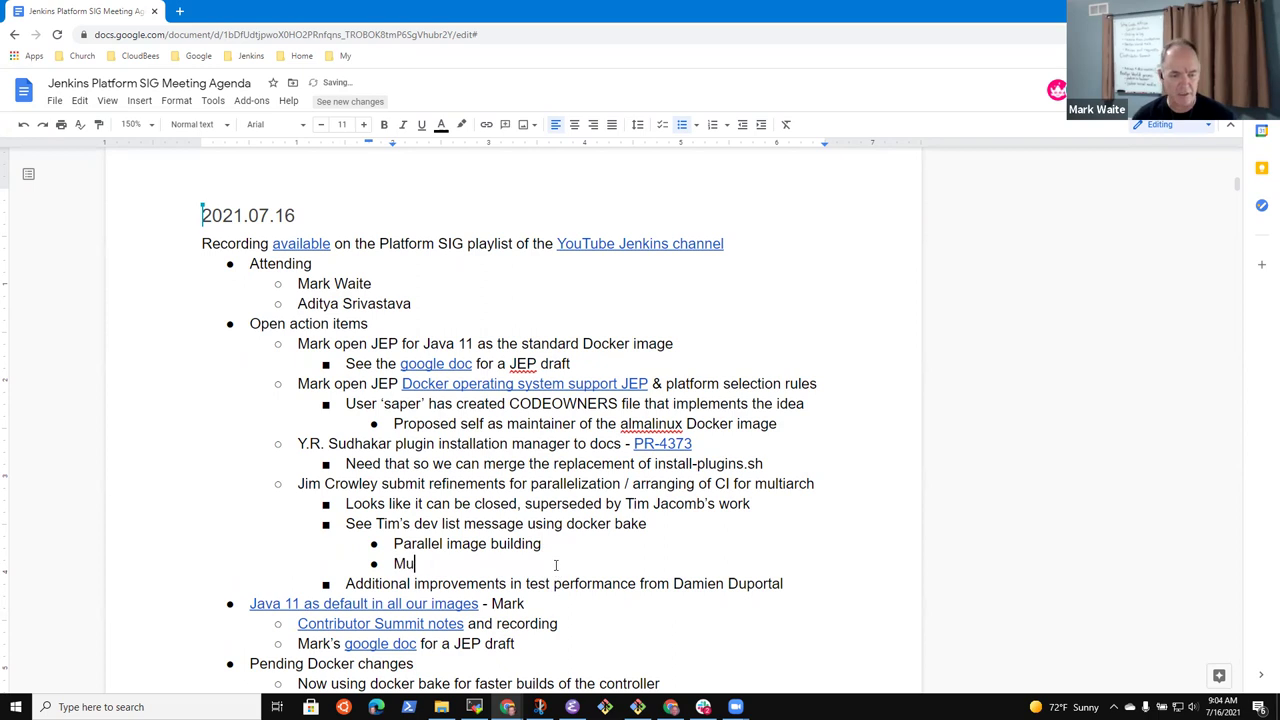
type("lti-archivte")
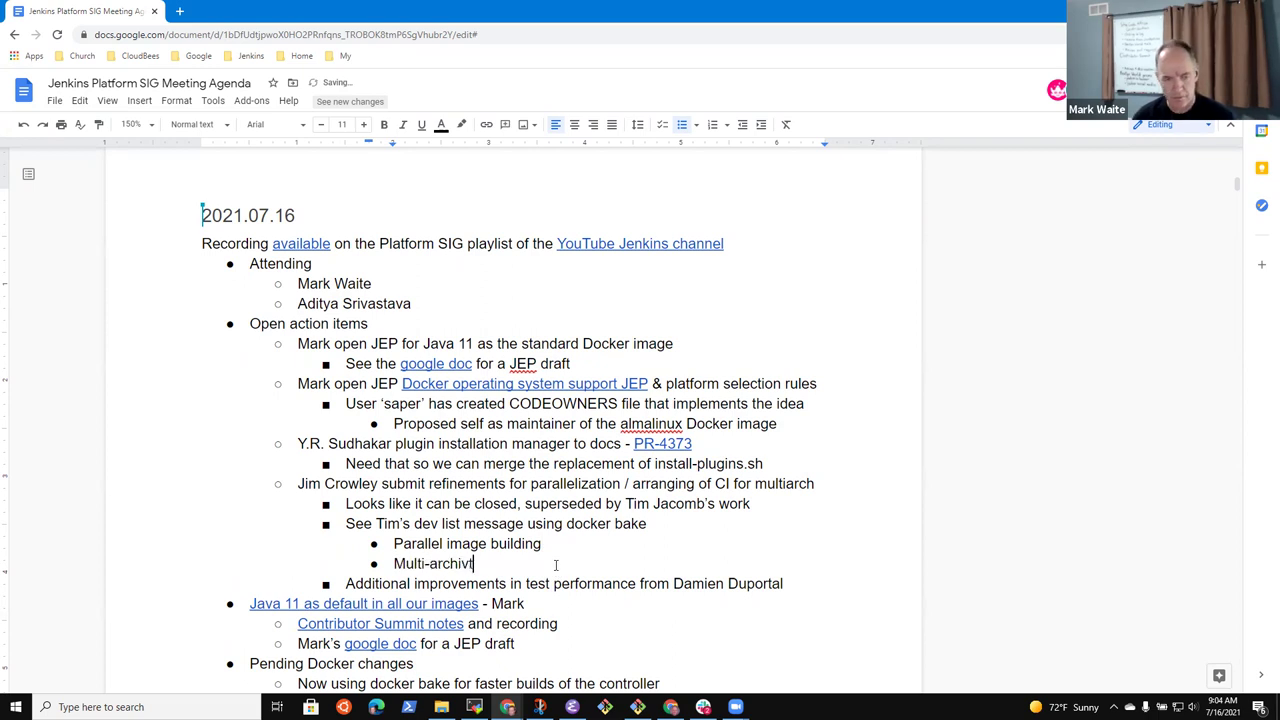
key("BackSpace")
key("BackSpace")
key("BackSpace")
type("tecture image ")
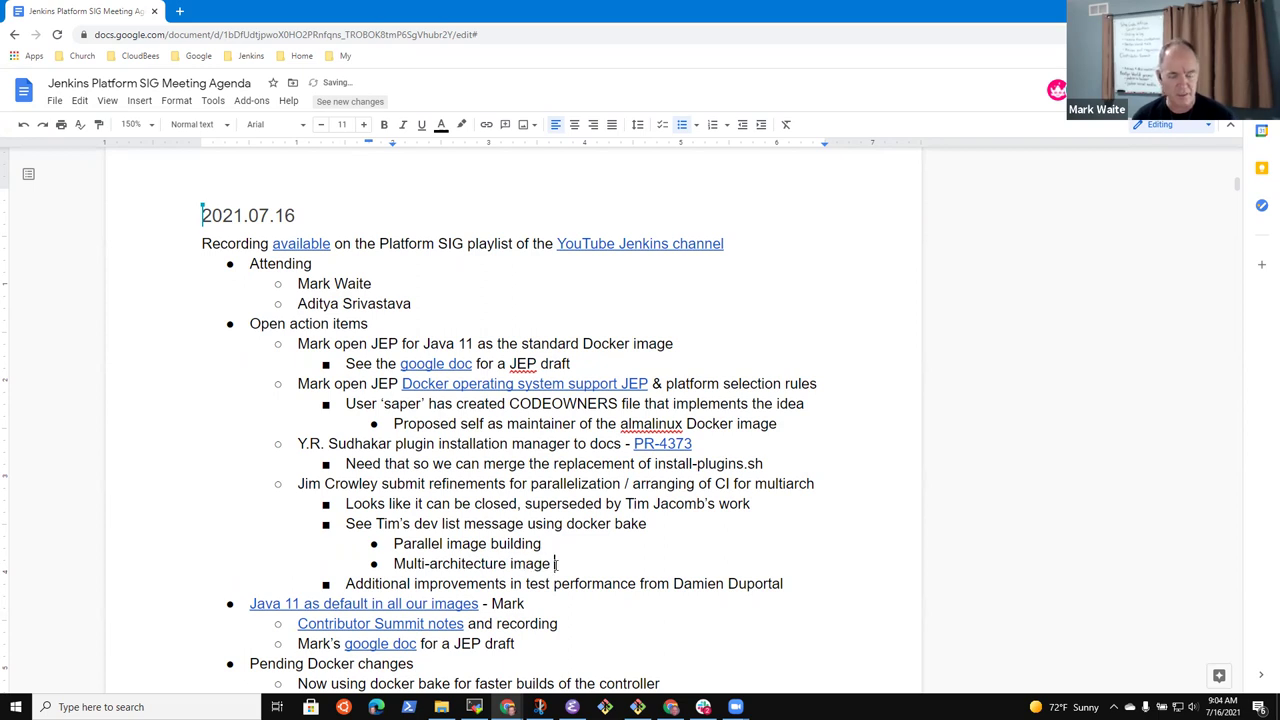
type("build (")
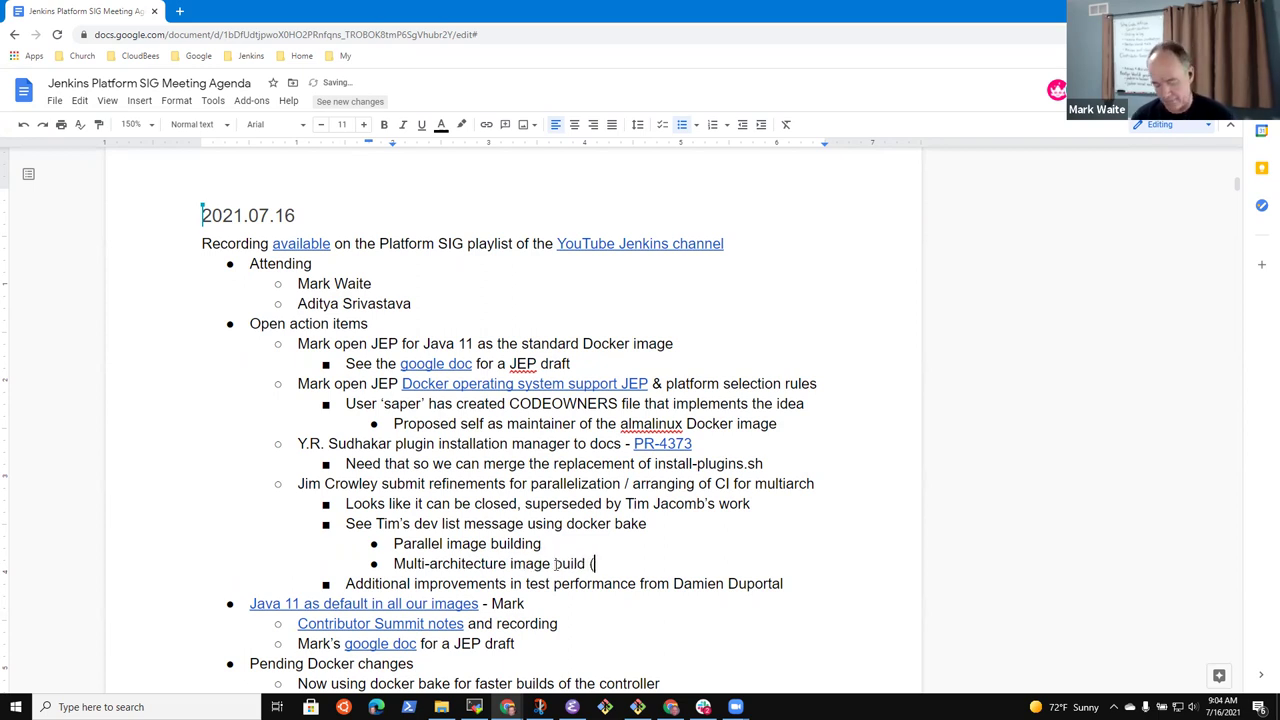
type("amd64, ")
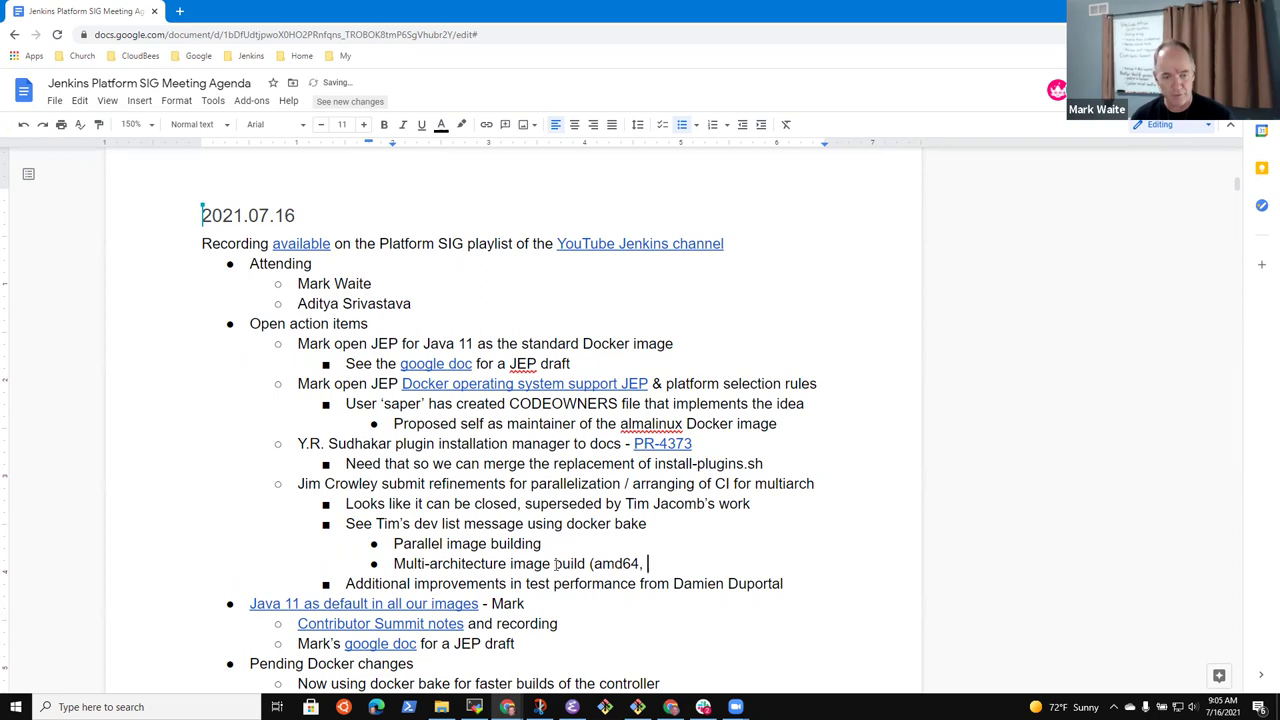
type("arm64, ")
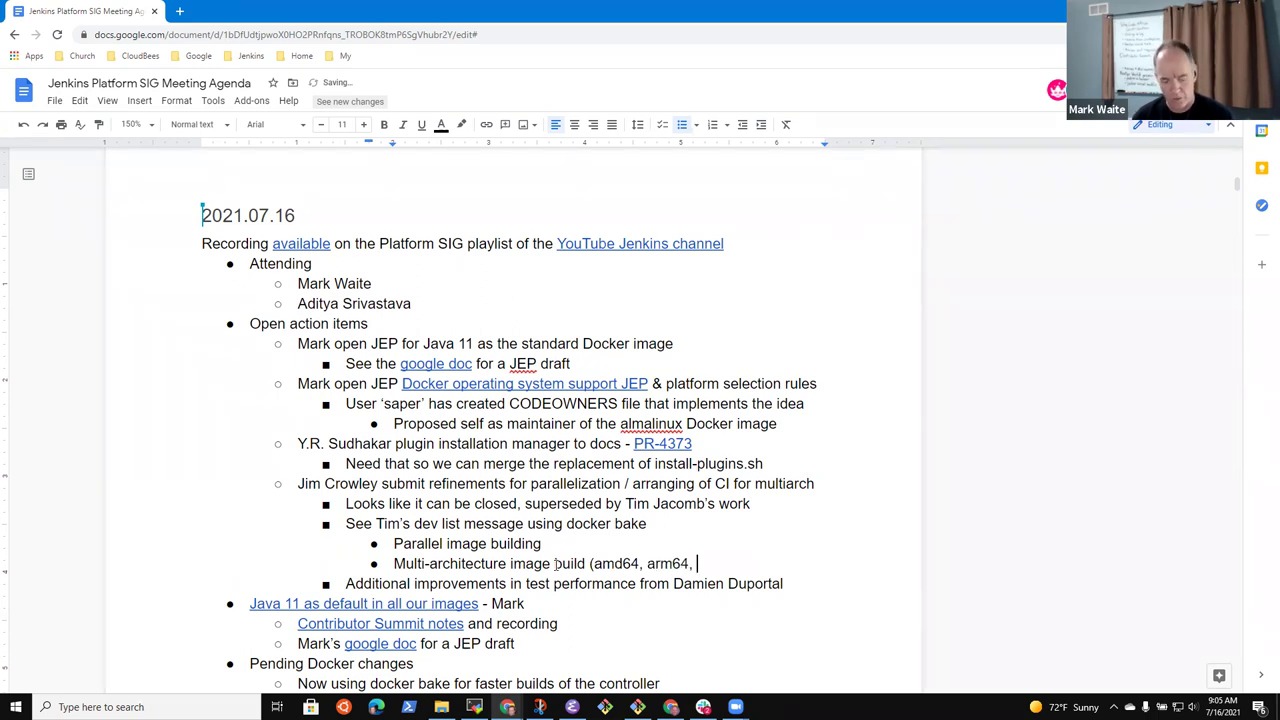
type("ppc64, s")
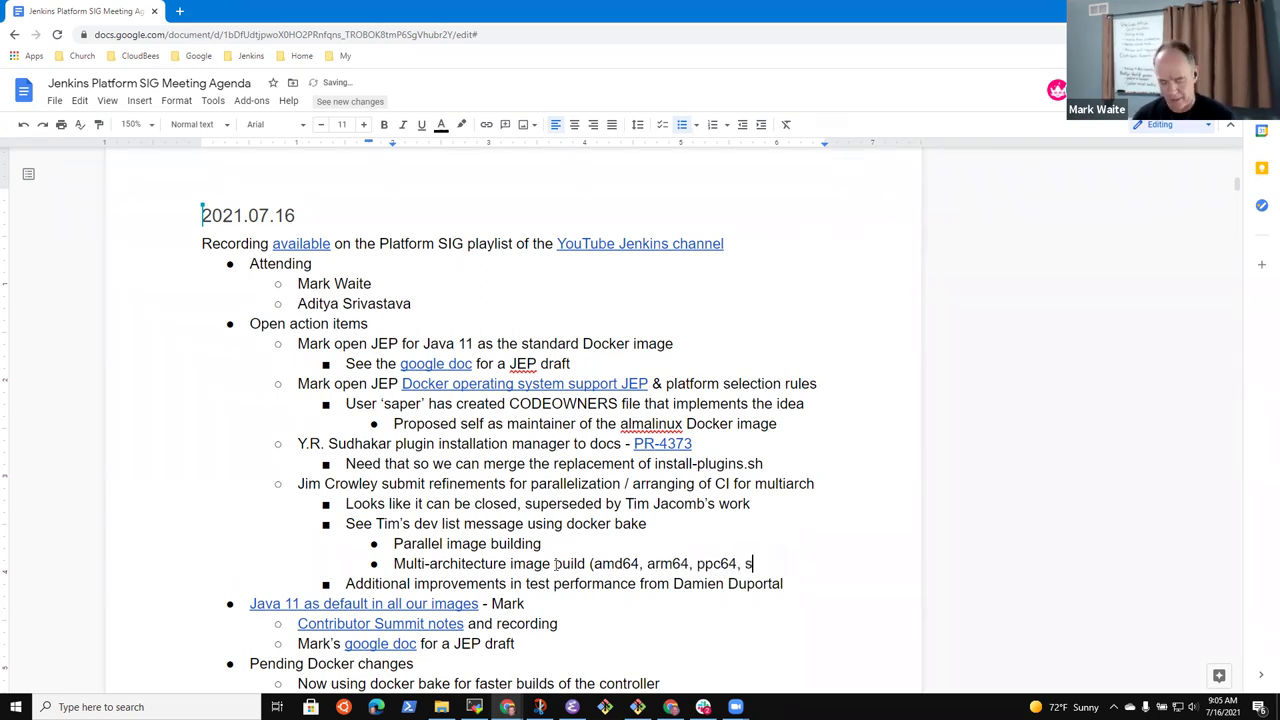
type("390x)")
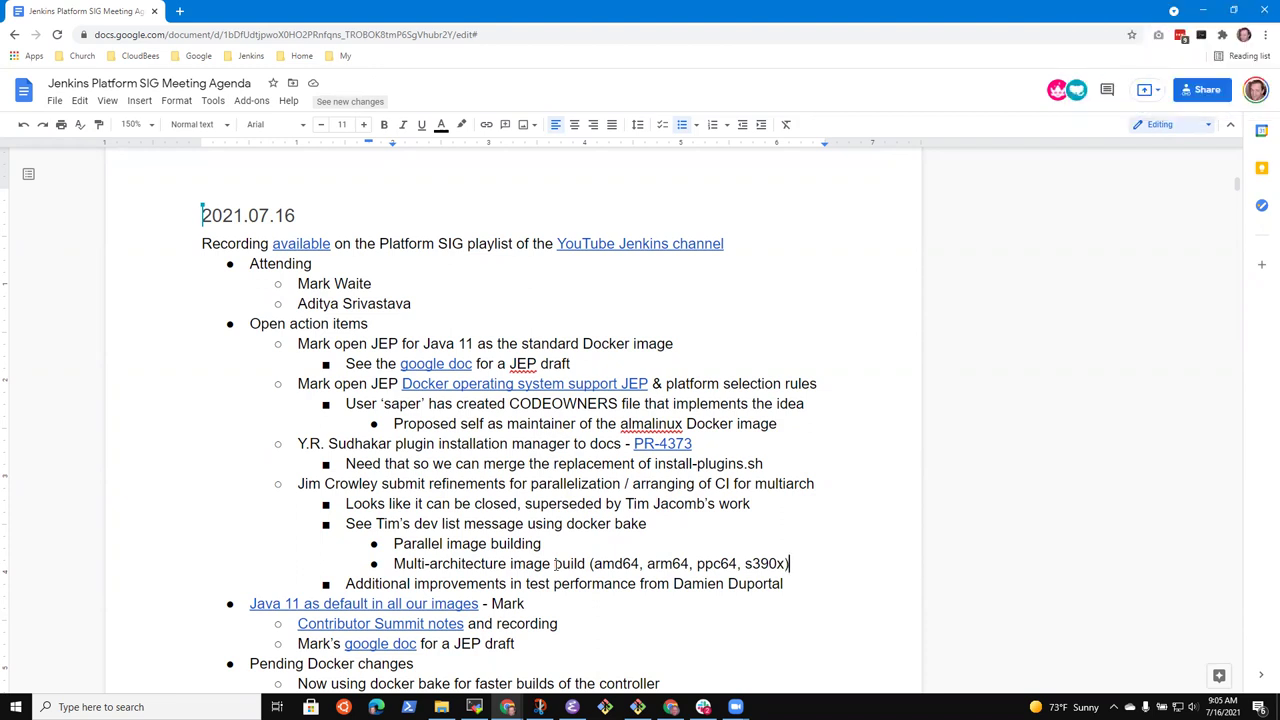
key("Down")
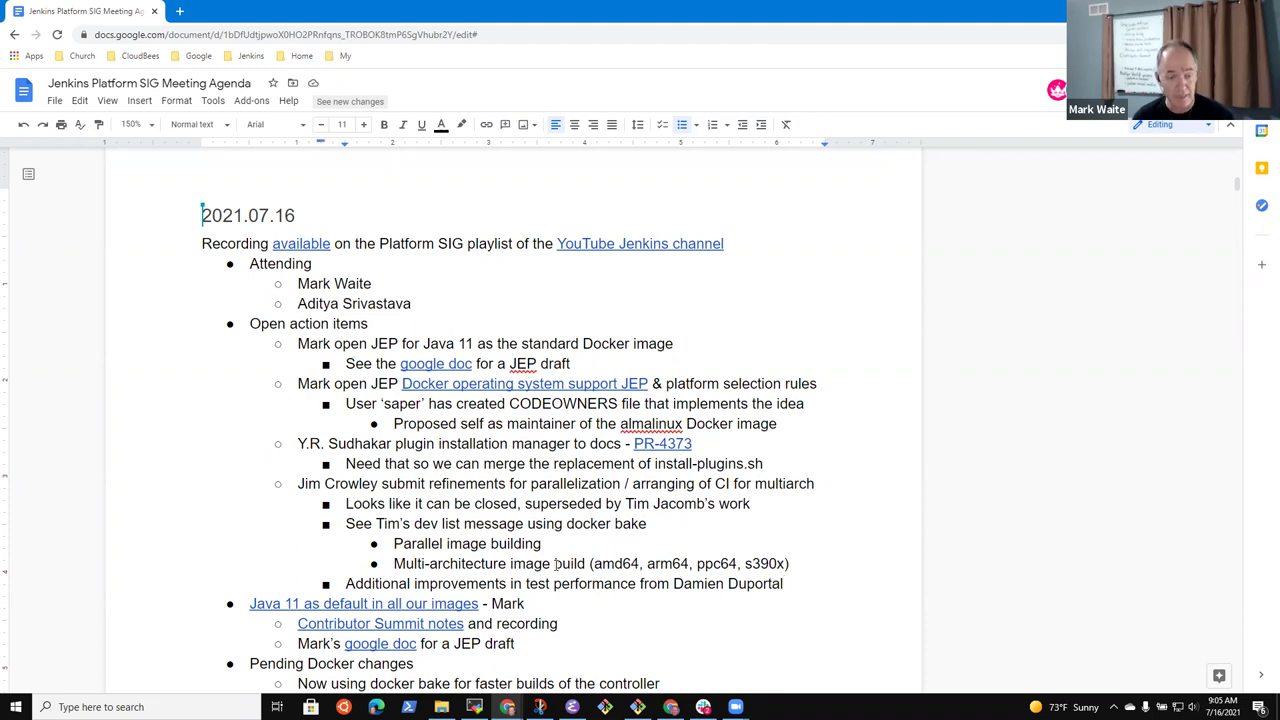
key("Up")
key("Up")
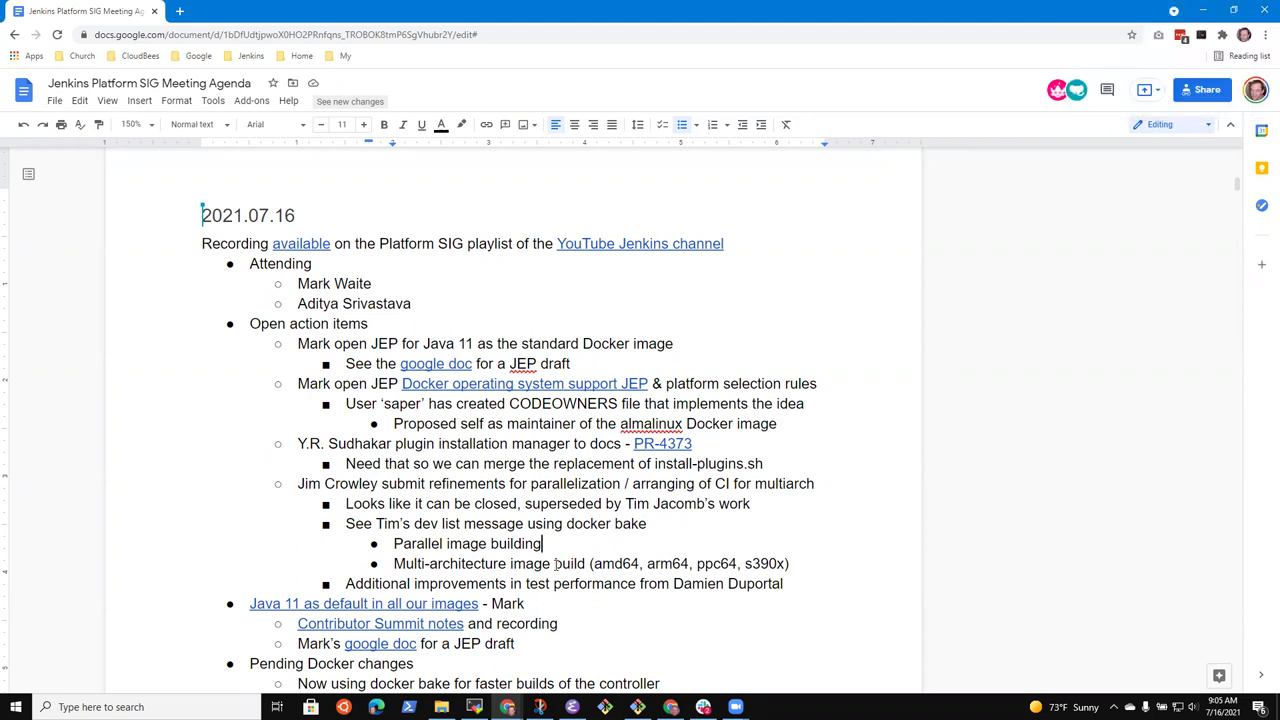
left_click(377, 644)
Open the linked Java 11 JEP draft and zoom it to 150%
left_click(432, 666)
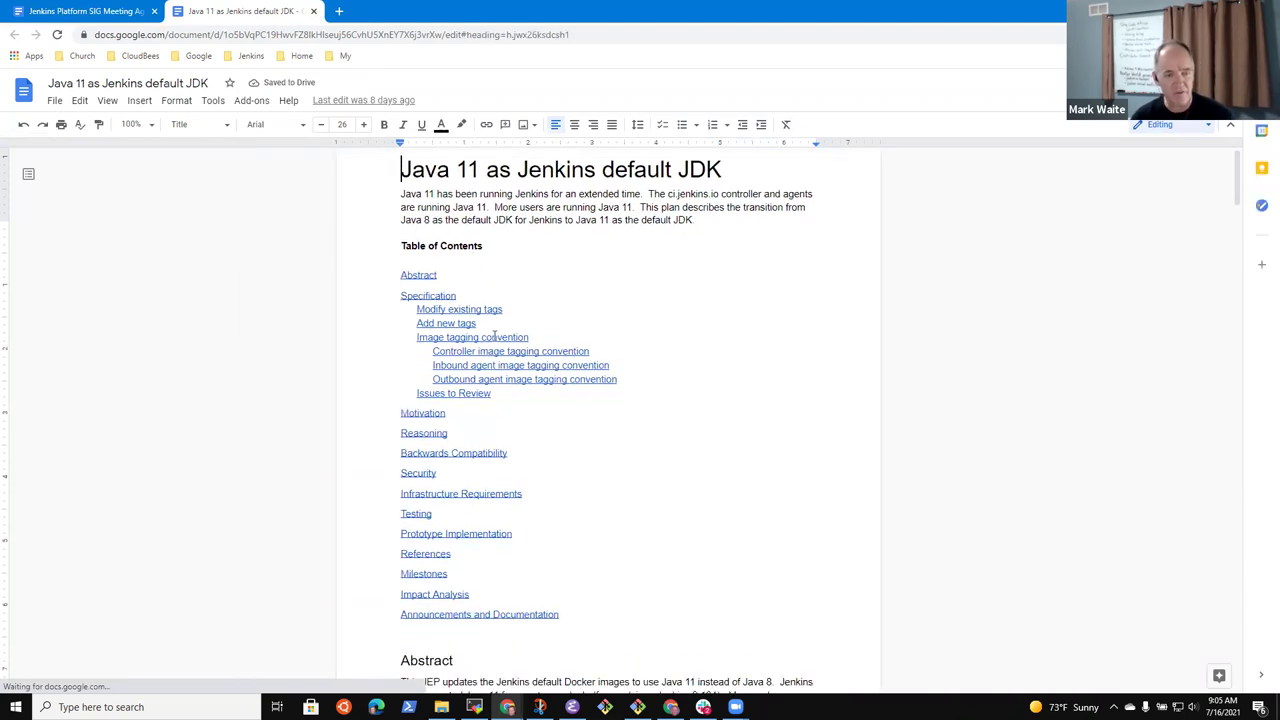
left_click(149, 124)
left_click(138, 288)
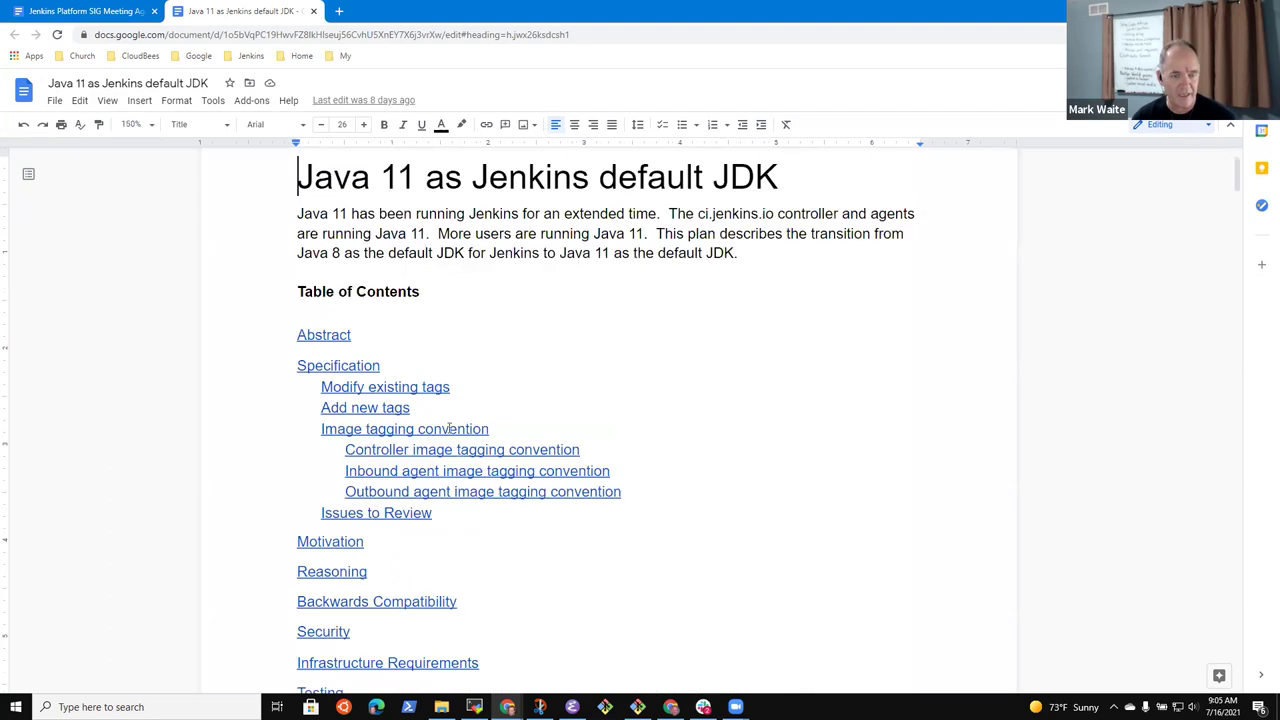
scroll(543, 380, "down", 2)
scroll(557, 389, "up", 1)
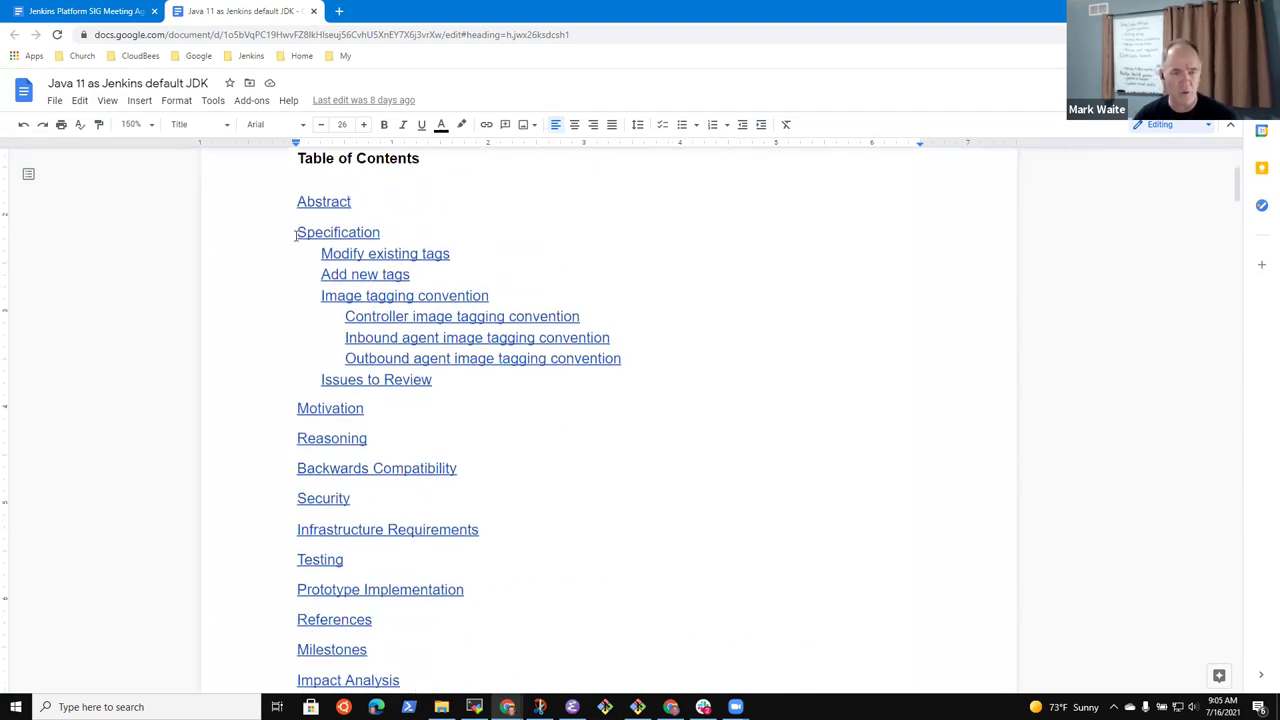
Review the table of contents entries and refresh it with the updated headings
left_click_drag(296, 234, 466, 382)
left_click(829, 411)
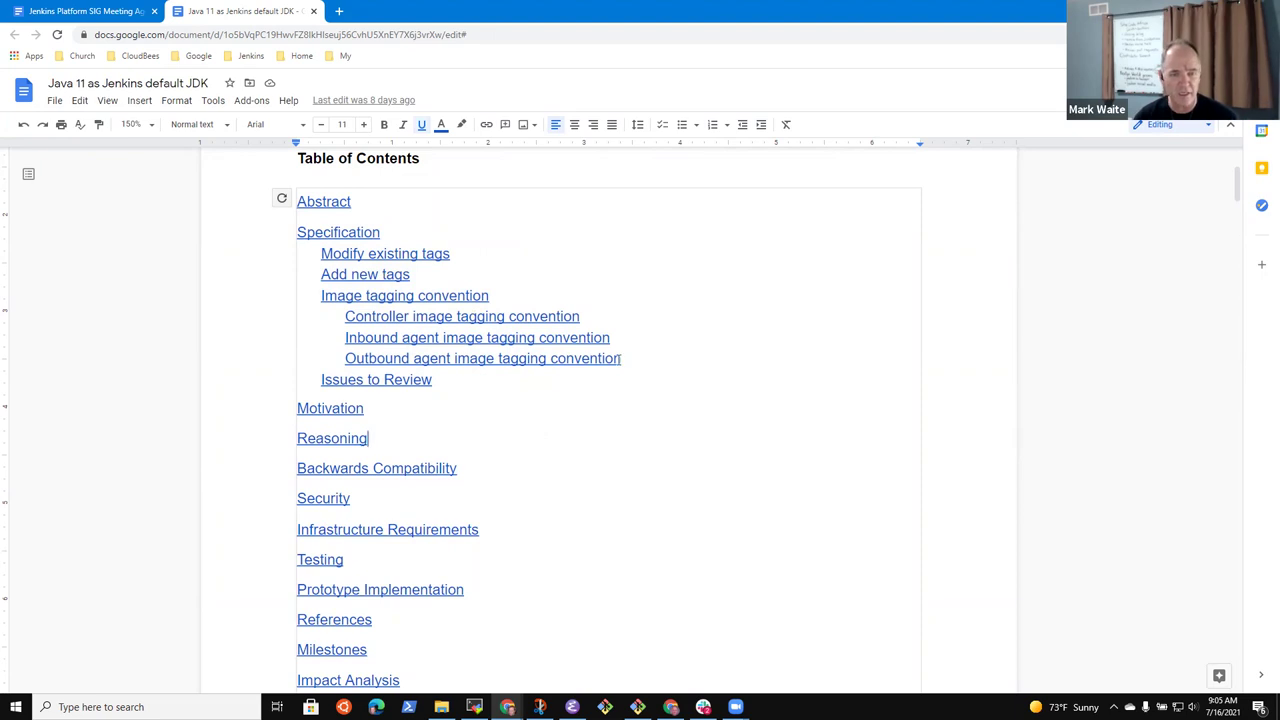
left_click_drag(622, 358, 341, 320)
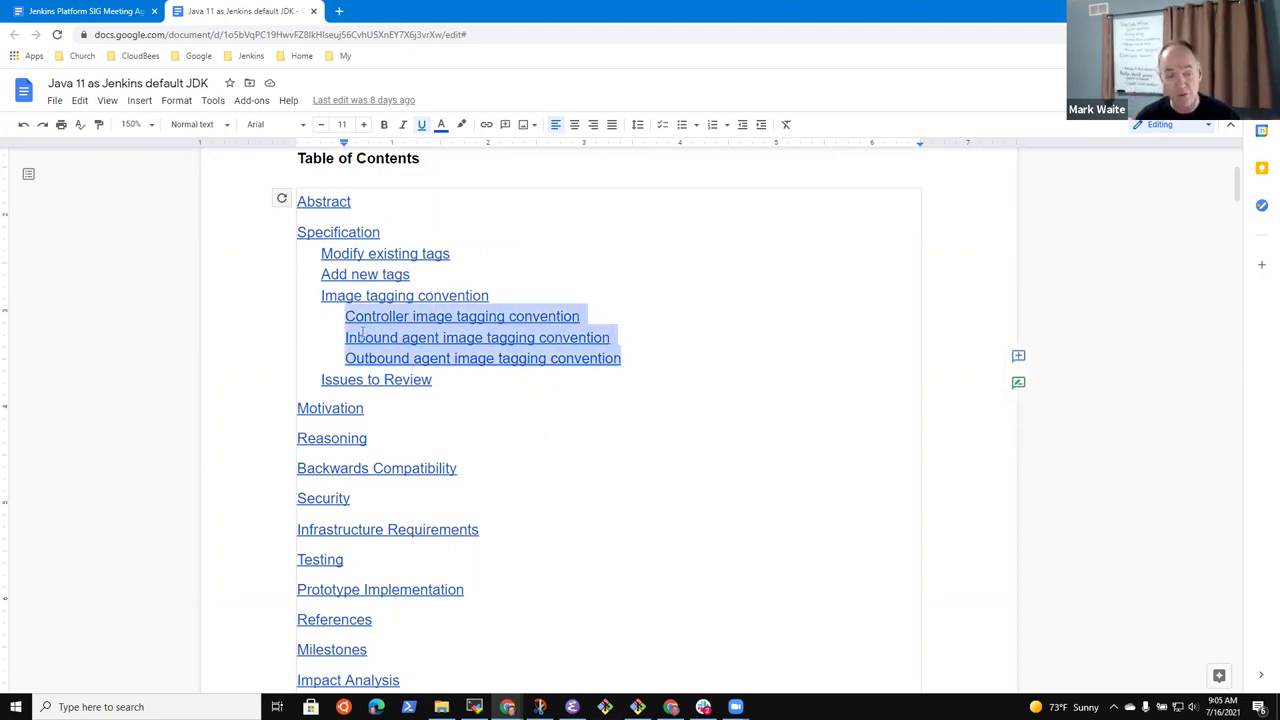
left_click(725, 374)
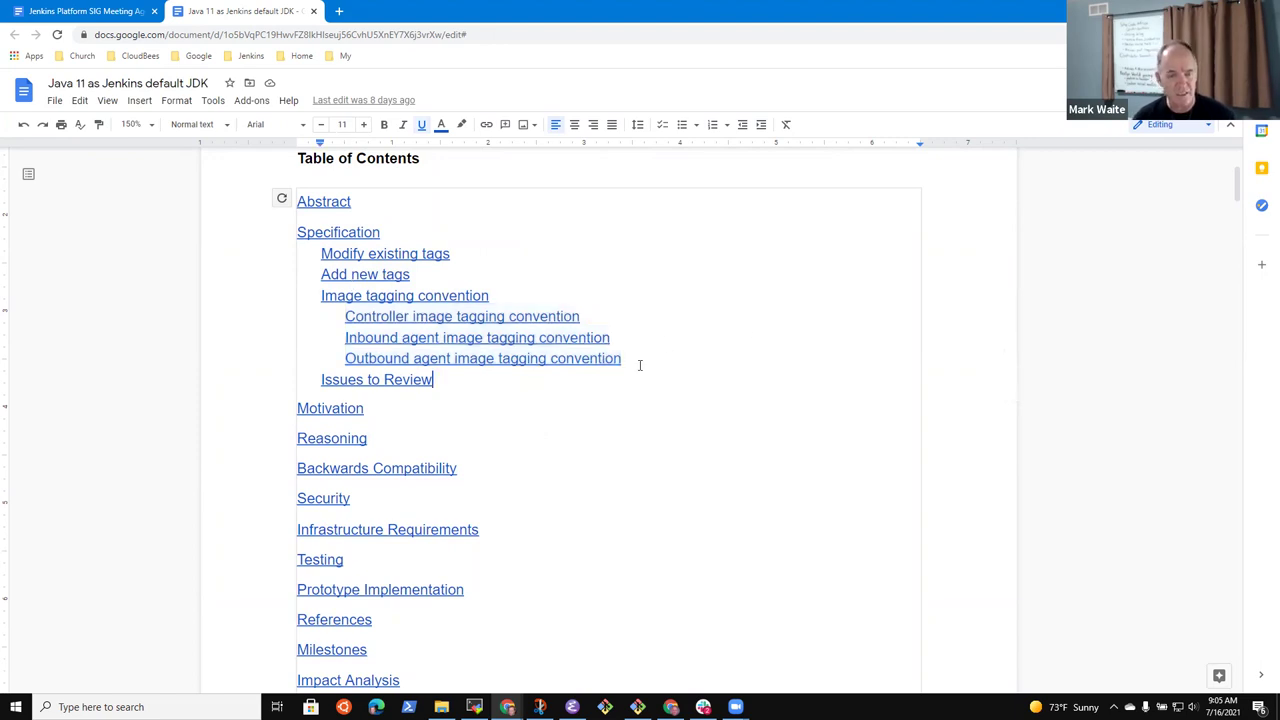
left_click(713, 411)
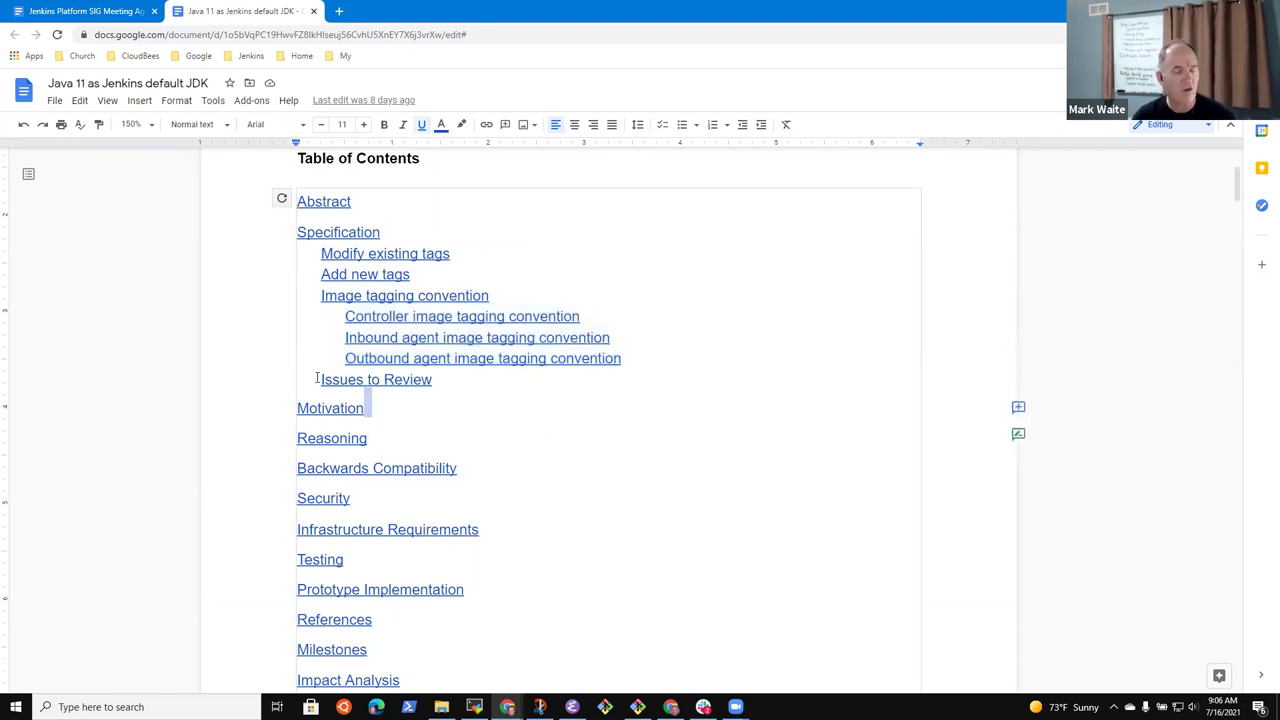
left_click(282, 199)
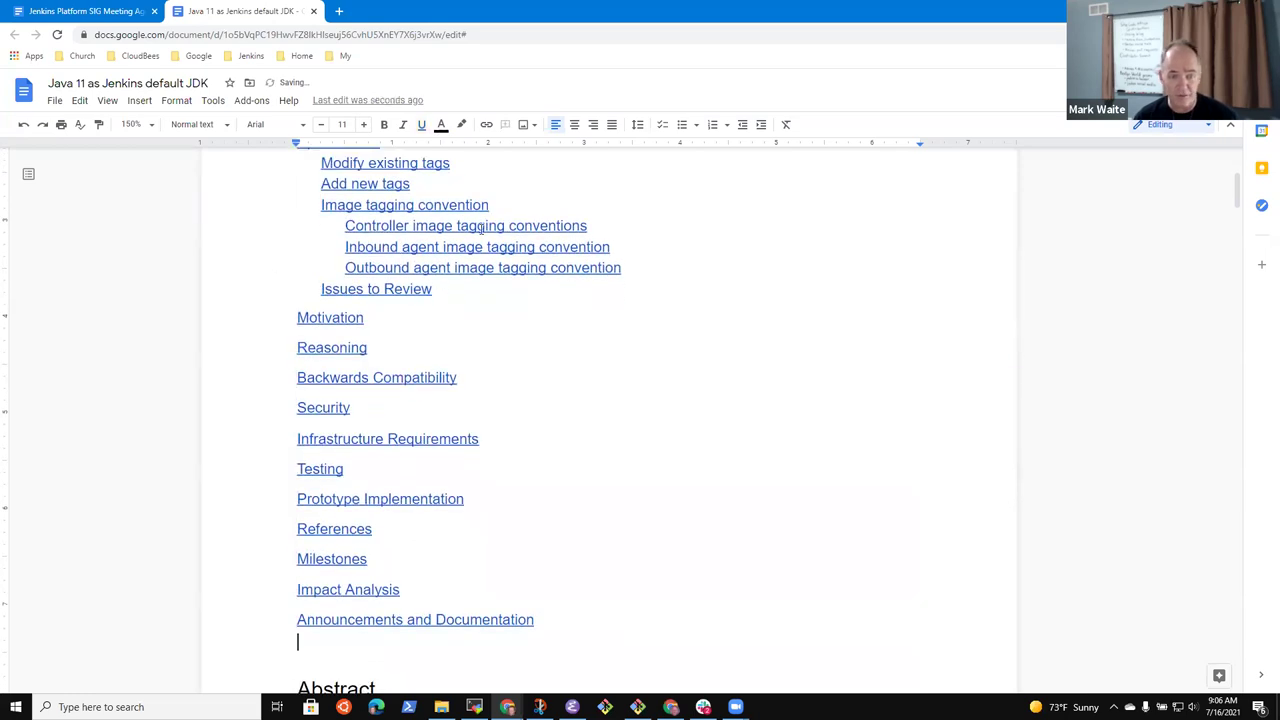
Check the controller, inbound and outbound agent image tagging entries and the remaining contents entries
left_click_drag(591, 224, 308, 226)
left_click(643, 246)
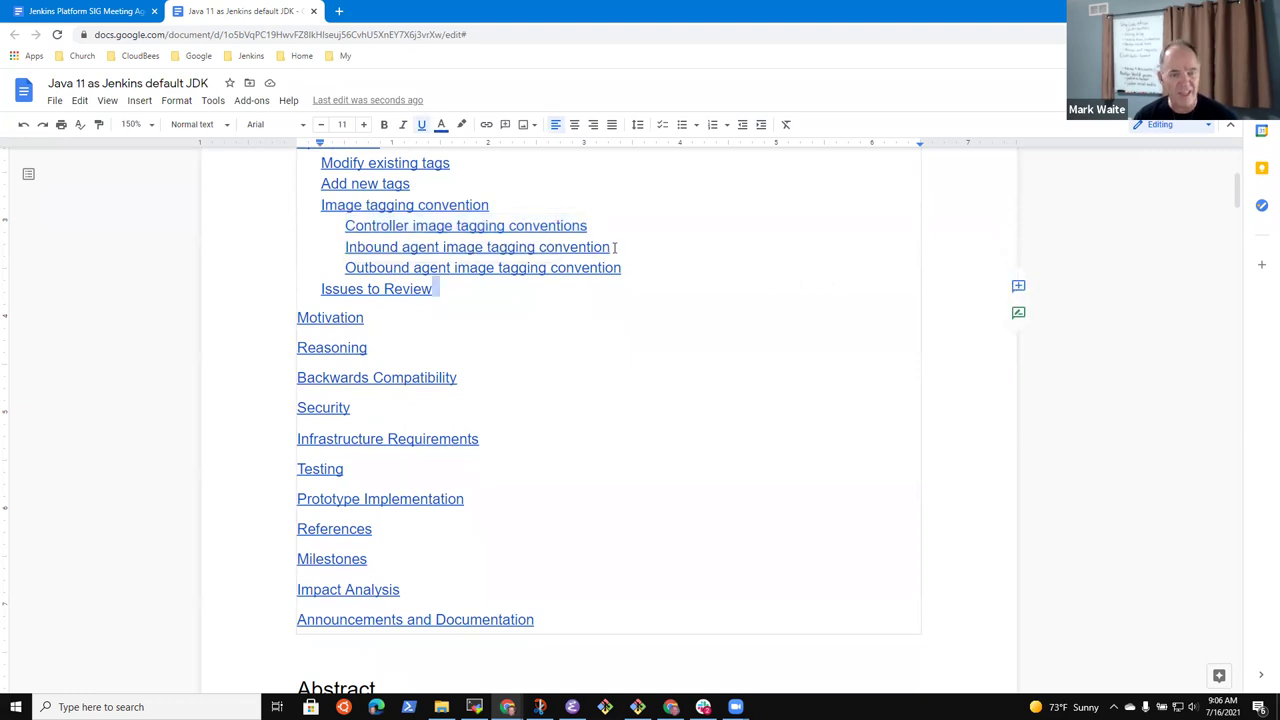
left_click_drag(614, 246, 345, 247)
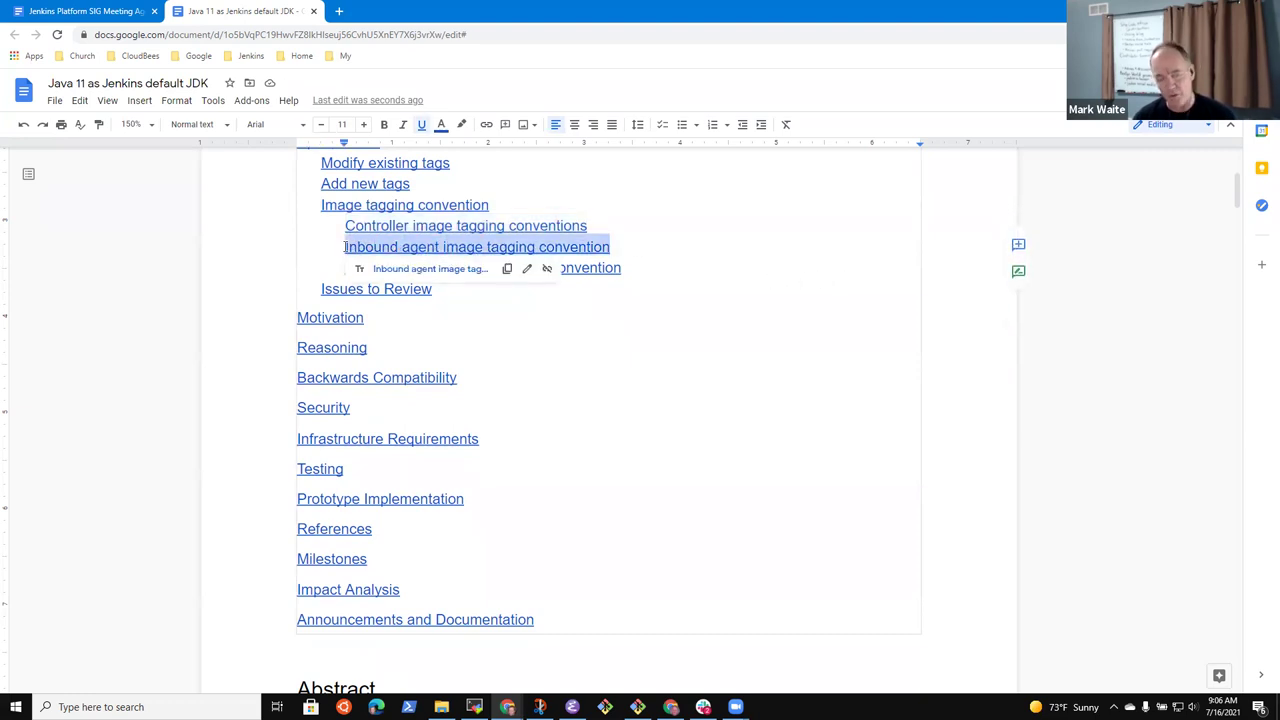
left_click(636, 267)
left_click_drag(631, 266, 333, 256)
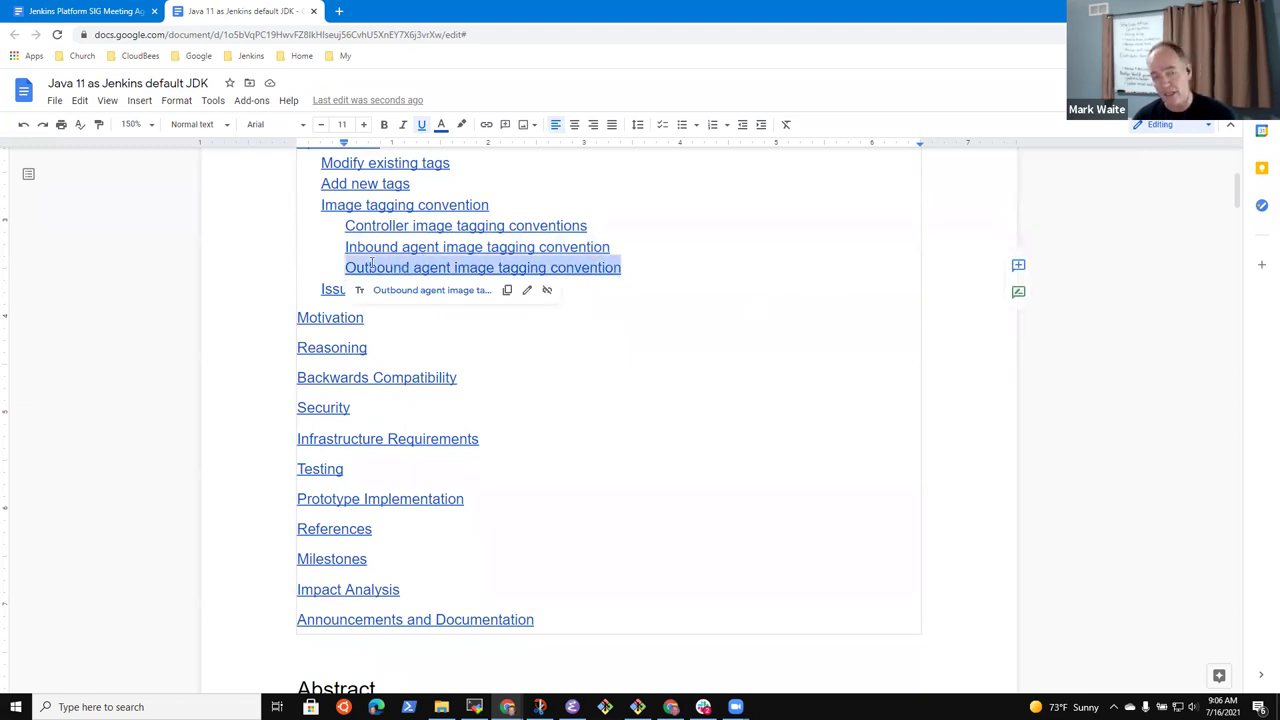
left_click(442, 268)
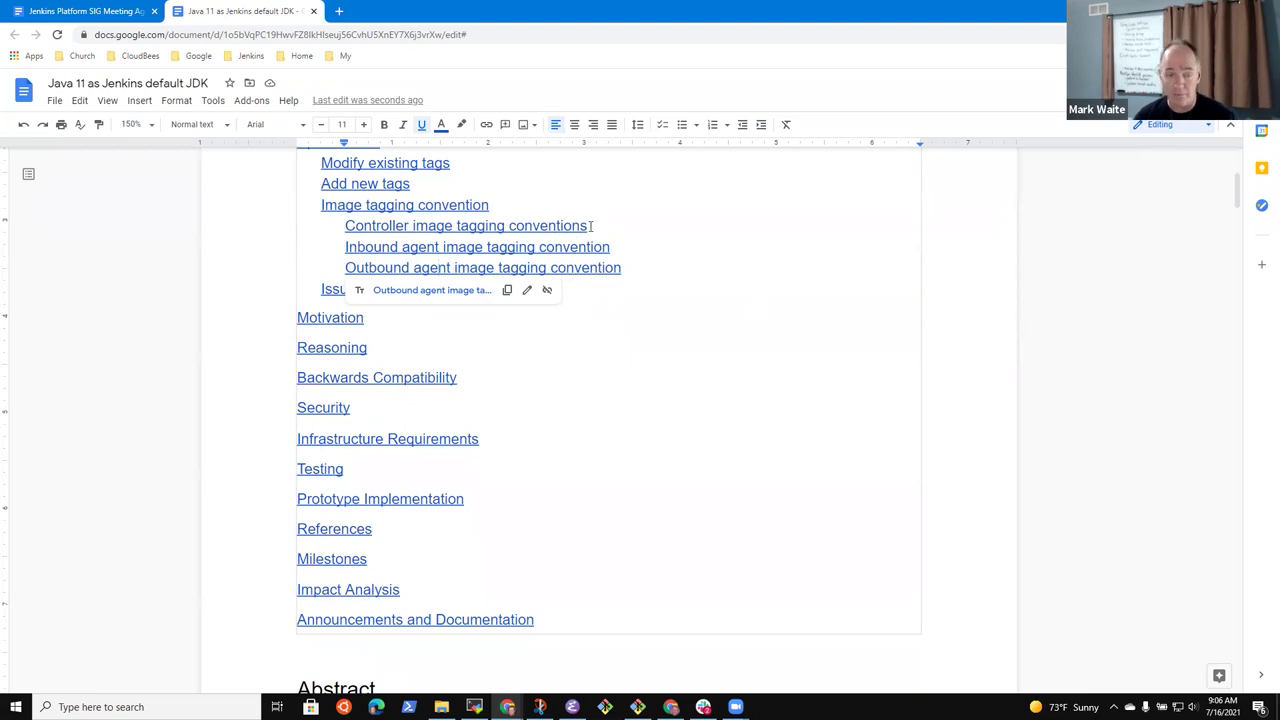
left_click(694, 313)
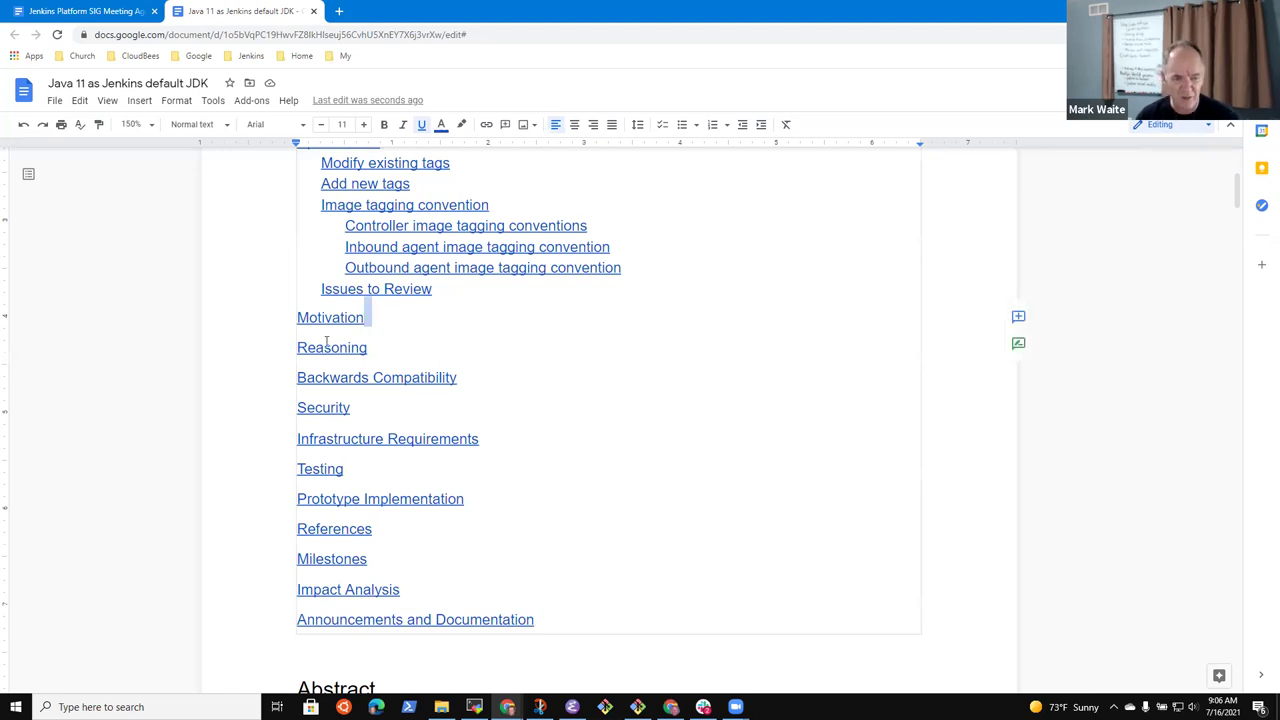
left_click(563, 397)
left_click(378, 335)
key("Home")
key("shift+Down")
key("shift+Down")
key("shift+Down")
key("shift+Down")
key("shift+Down")
key("shift+Down")
key("shift+Down")
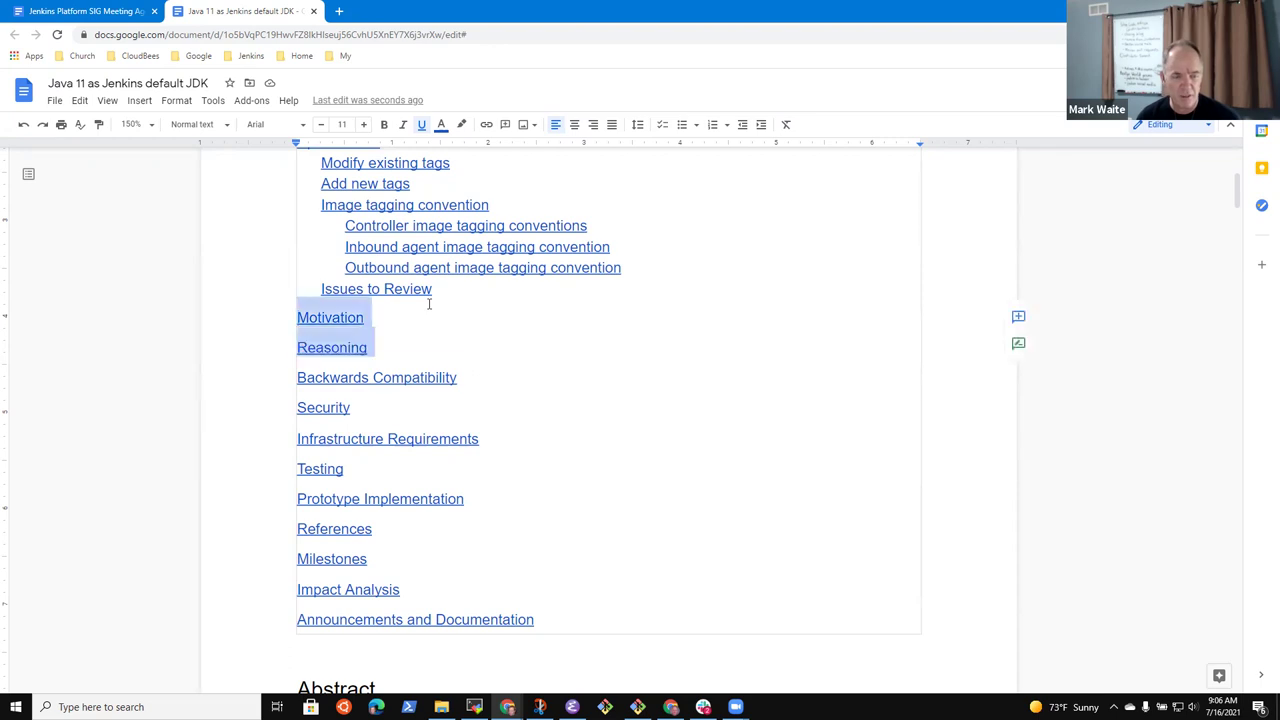
key("shift+Down")
key("shift+Down")
key("shift+Down")
key("shift+Down")
key("shift+Down")
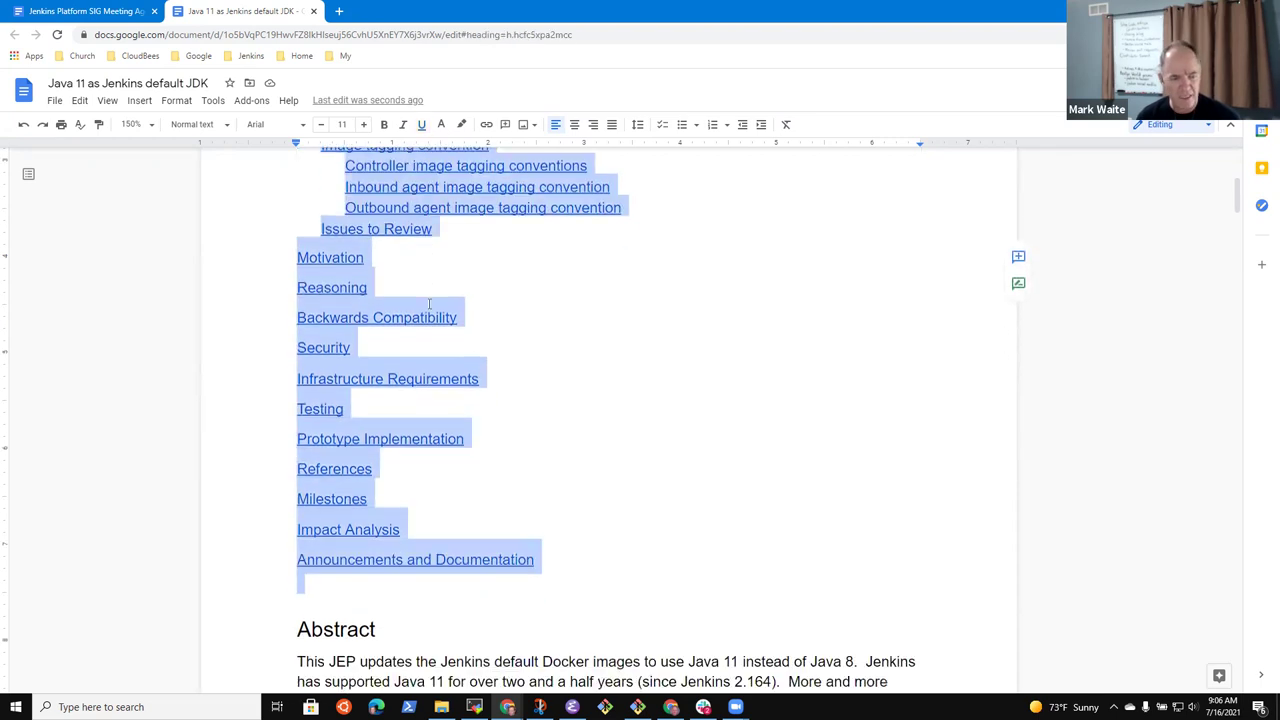
scroll(429, 304, "up", 3)
left_click(617, 466)
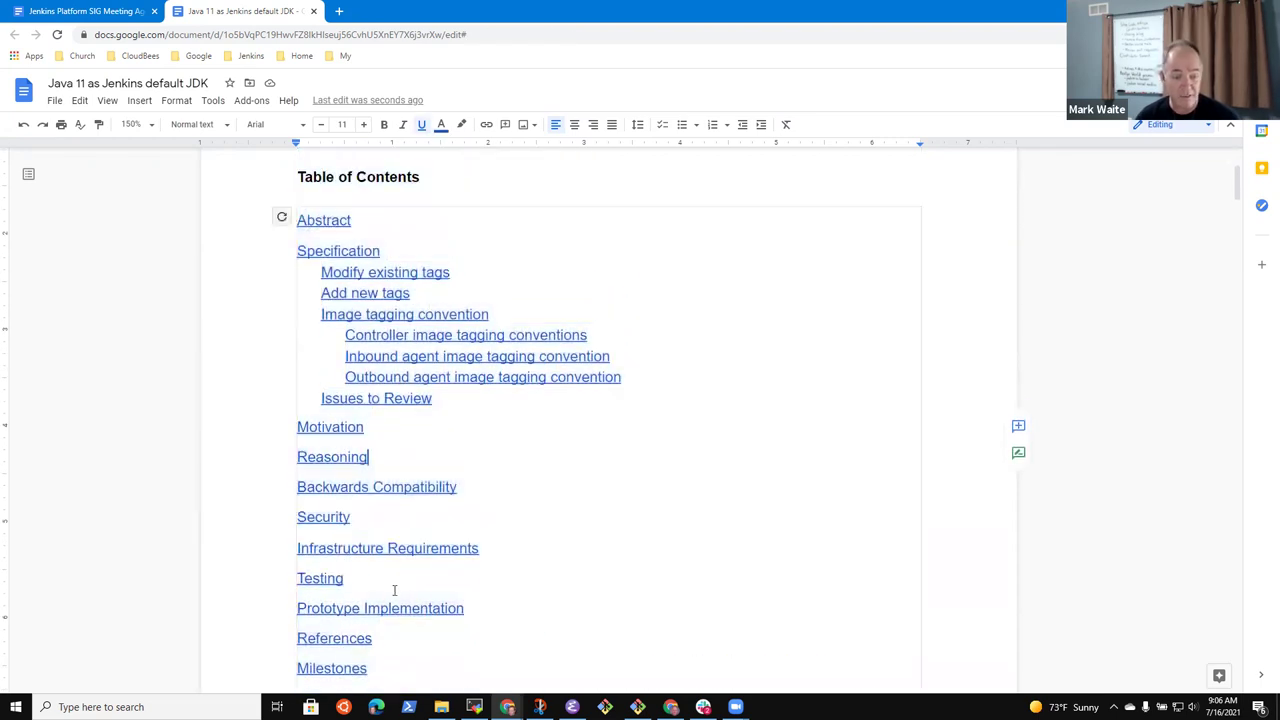
Check the Backwards Compatibility, Testing, Infrastructure and Prototype links, then return to the meeting agenda
left_click(416, 488)
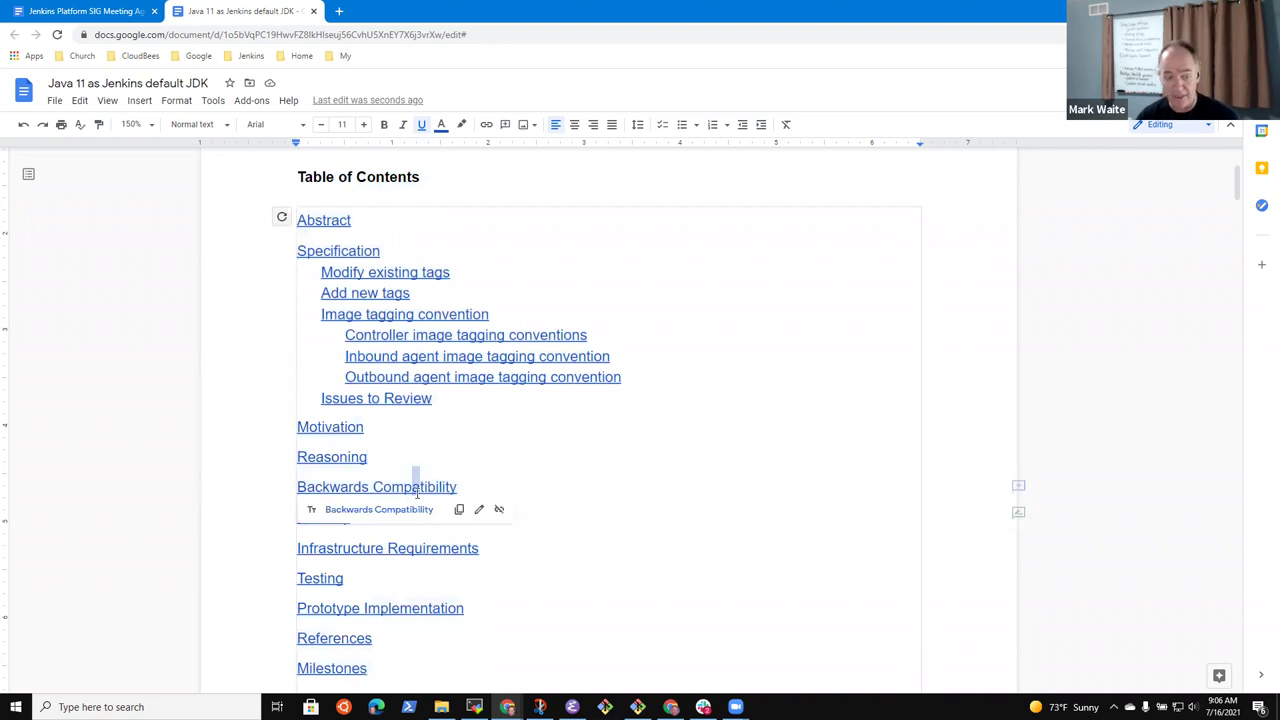
left_click(320, 578)
left_click(399, 549)
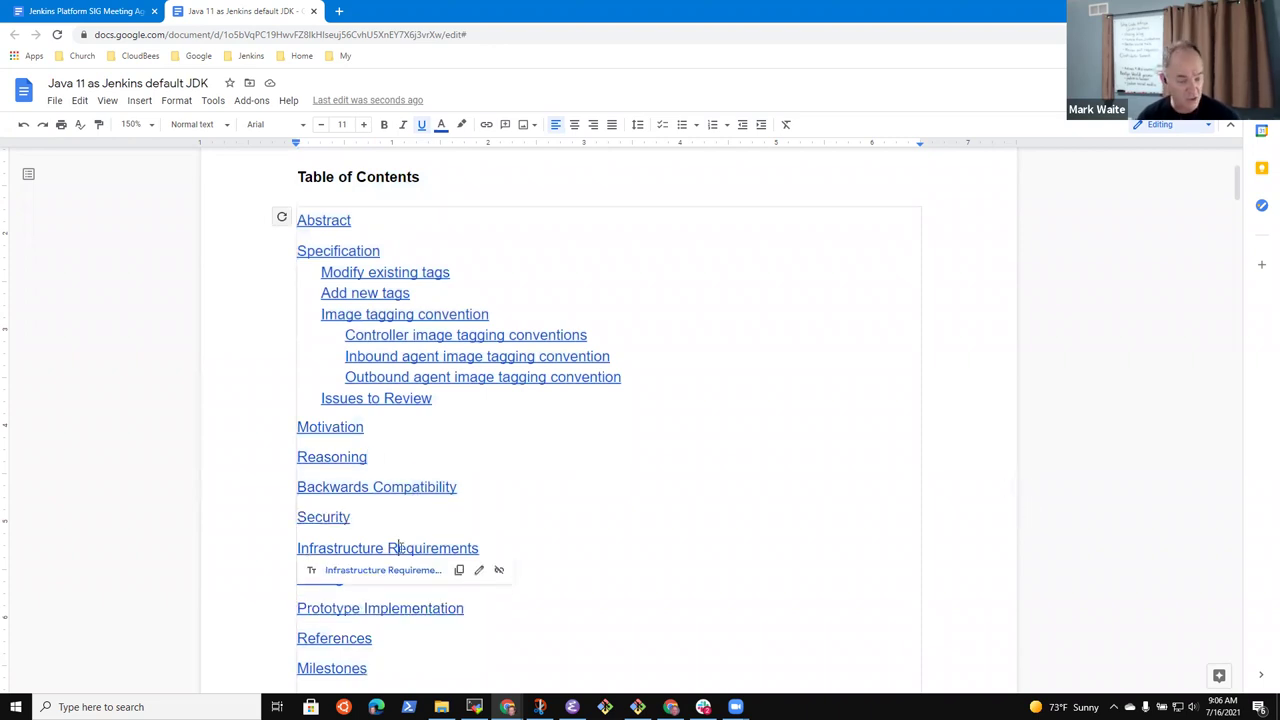
left_click(617, 528)
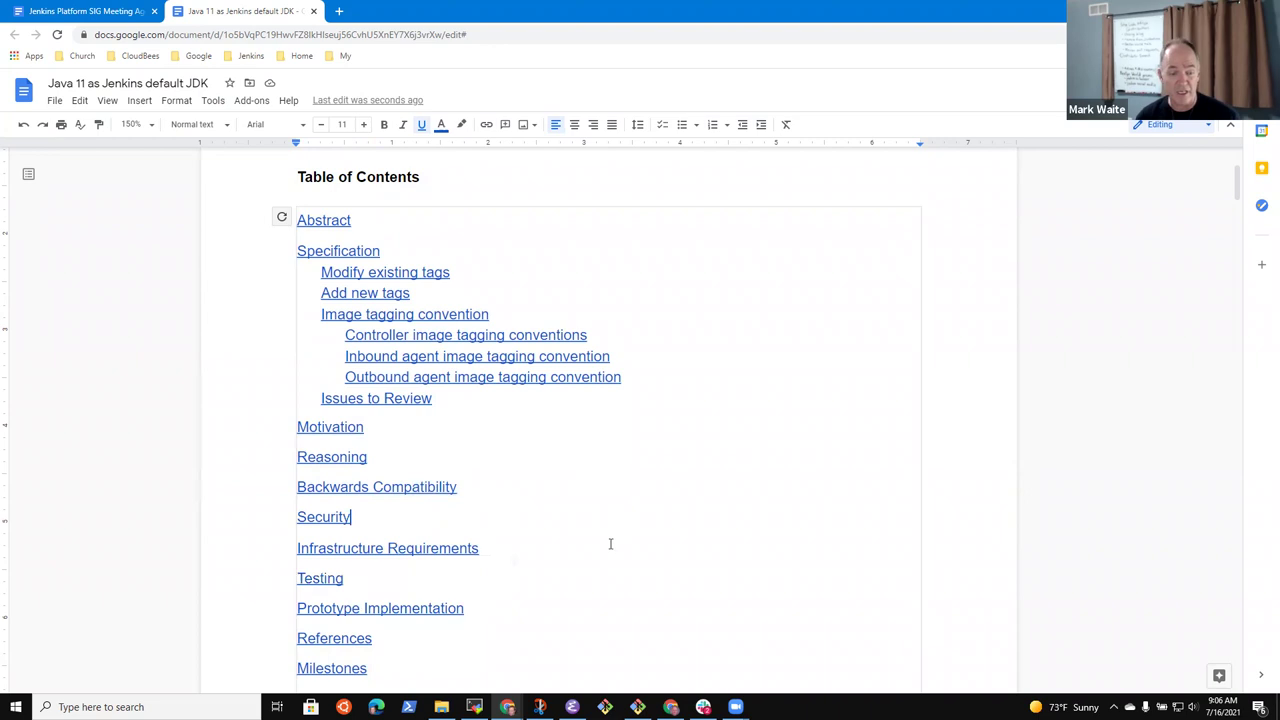
left_click(416, 608)
scroll(534, 588, "down", 3)
left_click(370, 470)
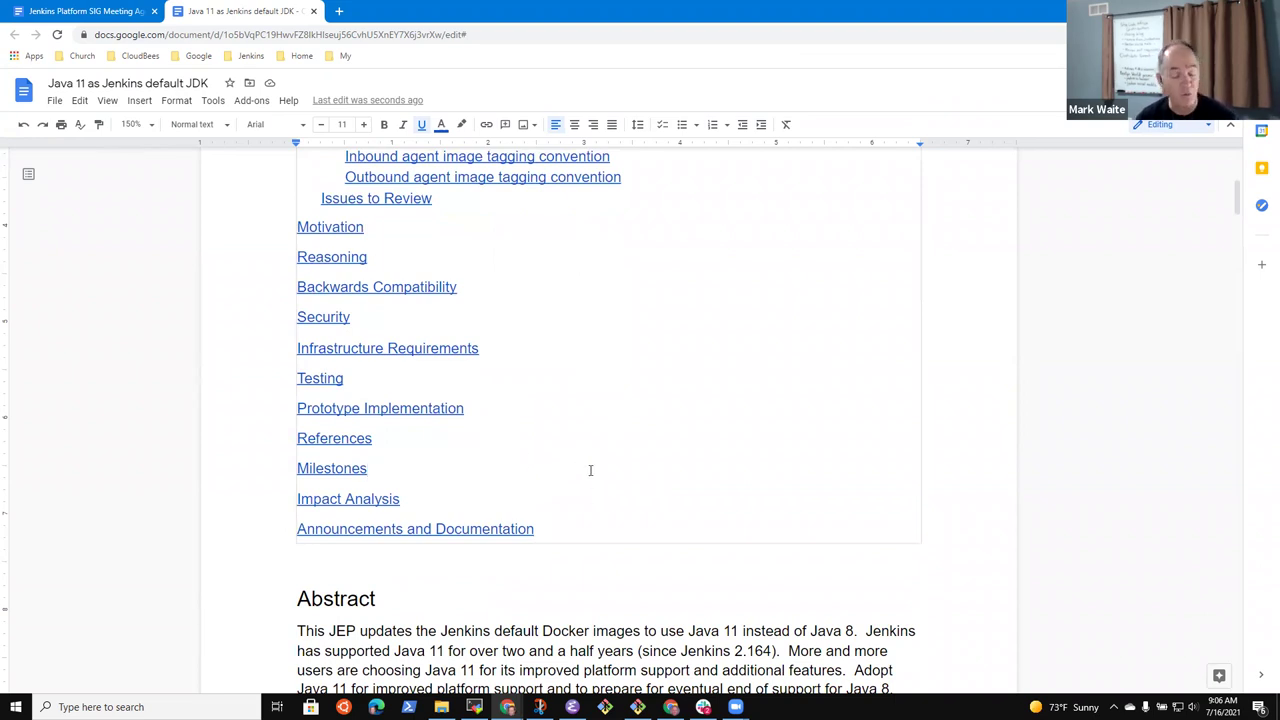
scroll(593, 518, "up", 1)
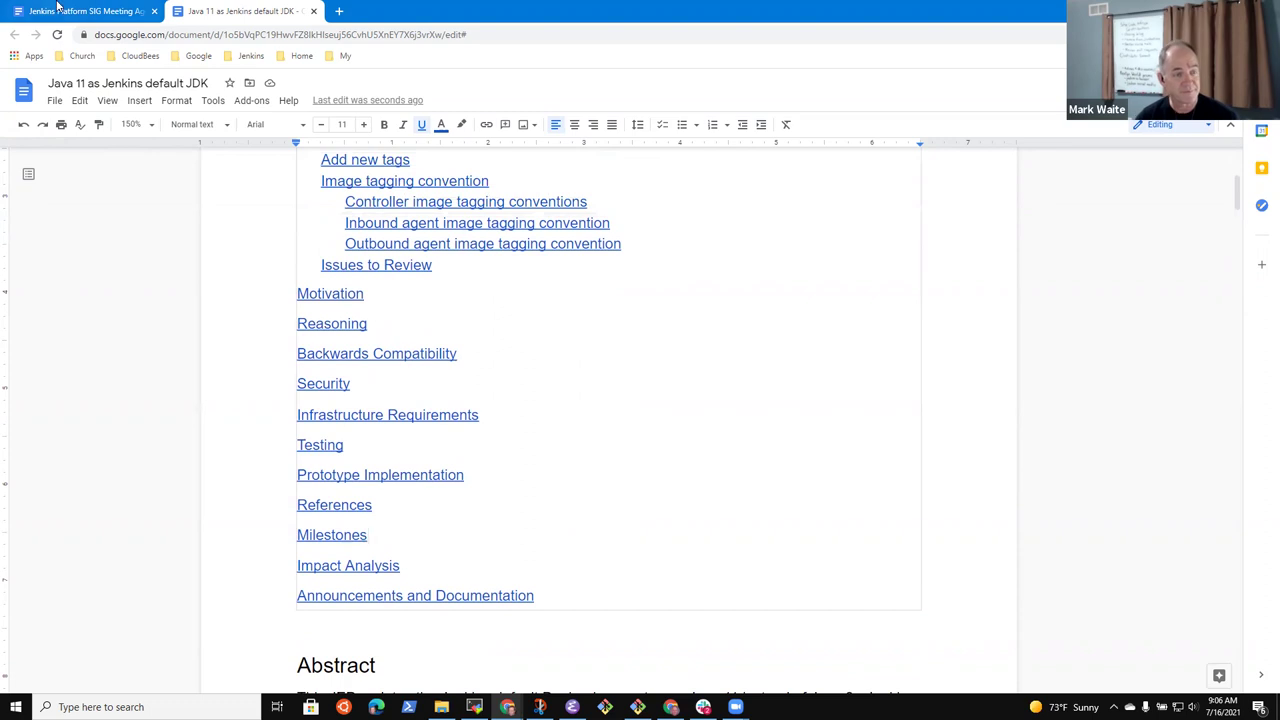
left_click(88, 12)
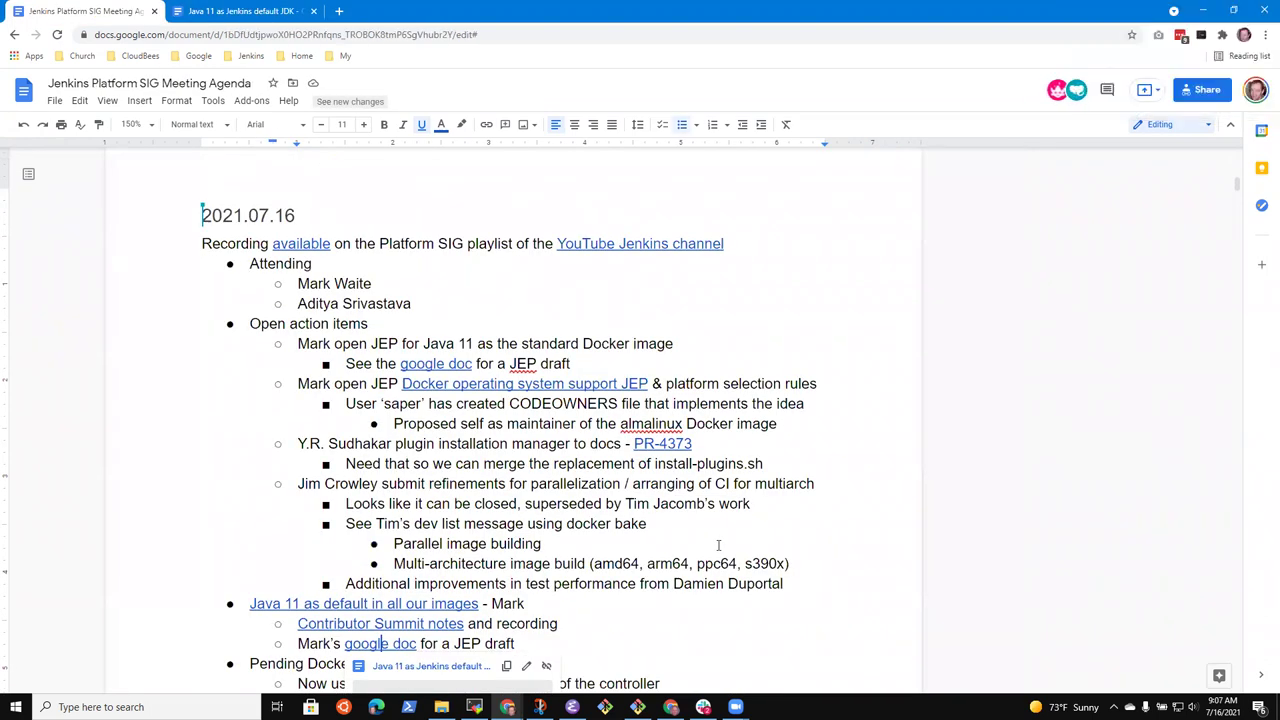
Under the JEP draft bullet, add the sub-bullet 'Document needs review and additional comments'
left_click(527, 643)
key("Return")
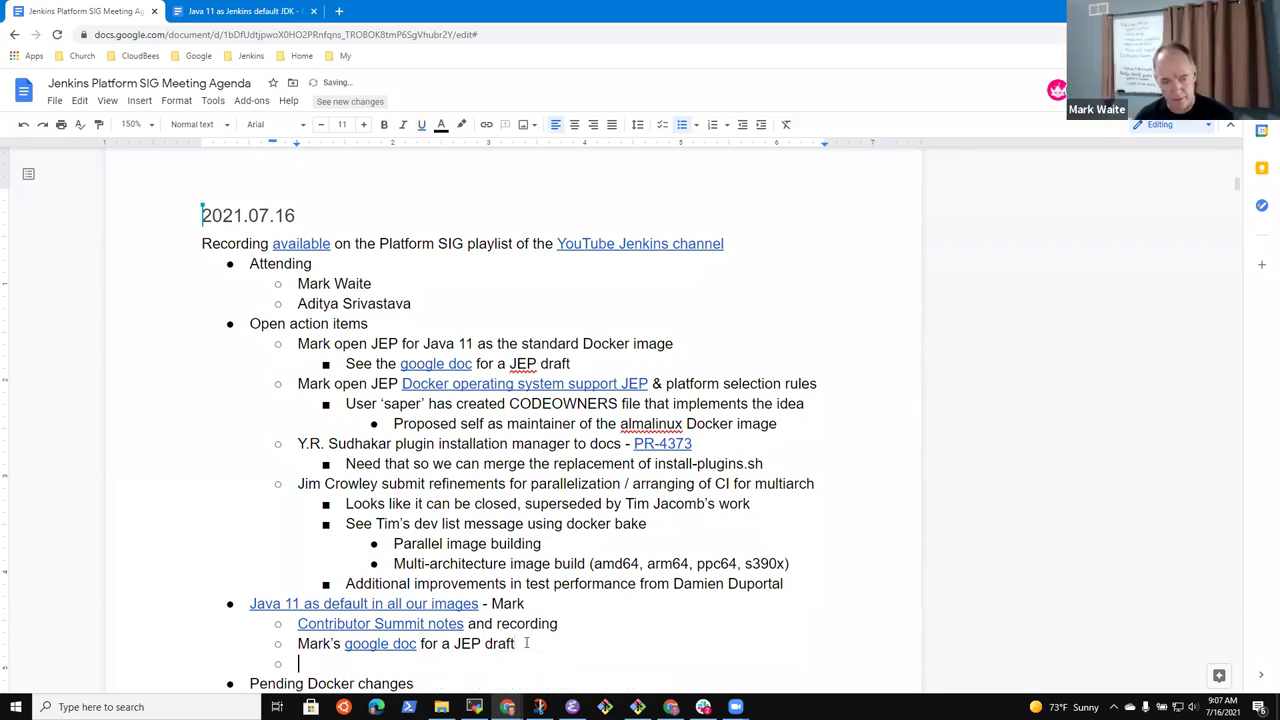
key("Tab")
type("Document ")
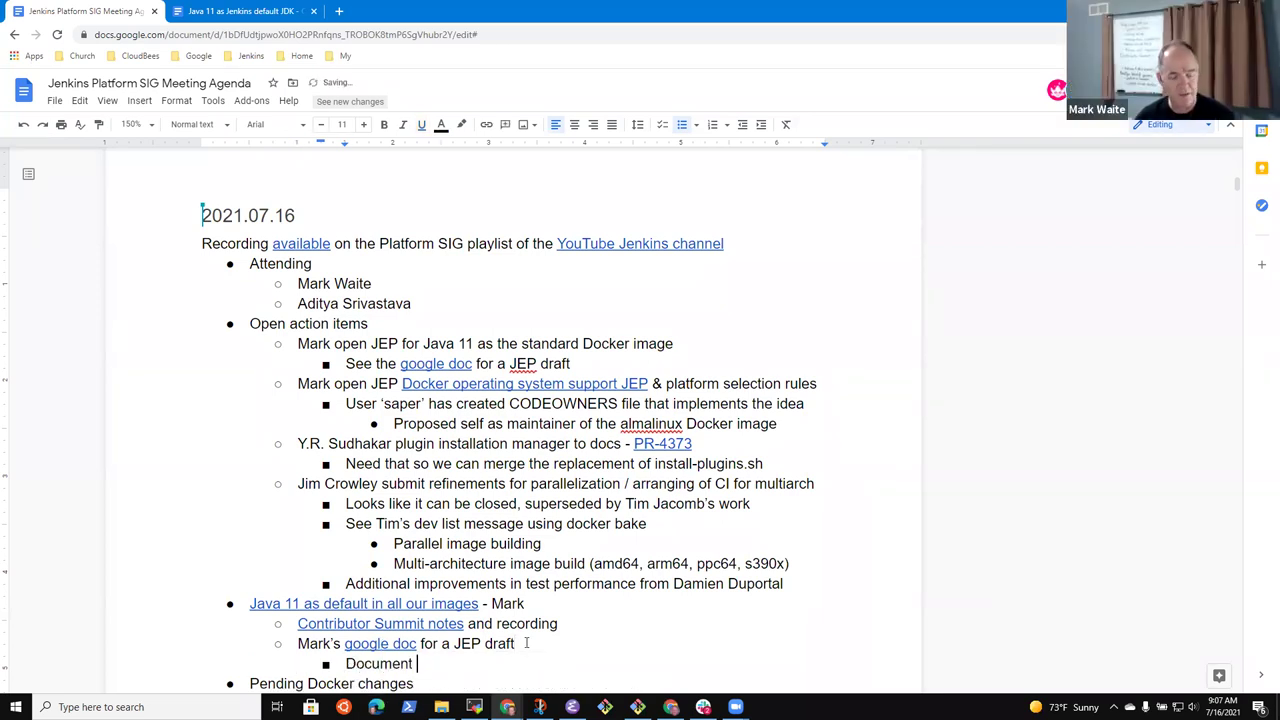
type("needs review and s")
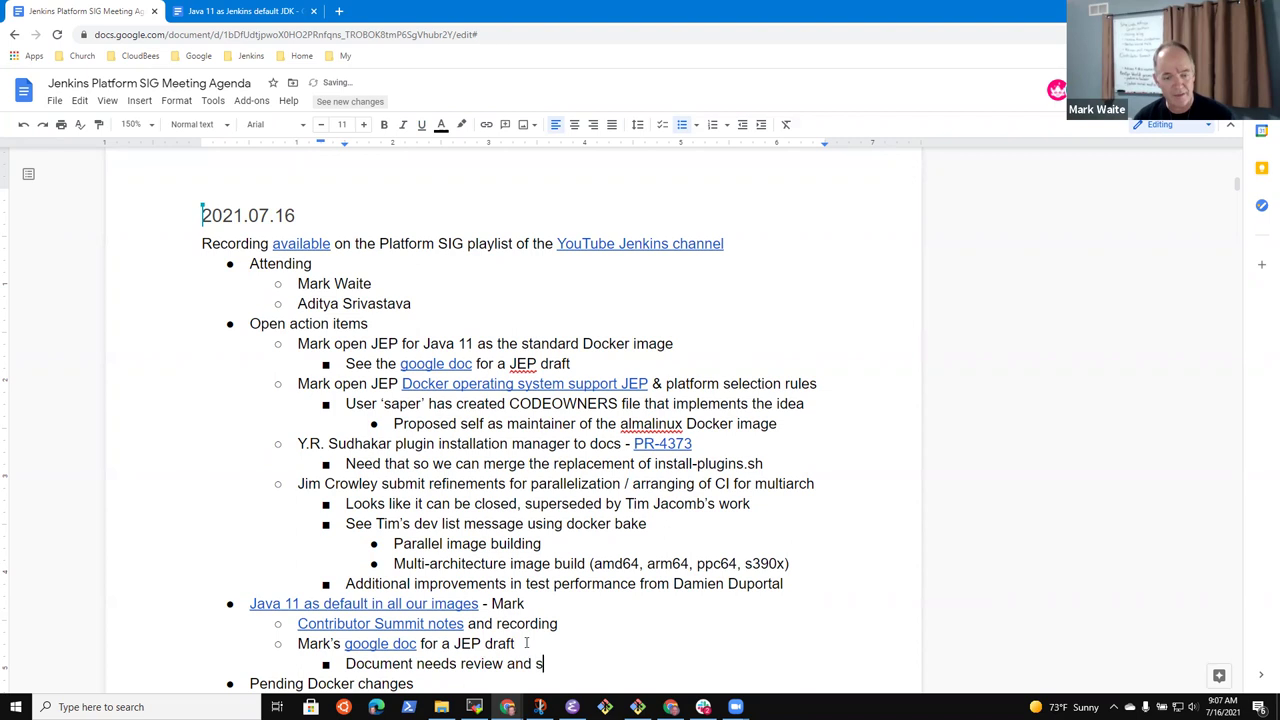
type("eeking additional ")
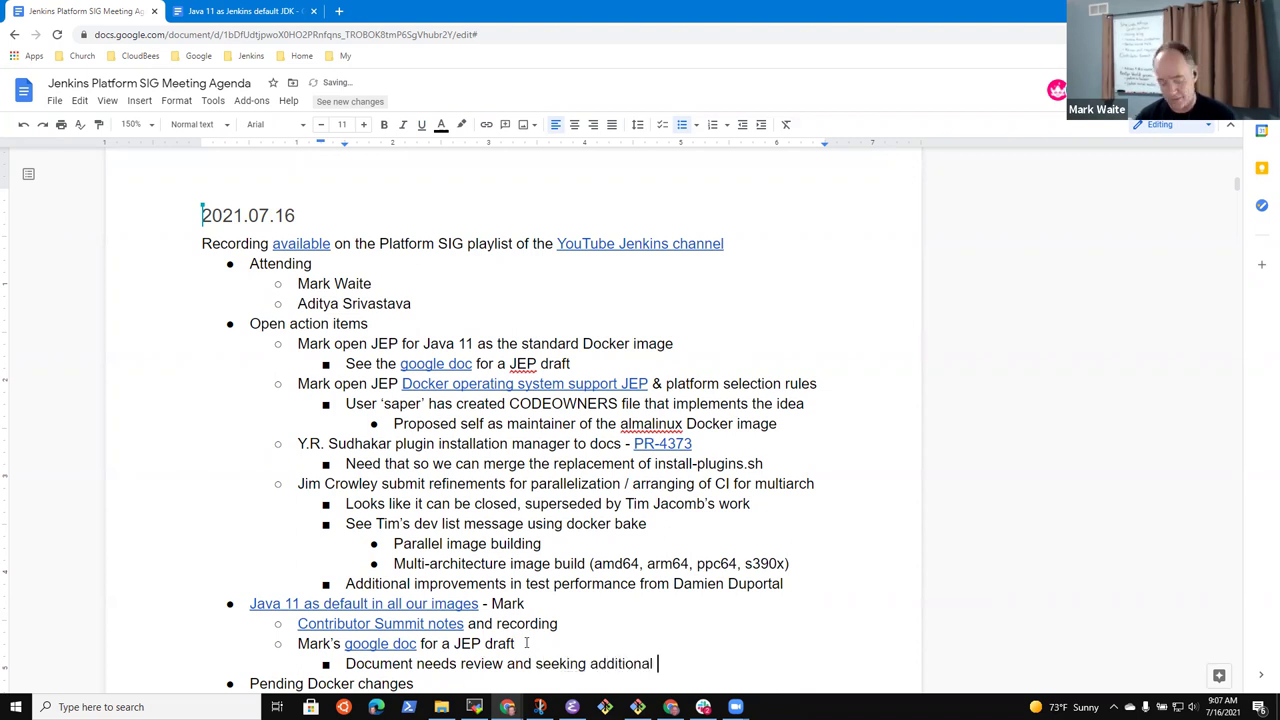
type("comments")
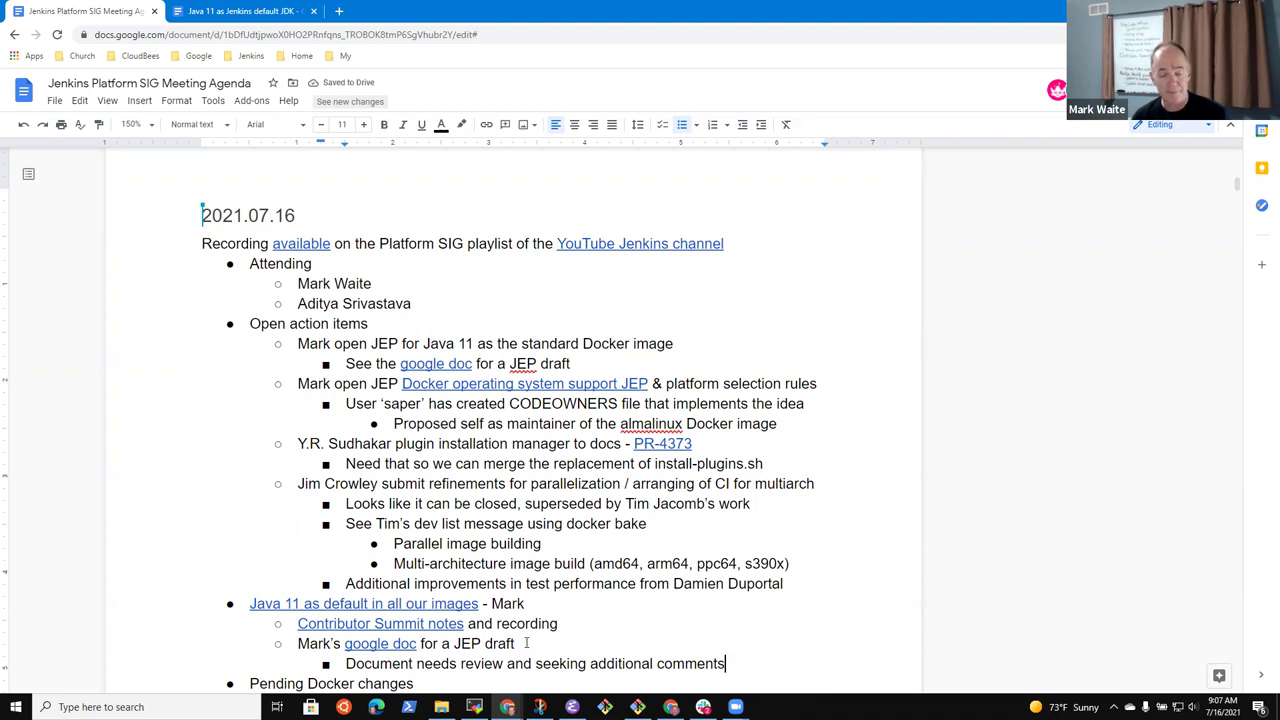
key("ctrl+shift+Left")
key("BackSpace")
key("End")
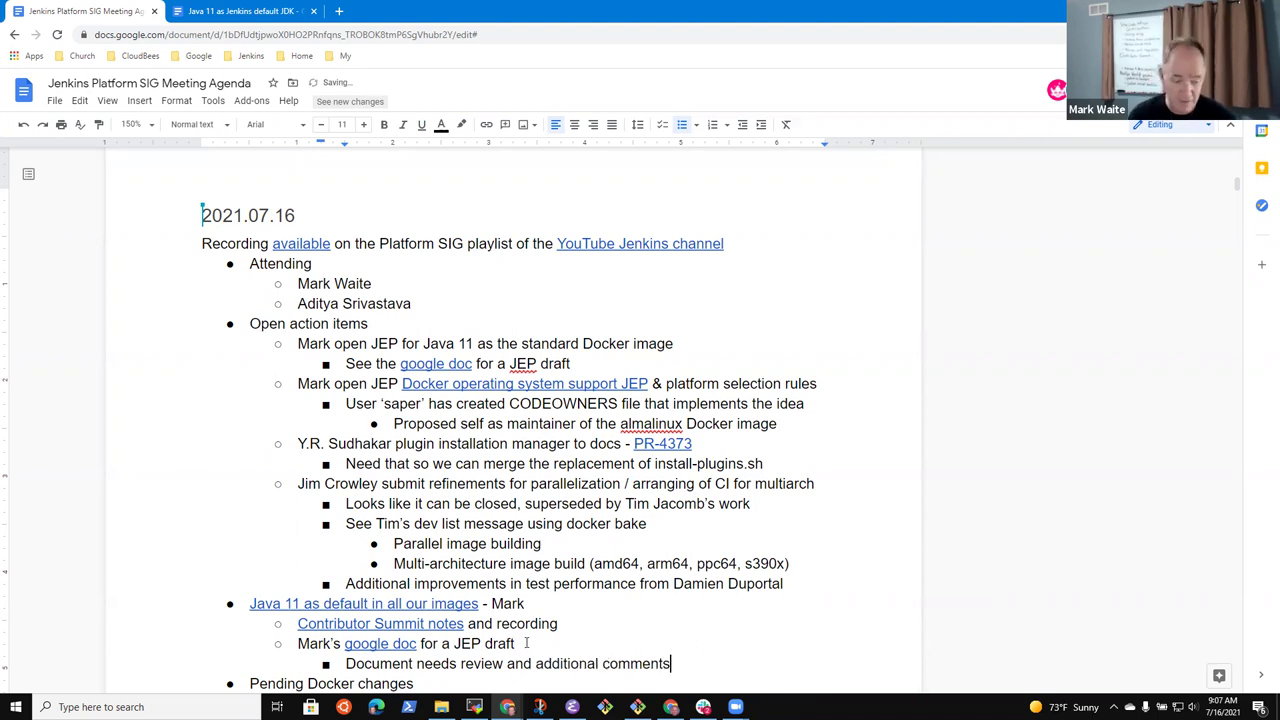
left_click(247, 7)
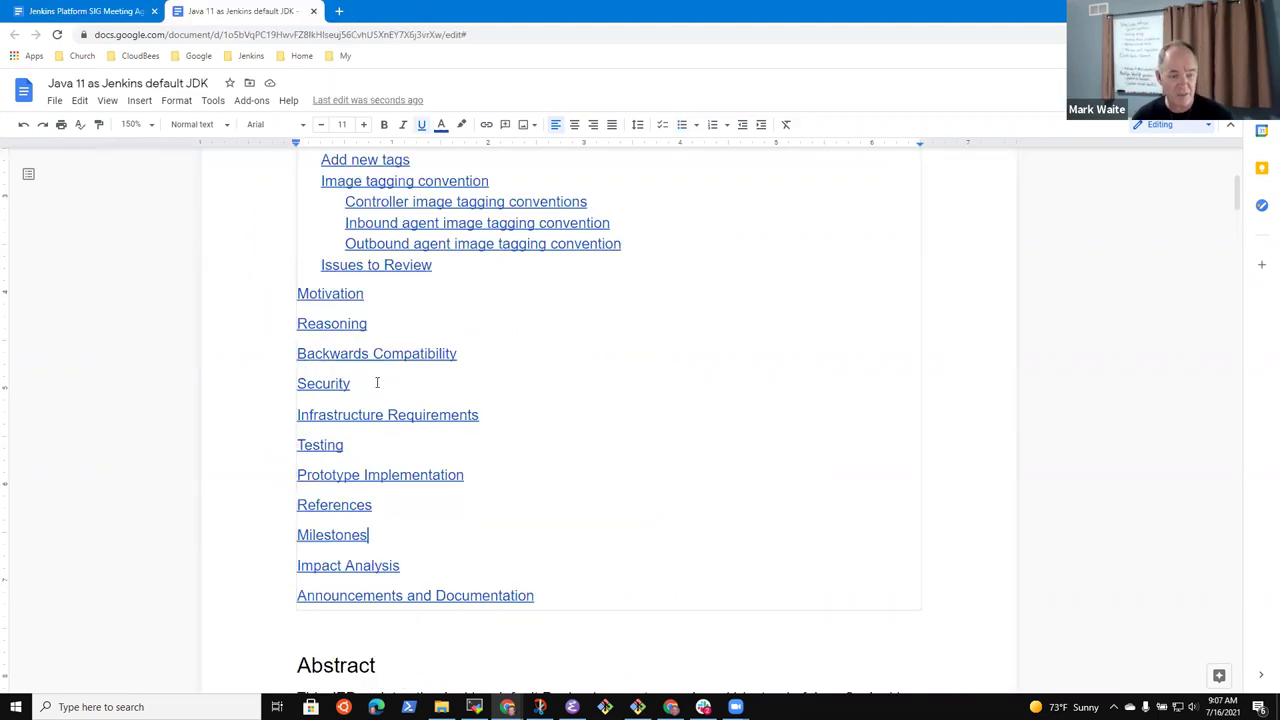
scroll(569, 429, "down", 5)
scroll(589, 426, "down", 5)
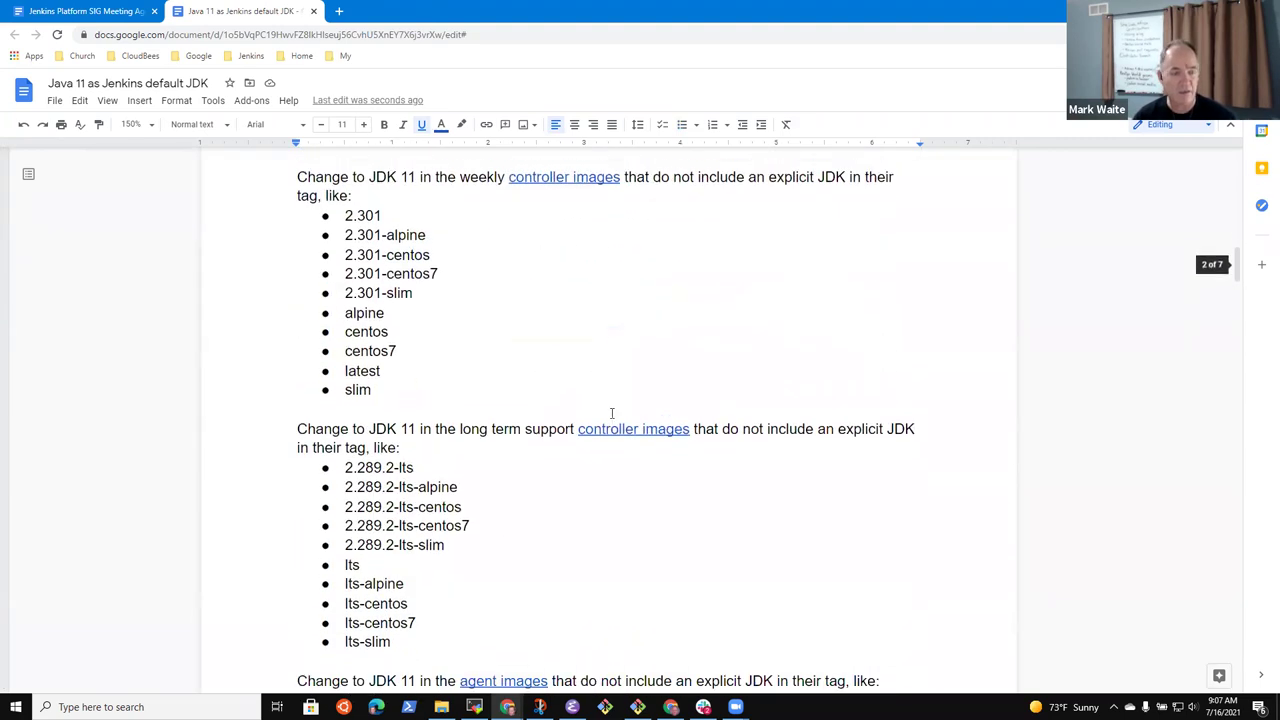
scroll(611, 426, "up", 1)
scroll(620, 427, "down", 4)
scroll(632, 422, "down", 3)
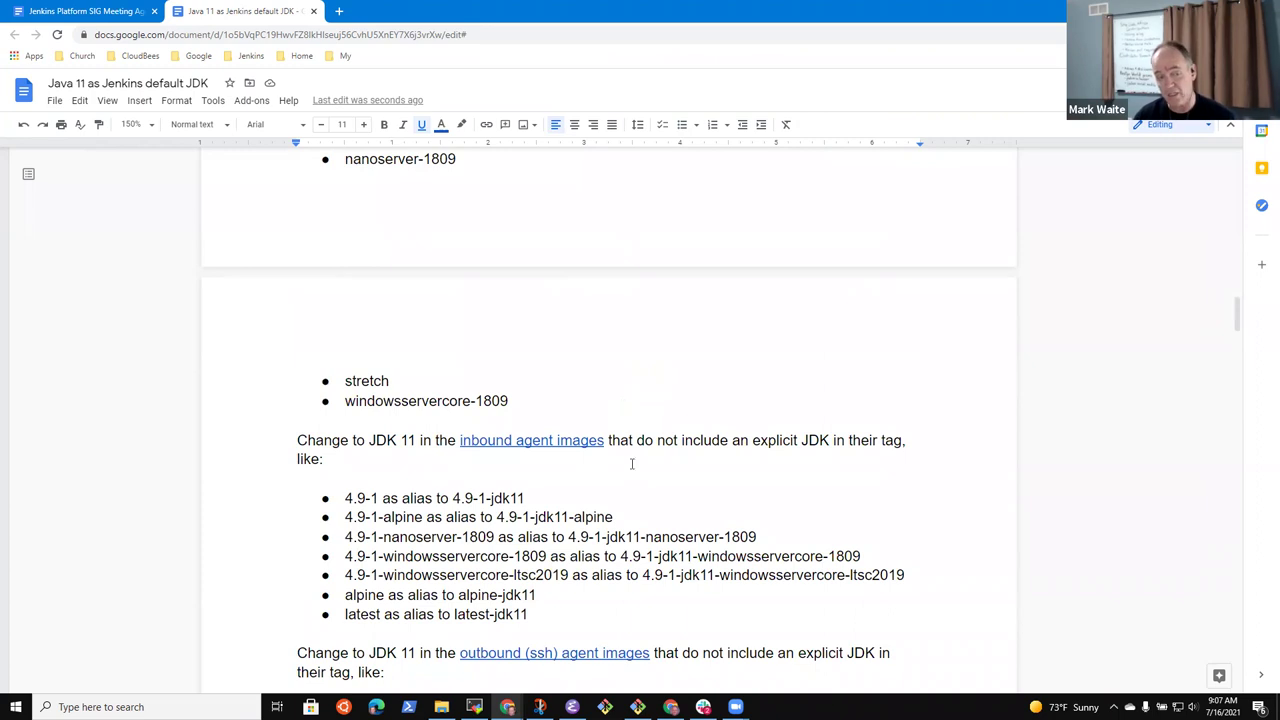
scroll(633, 456, "down", 6)
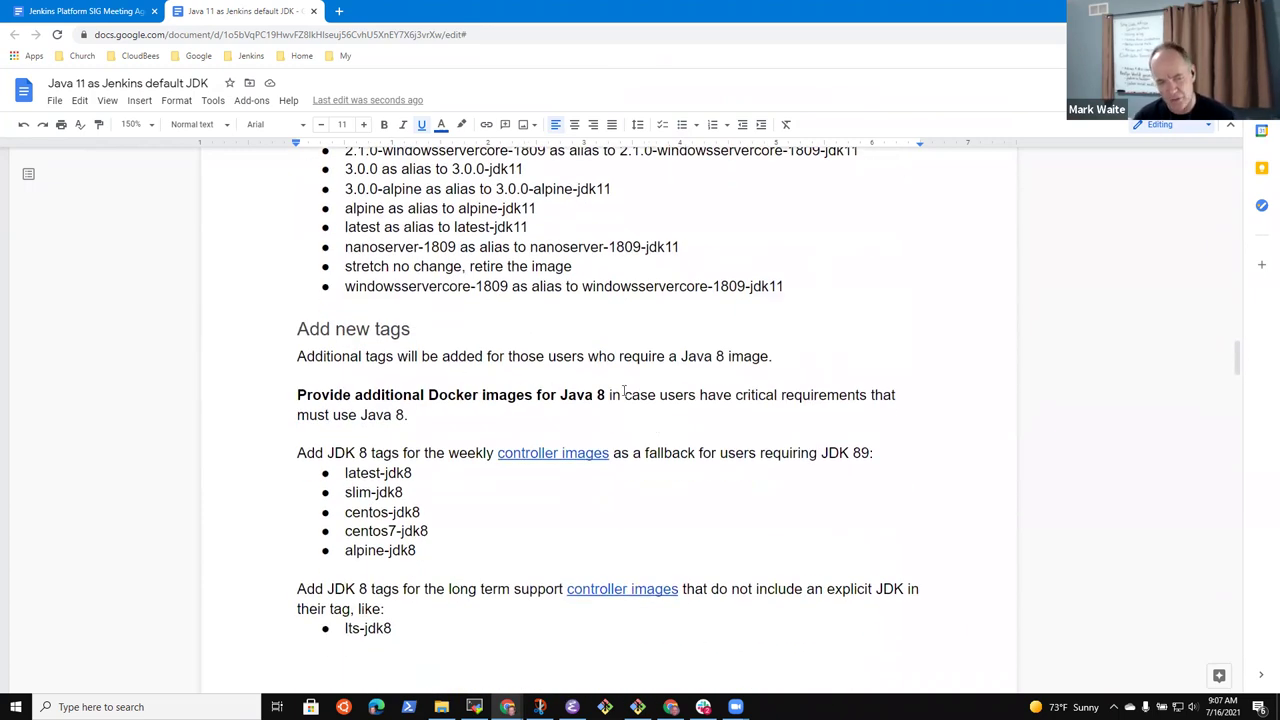
left_click_drag(612, 394, 299, 392)
left_click(660, 356)
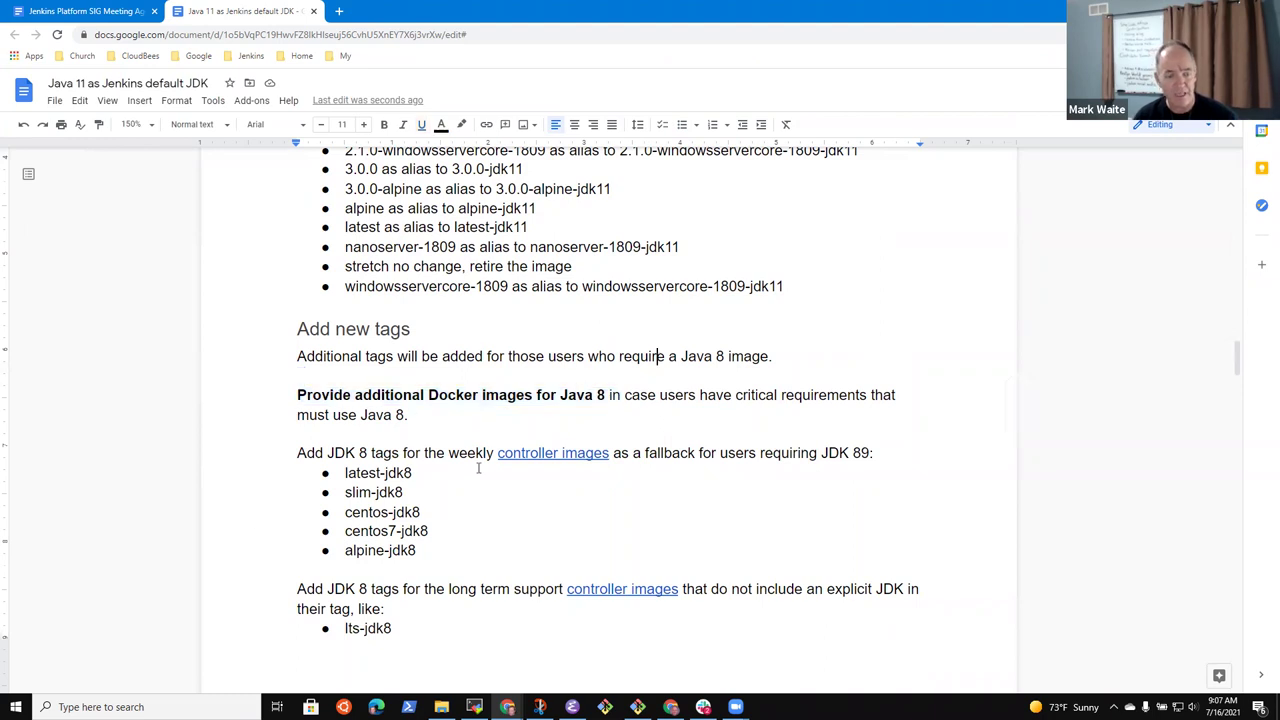
scroll(531, 517, "down", 3)
scroll(589, 511, "up", 5)
scroll(575, 481, "up", 3)
scroll(597, 486, "down", 3)
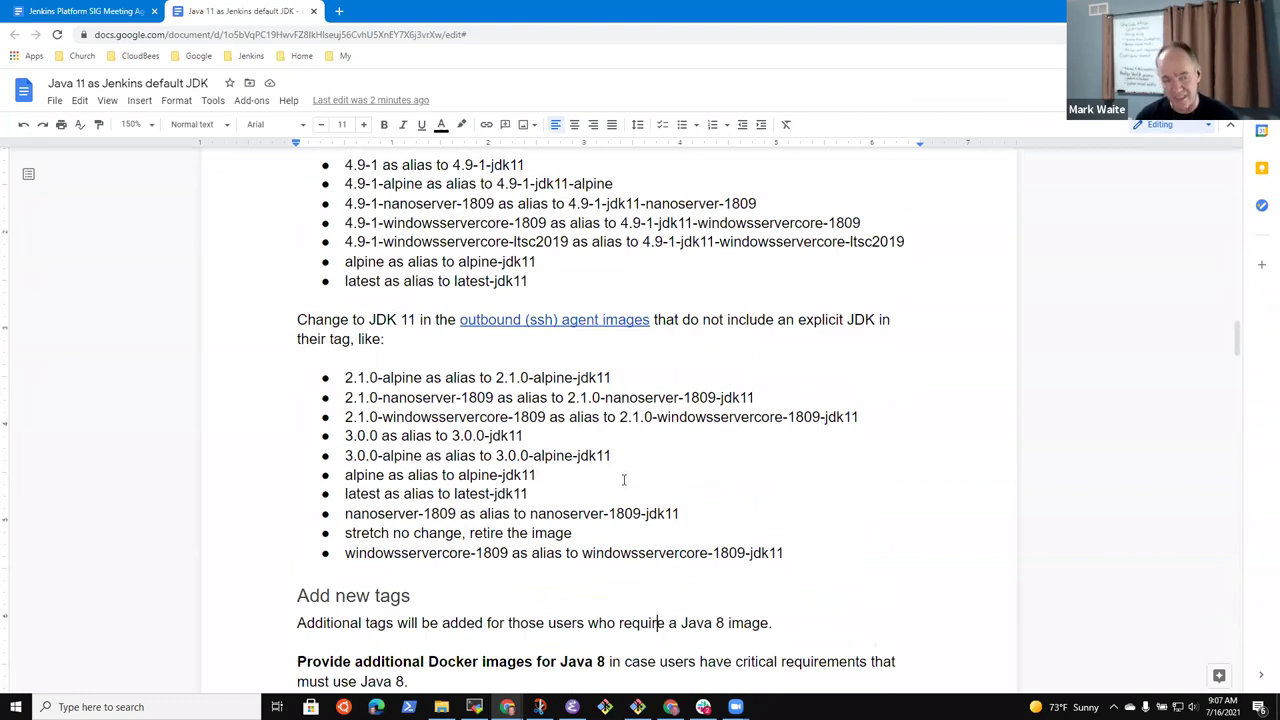
scroll(623, 480, "up", 10)
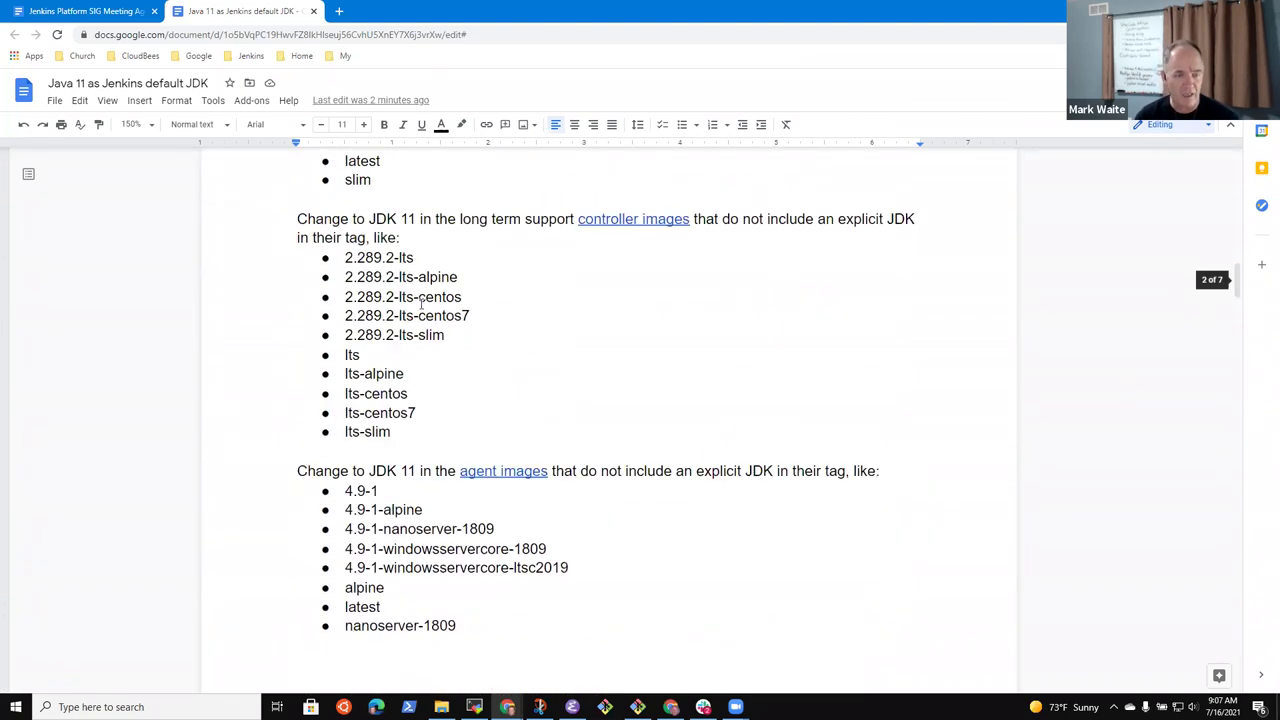
scroll(491, 380, "down", 10)
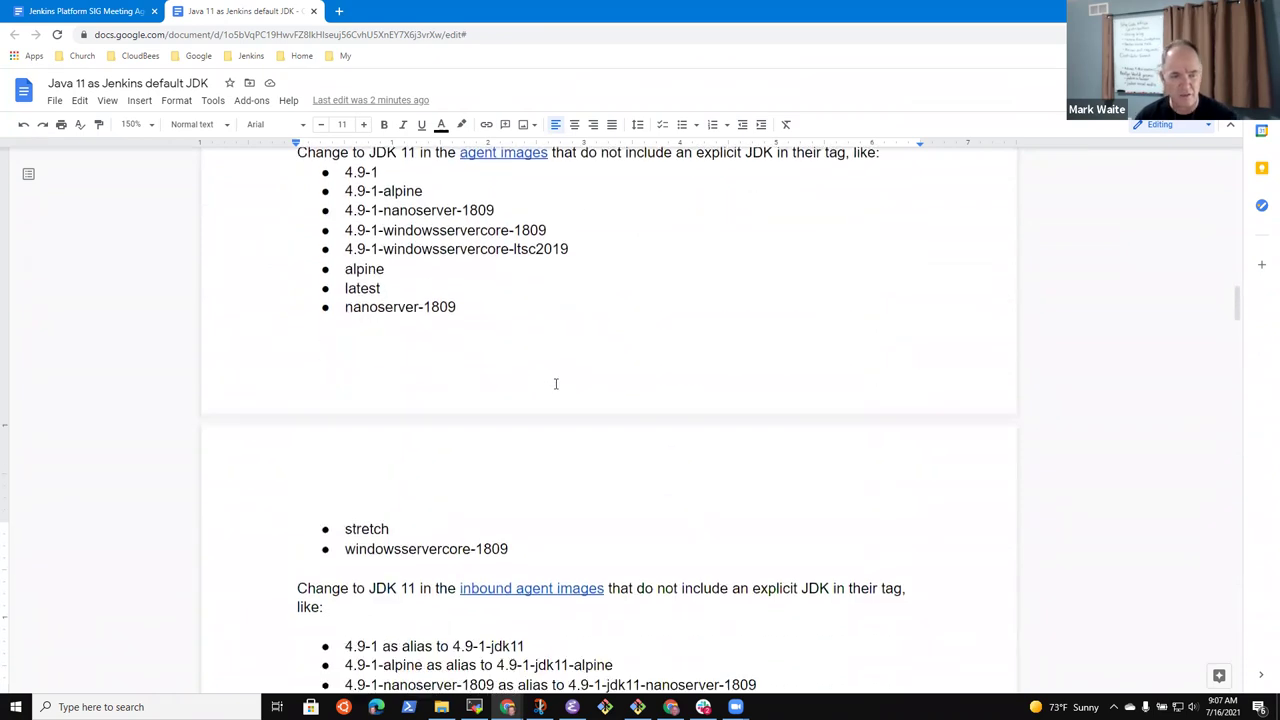
scroll(585, 389, "down", 2)
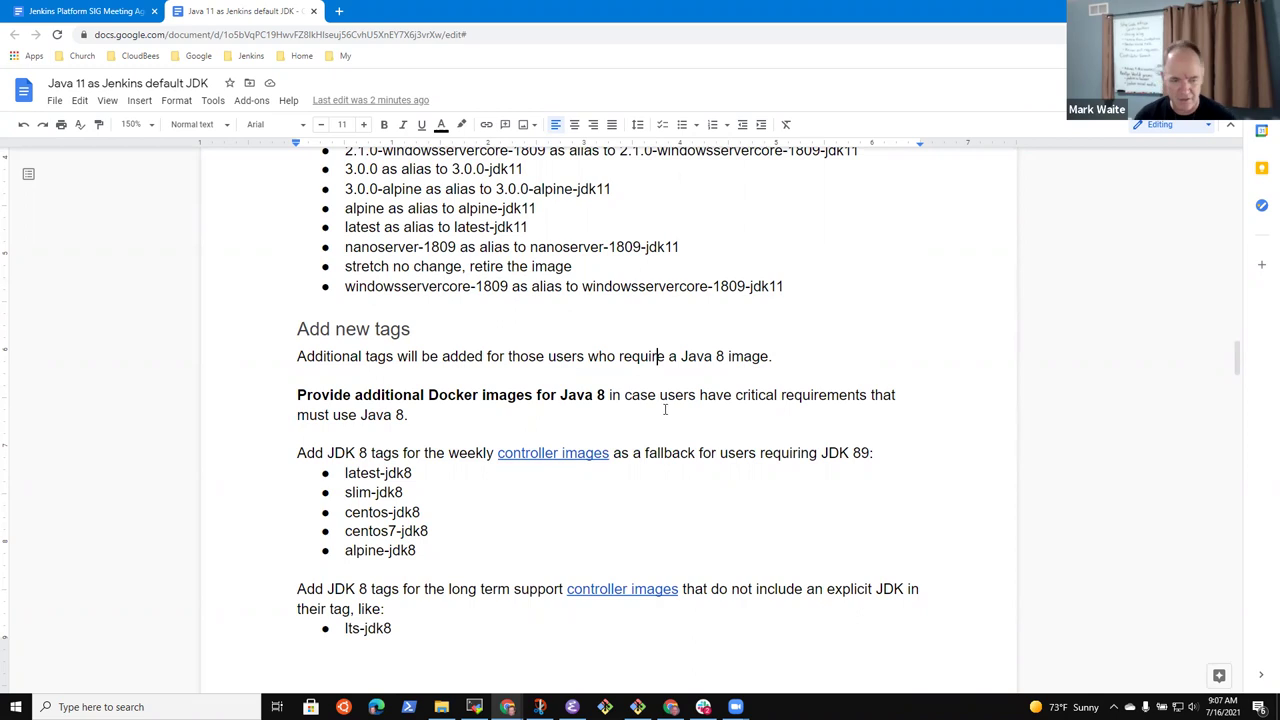
scroll(637, 420, "down", 15)
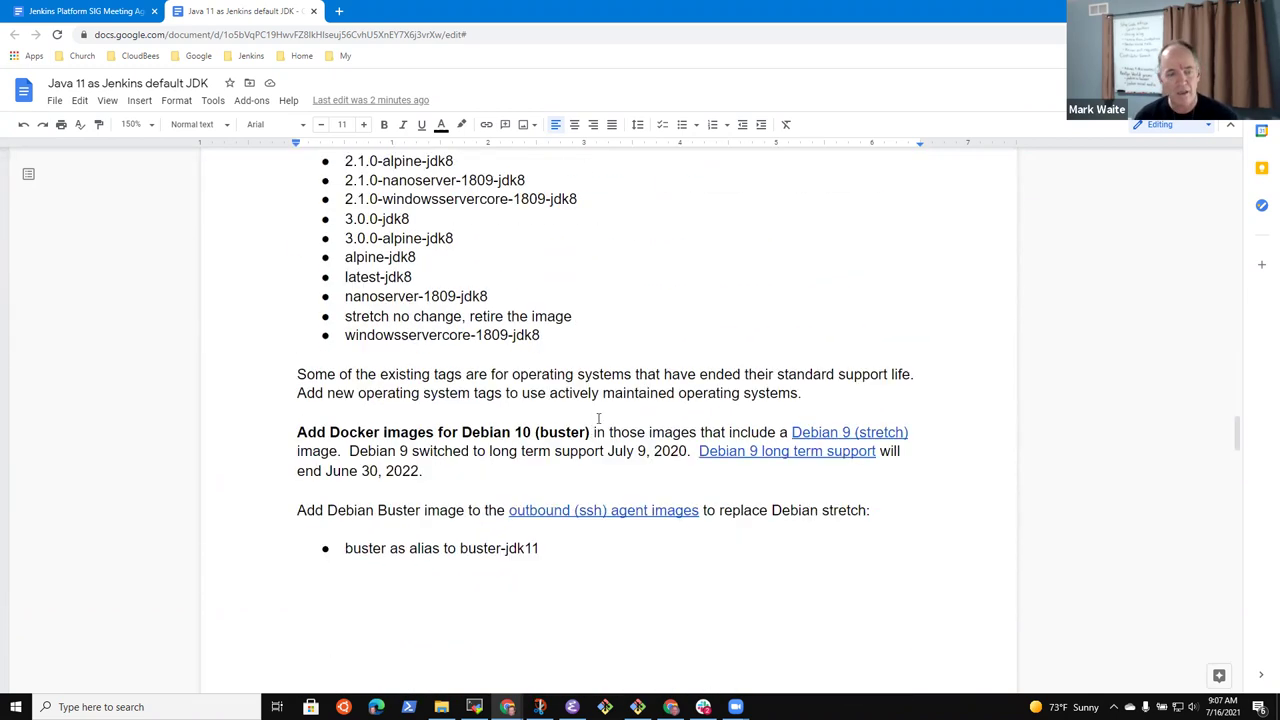
scroll(600, 417, "down", 2)
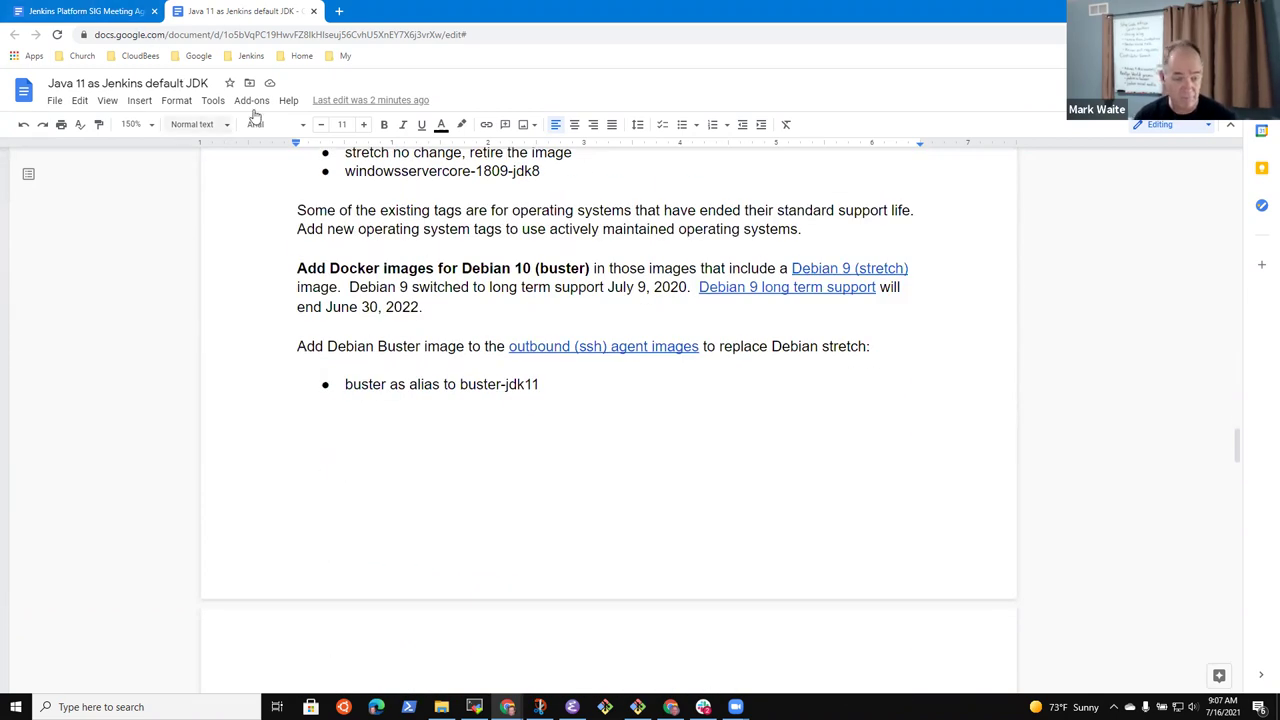
left_click(97, 17)
Add the sub-point 'Adds the concept of explosive naming of docker images' under the Java 11 item
scroll(700, 520, "down", 5)
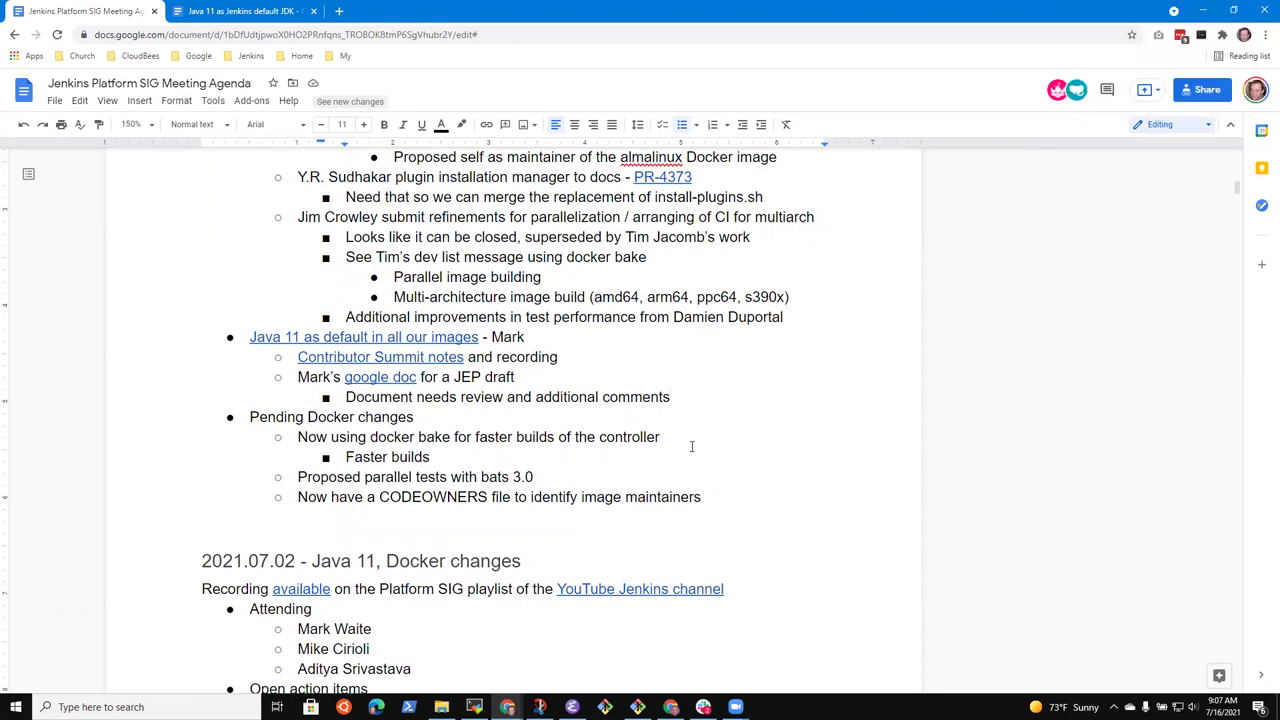
key("Return")
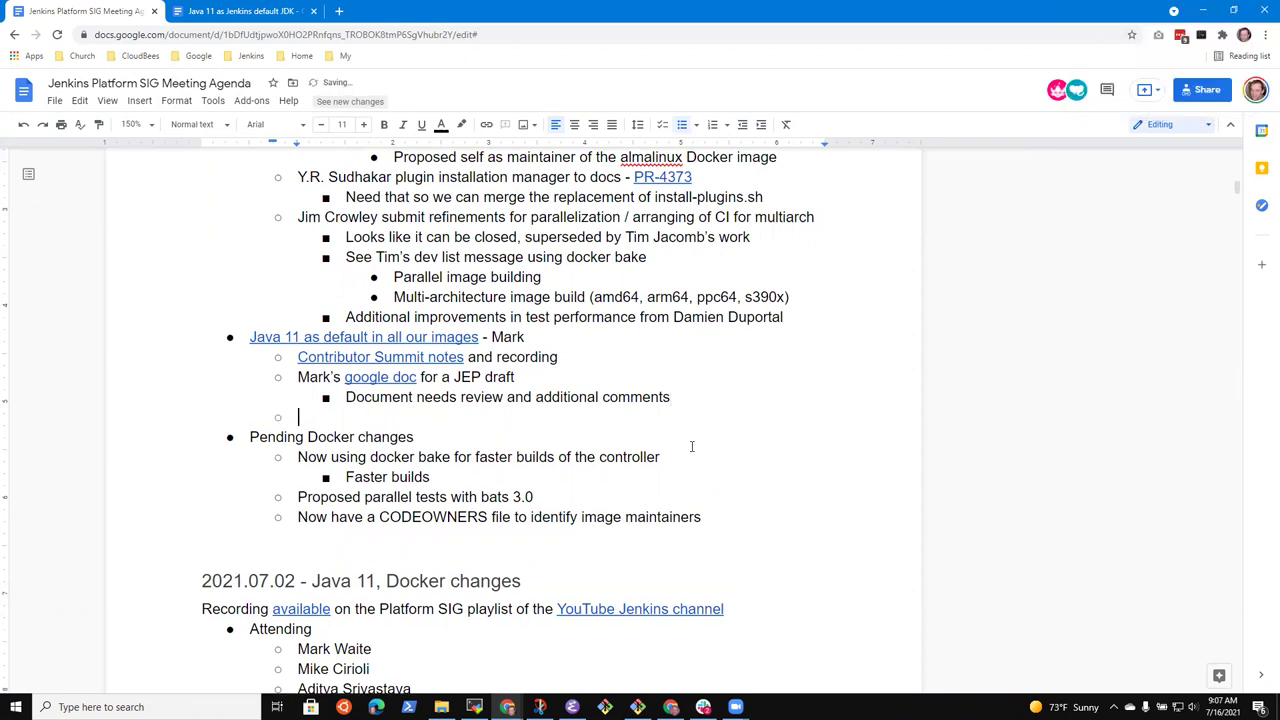
type("Naming con")
key("ctrl+BackSpace")
key("ctrl+BackSpace")
type("Adds ")
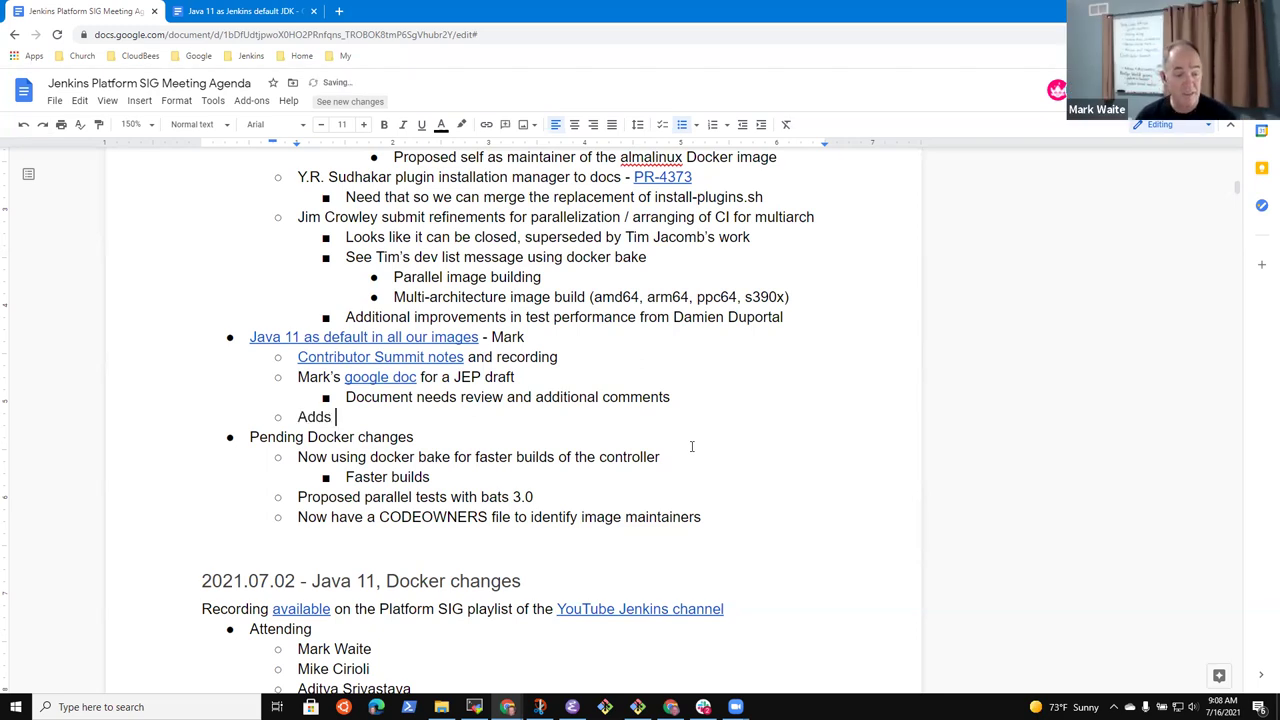
type("the concept of expl")
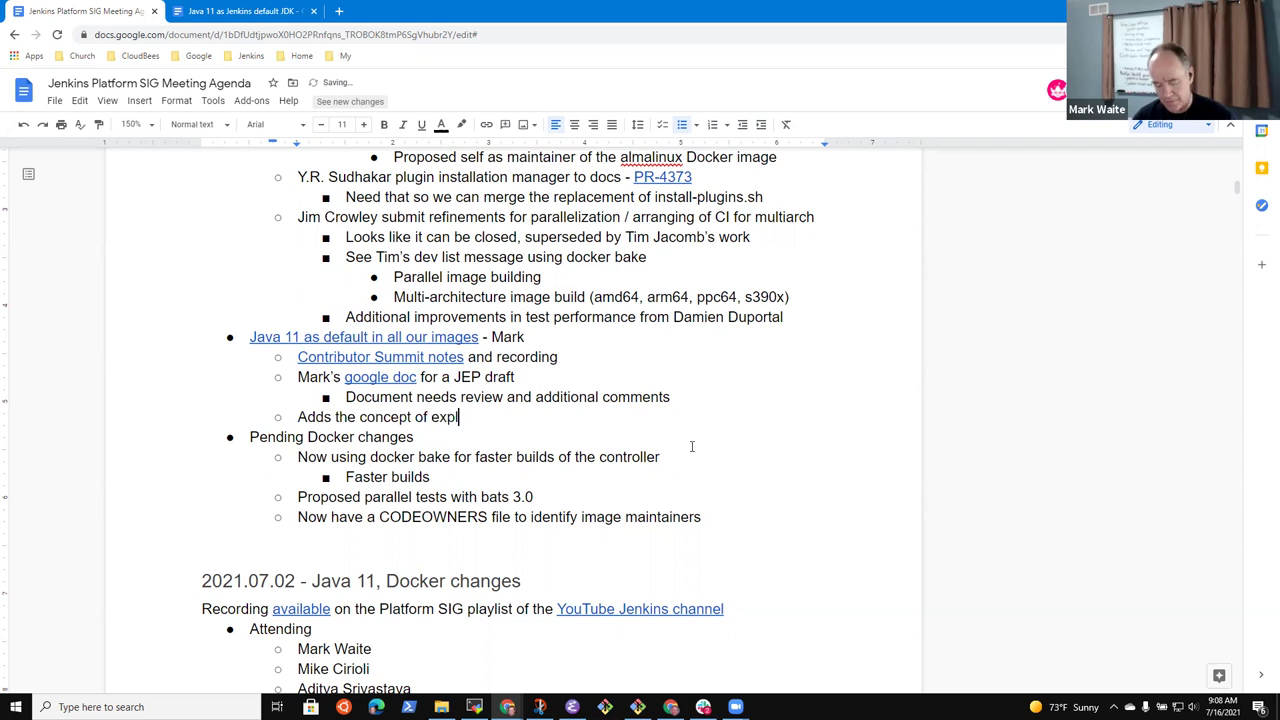
type("osive naming ")
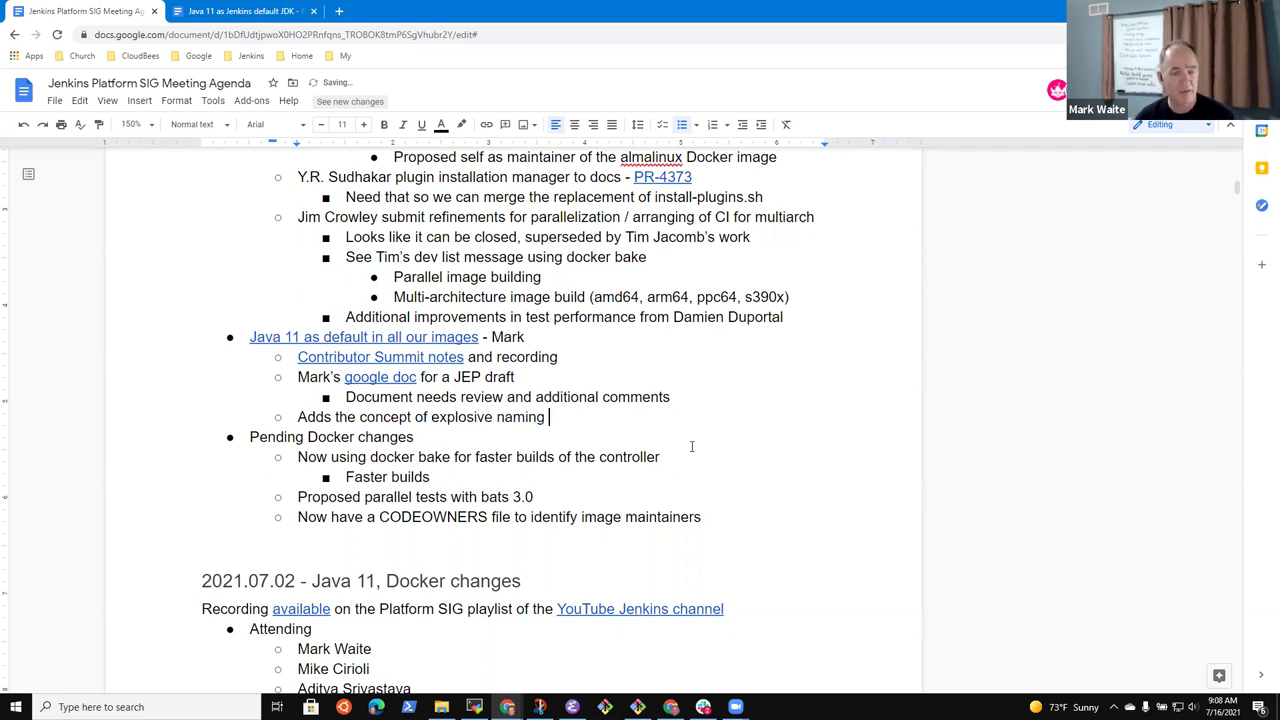
type("of docker im")
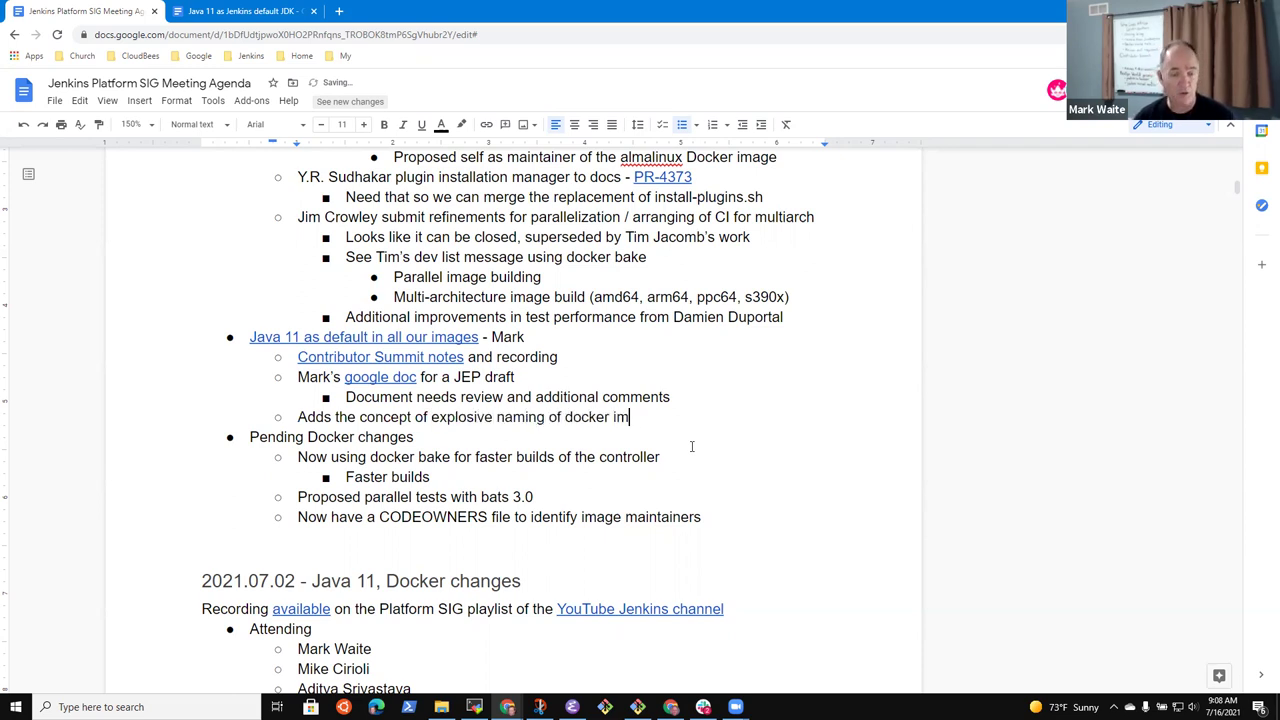
type("ages")
Add an indented detail line reading 'Provides more details in the docker image tags'
key("Return")
key("Tab")
type("Provides more")
type("educ")
key("ctrl+BackSpace")
type("details ")
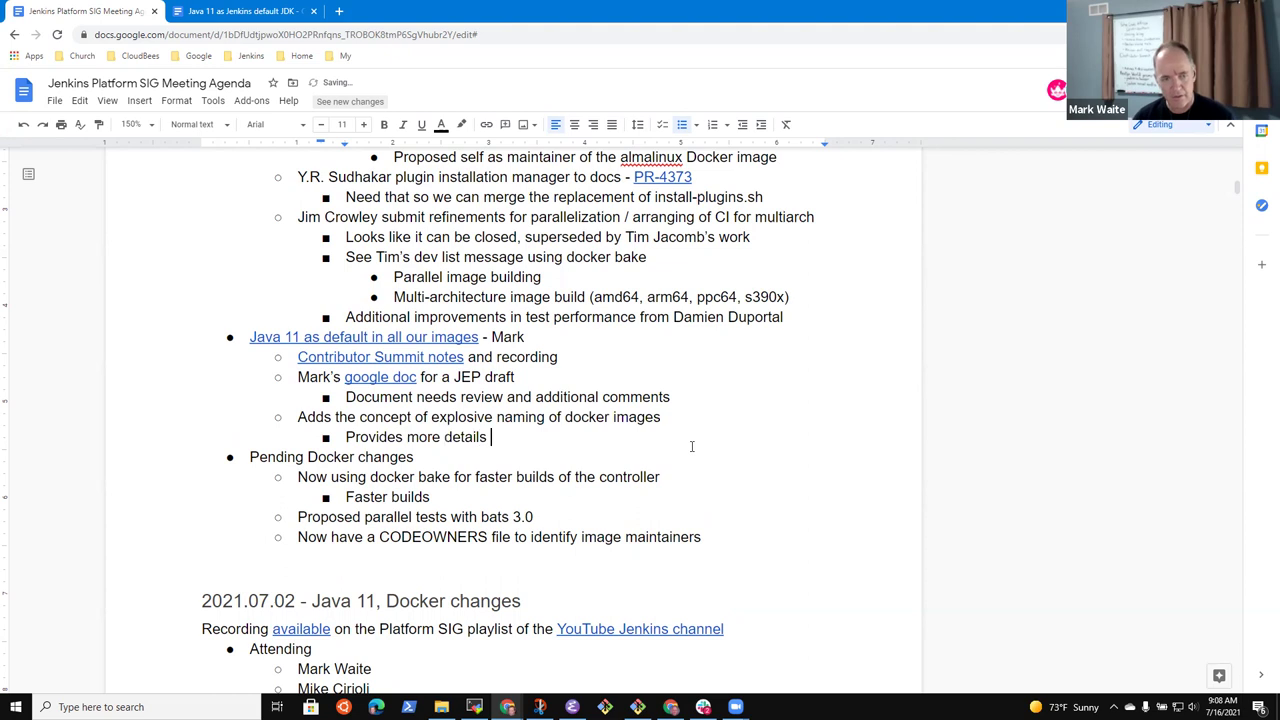
type("in the do")
key("ctrl+BackSpace")
type("based")
key("ctrl+BackSpace")
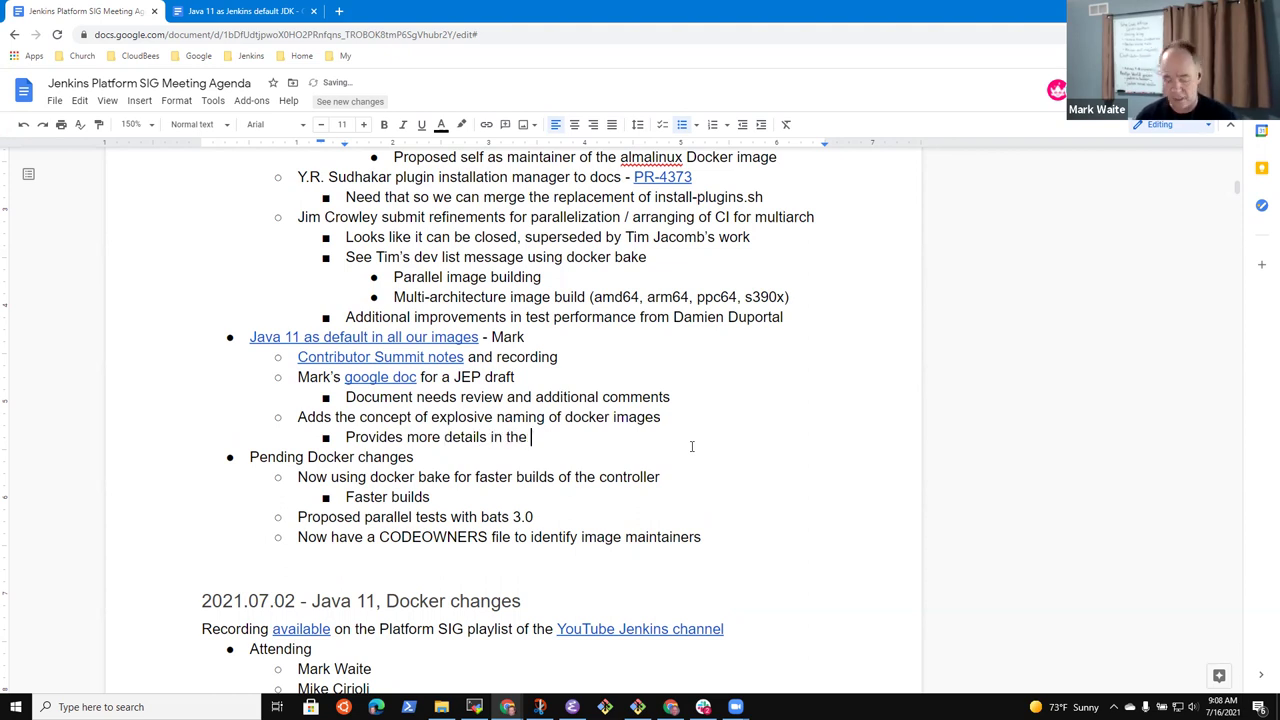
type("docker images")
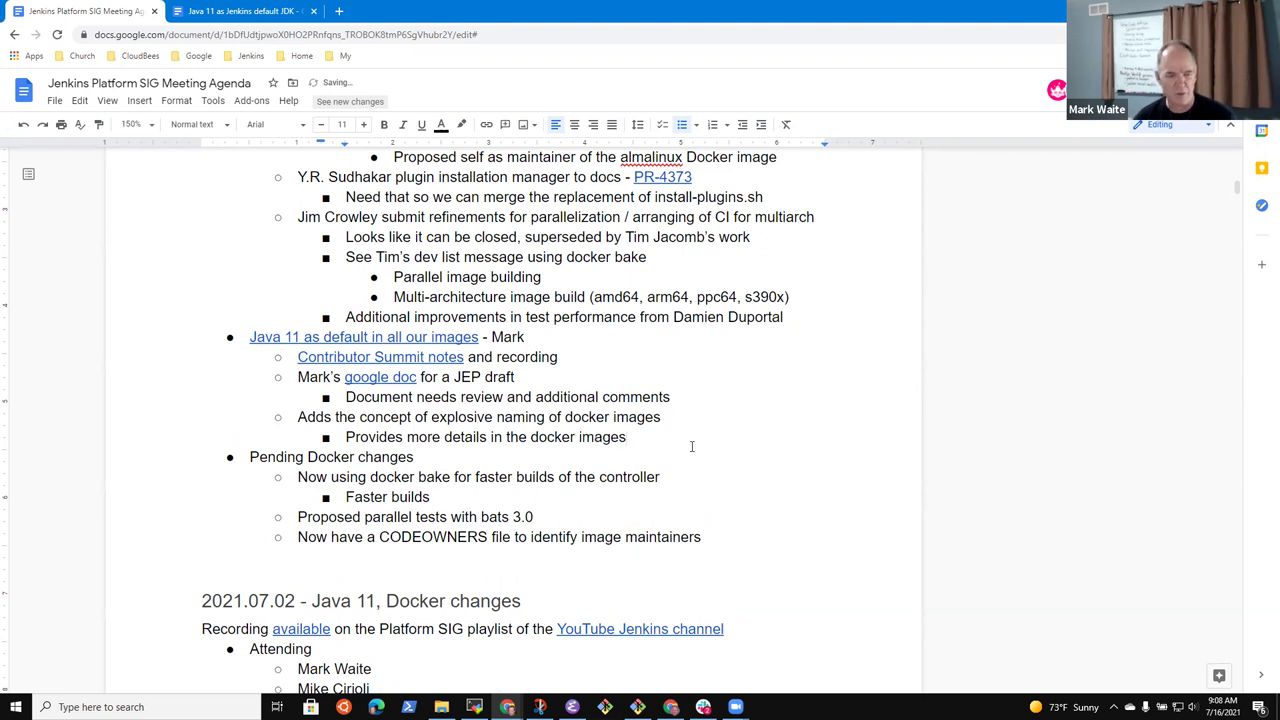
key("Return")
key("Tab")
left_click(691, 446)
key("BackSpace")
type("tags")
Enter the example tag buster-jdk11-2.289.2 on a deeper nested bullet
key("Down")
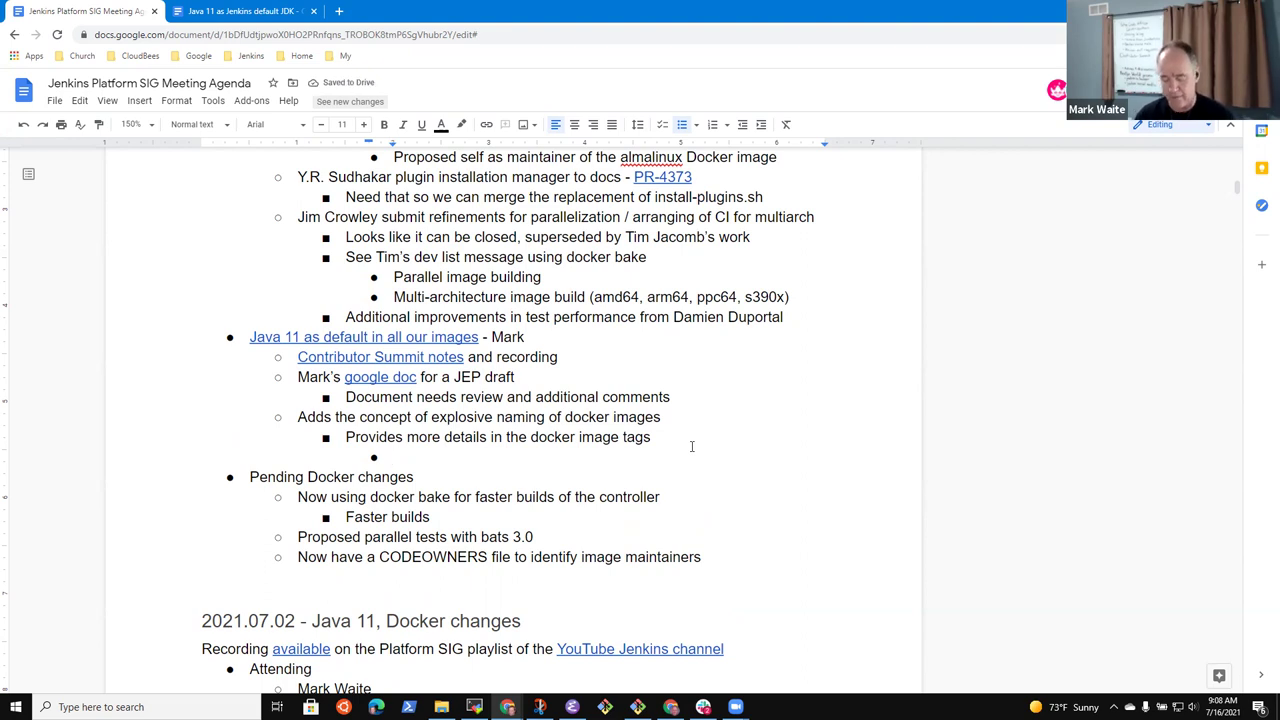
type("buster-")
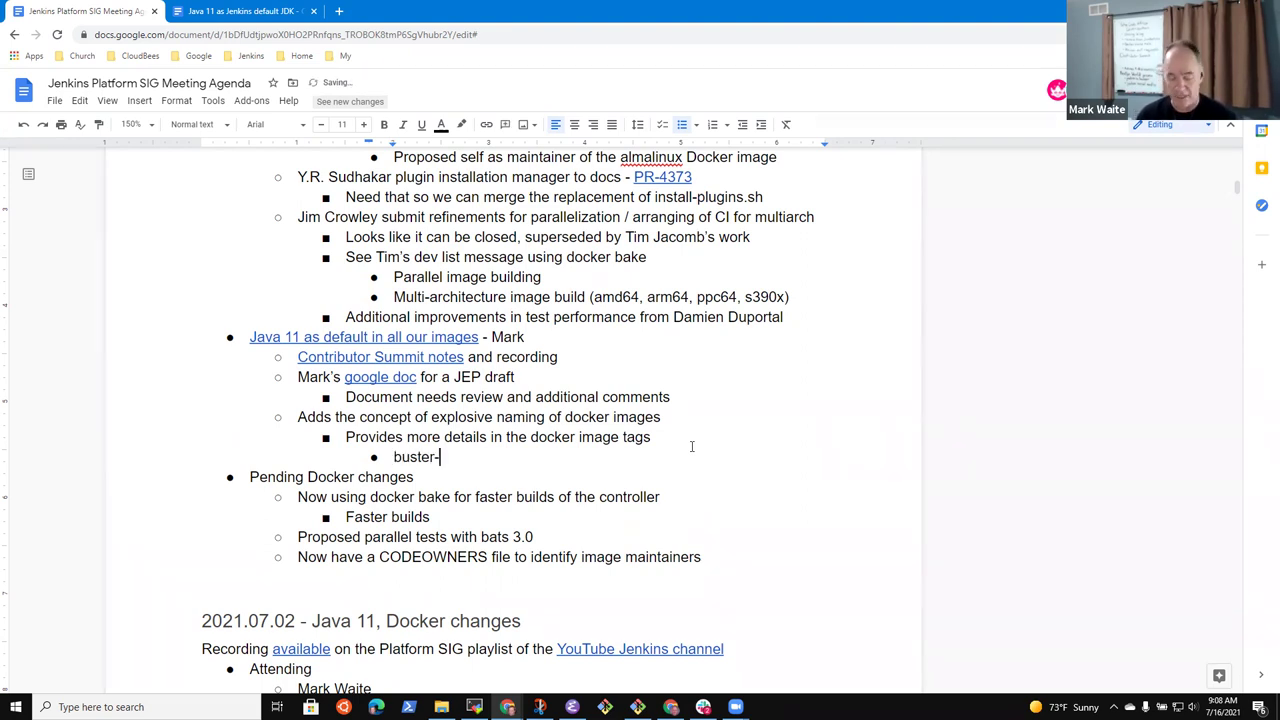
type("jdk11")
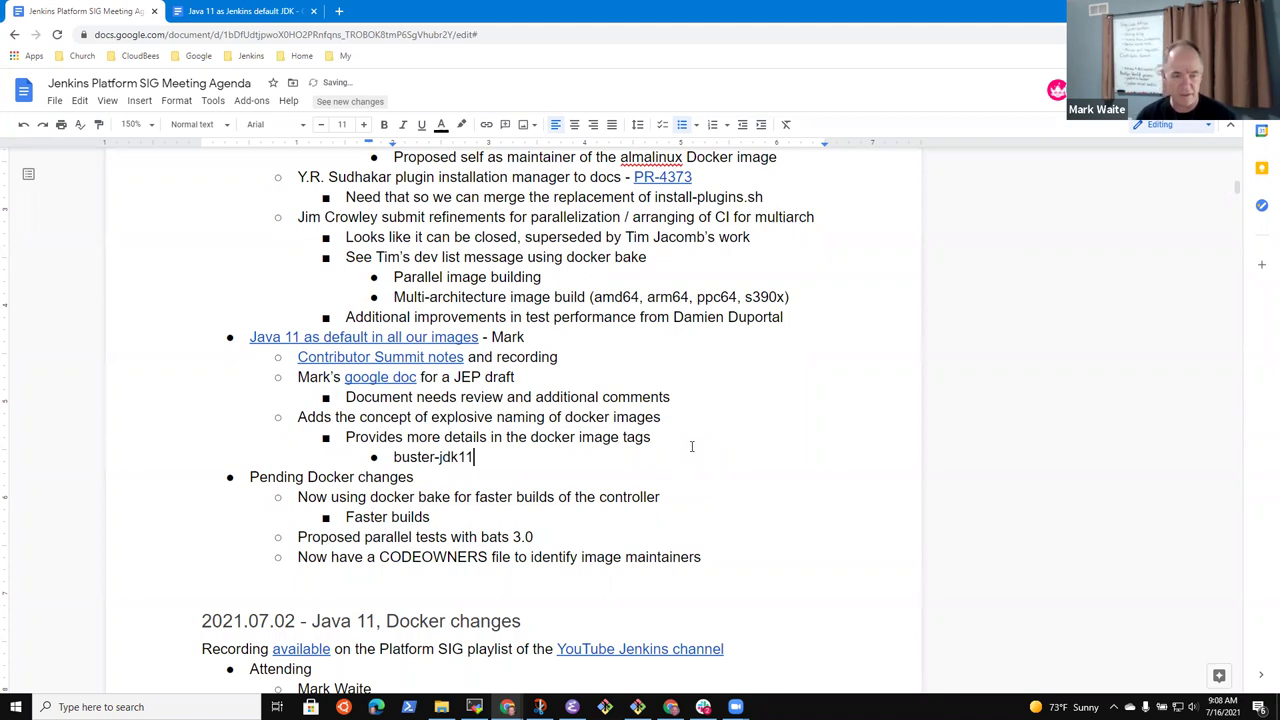
type("-2.289.2-")
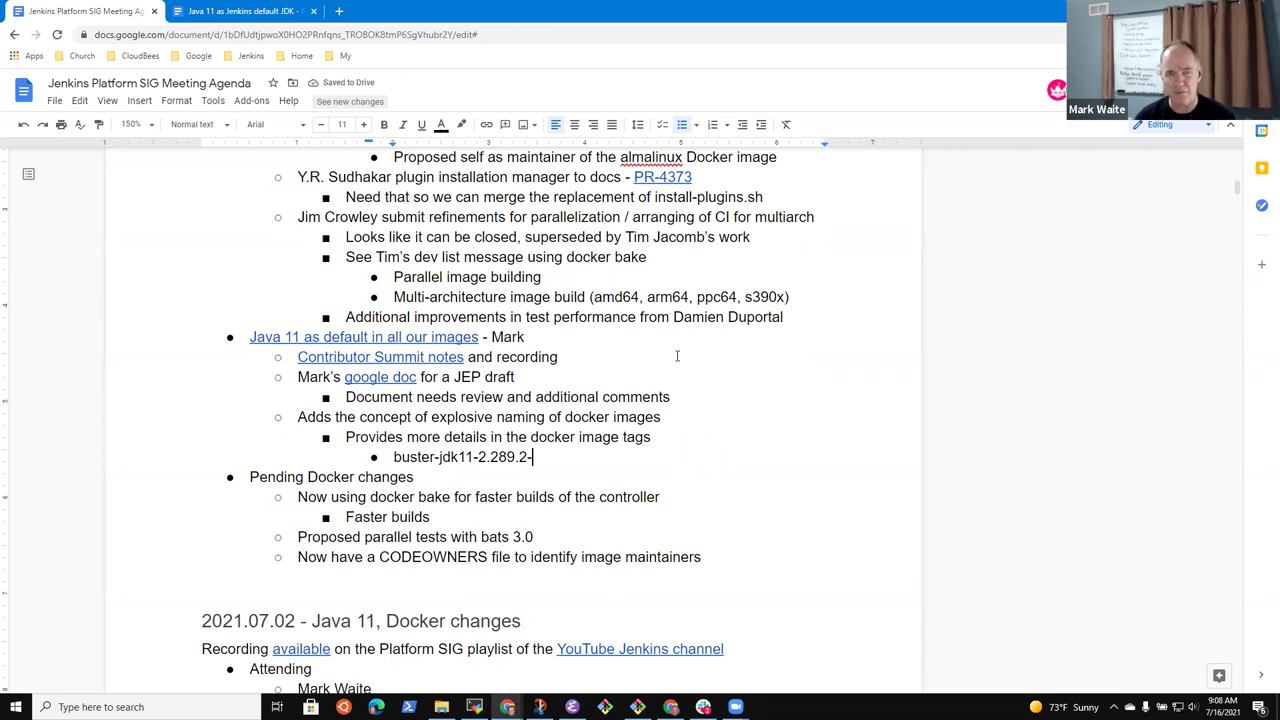
key("BackSpace")
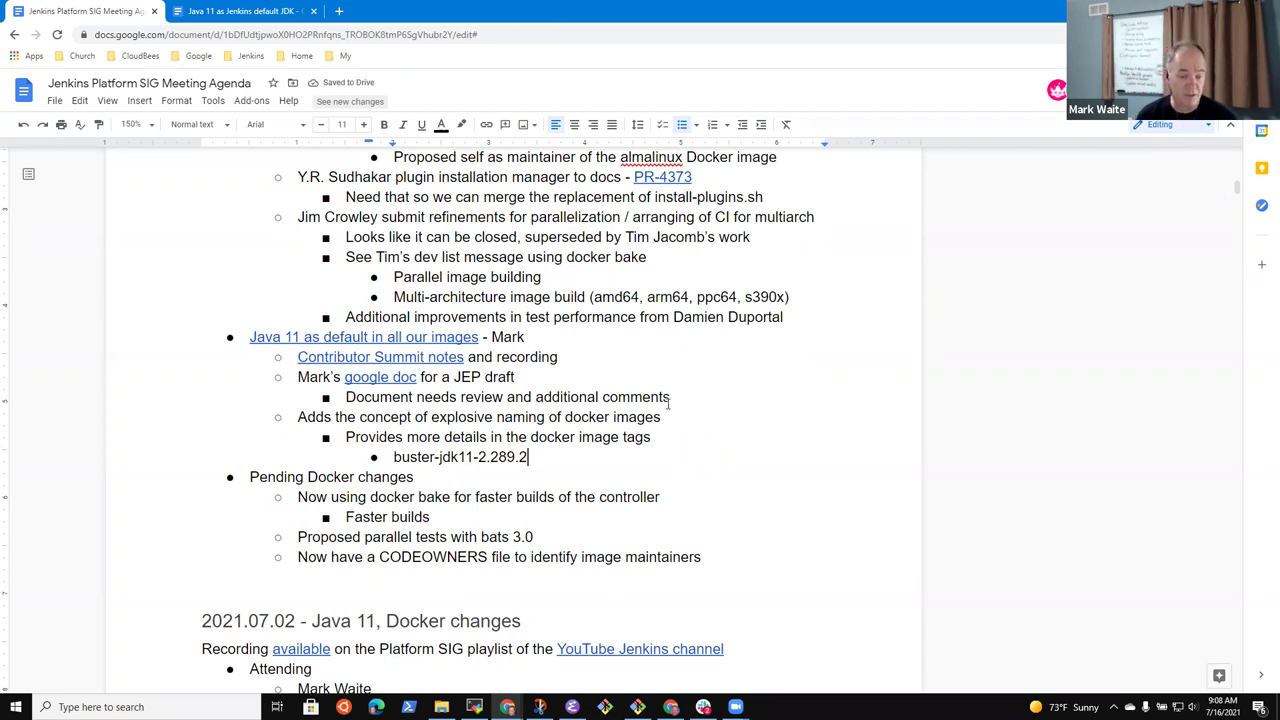
key("shift+Home")
key("Left")
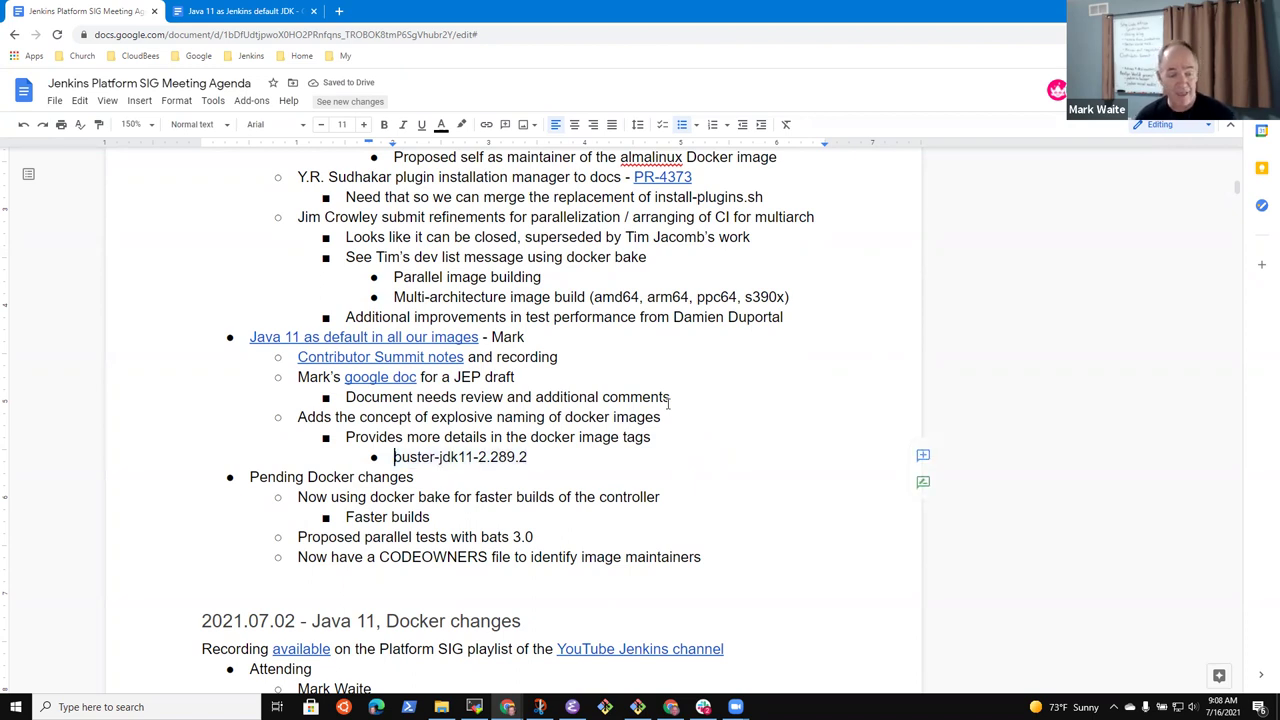
key("shift+Right")
key("shift+Right")
key("shift+Right")
key("shift+Right")
key("shift+Right")
key("shift+Right")
key("shift+Right")
key("shift+Right")
key("shift+Right")
key("shift+Right")
key("shift+Right")
key("shift+Right")
key("shift+Right")
key("shift+Right")
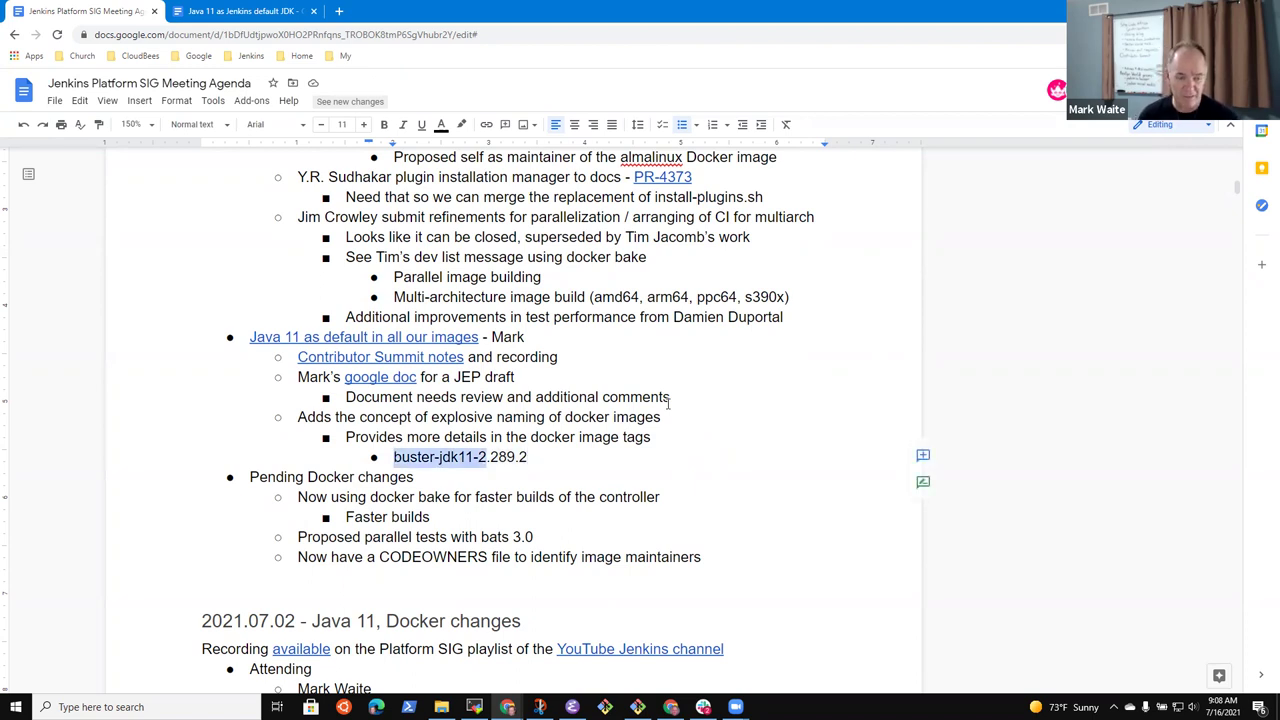
key("shift+Left")
key("shift+Left")
key("shift+Left")
key("shift+Right")
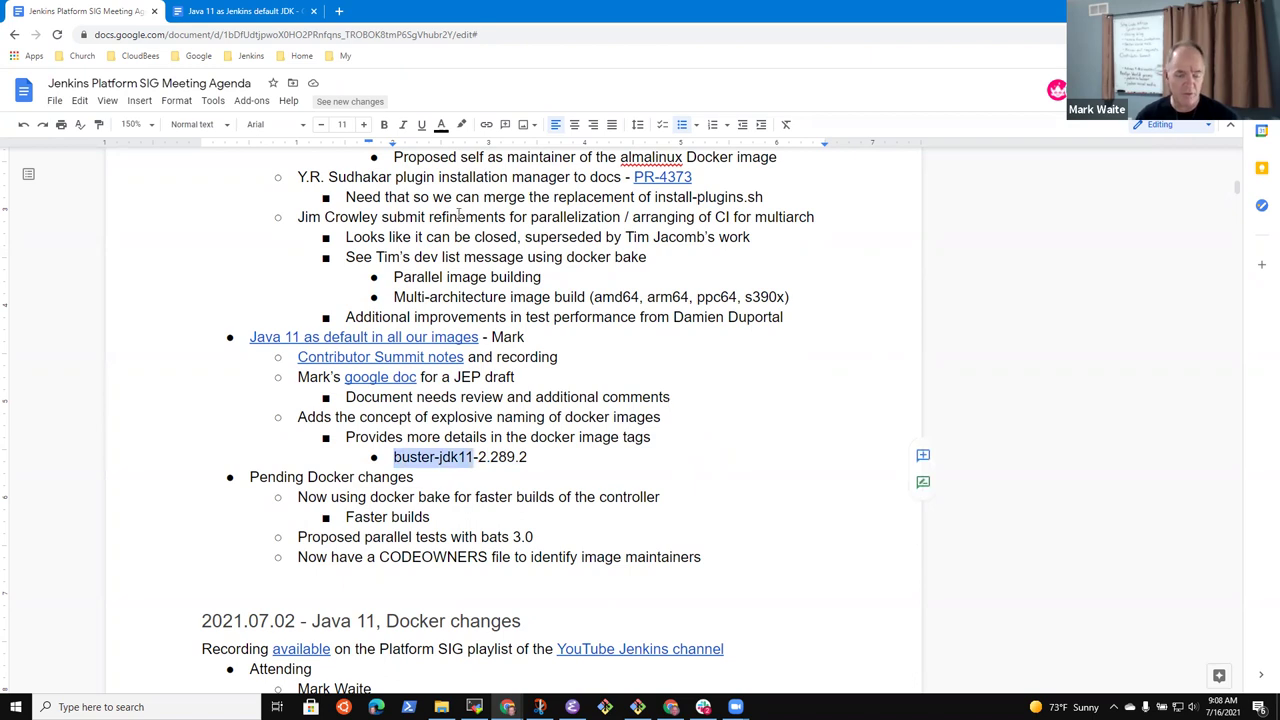
key("End")
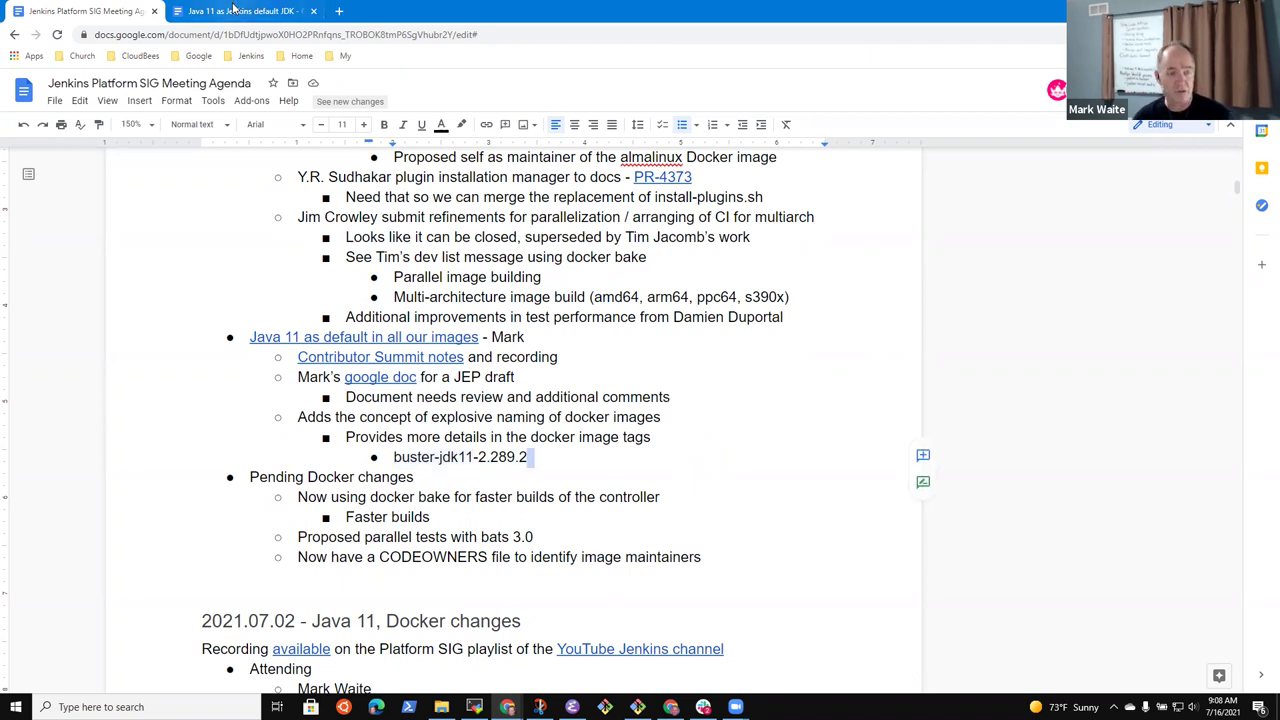
In the 'Java 11 as Jenkins default JDK' document, find the Image tagging convention worksheet link
left_click(250, 12)
scroll(538, 415, "up", 20)
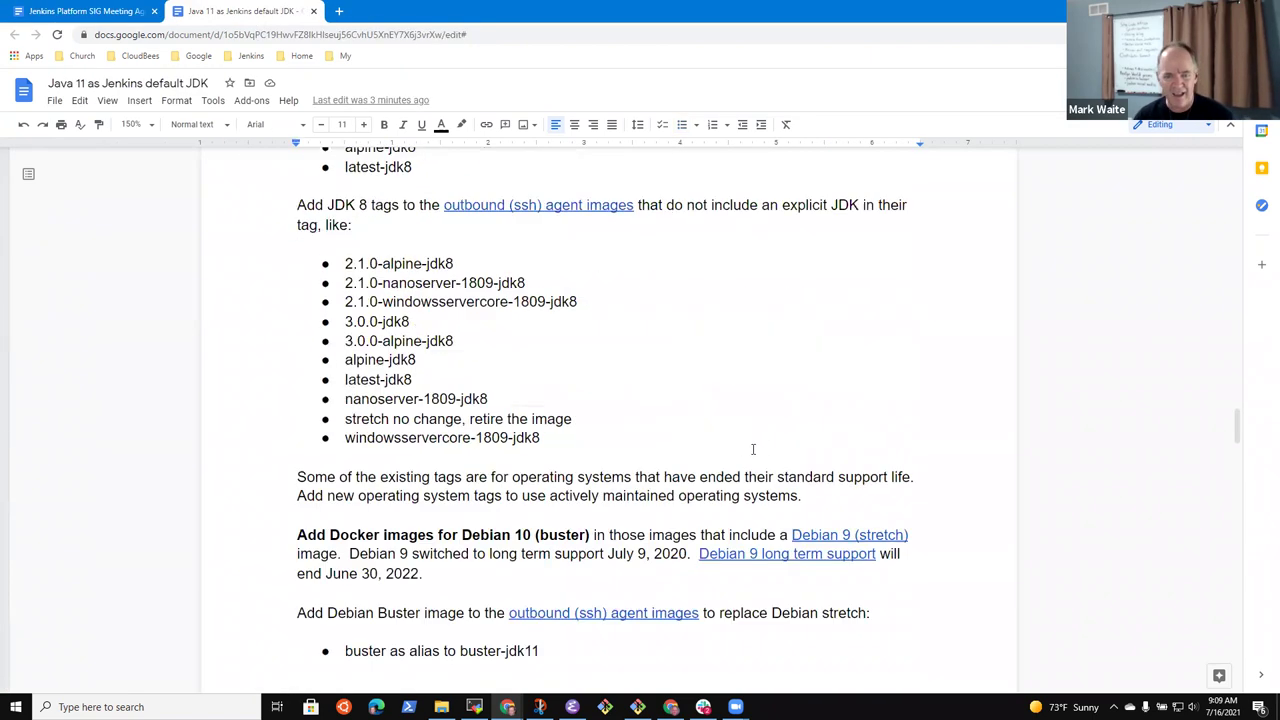
scroll(550, 360, "up", 15)
scroll(600, 384, "up", 15)
scroll(641, 387, "down", 20)
scroll(670, 397, "down", 15)
scroll(603, 358, "down", 10)
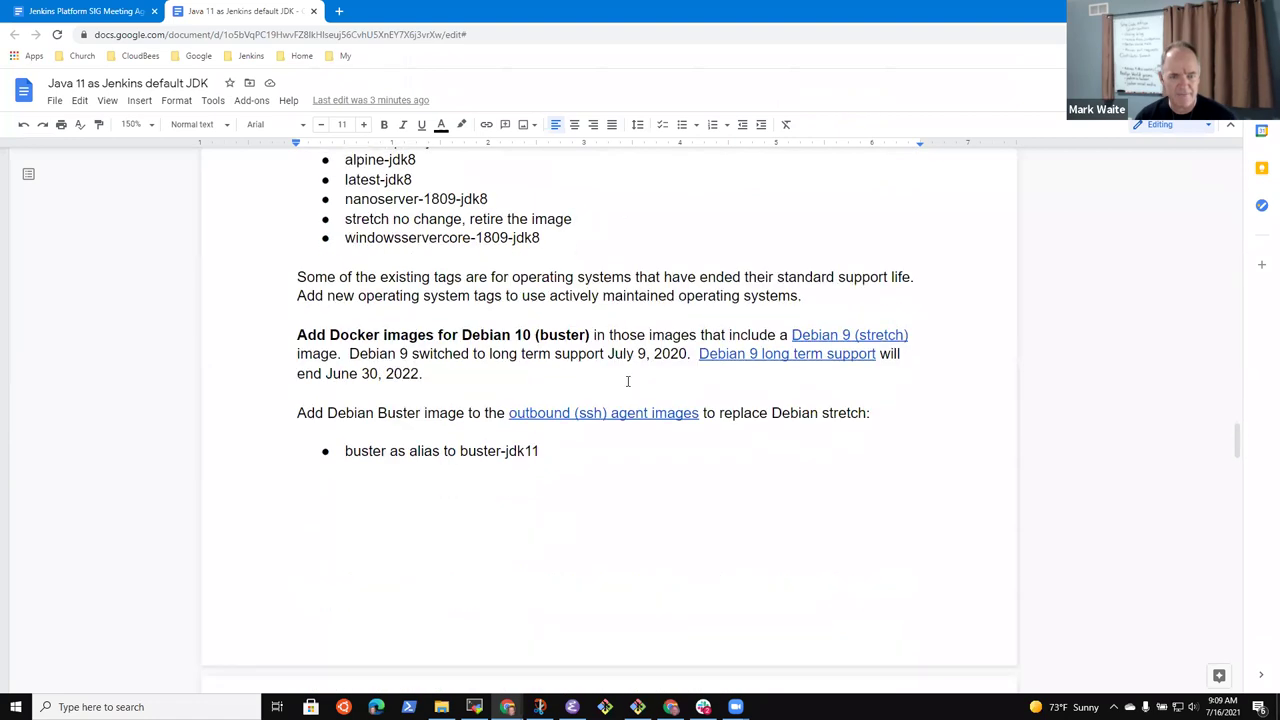
scroll(615, 396, "down", 8)
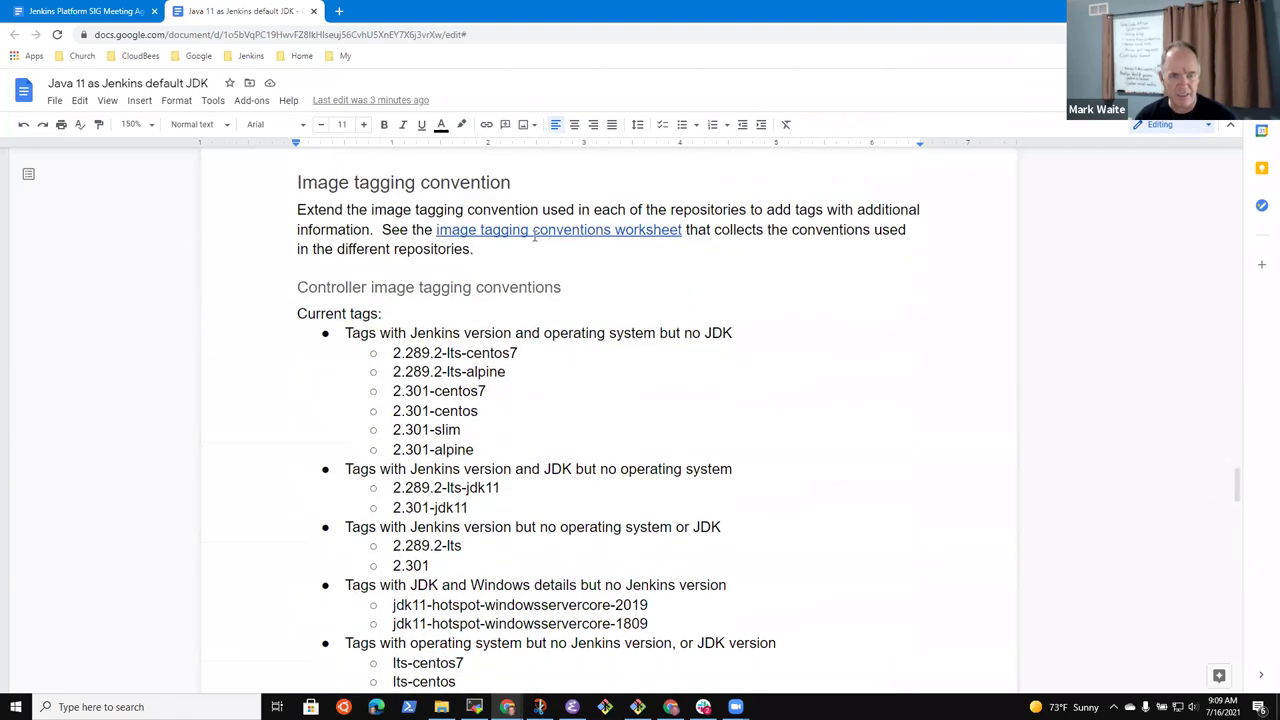
left_click(530, 230)
Open the Tagging Conventions spreadsheet and inspect the 2.289.2-lts row of the Controller table
left_click(498, 248)
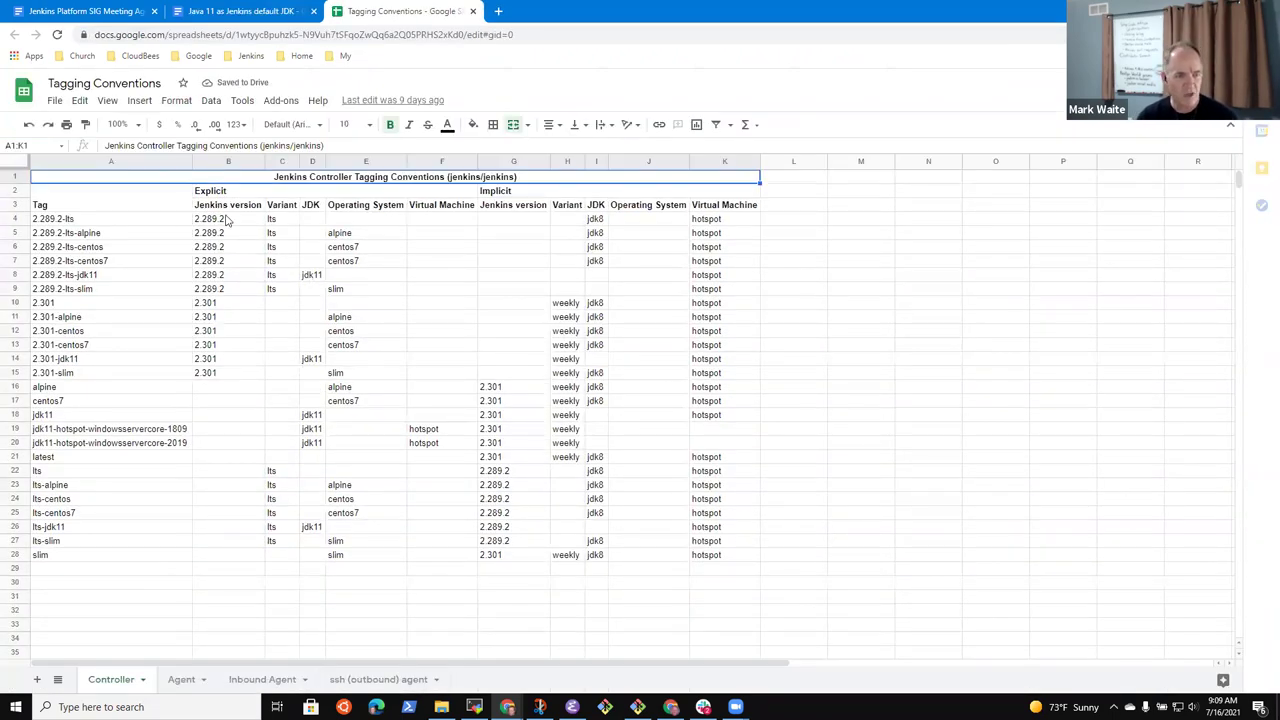
left_click(92, 222)
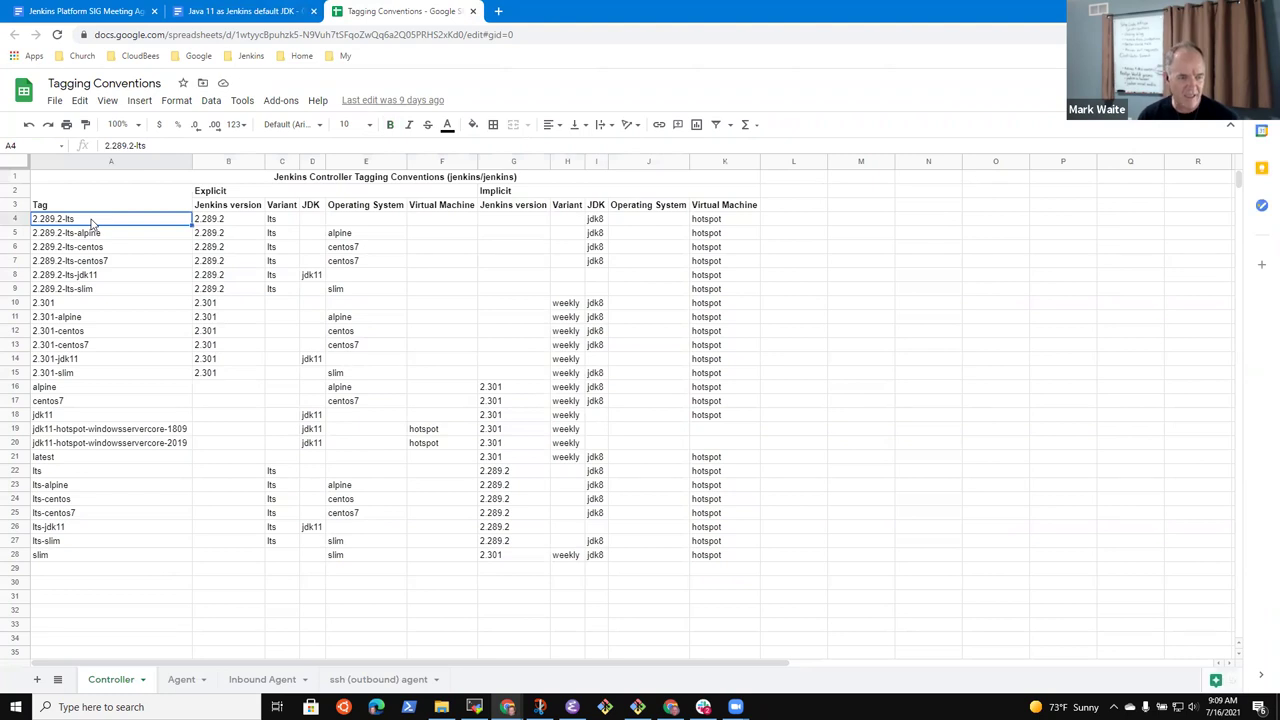
key("shift+Down")
key("ctrl+shift+Down")
key("Up")
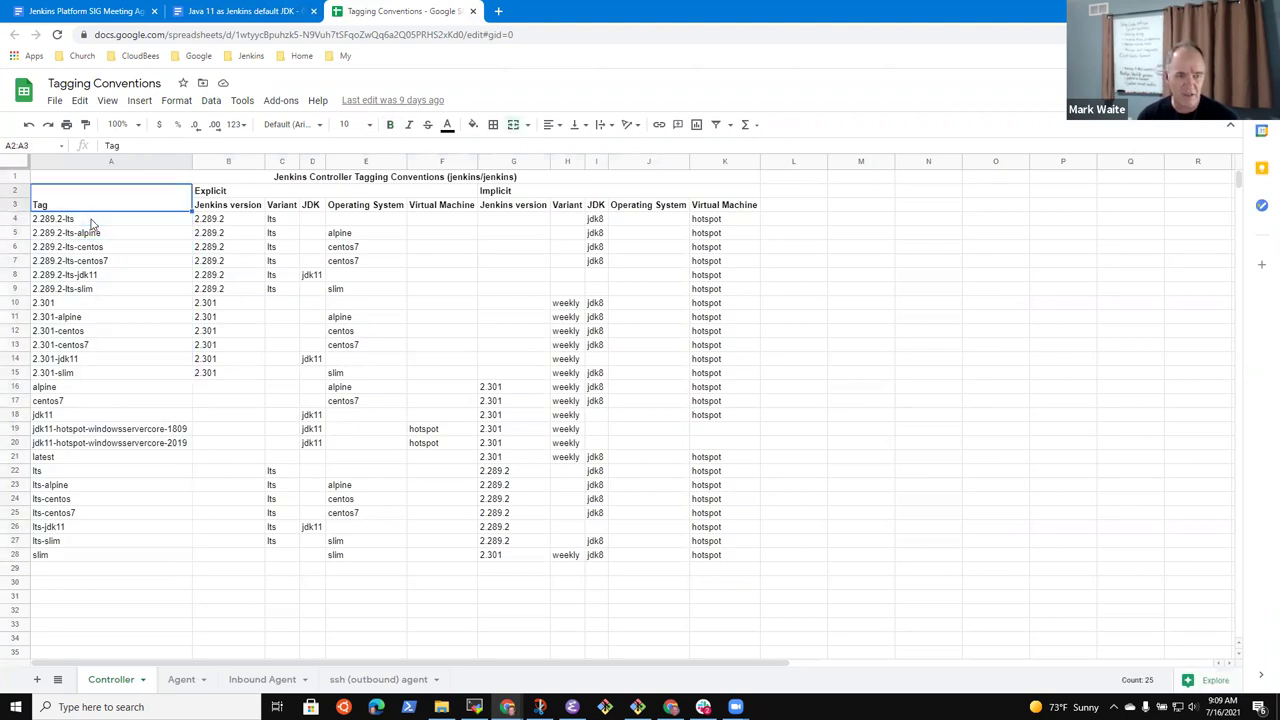
key("Up")
key("Right")
key("Down")
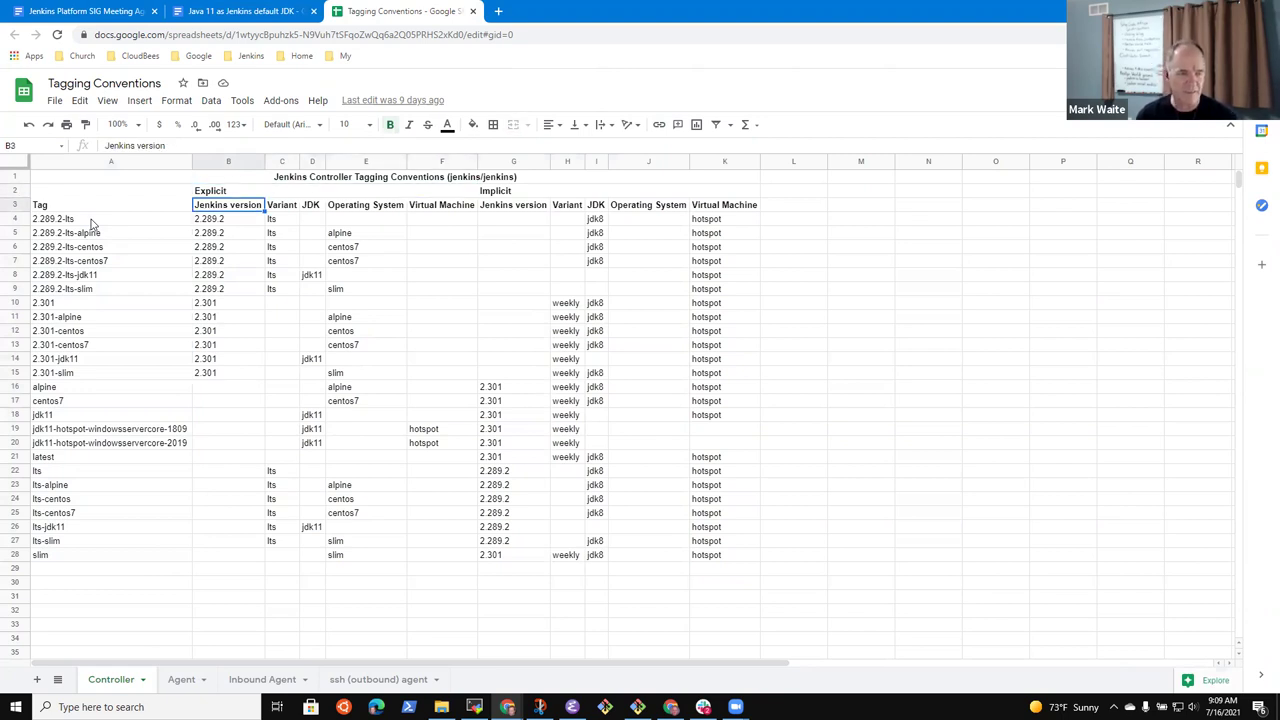
key("Down")
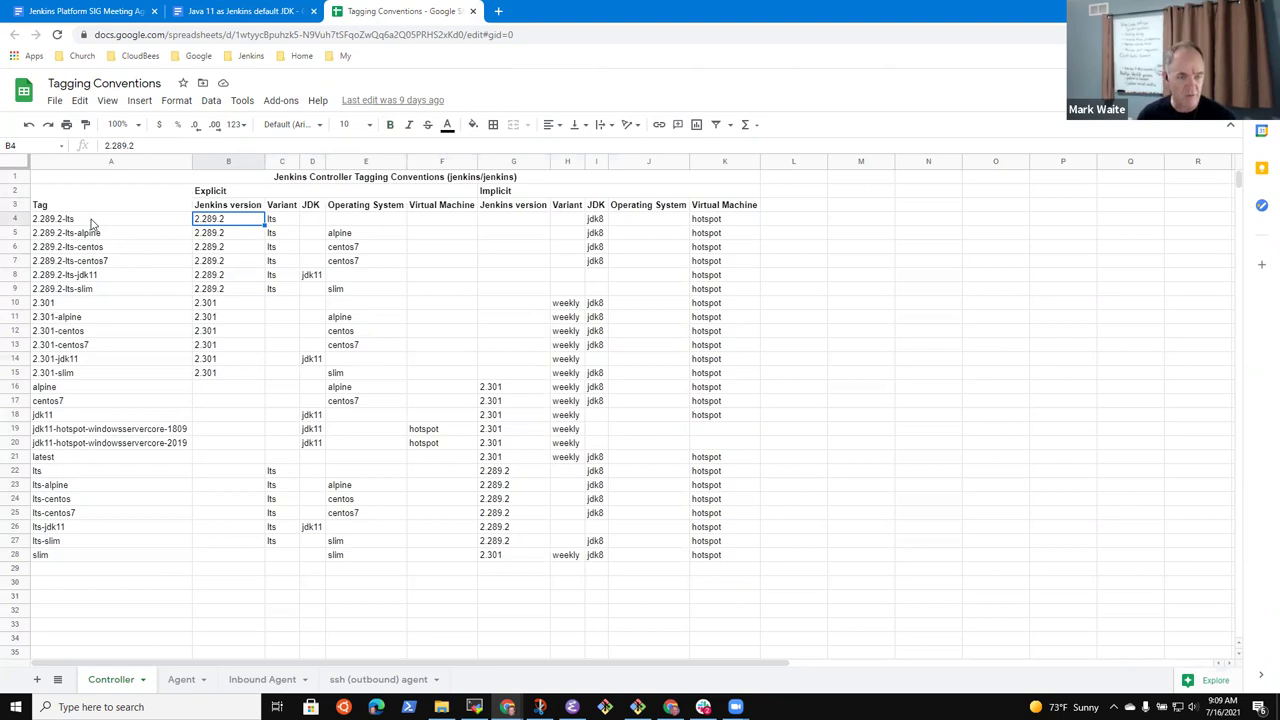
key("Right")
key("Right")
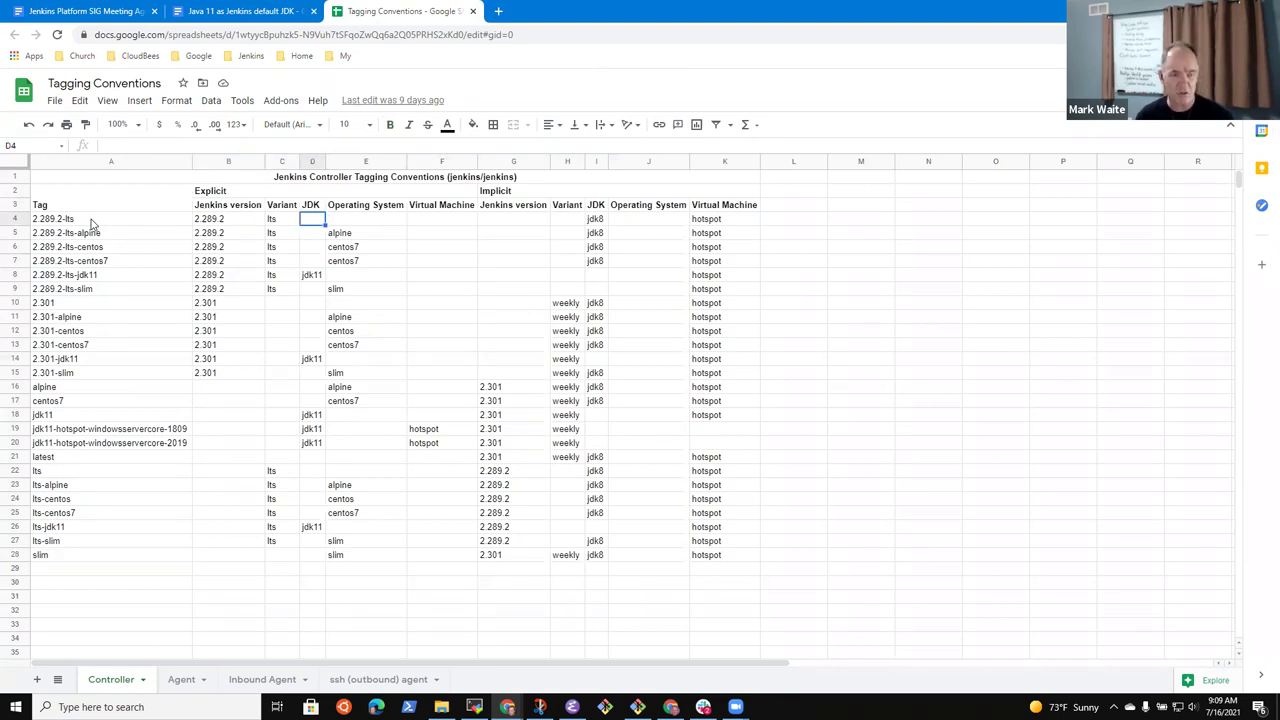
key("Right")
key("Right")
key("Right")
key("Up")
key("Up")
key("Down")
key("Right")
key("Right")
key("Right")
key("Right")
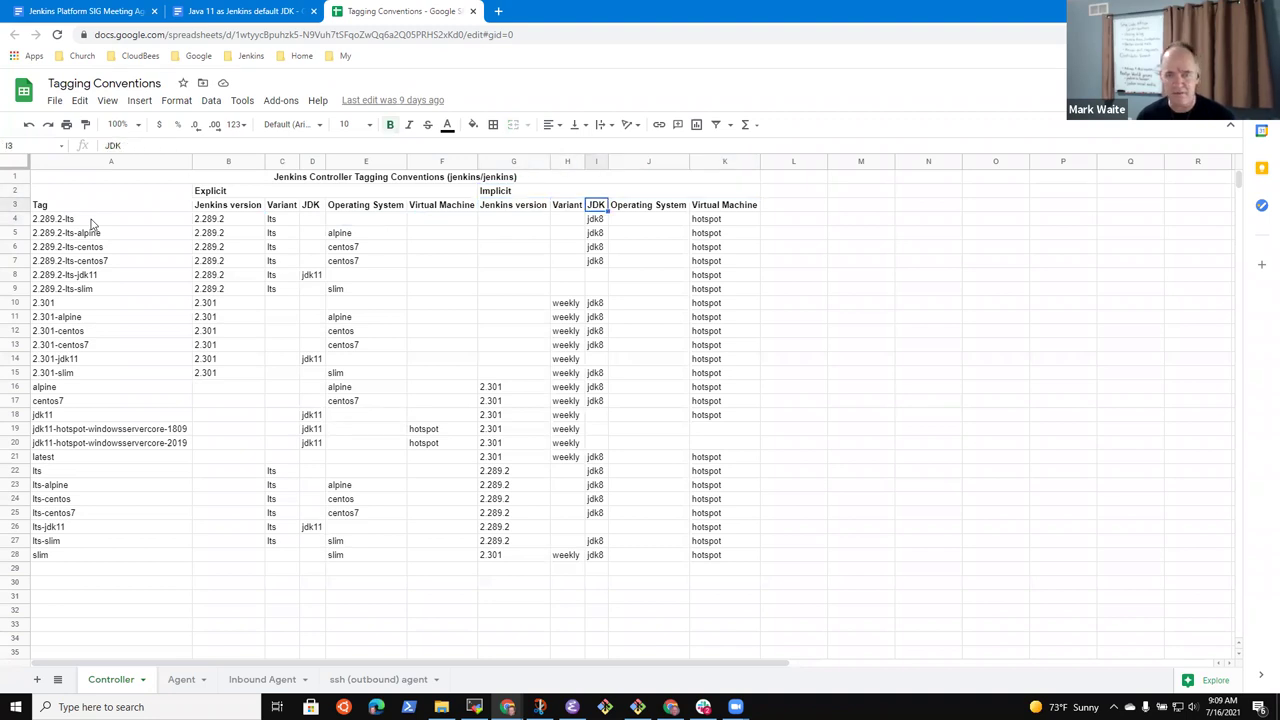
key("Left")
key("Left")
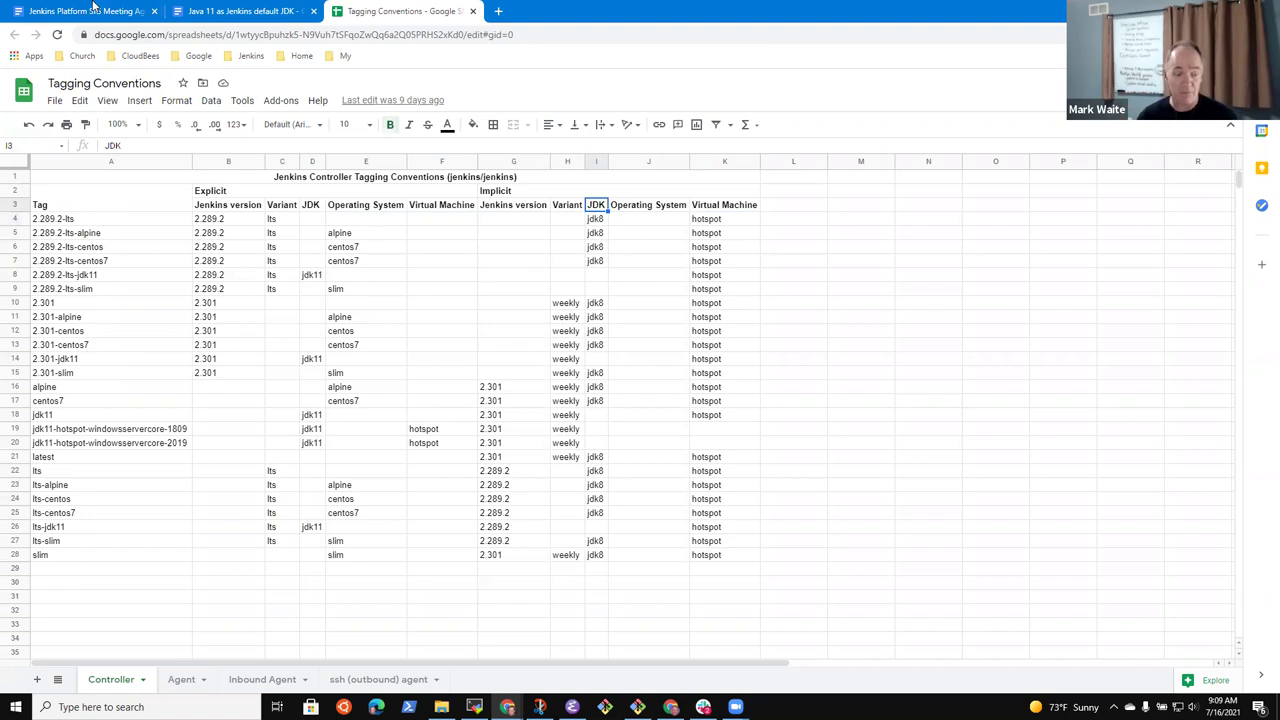
View the Agent and ssh (outbound) agent tag tables, then go back to Controller
left_click(262, 679)
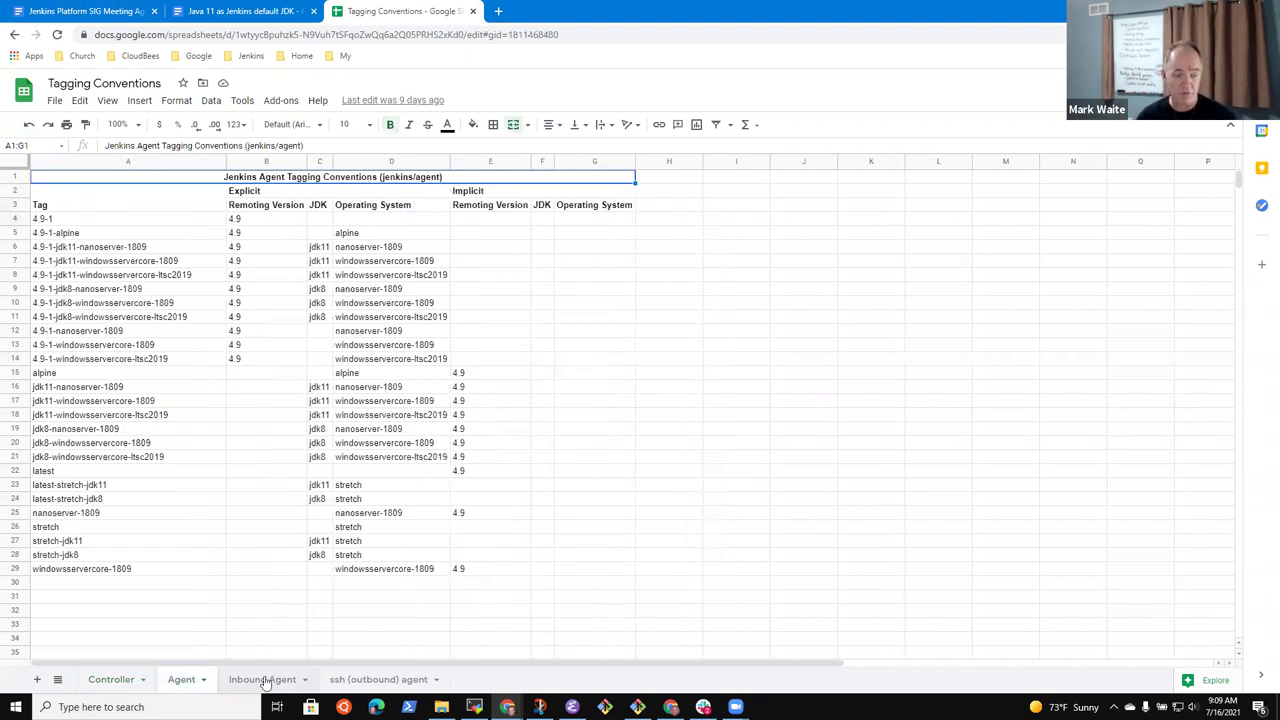
left_click(382, 679)
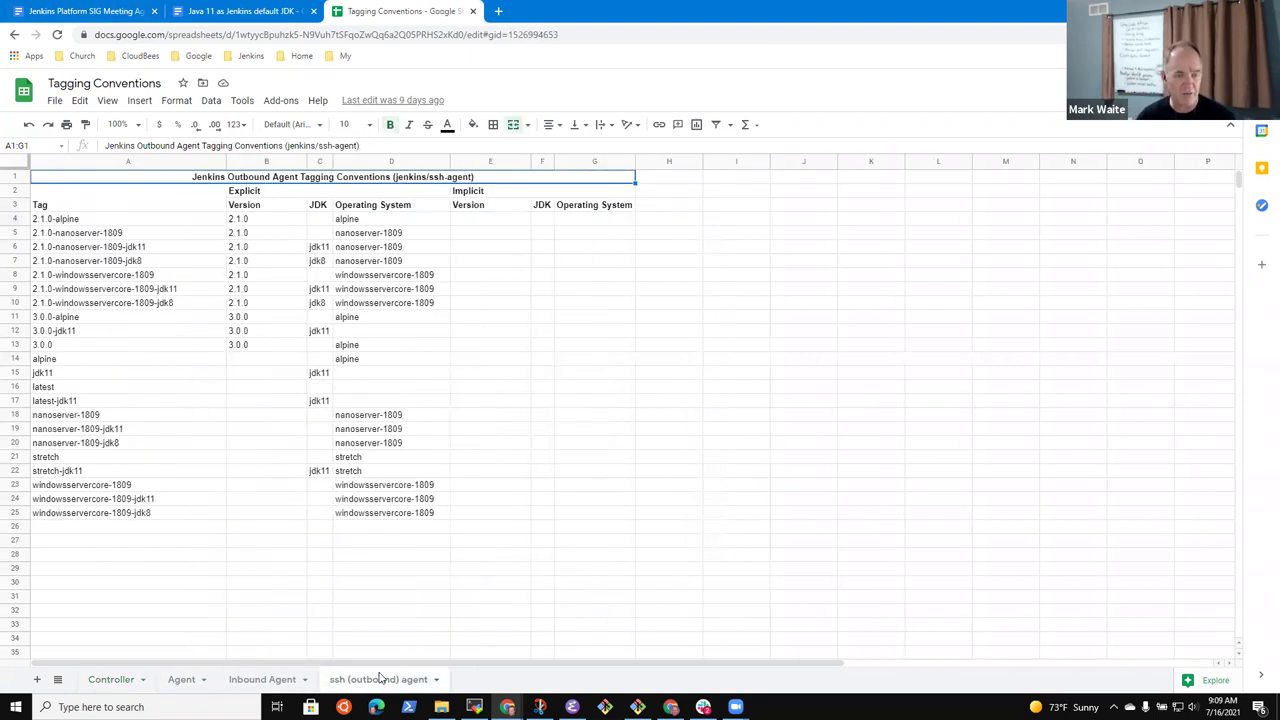
left_click(106, 681)
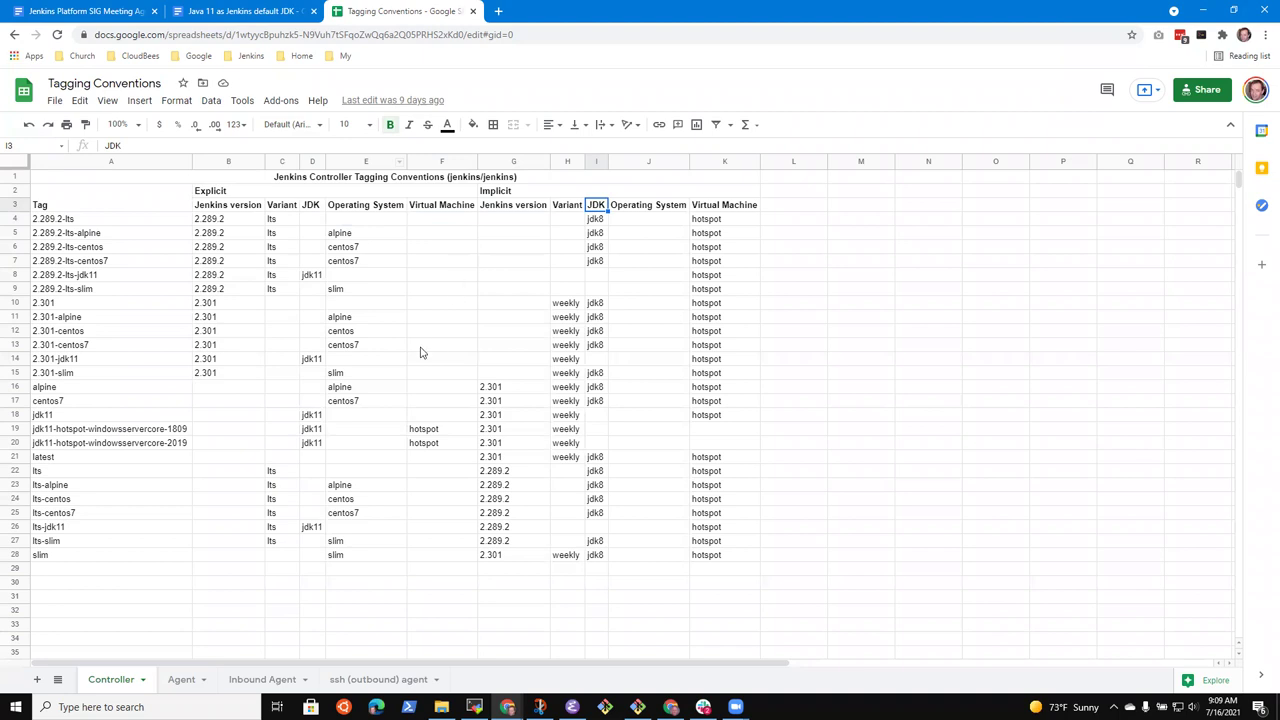
left_click(243, 208)
key("shift+Right")
key("shift+Right")
key("shift+Right")
key("shift+Right")
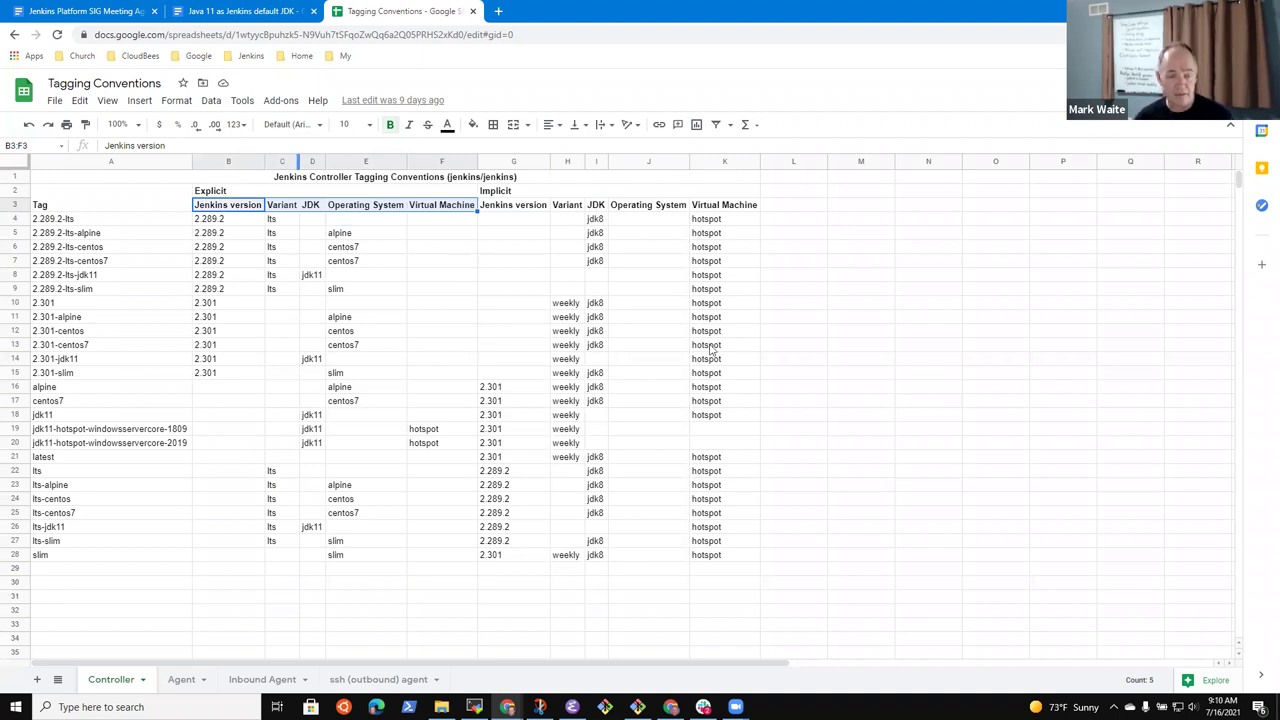
left_click(452, 248)
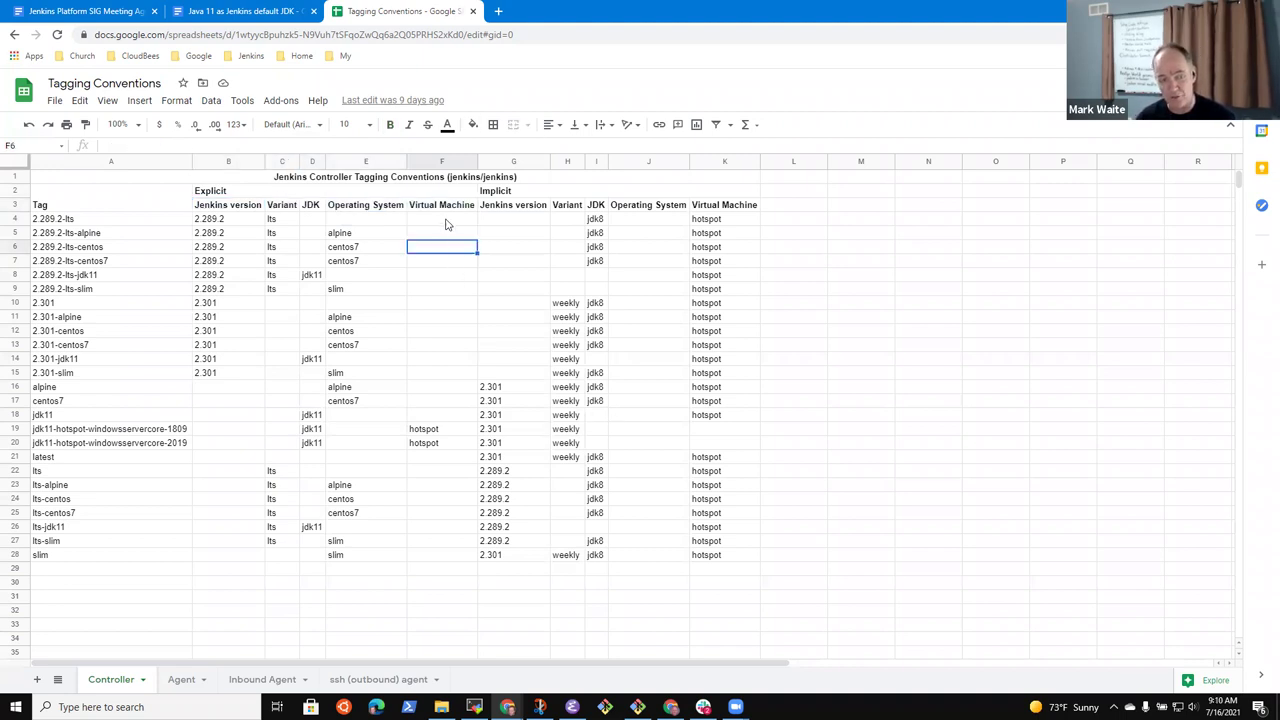
left_click(443, 207)
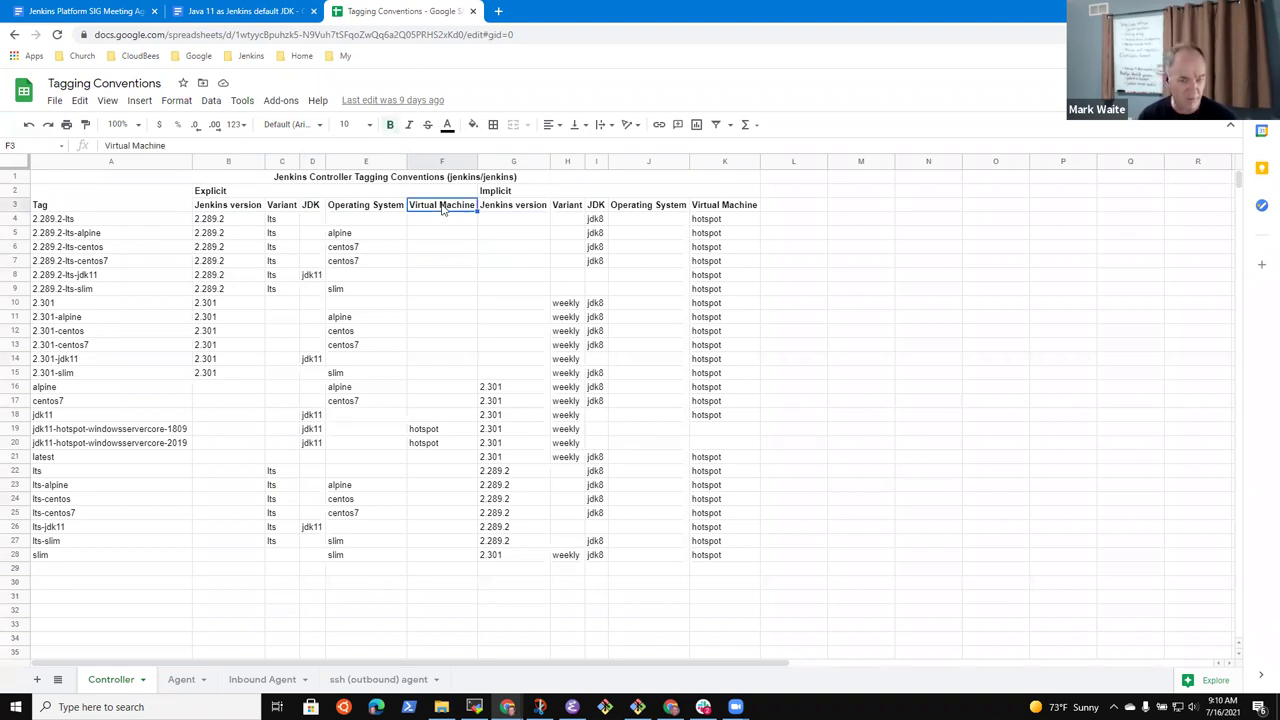
key("Down")
key("Down")
key("Down")
key("Down")
key("Down")
key("Down")
key("Down")
key("Down")
key("Down")
key("Down")
key("Down")
key("Down")
key("Down")
key("Down")
key("Down")
key("Down")
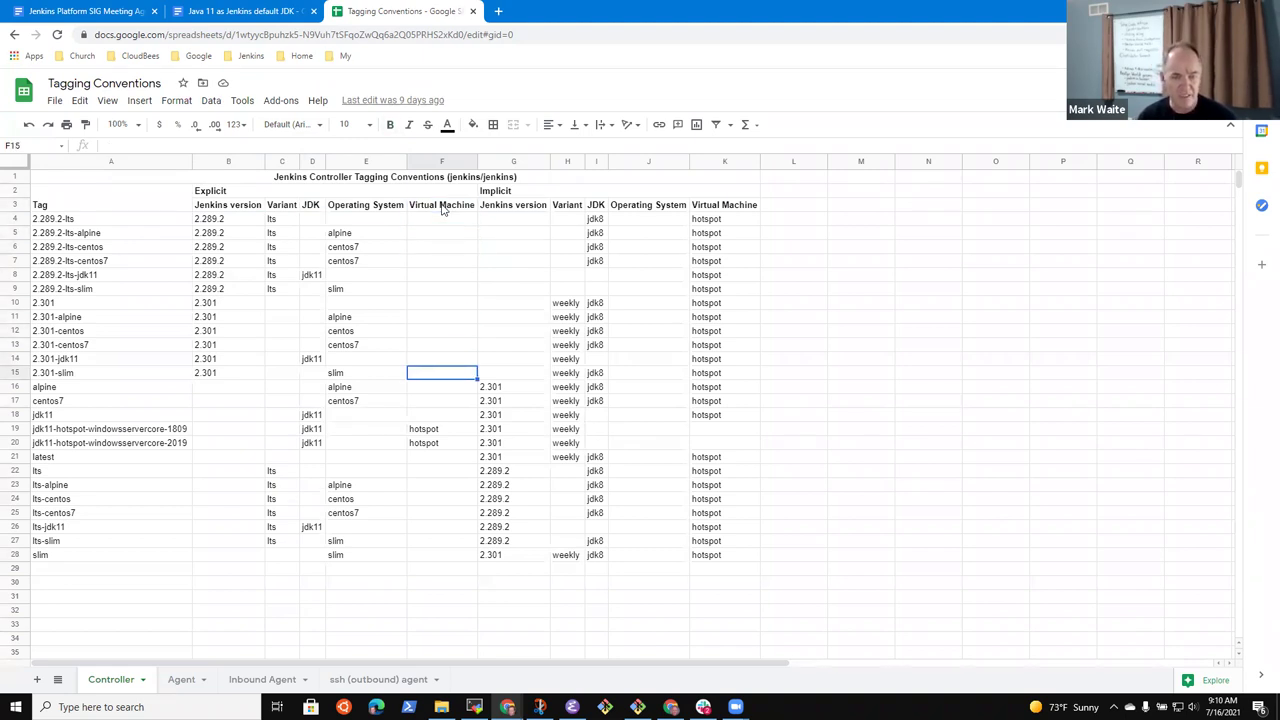
key("shift+Down")
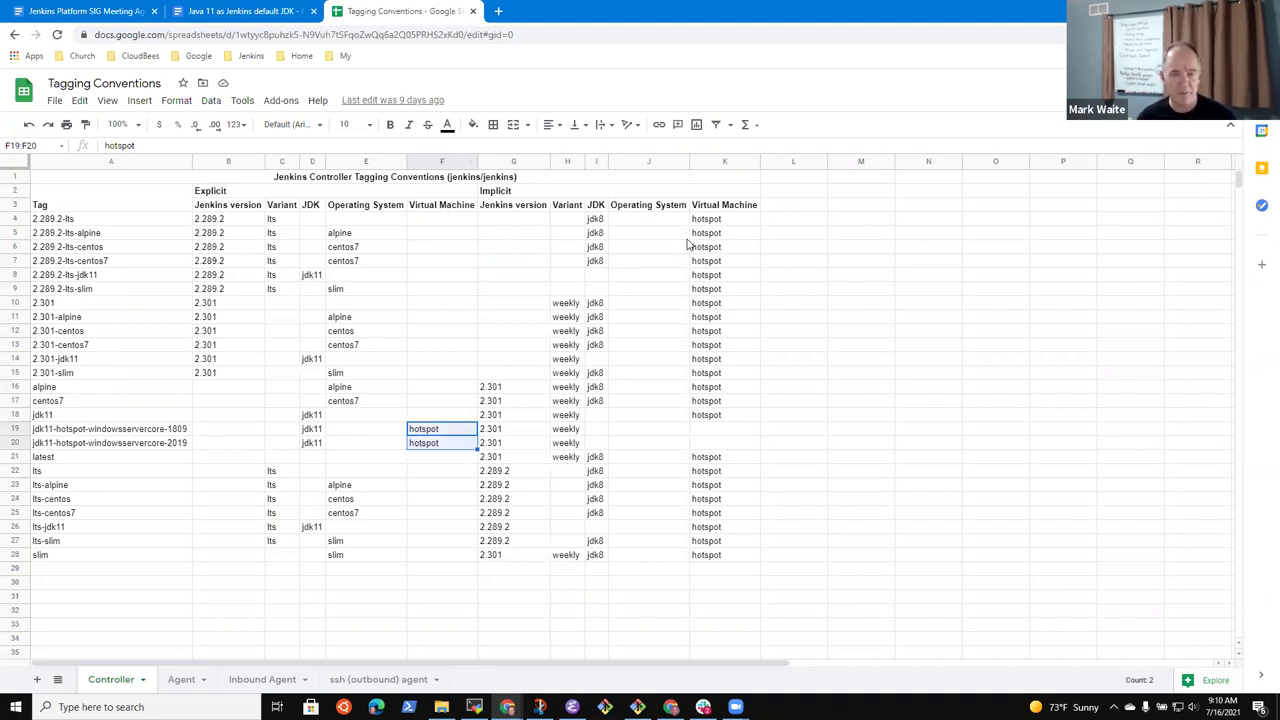
left_click(731, 224)
key("ctrl+shift+Down")
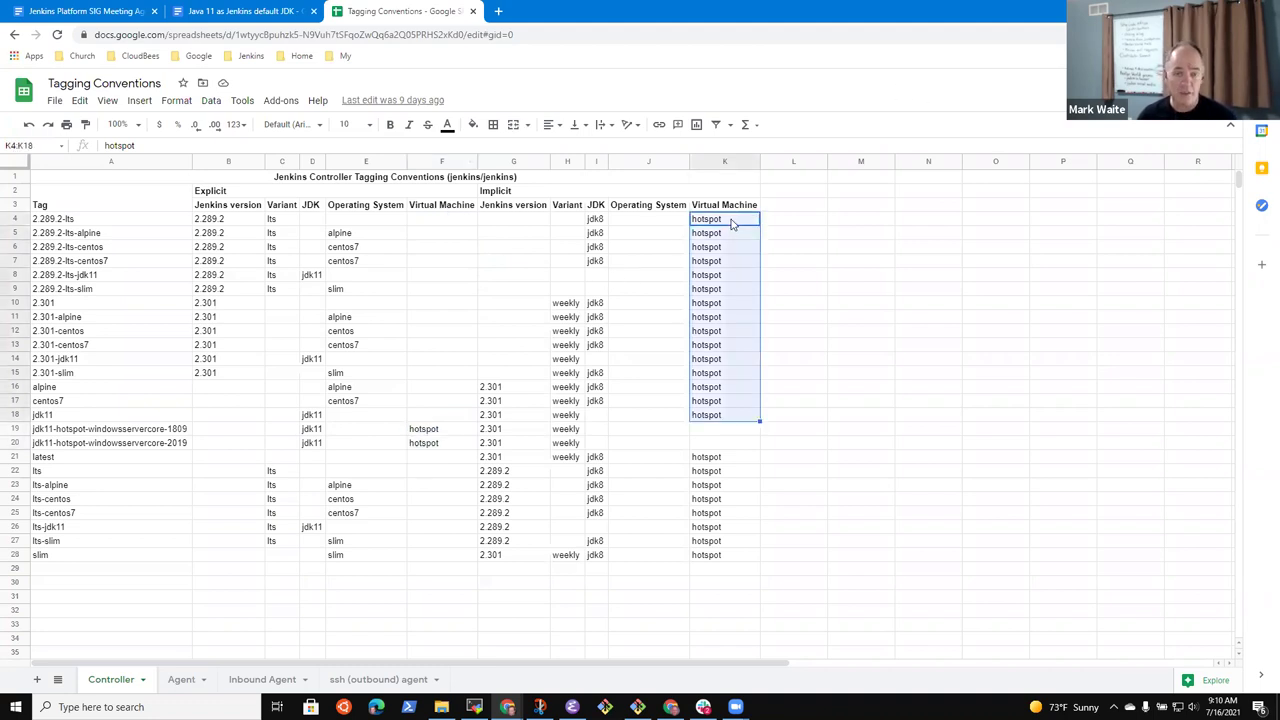
key("Down")
key("Down")
key("Down")
key("Down")
key("Down")
key("Down")
key("Down")
key("Down")
key("Down")
key("Down")
key("Down")
key("Down")
key("Down")
key("Down")
key("Down")
key("Down")
key("Down")
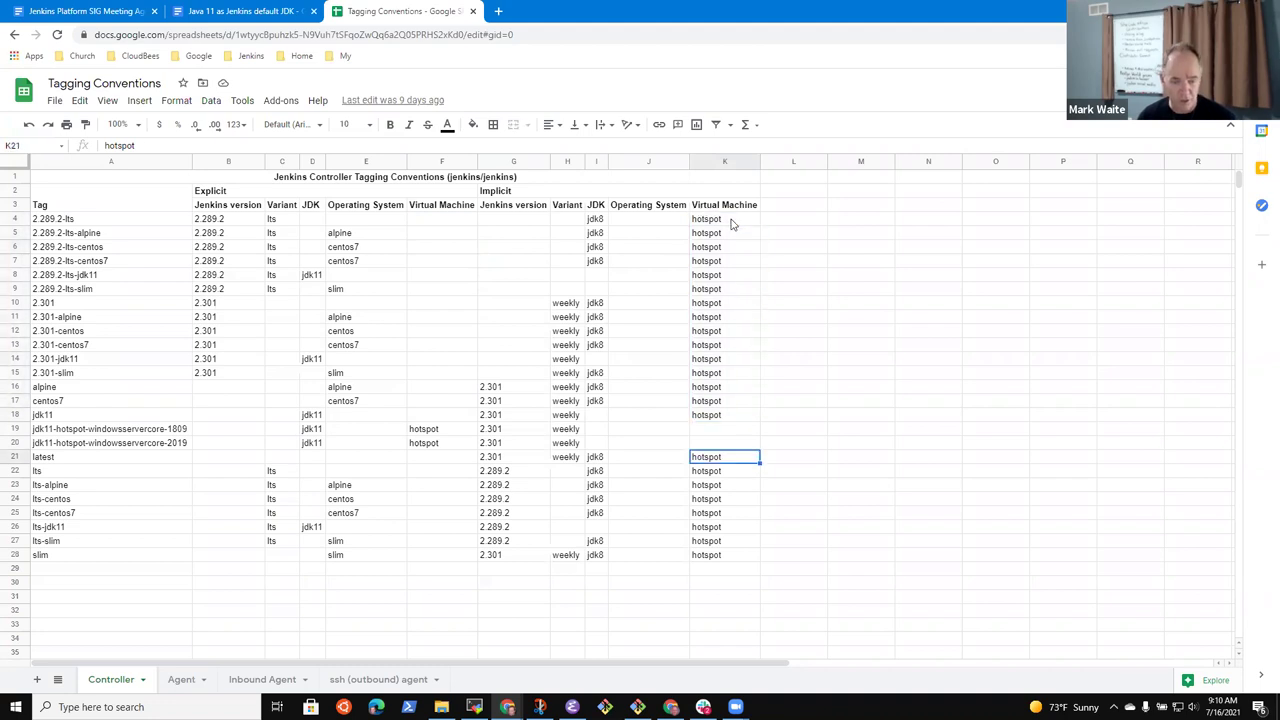
key("ctrl+shift+Down")
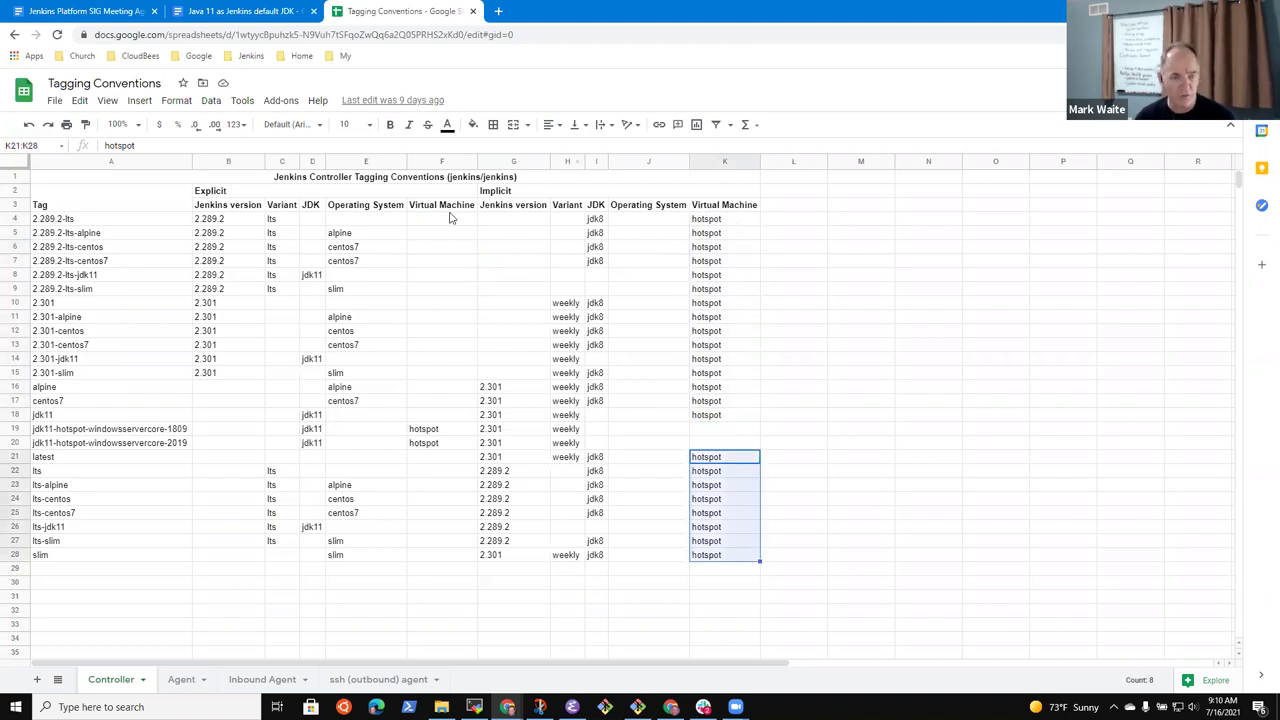
left_click(434, 206)
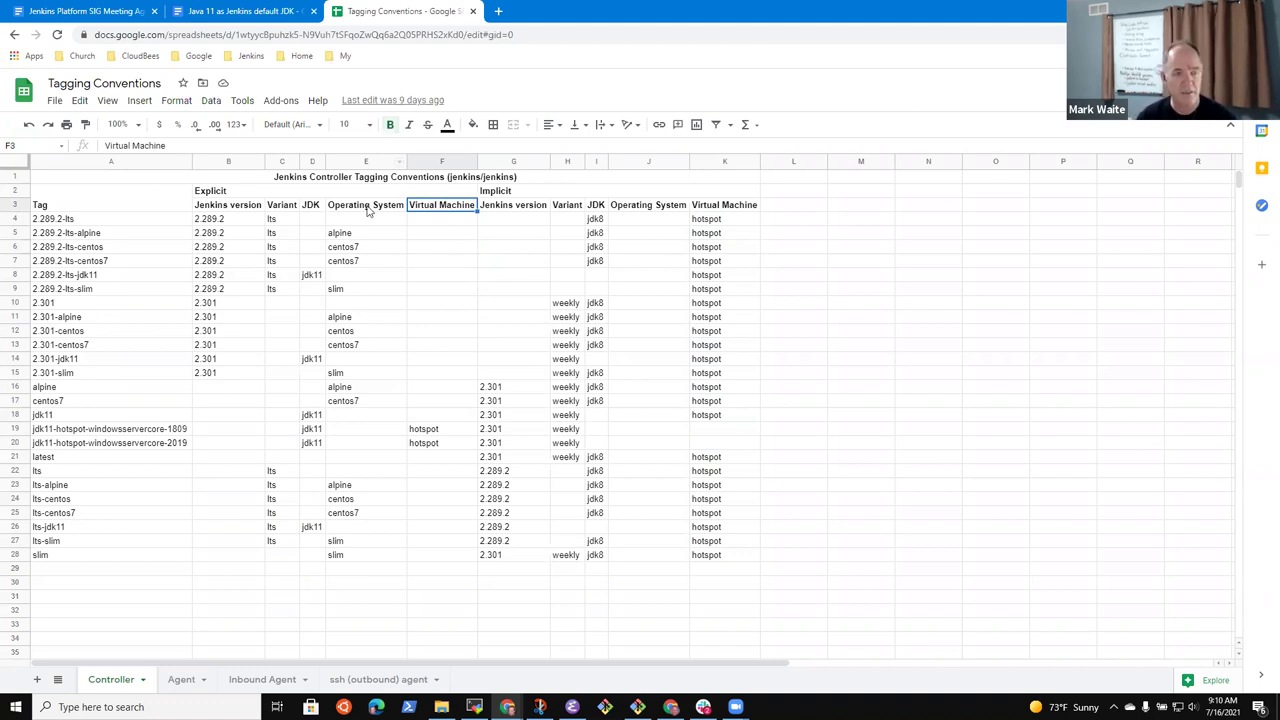
left_click(716, 220)
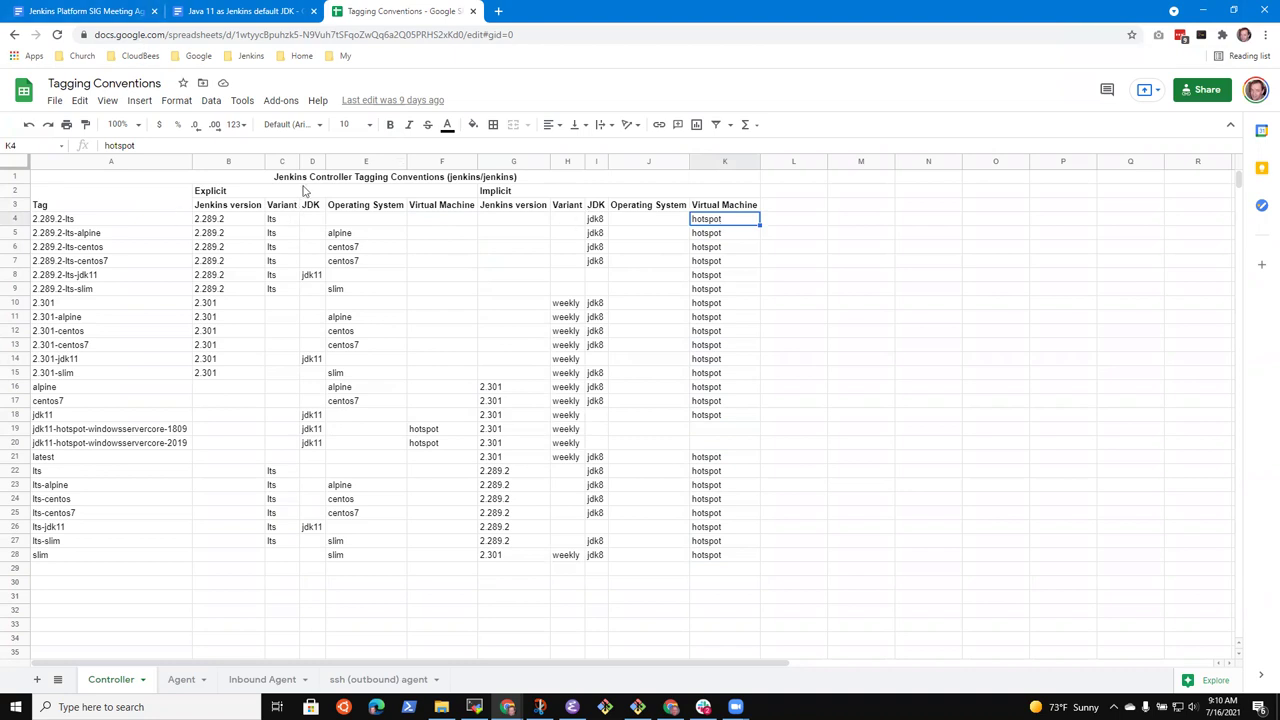
left_click(360, 237)
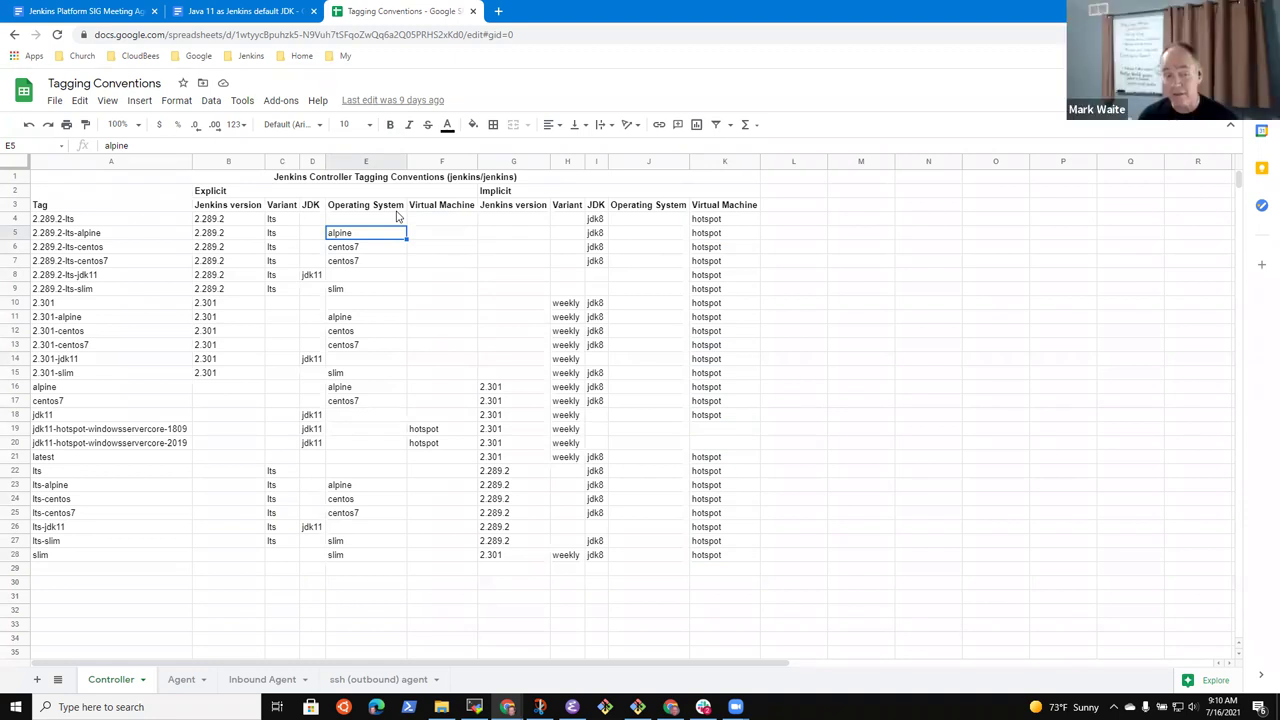
key("Up")
key("Up")
key("Down")
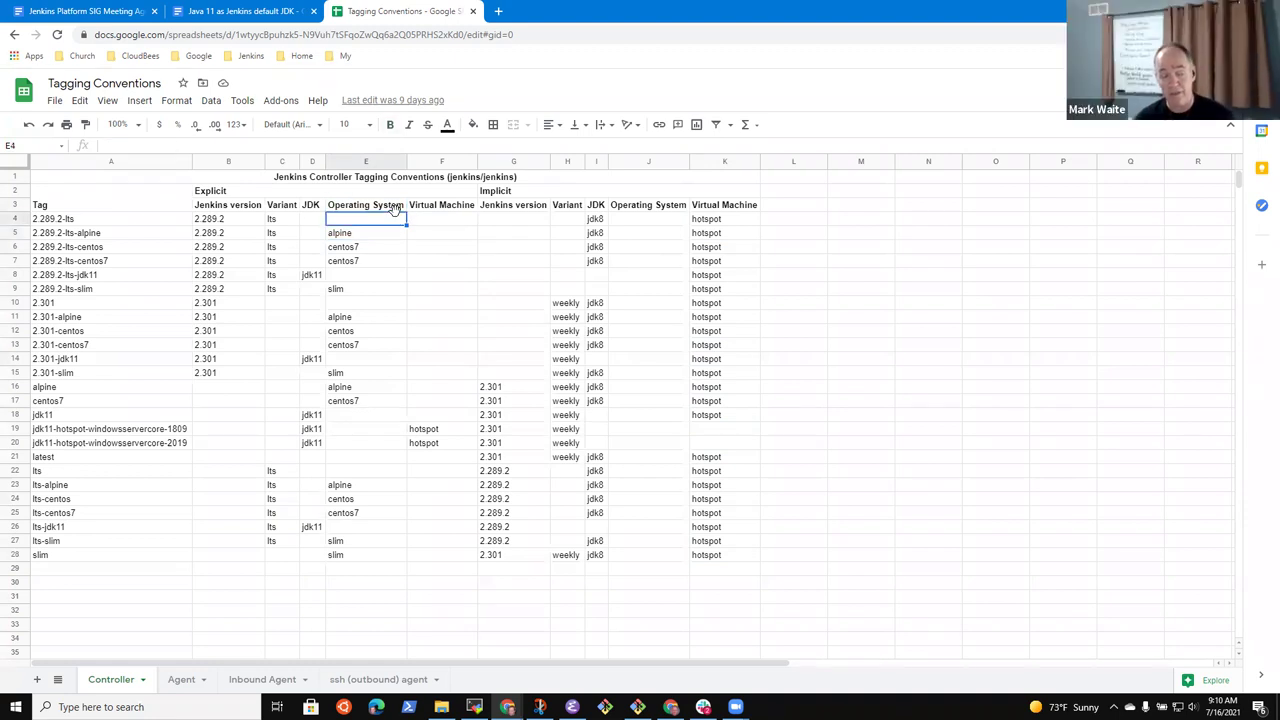
key("Down")
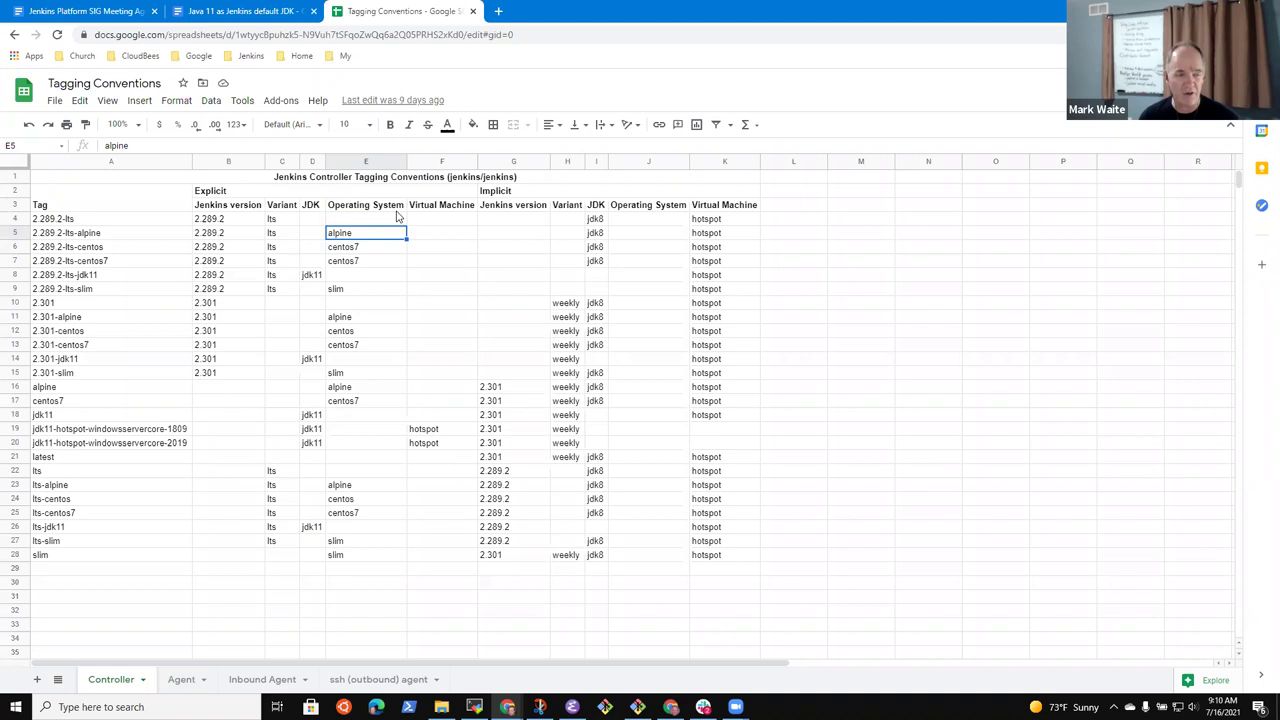
key("Left")
key("Left")
key("Left")
key("Left")
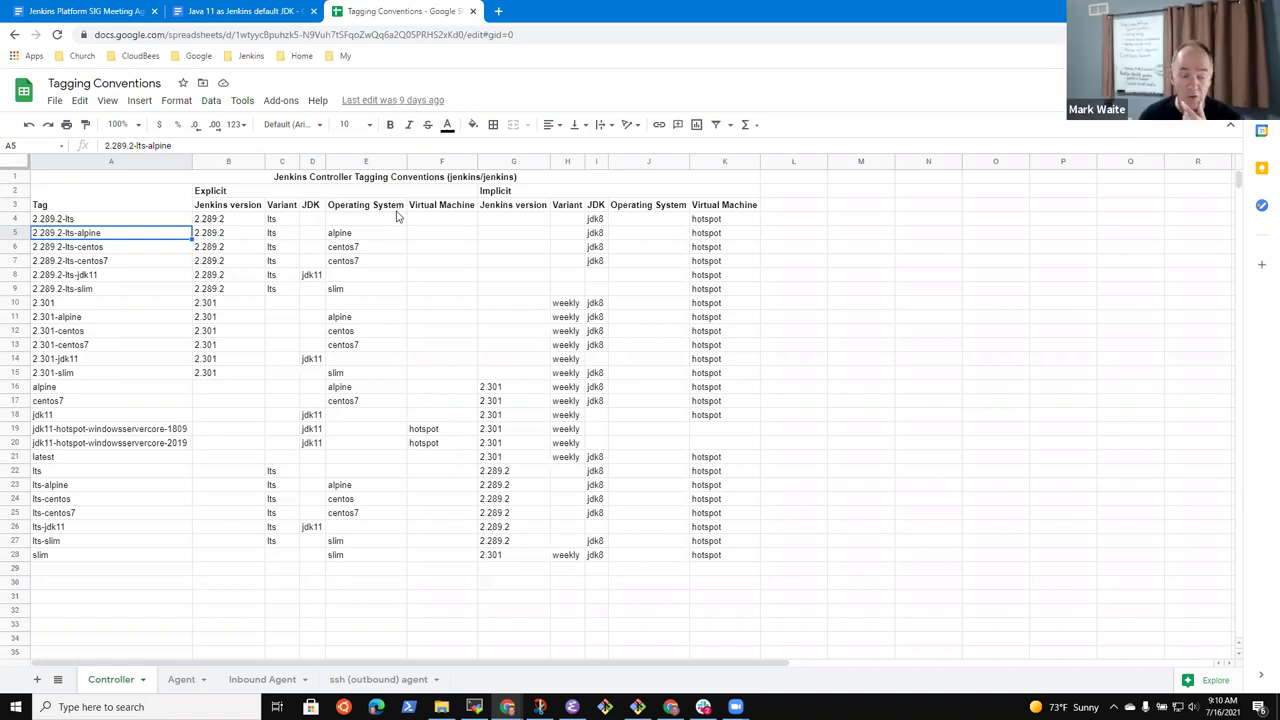
key("Right")
key("Right")
key("Right")
key("Right")
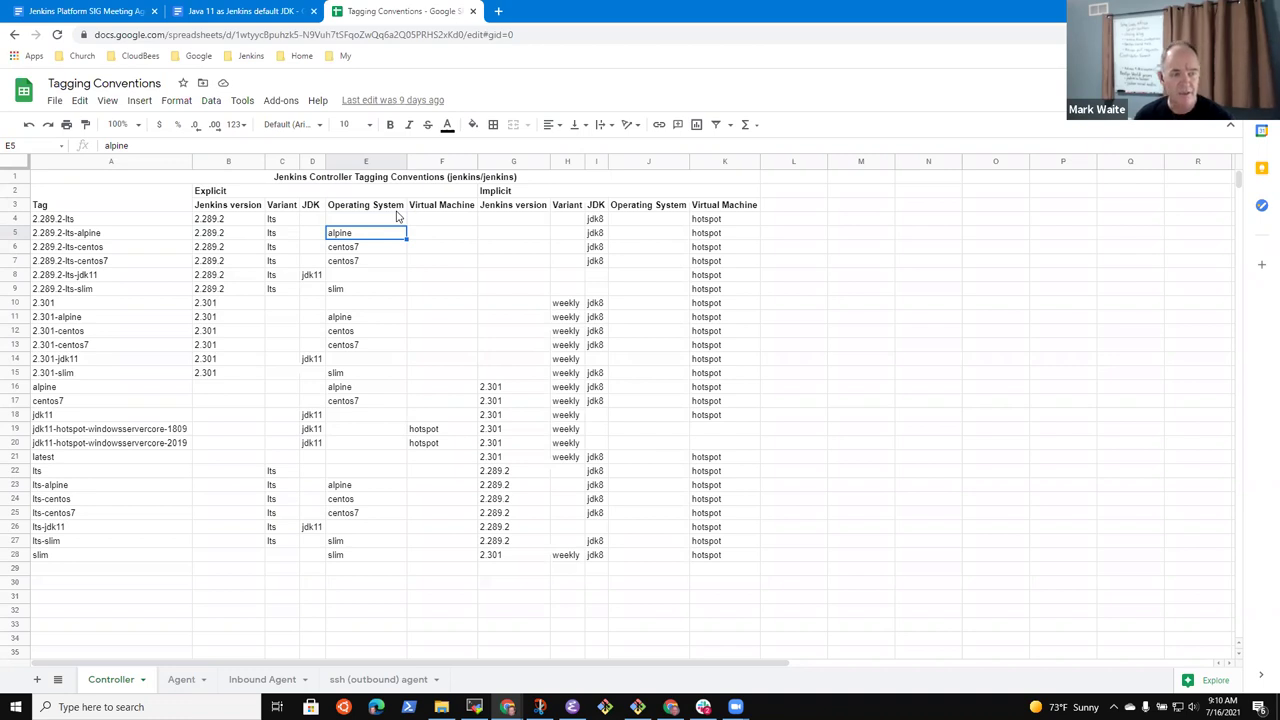
key("Left")
key("Left")
key("Left")
key("Left")
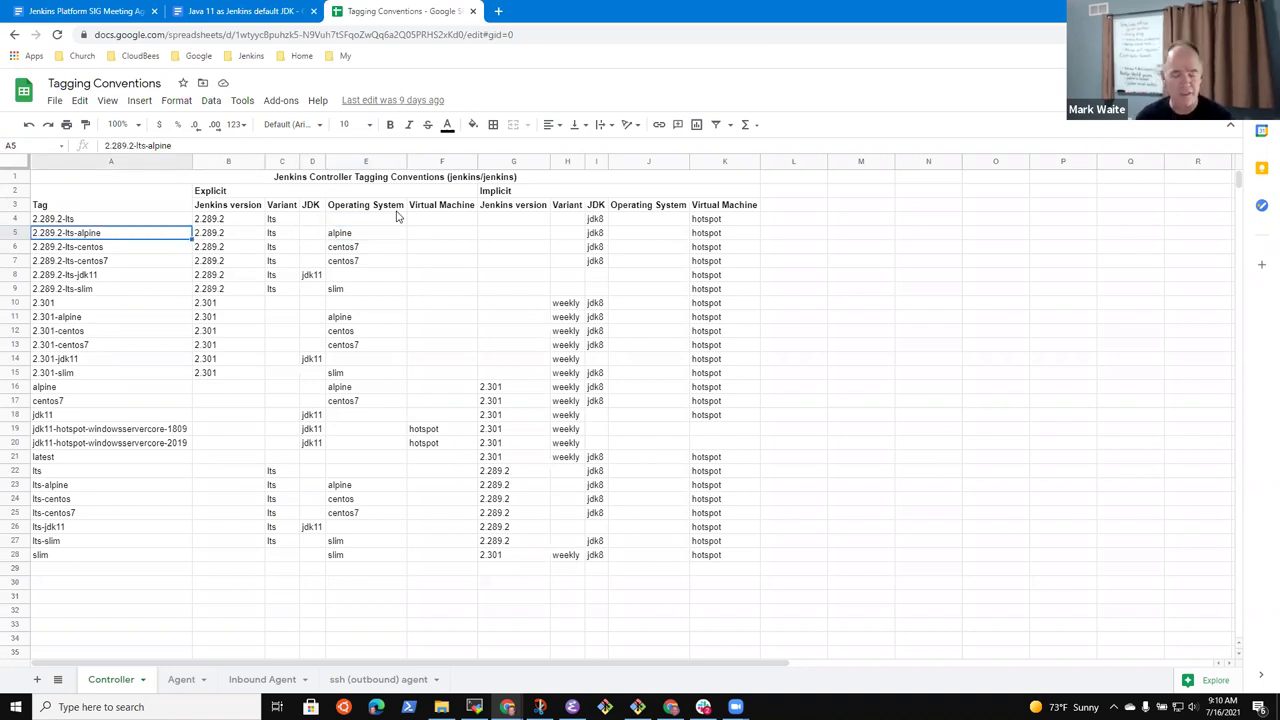
key("Right")
key("Right")
key("Right")
key("Right")
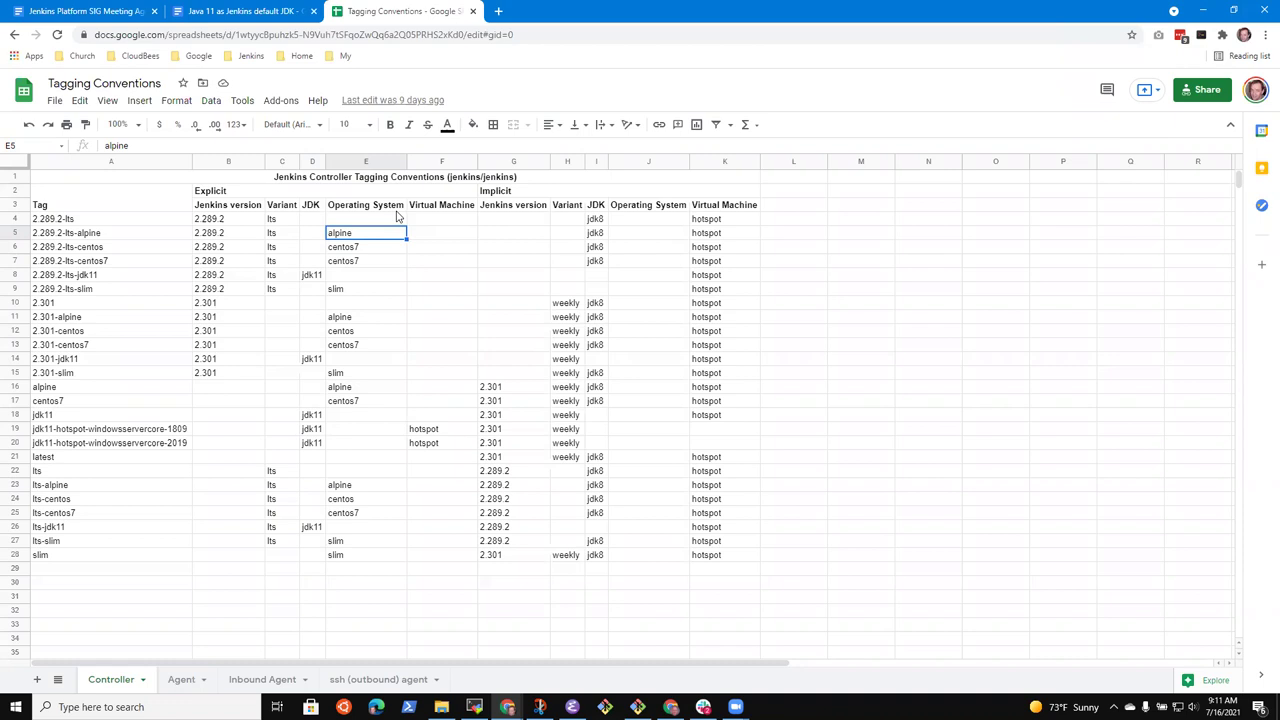
key("Left")
key("Up")
key("Right")
key("Right")
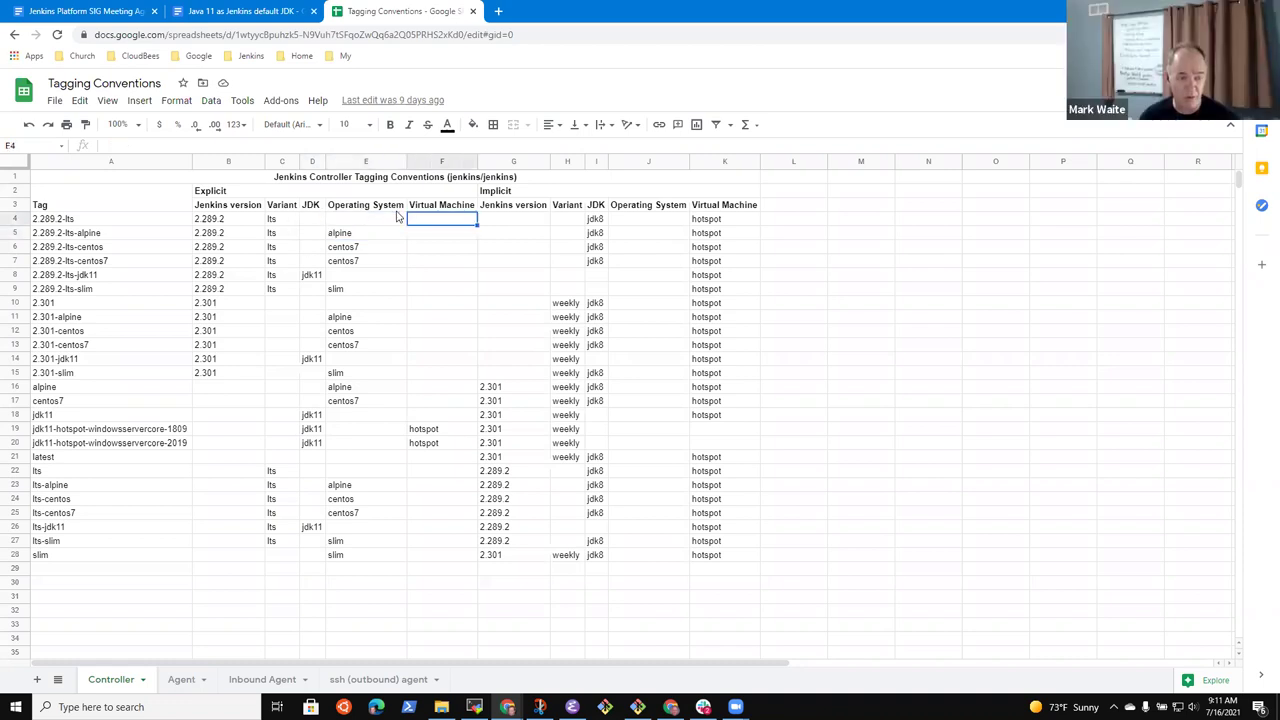
key("Down")
key("Left")
key("Down")
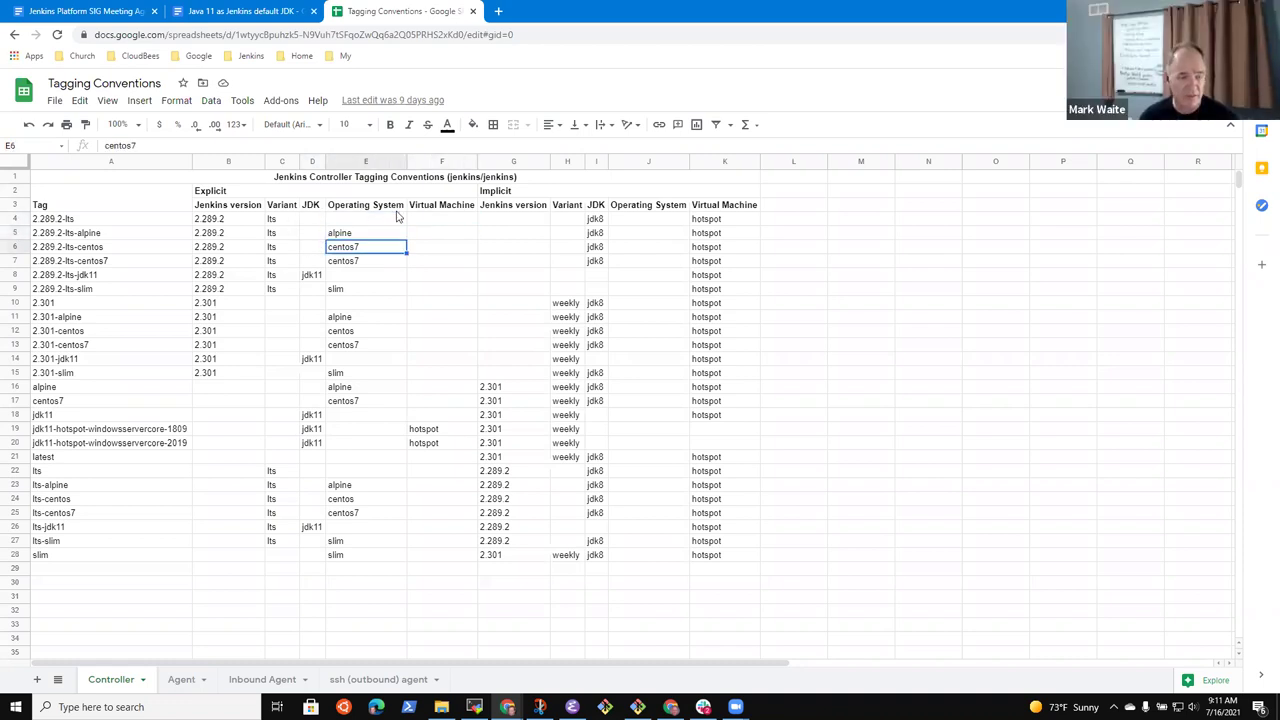
Set the operating system of 2.289.2-lts-centos and 2.301-centos to centos8
key("Return")
key("BackSpace")
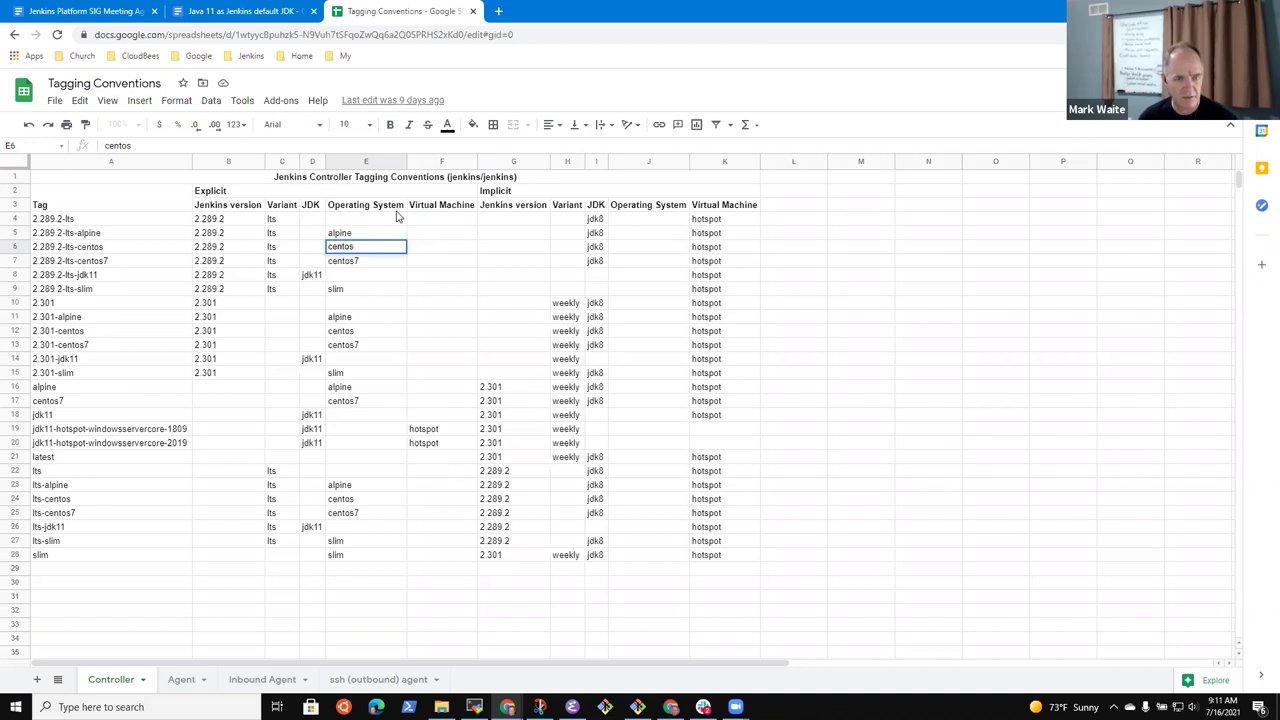
type("8")
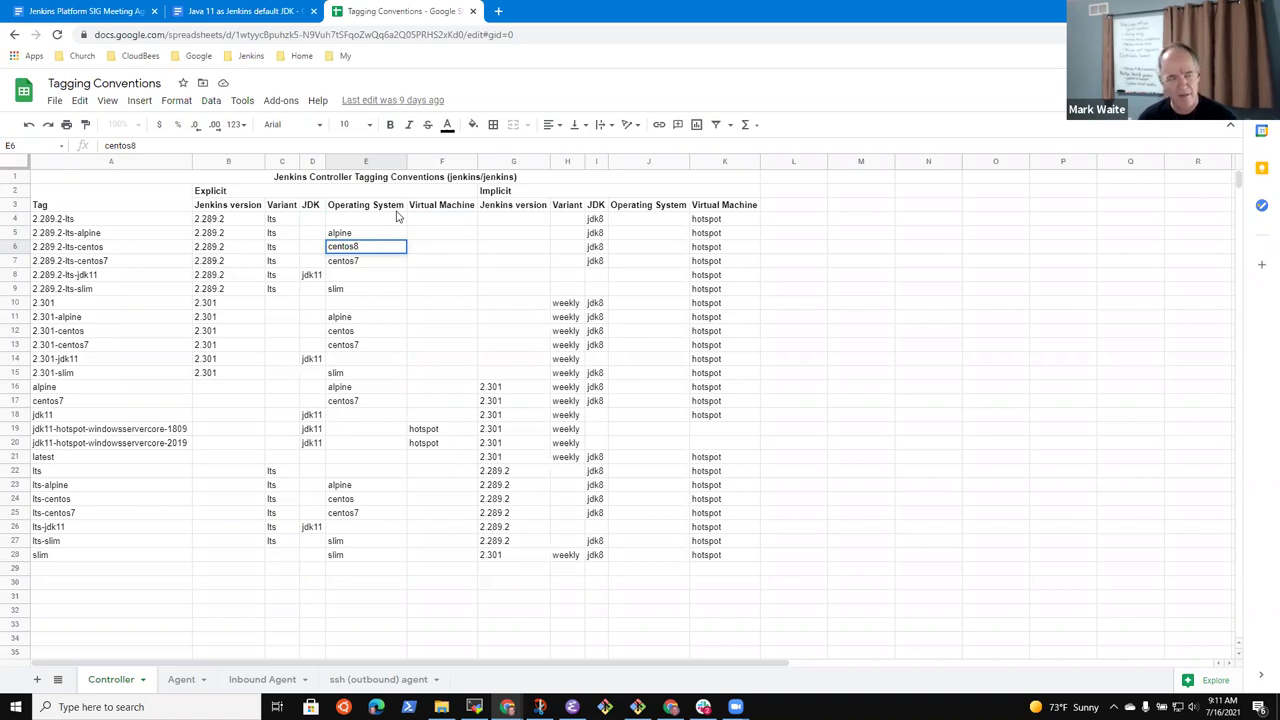
key("Return")
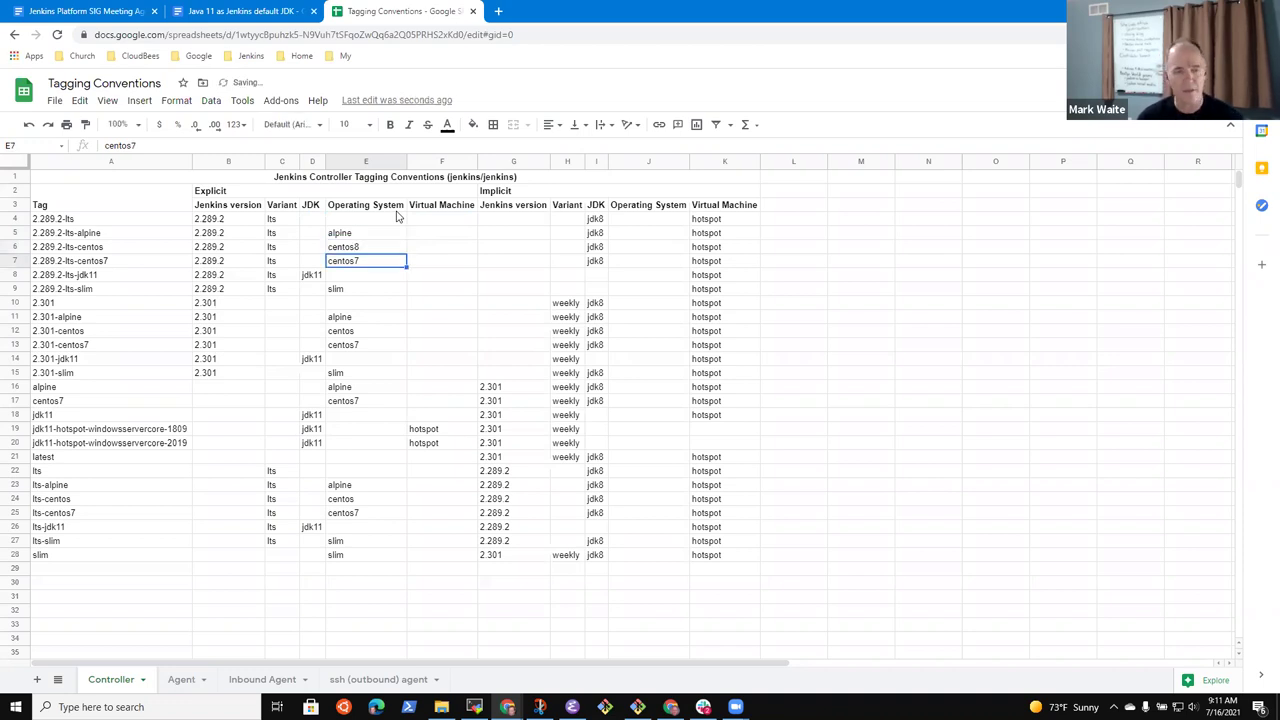
key("Down")
key("Down")
key("Down")
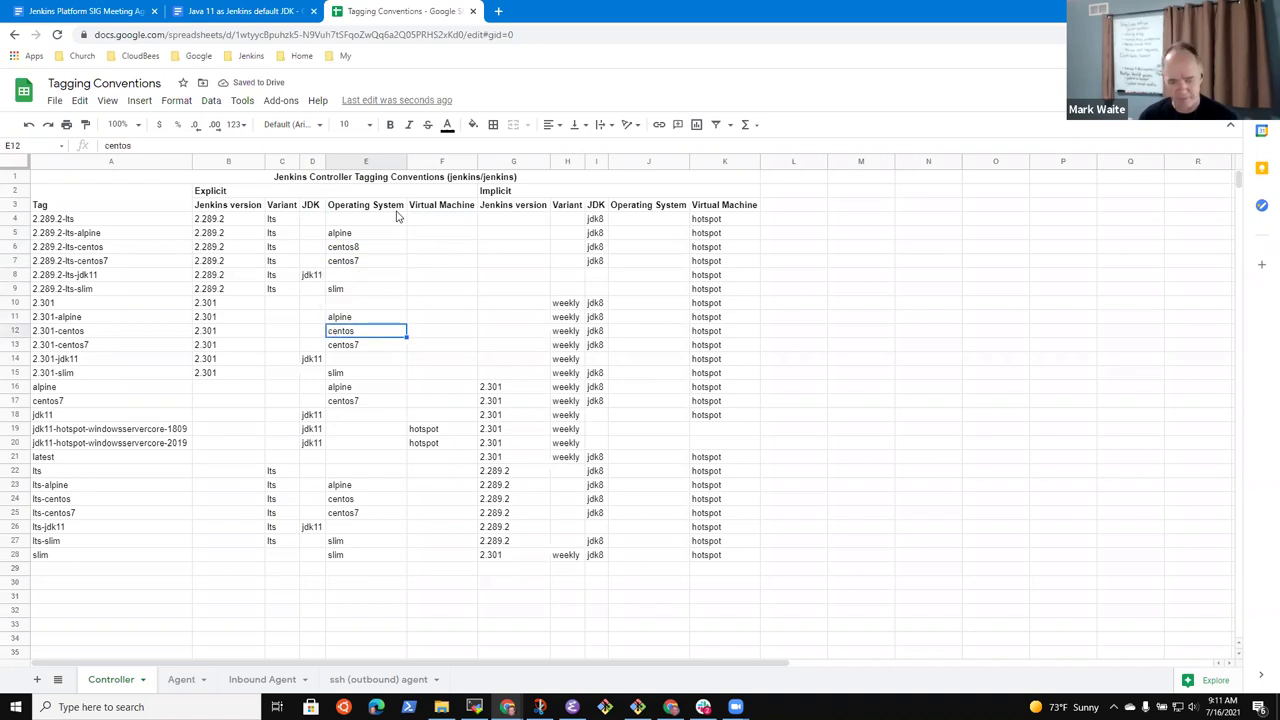
type("8")
key("Return")
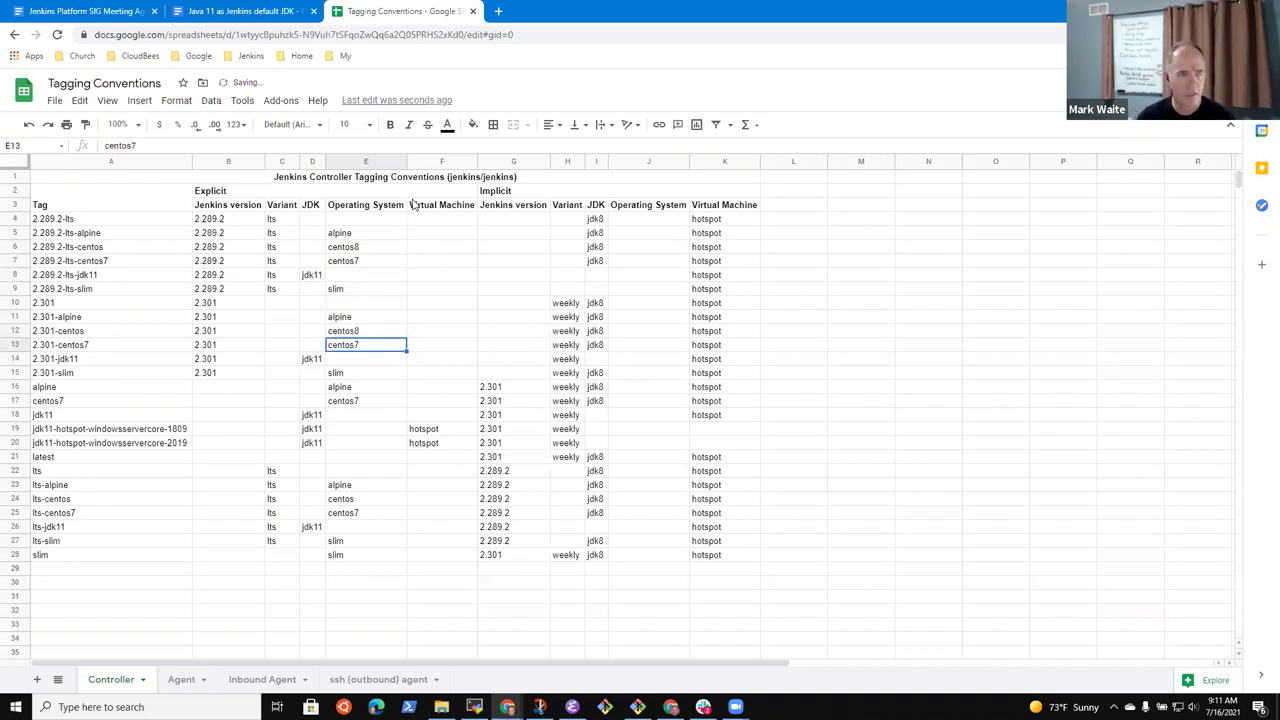
Add a bullet 'See the tagging conventions' linked to the Tagging Conventions spreadsheet address
left_click(100, 14)
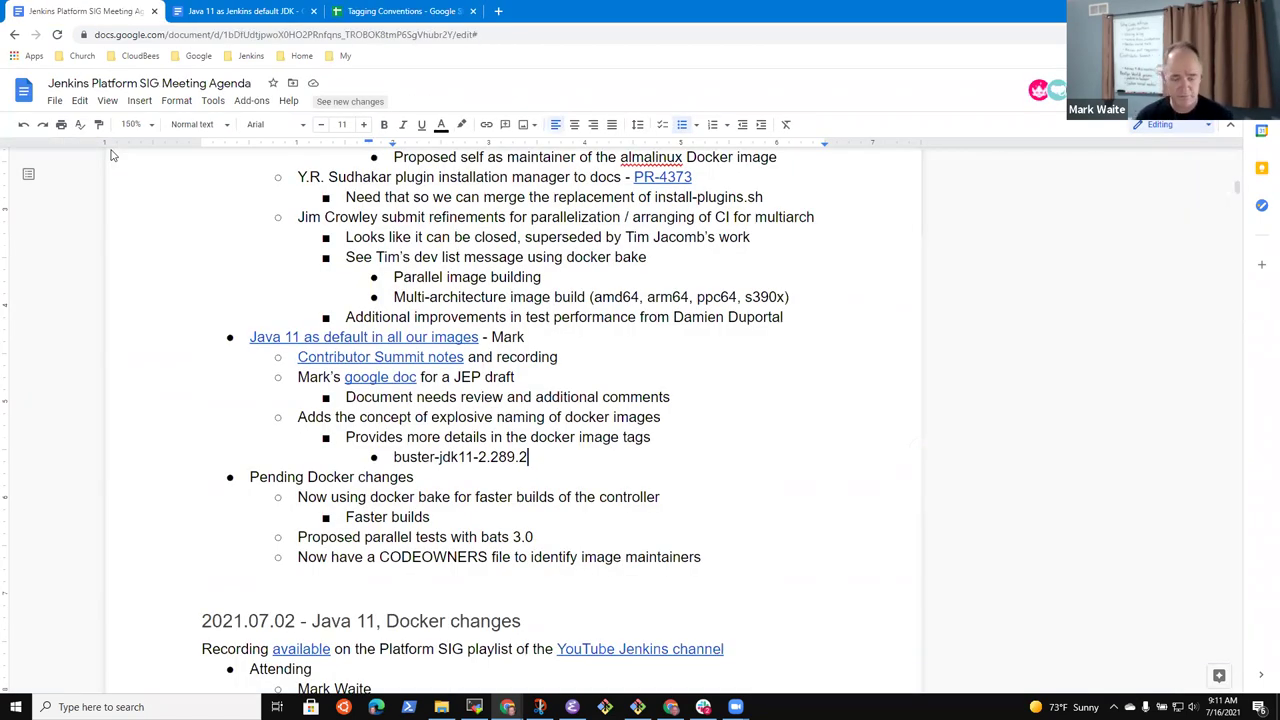
key("ctrl+z")
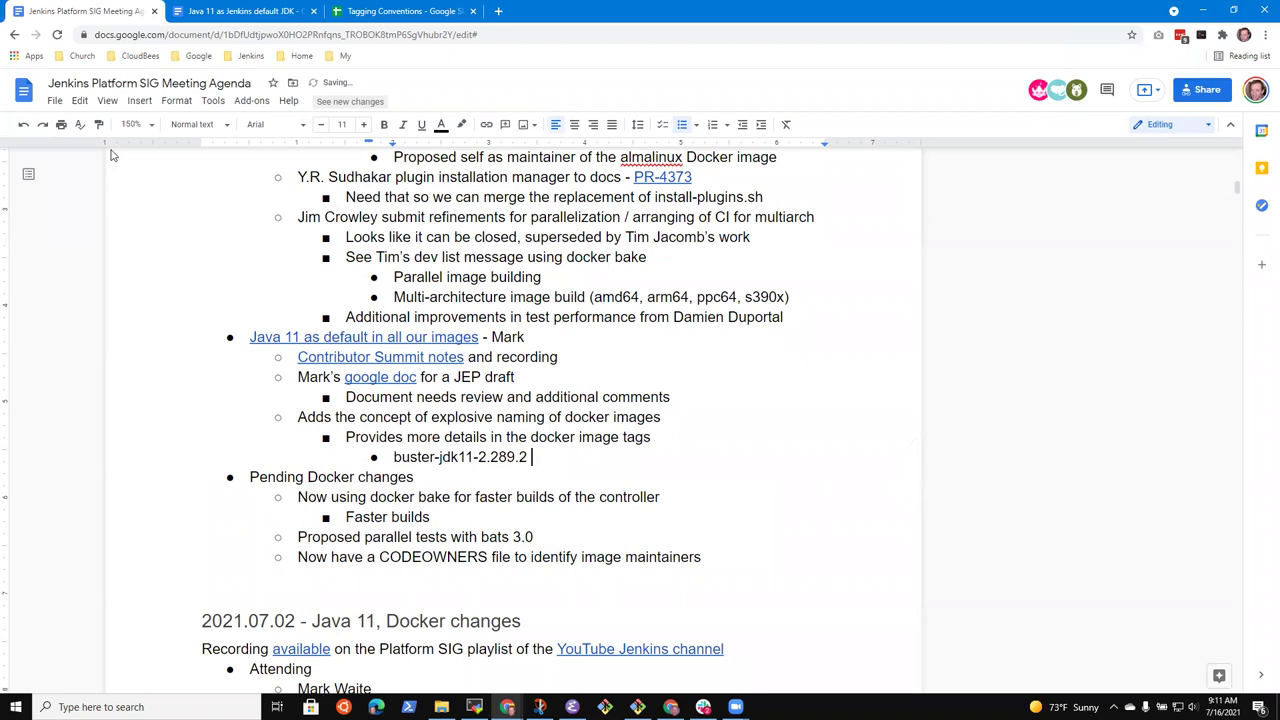
key("Return")
type("See the")
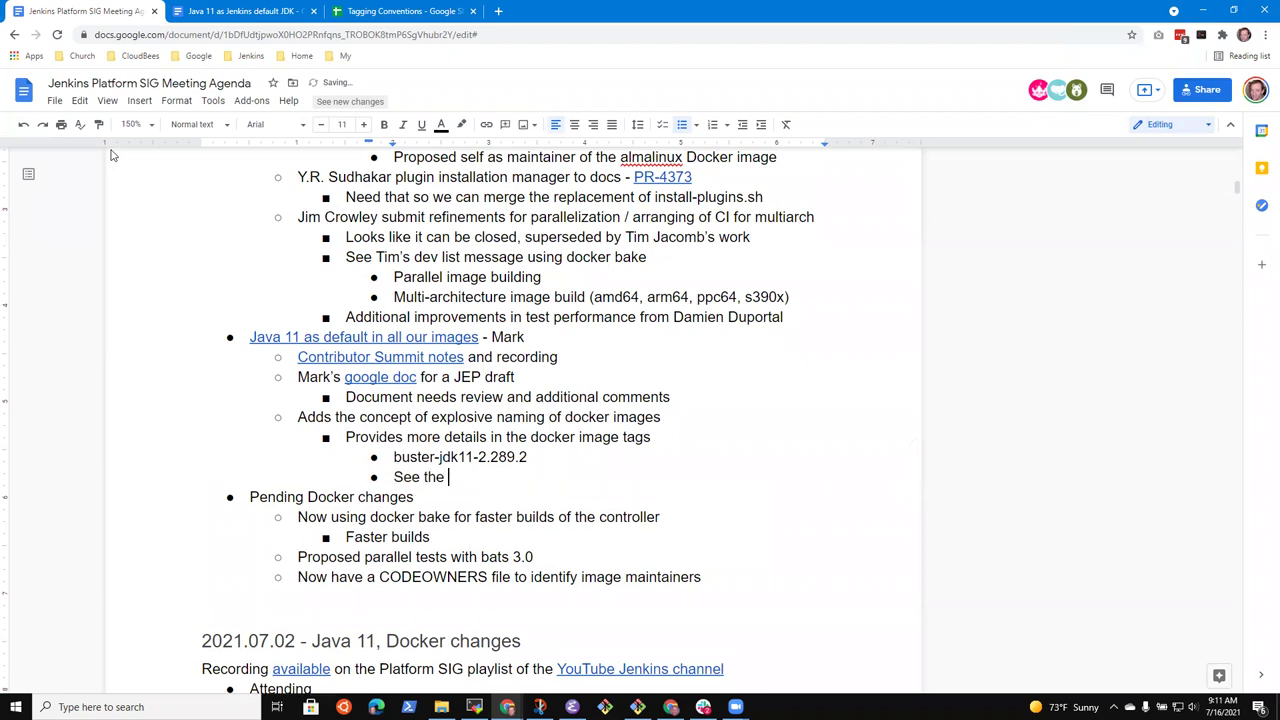
left_click(235, 7)
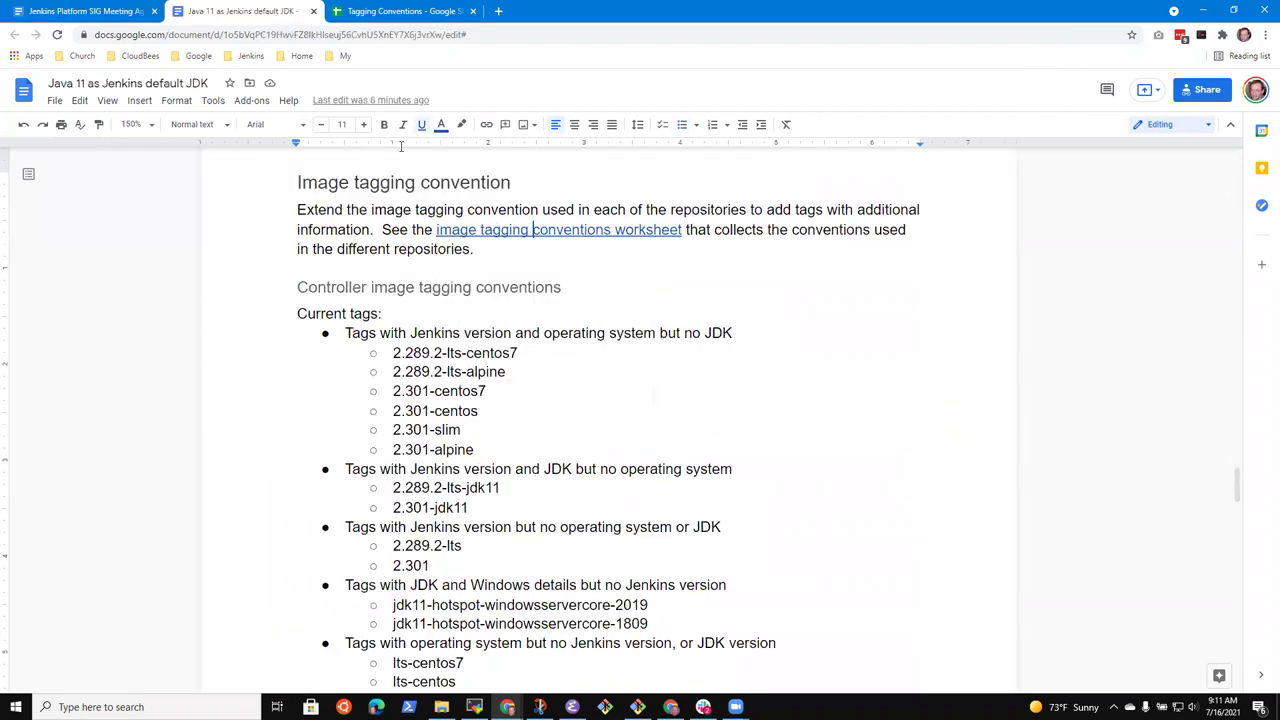
left_click(380, 11)
left_click(407, 37)
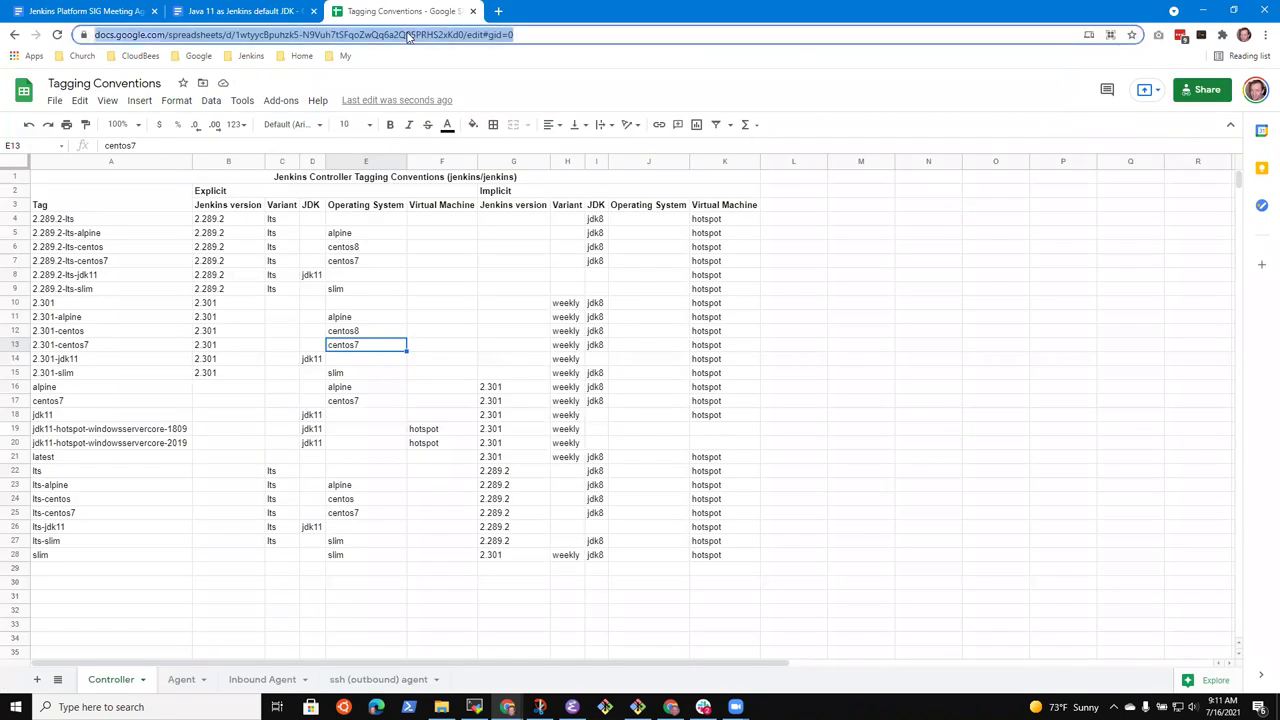
left_click(66, 11)
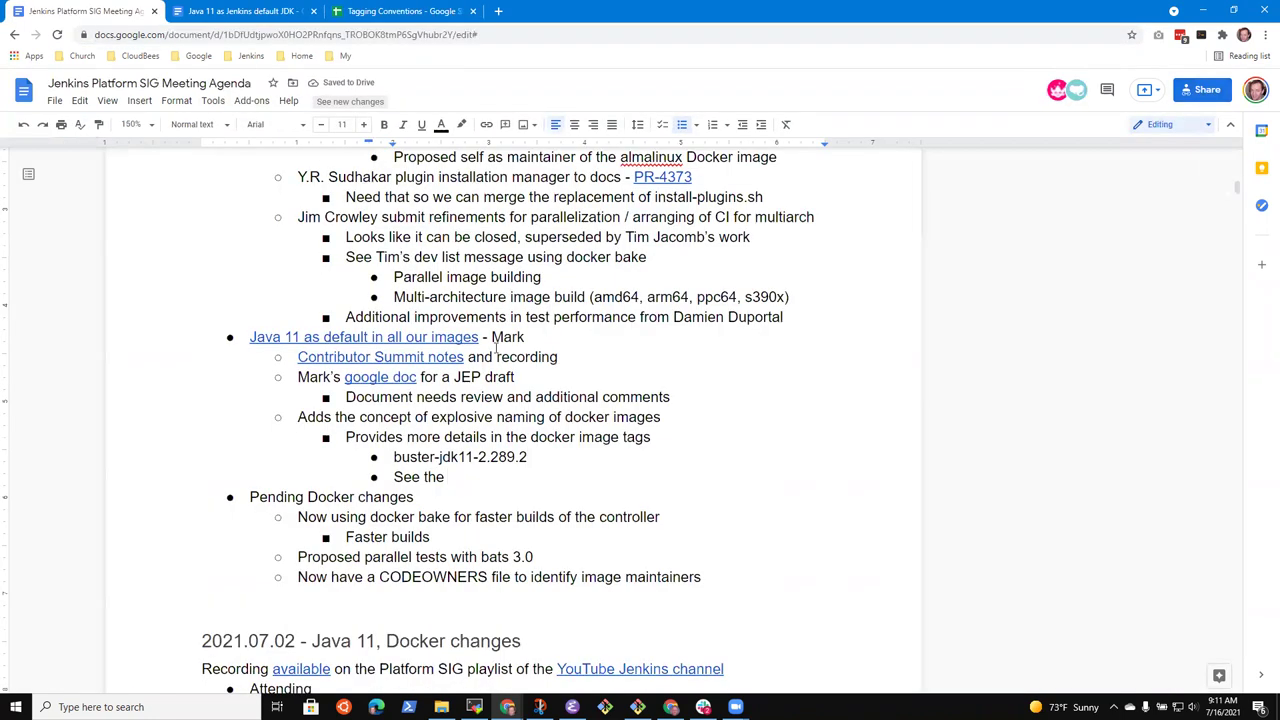
type("tagging conve")
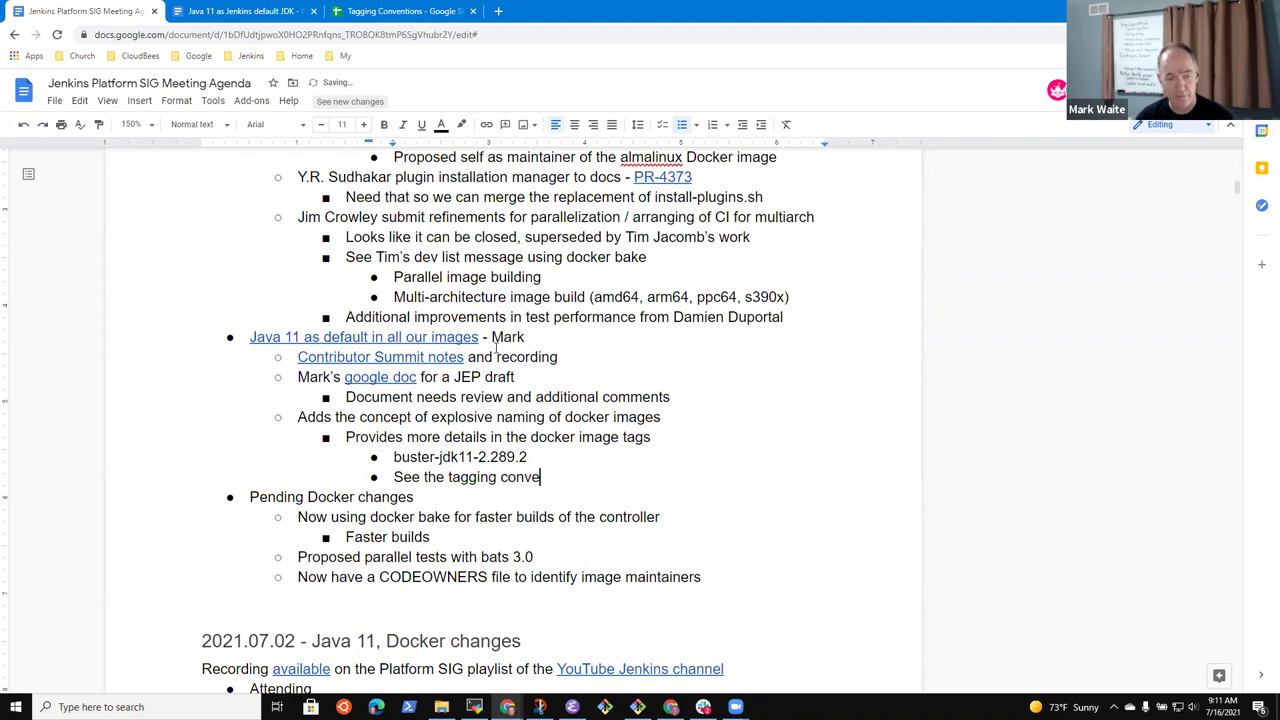
type("ntions")
key("ctrl+shift+Left")
key("ctrl+shift+Left")
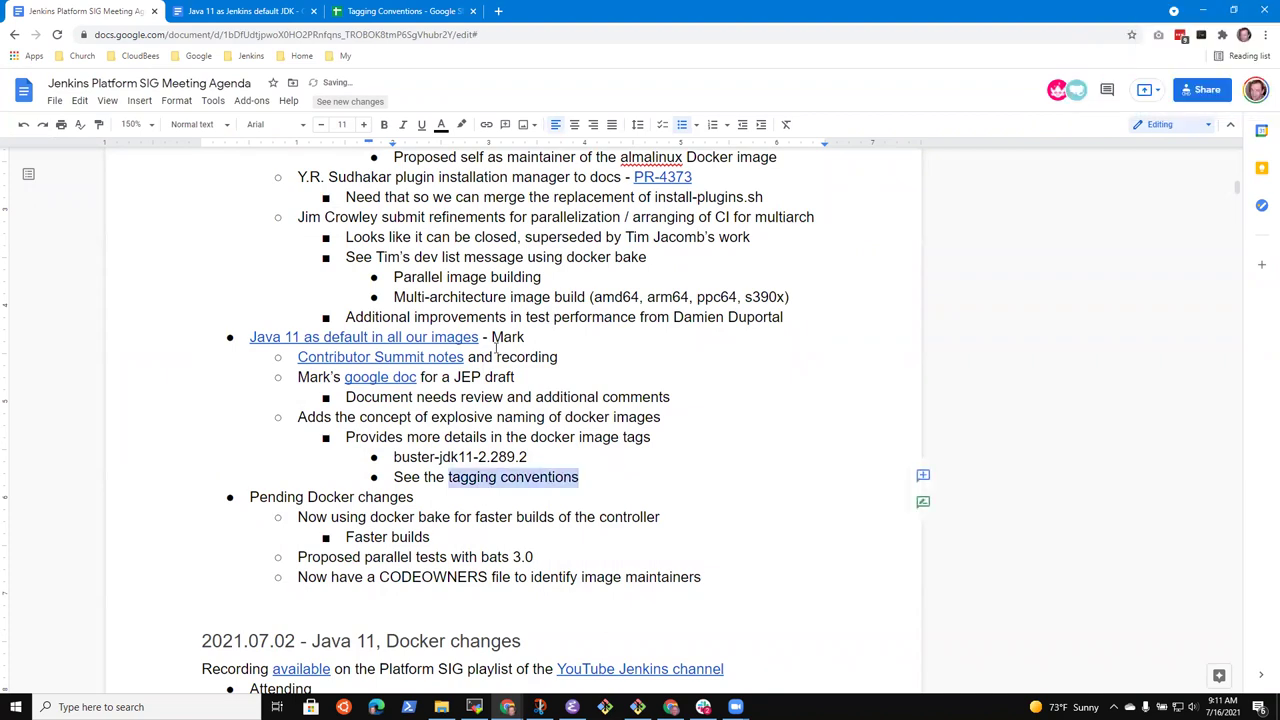
key("ctrl+k")
key("ctrl+v")
key("Return")
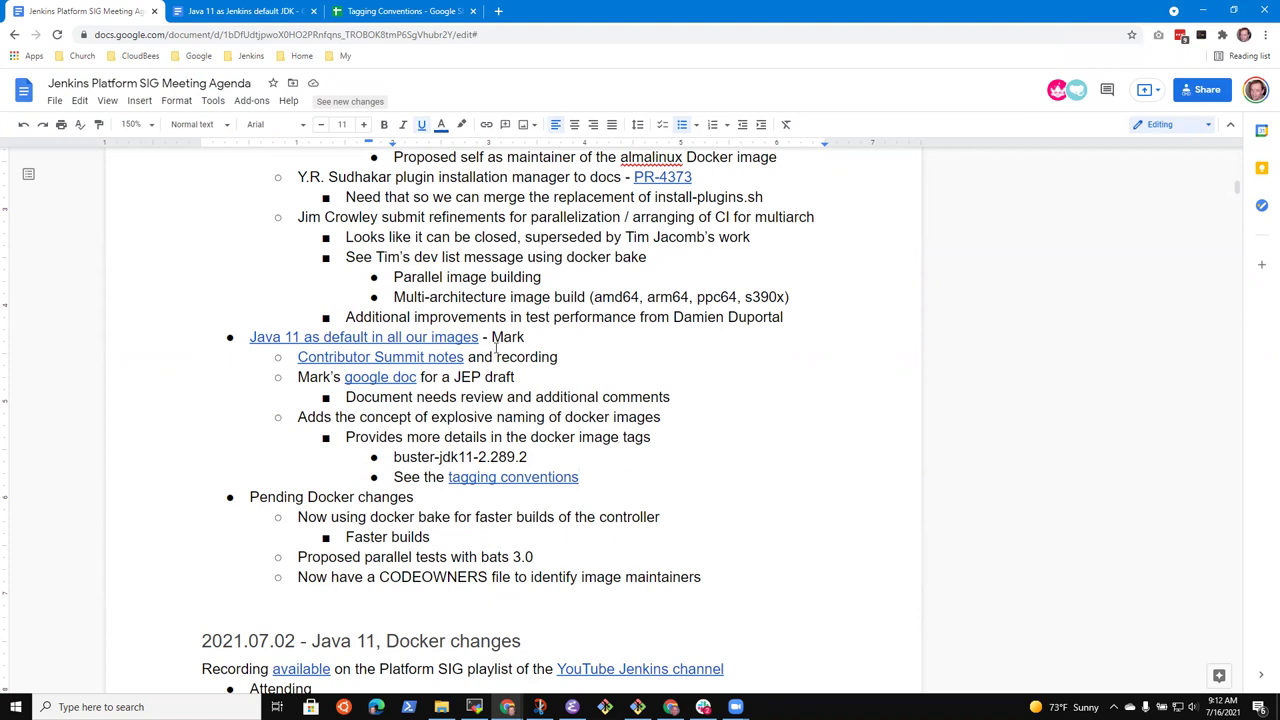
Rework the example tag so it reads 2.289.2-jdk11-buster
key("Up")
key("BackSpace")
key("shift+Home")
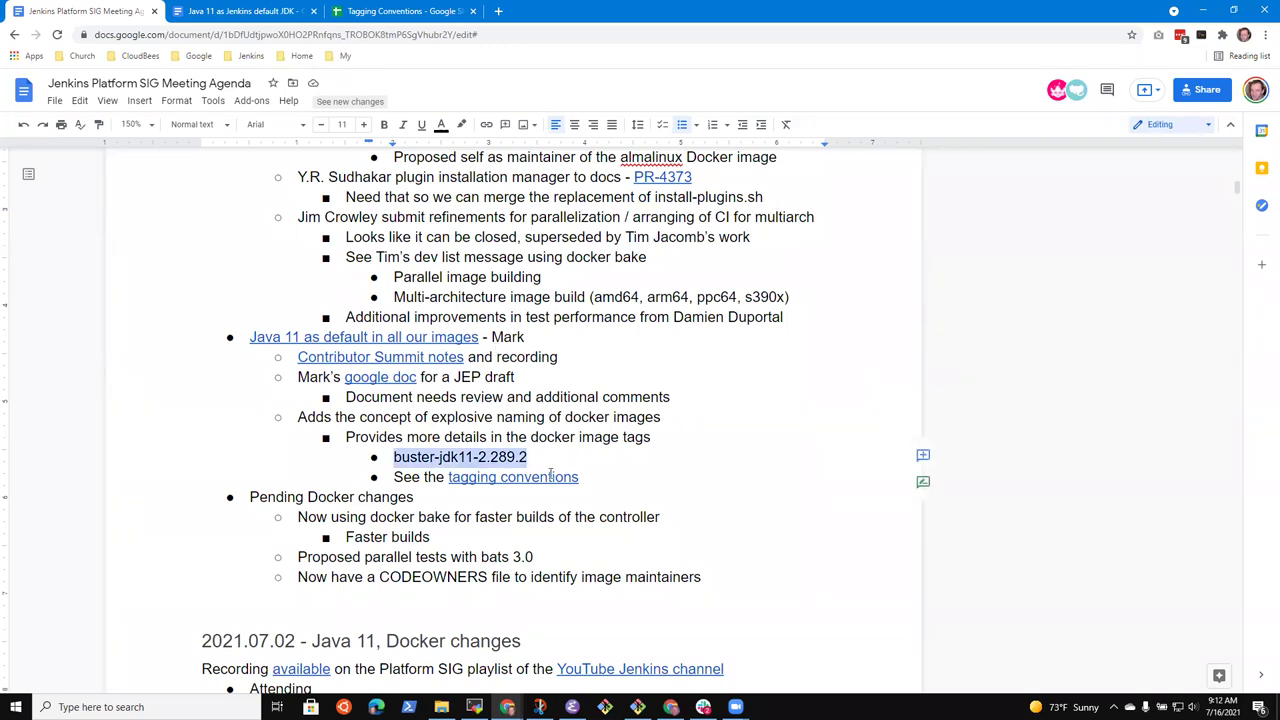
key("Down")
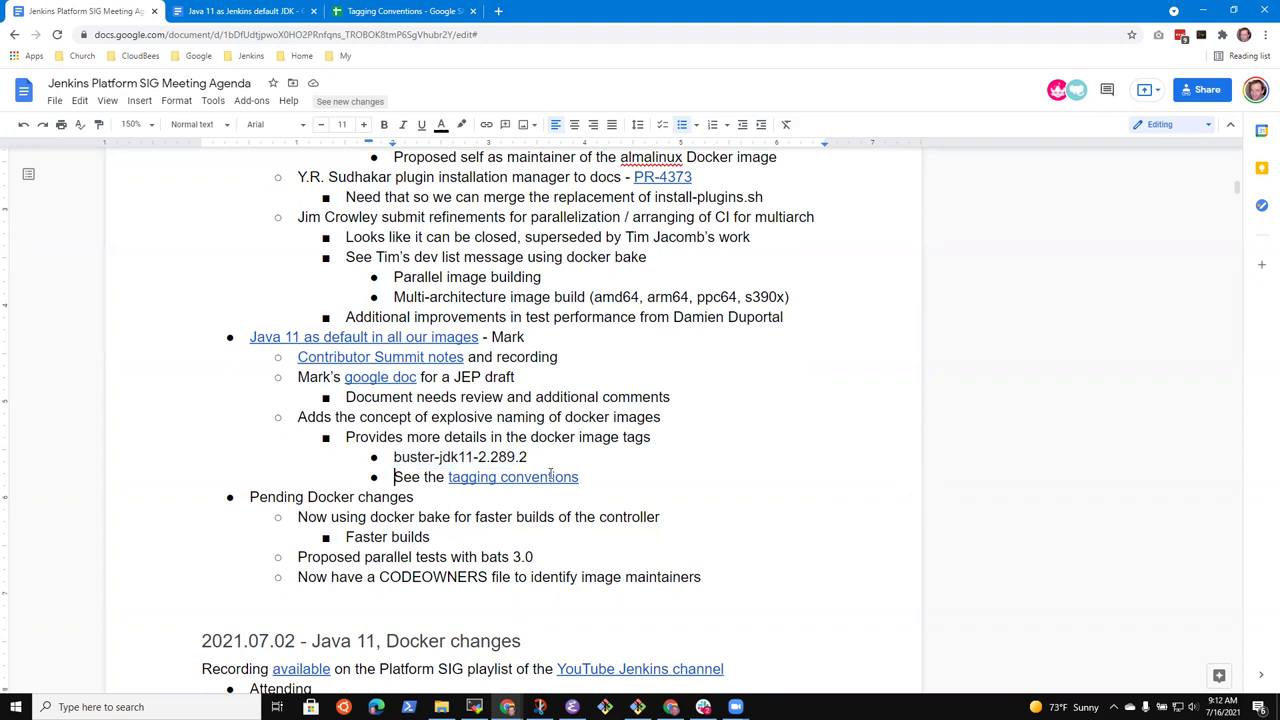
key("Up")
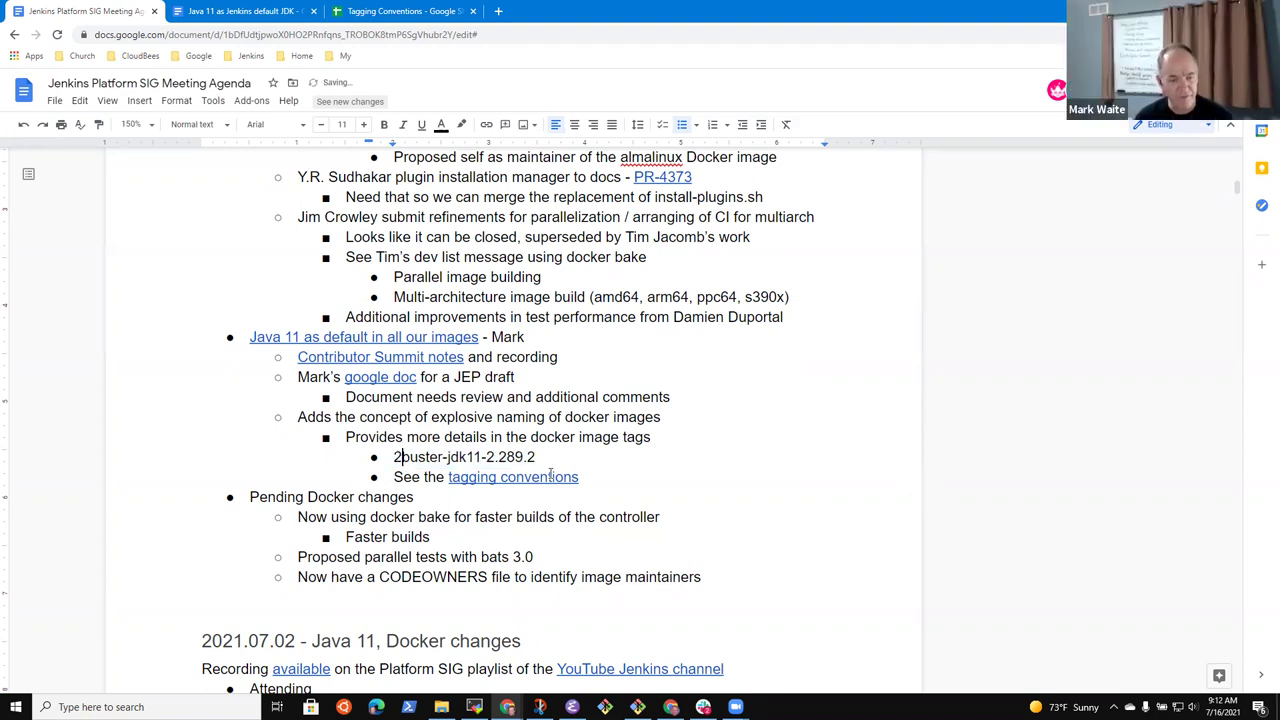
type("2.289.2")
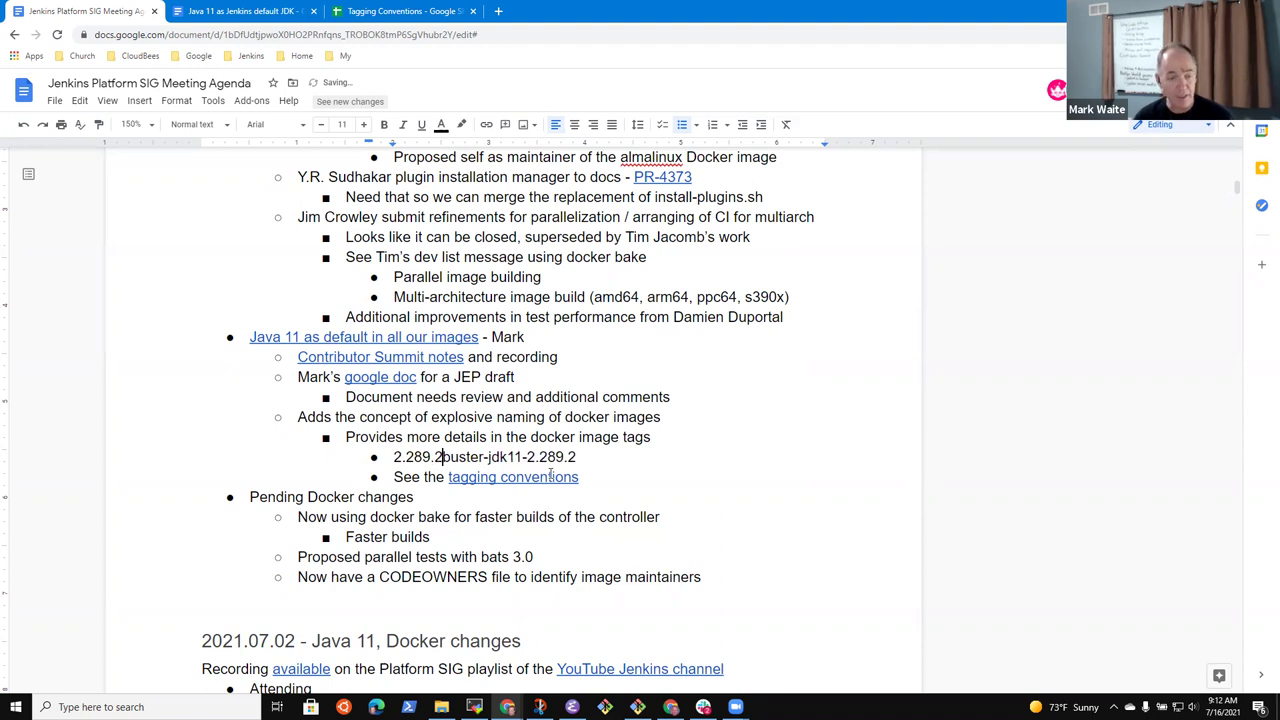
type("-jdk11-")
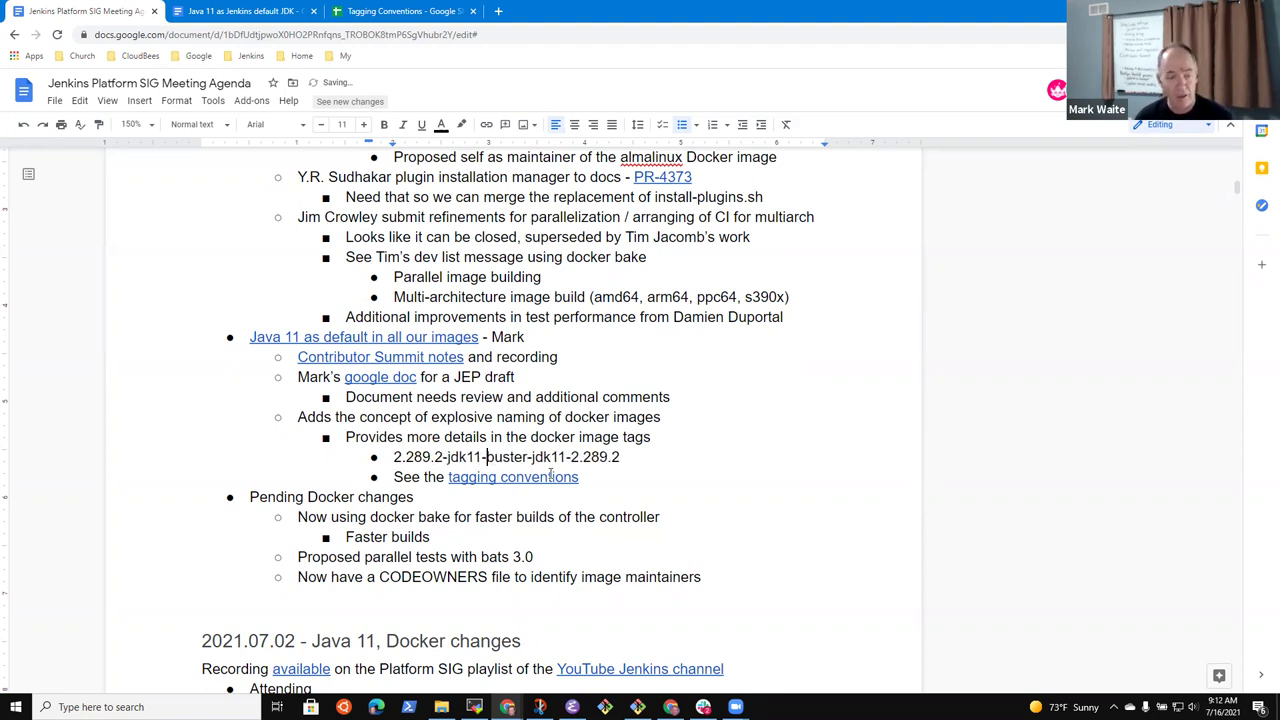
key("End")
key("ctrl+shift+Left")
key("ctrl+shift+Left")
key("ctrl+shift+Left")
key("ctrl+shift+Left")
key("ctrl+shift+Right")
key("ctrl+shift+Right")
key("ctrl+shift+Right")
key("ctrl+shift+Left")
key("ctrl+shift+Left")
key("ctrl+shift+Left")
key("ctrl+shift+Left")
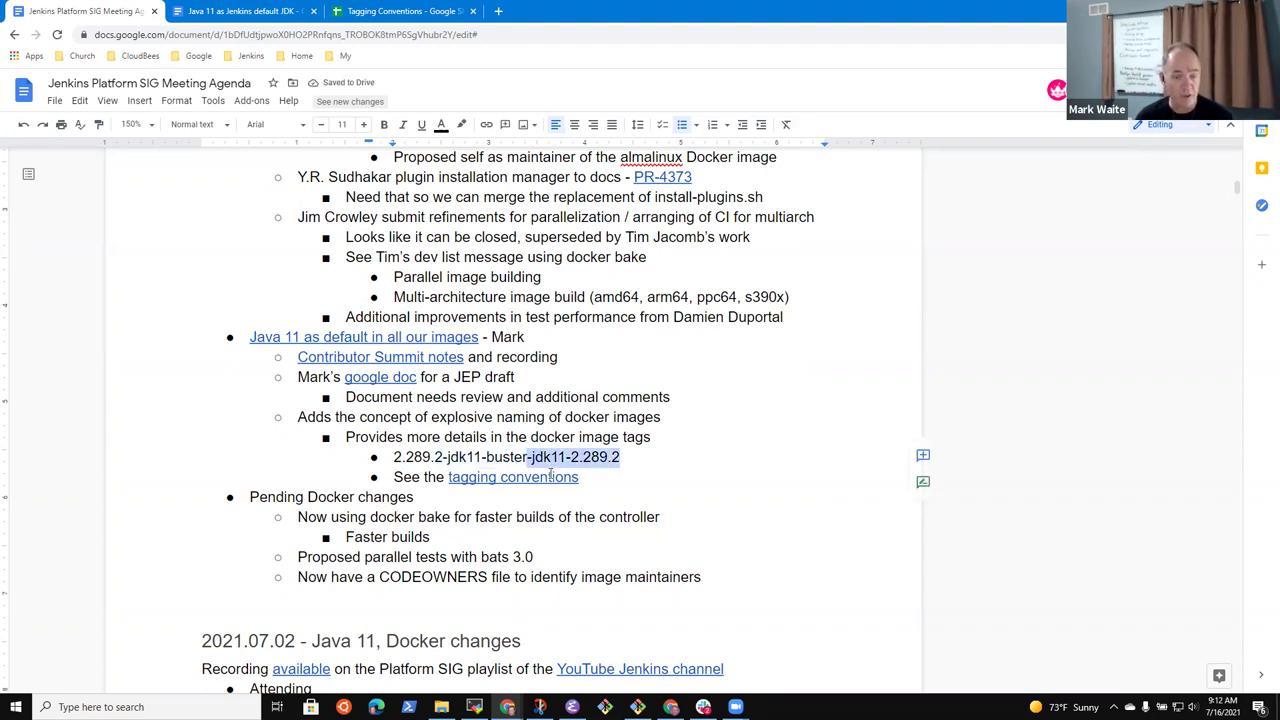
key("BackSpace")
left_click(414, 12)
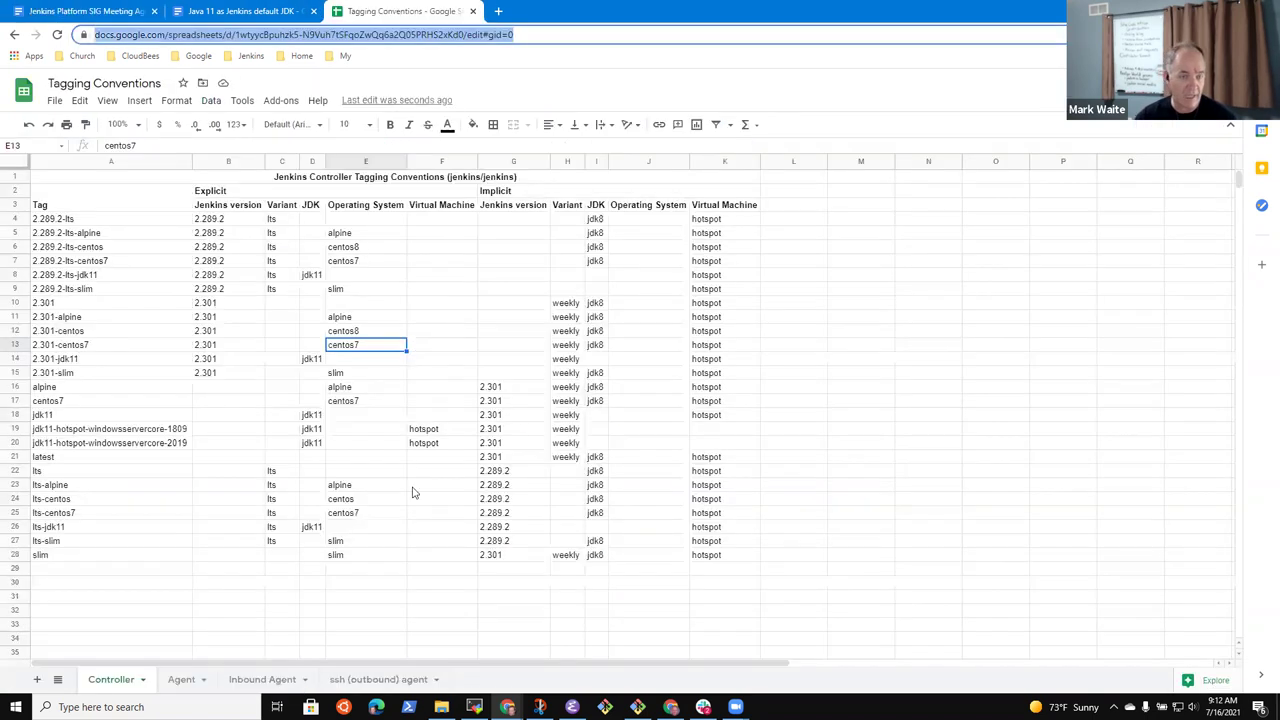
Show the Inbound Agent sheet and select its first tag, 4.9-1
left_click(258, 680)
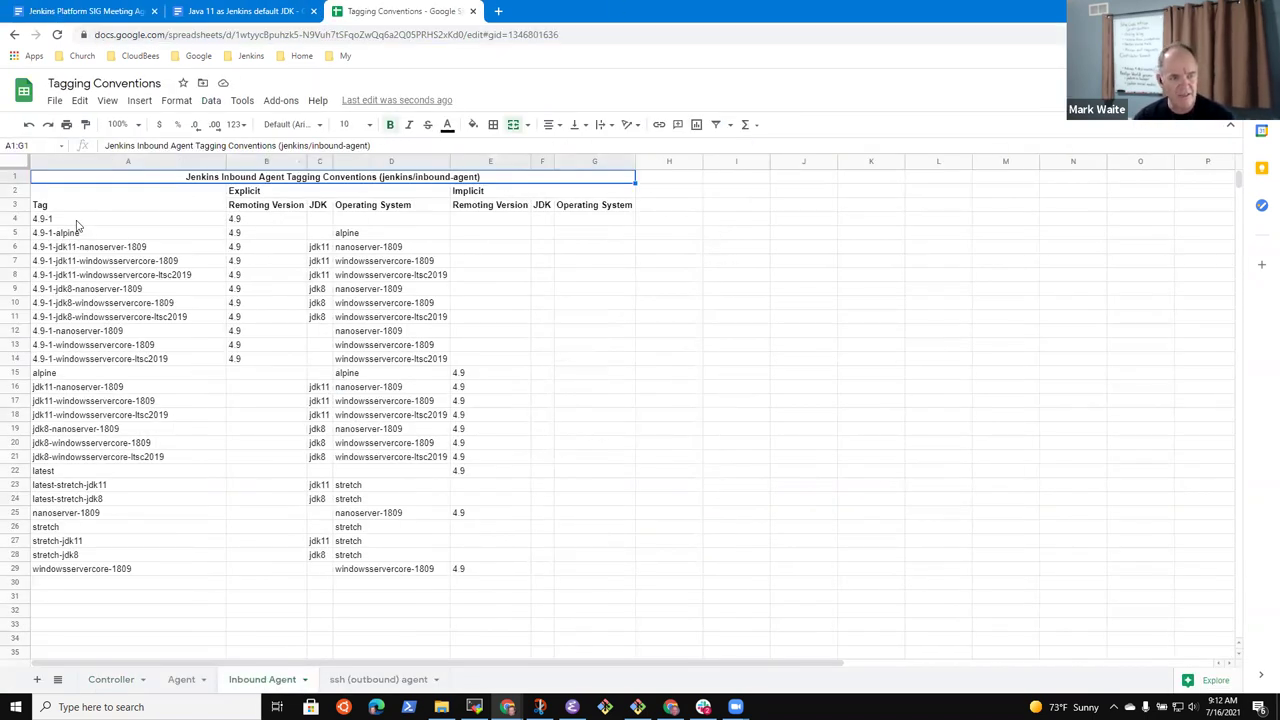
left_click(80, 224)
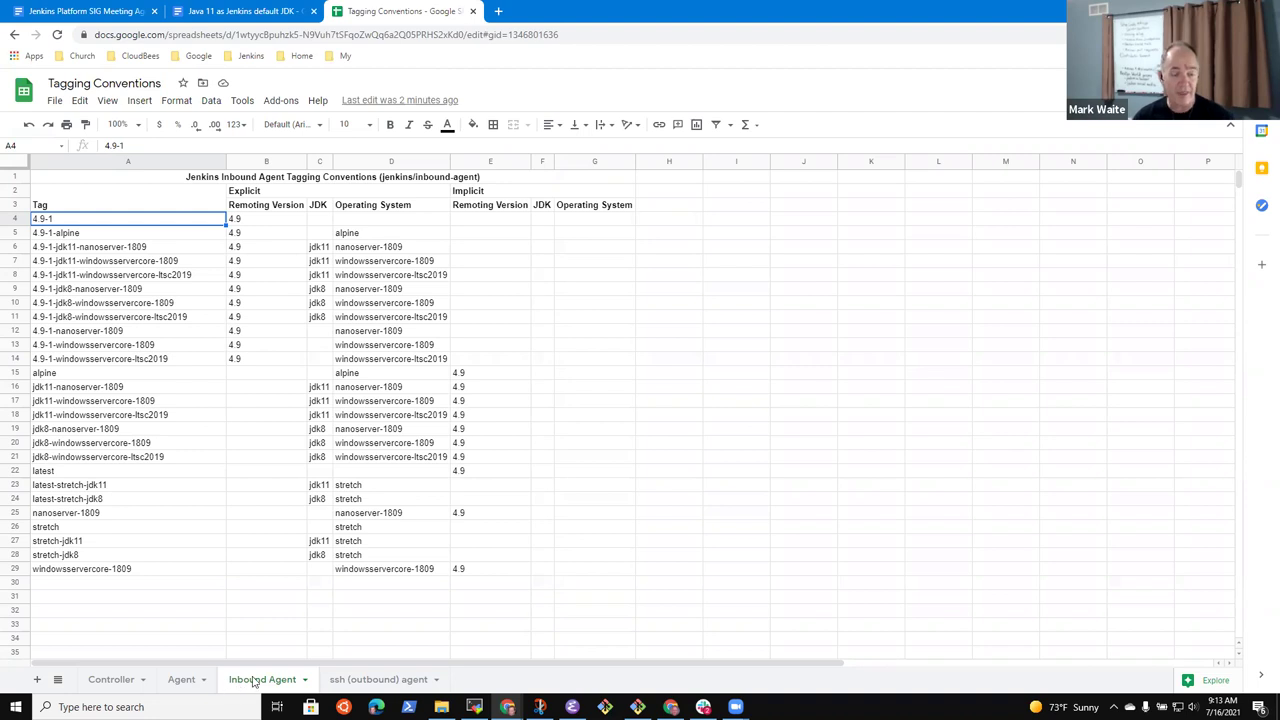
Step through the ssh (outbound) agent tags 2.1.0-alpine, 3.0.0-alpine, 3.0.0-jdk11 and 3.0.0
left_click(363, 680)
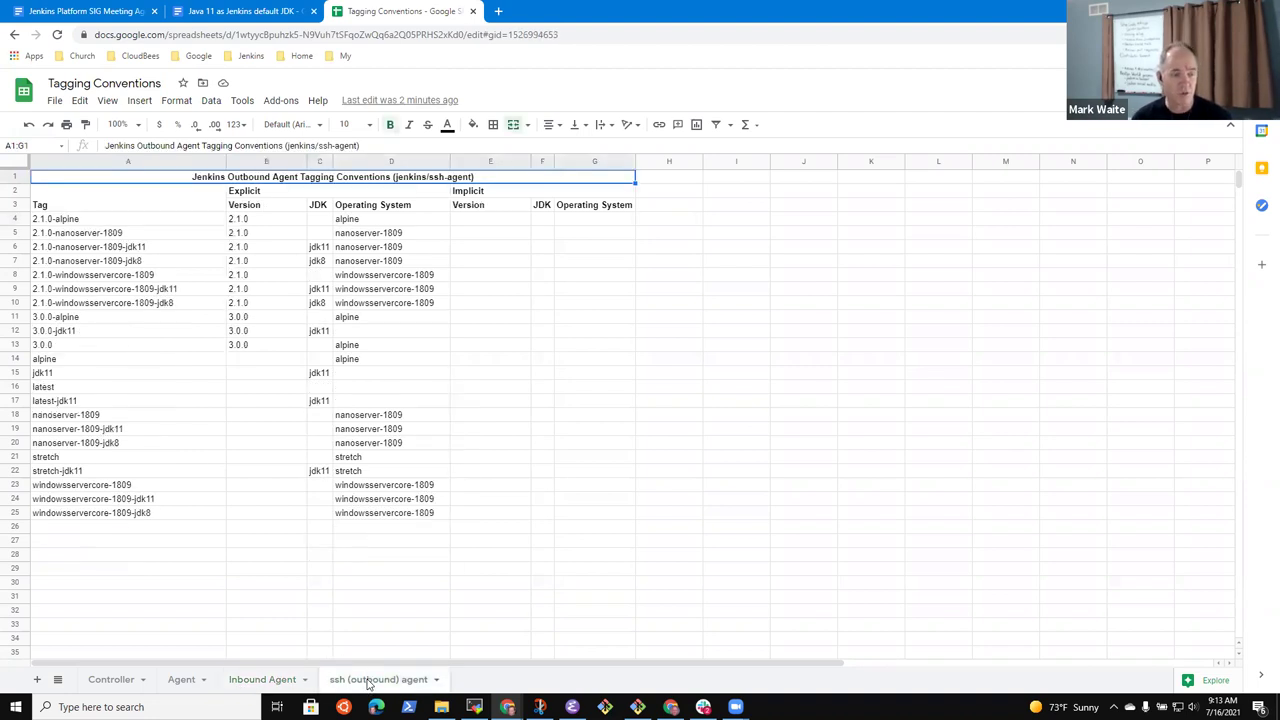
left_click(114, 220)
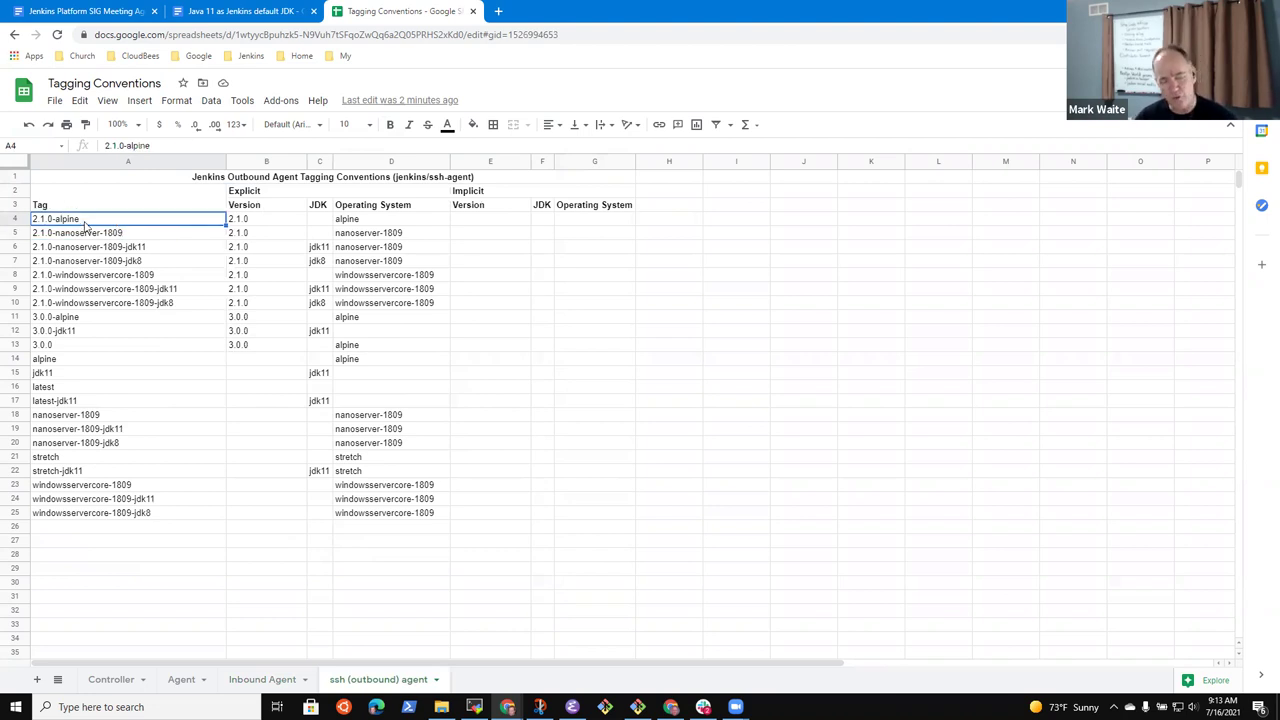
key("Down")
key("Down")
key("Down")
key("Down")
key("Down")
key("Down")
key("Down")
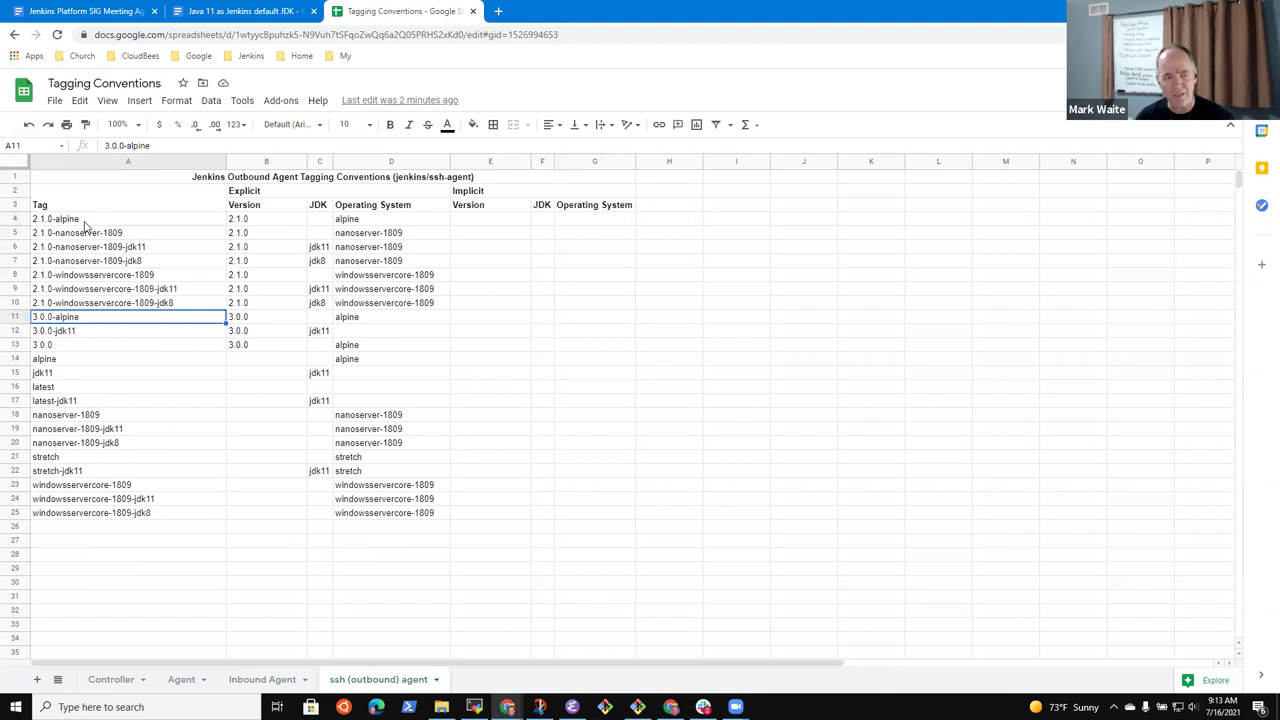
key("Up")
key("Up")
key("Up")
key("Up")
key("Up")
key("Up")
key("Up")
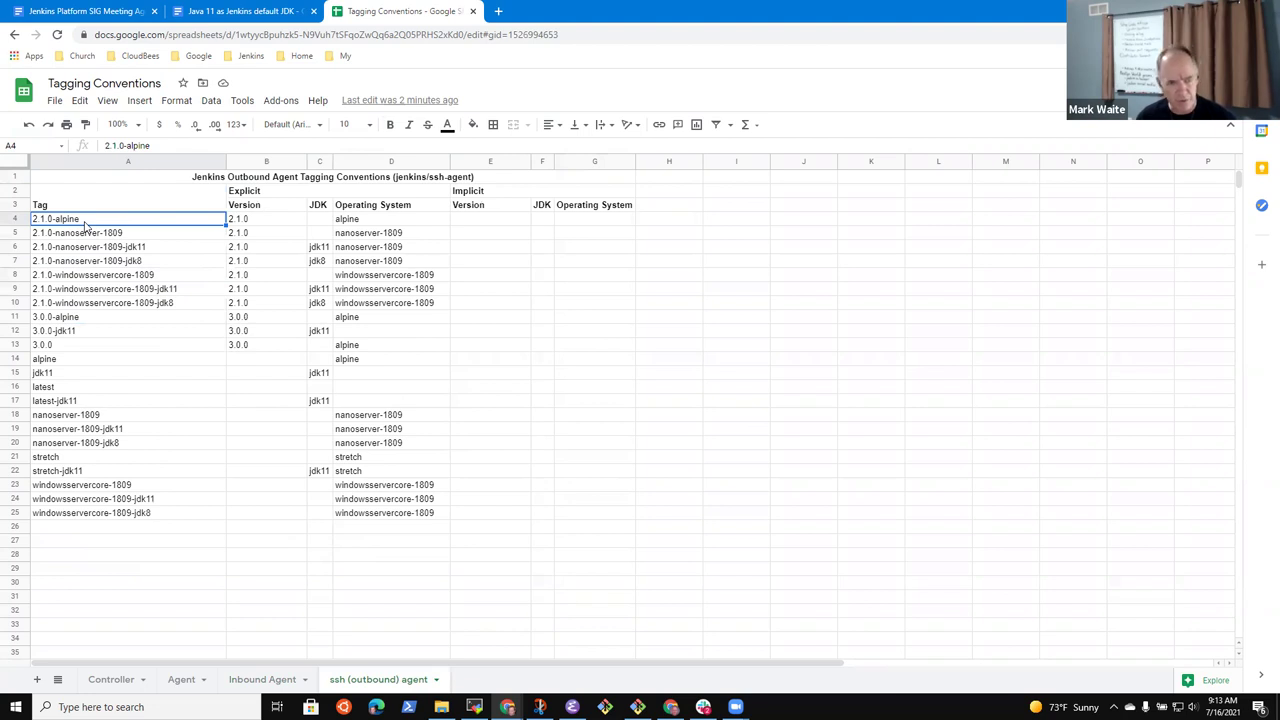
key("Down")
key("Down")
key("Down")
key("Down")
key("Down")
key("Down")
key("Down")
key("Down")
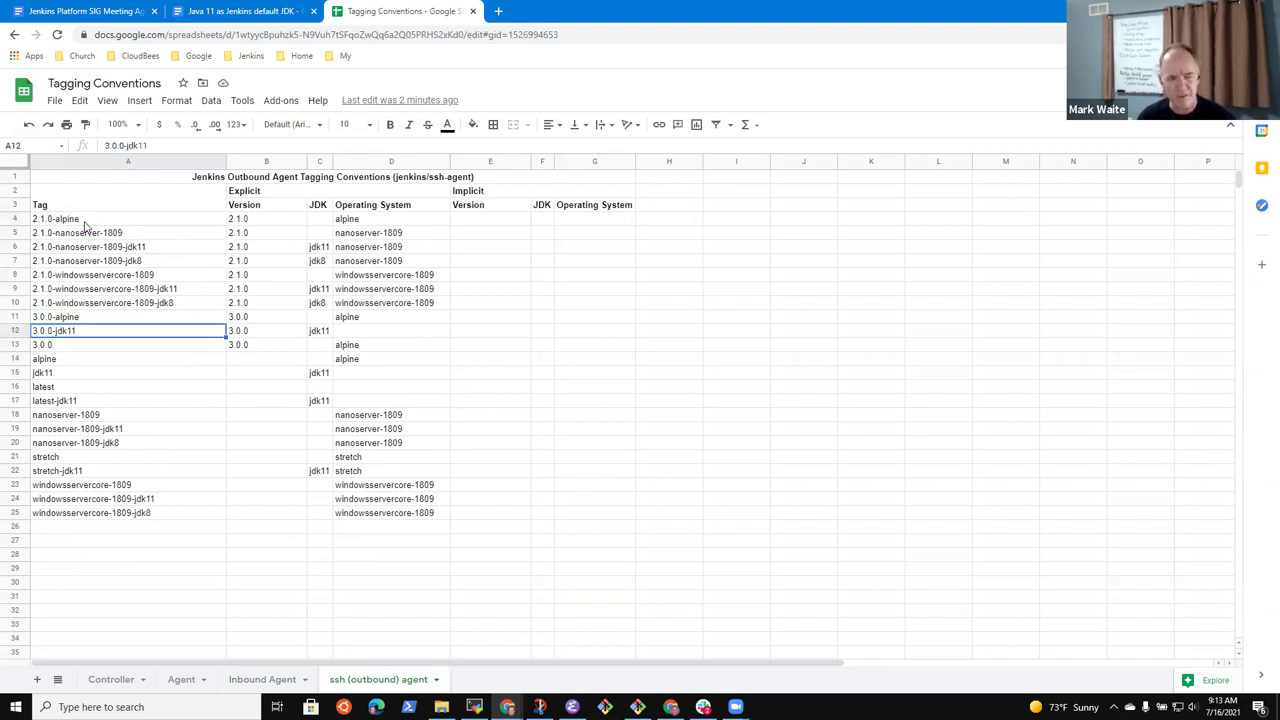
key("Down")
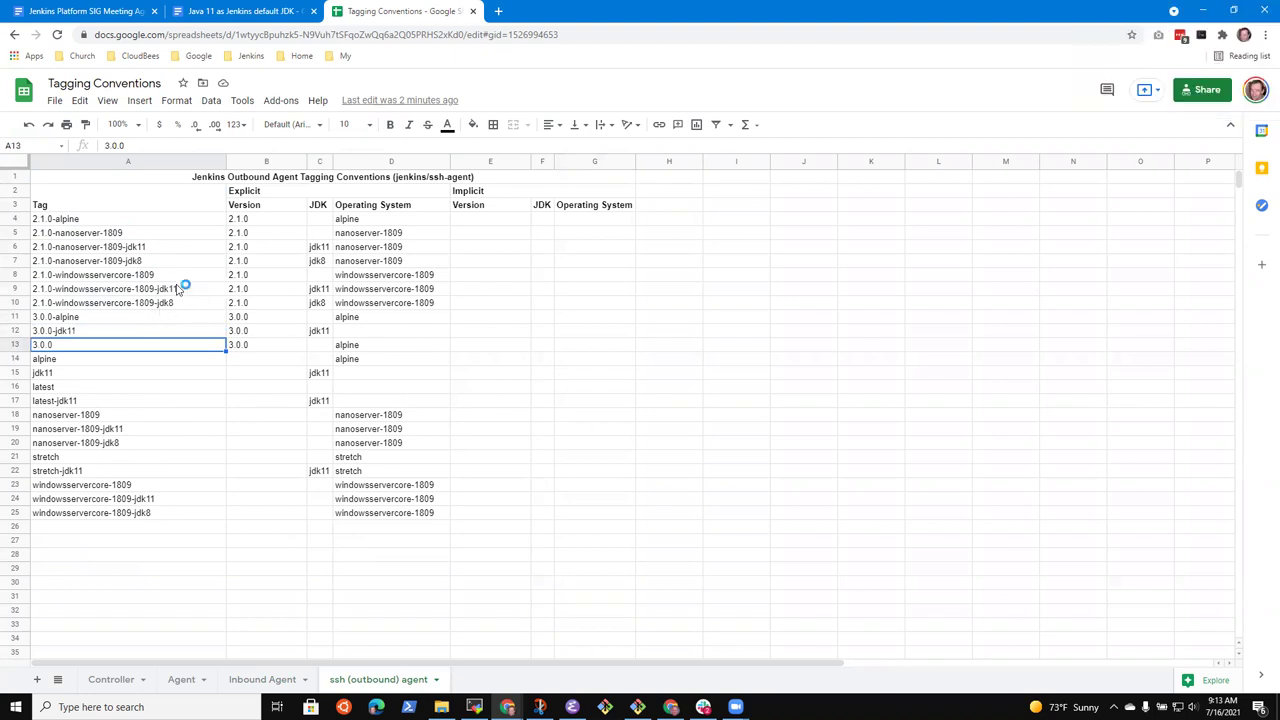
left_click(68, 232)
left_click(74, 220)
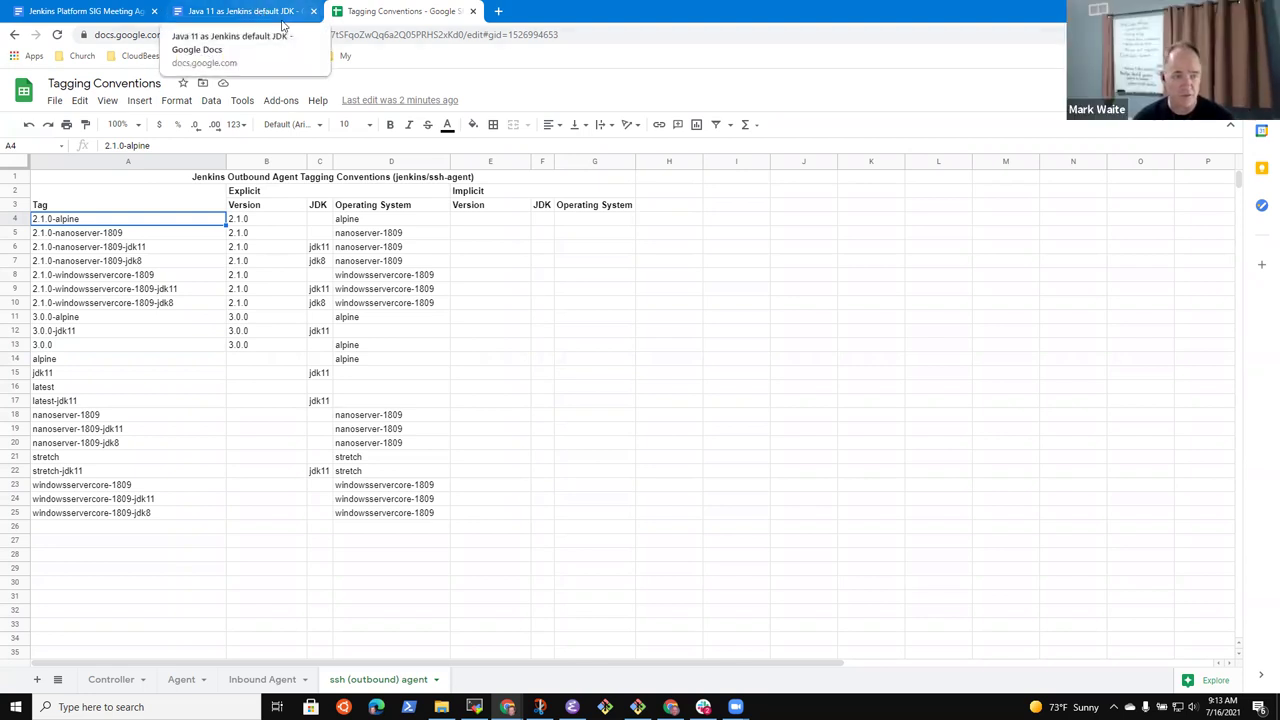
Flip through the open documents and the Inbound Agent, Agent and Controller sheets
left_click(300, 11)
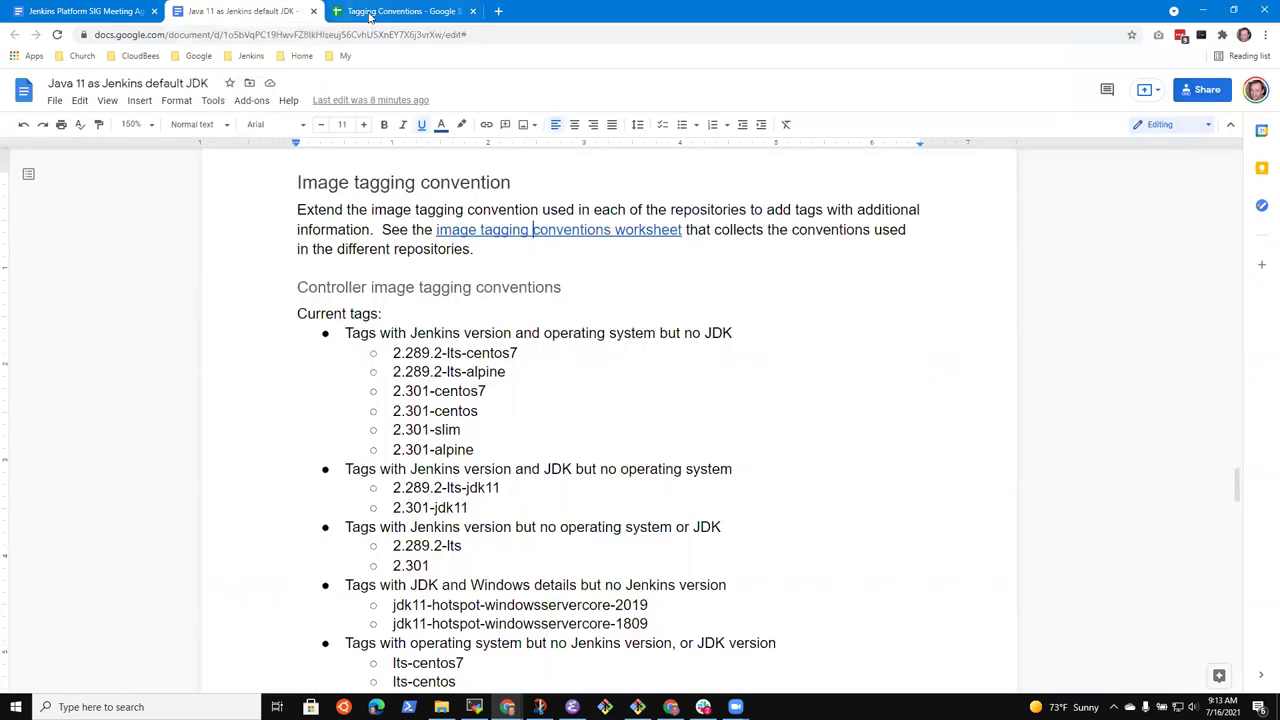
left_click(68, 11)
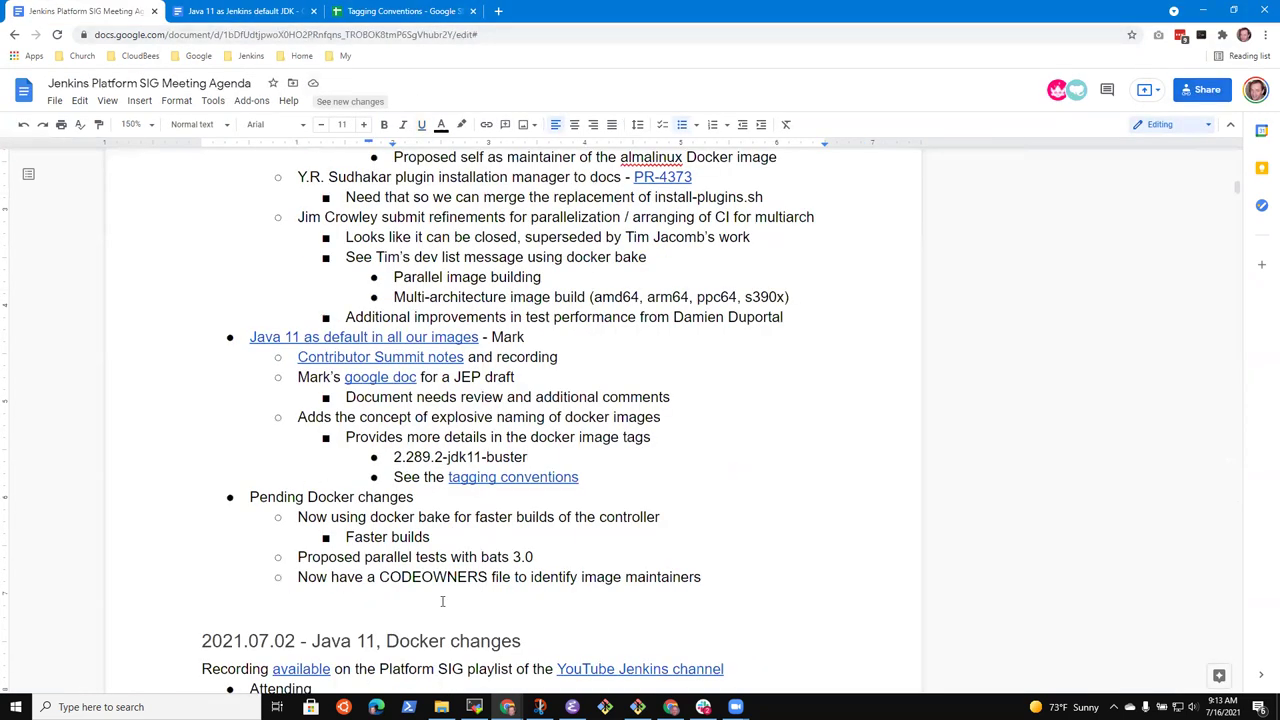
left_click(362, 14)
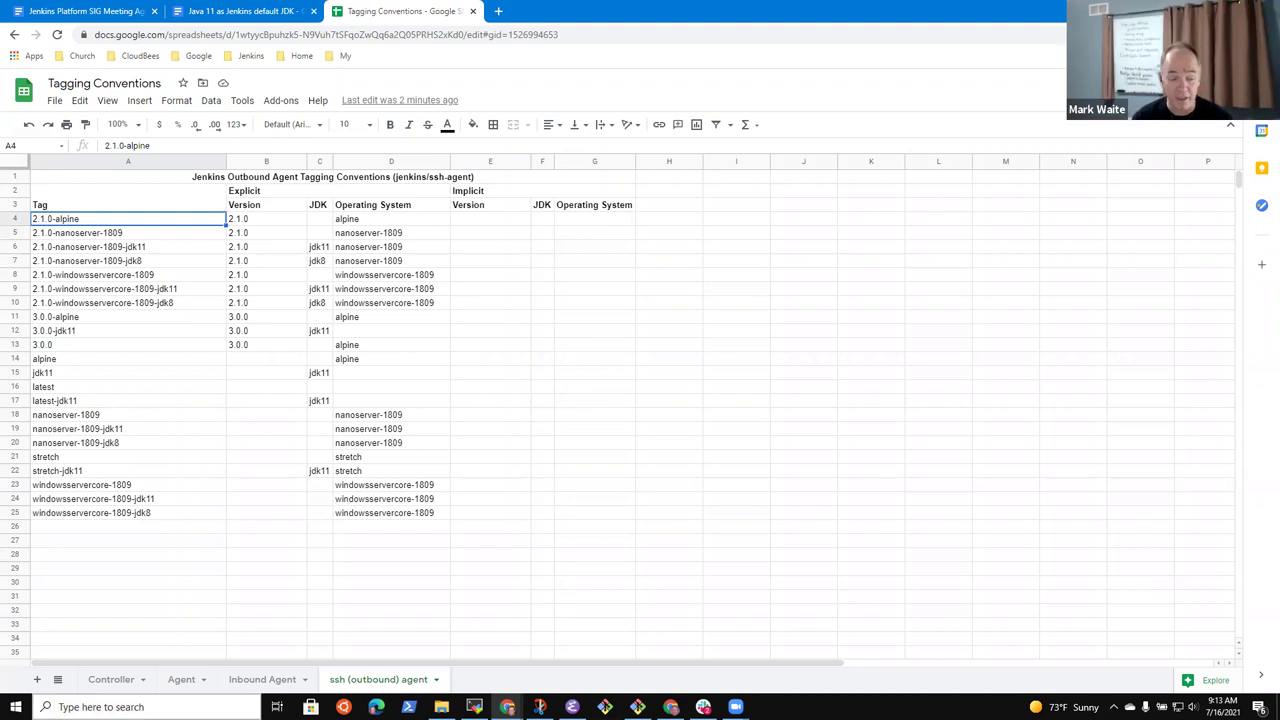
left_click(276, 686)
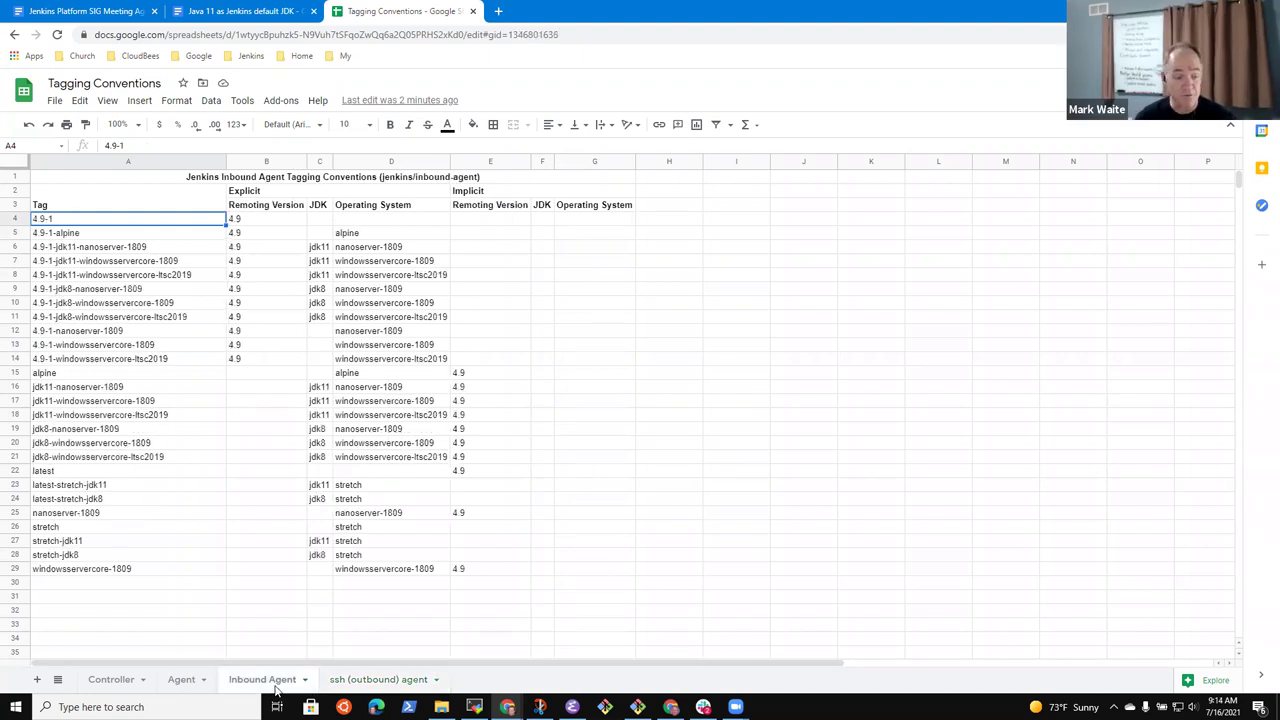
left_click(180, 686)
left_click(112, 680)
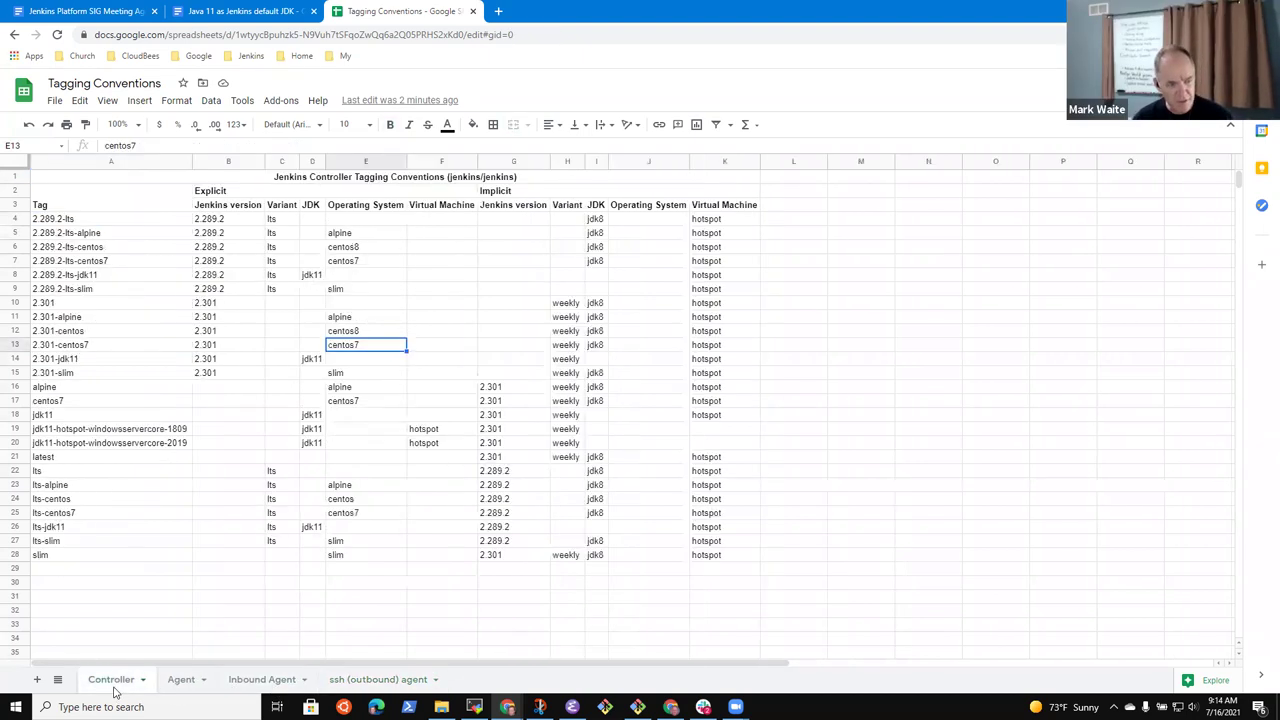
Review the Controller tags down to 2.301-slim and its implicit jdk8, then return to the agenda
left_click(90, 235)
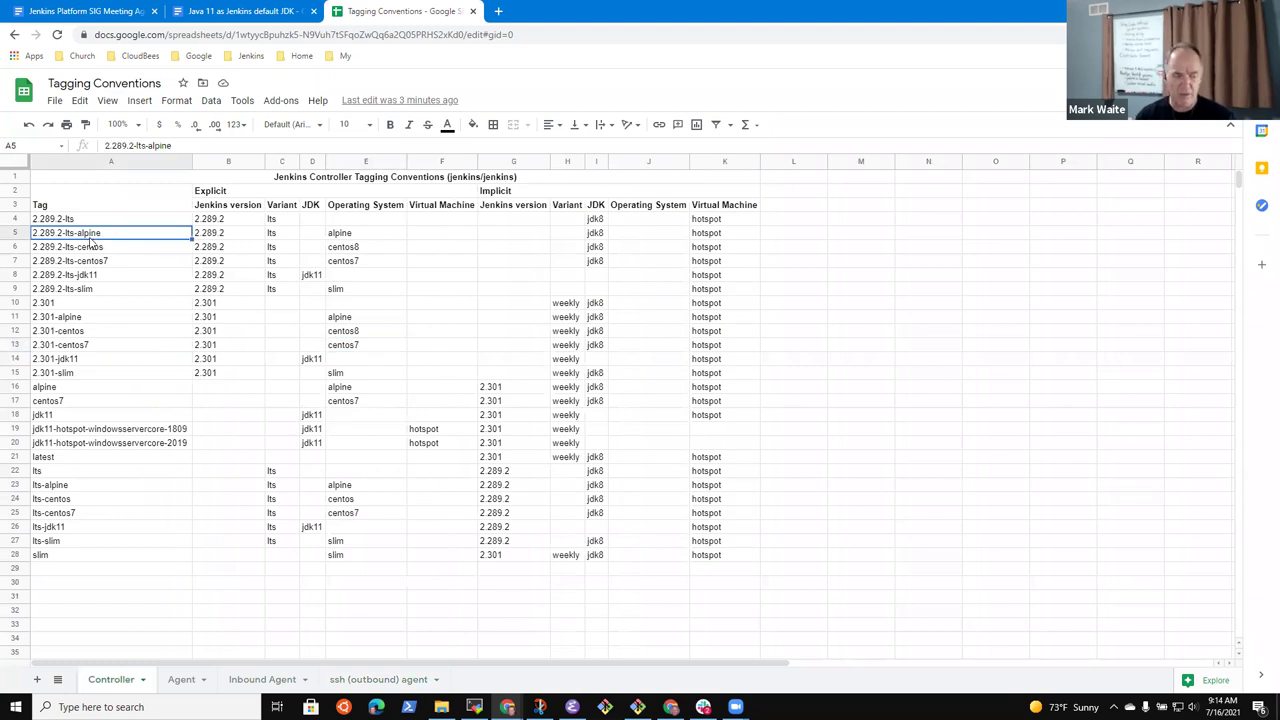
key("ctrl+Down")
key("Up")
key("Up")
key("Up")
key("Up")
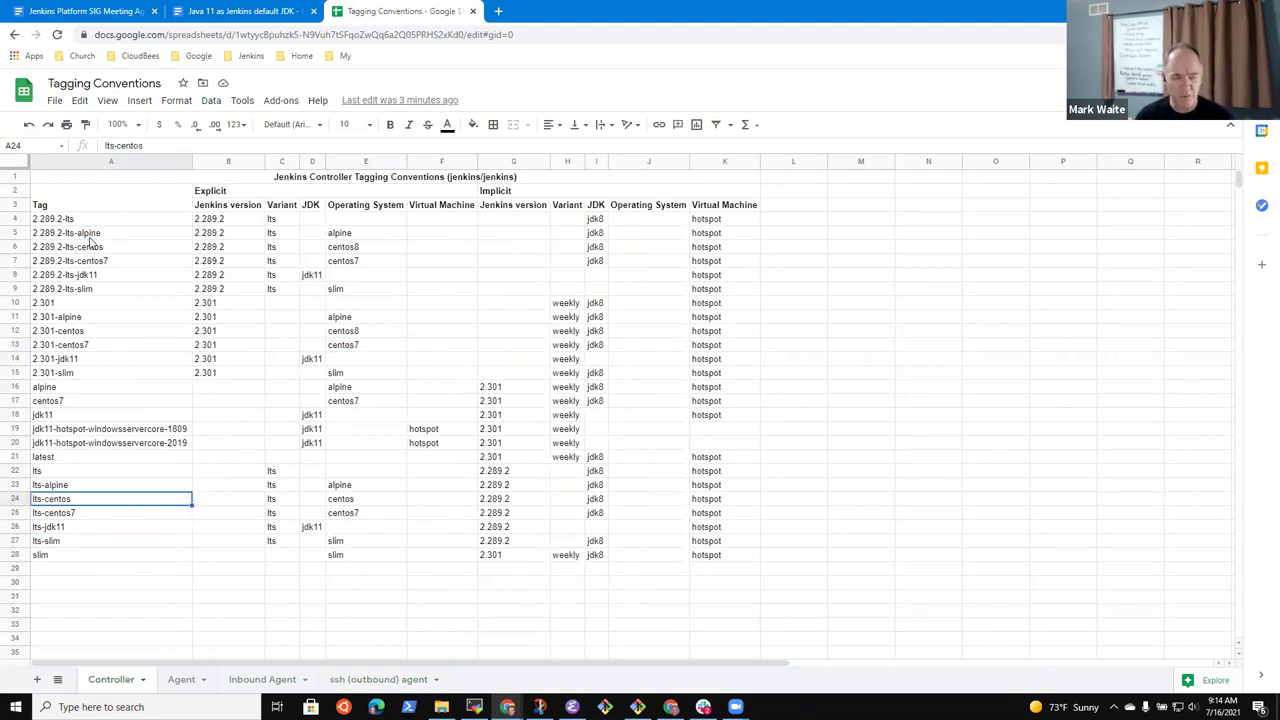
key("Up")
key("Up")
key("Up")
key("Up")
key("Up")
key("Up")
key("Up")
key("Up")
key("Up")
key("Right")
key("Right")
key("Right")
key("Right")
key("Right")
key("Right")
key("Right")
key("Right")
key("Left")
key("Left")
key("Left")
key("Left")
key("Left")
key("Left")
key("Left")
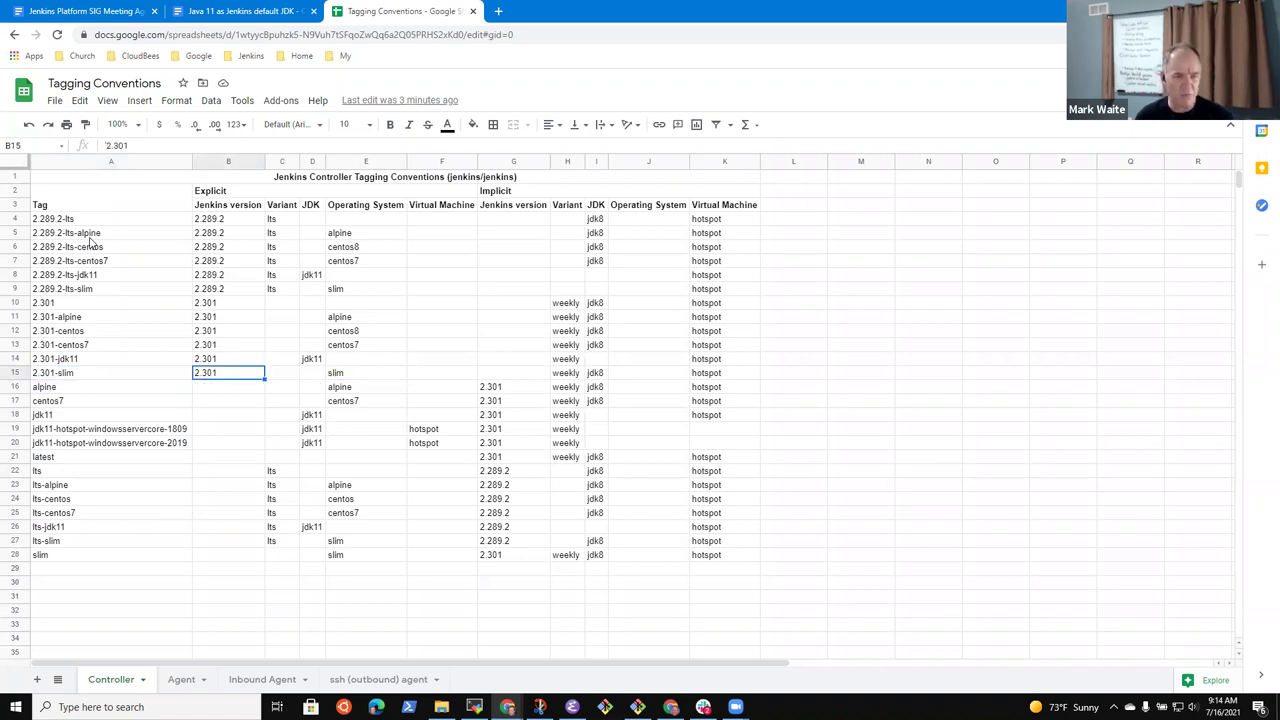
key("Left")
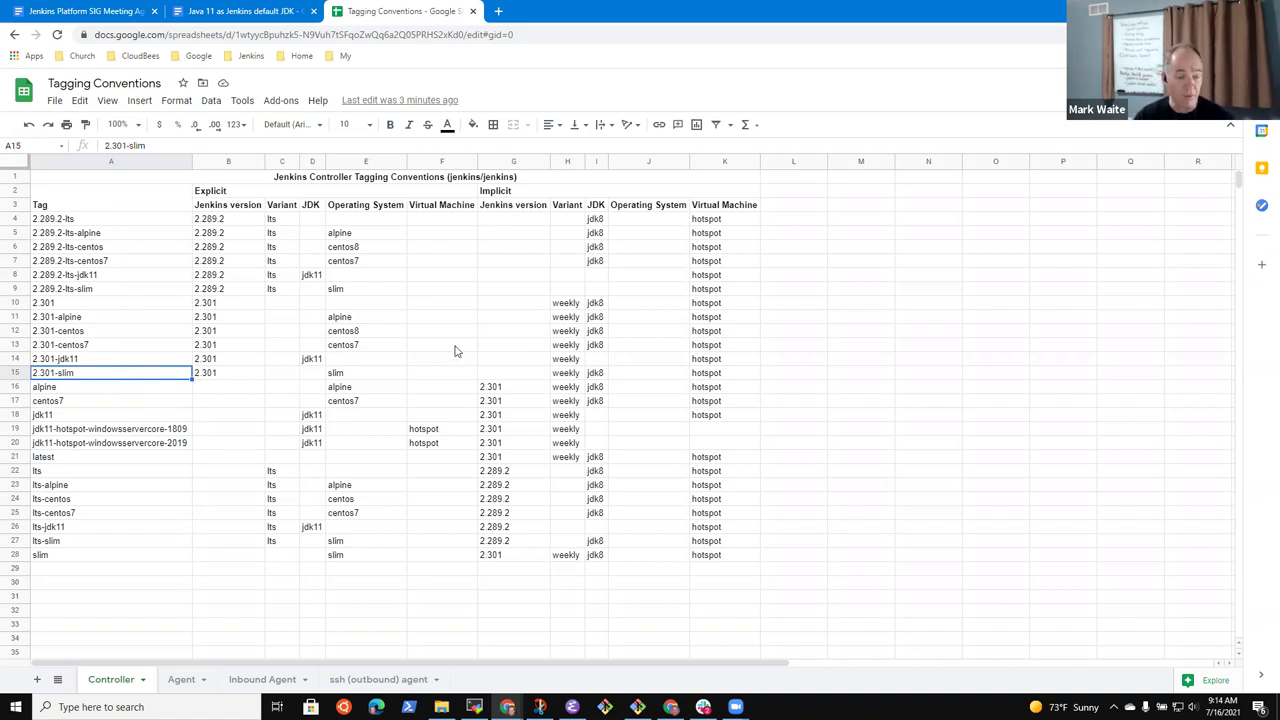
left_click(596, 376)
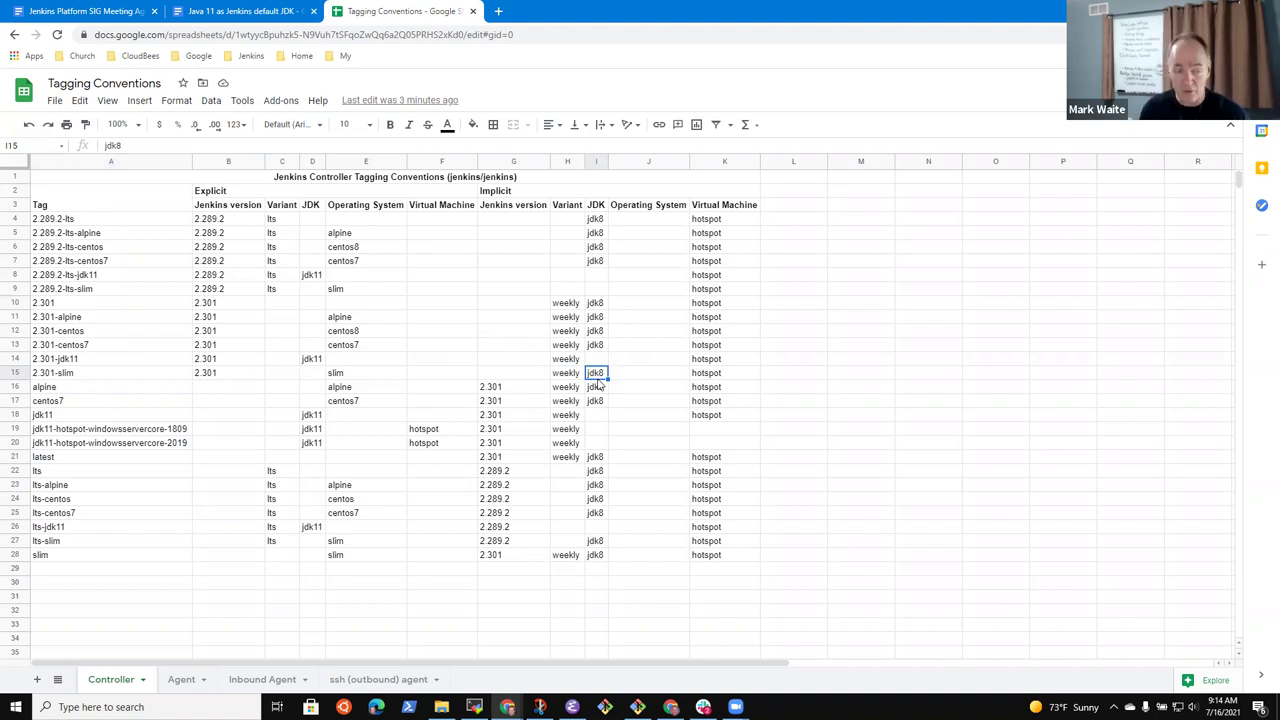
left_click(84, 12)
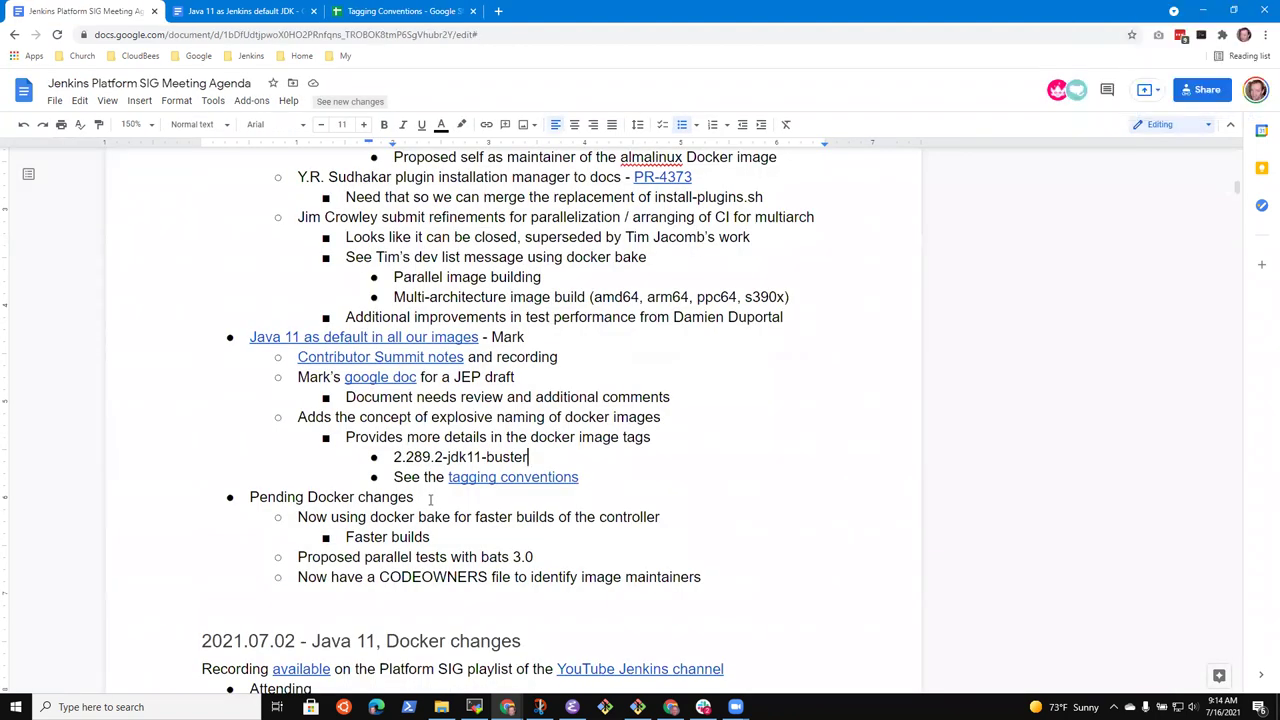
Correct the word after the tagging conventions link to 'worksheet'
key("Down")
key("End")
type("worksheet")
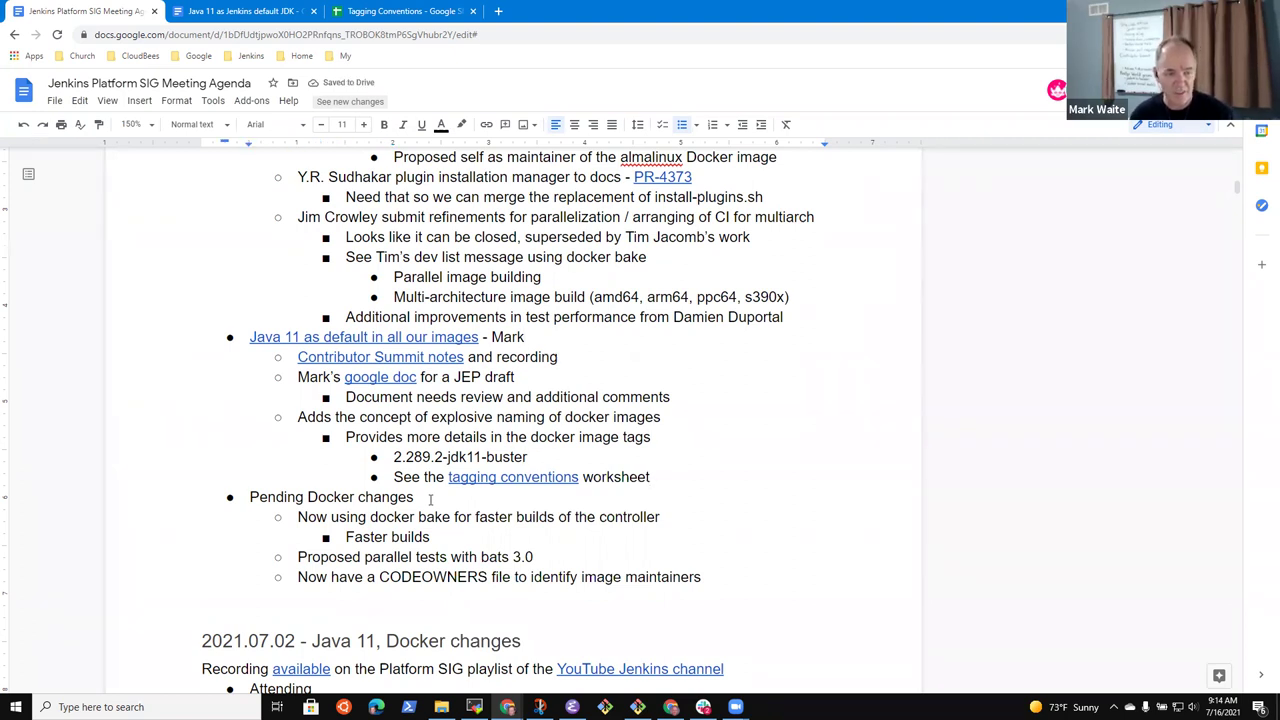
key("Up")
key("Up")
key("Up")
key("Up")
key("Up")
key("Up")
key("Up")
key("shift+Home")
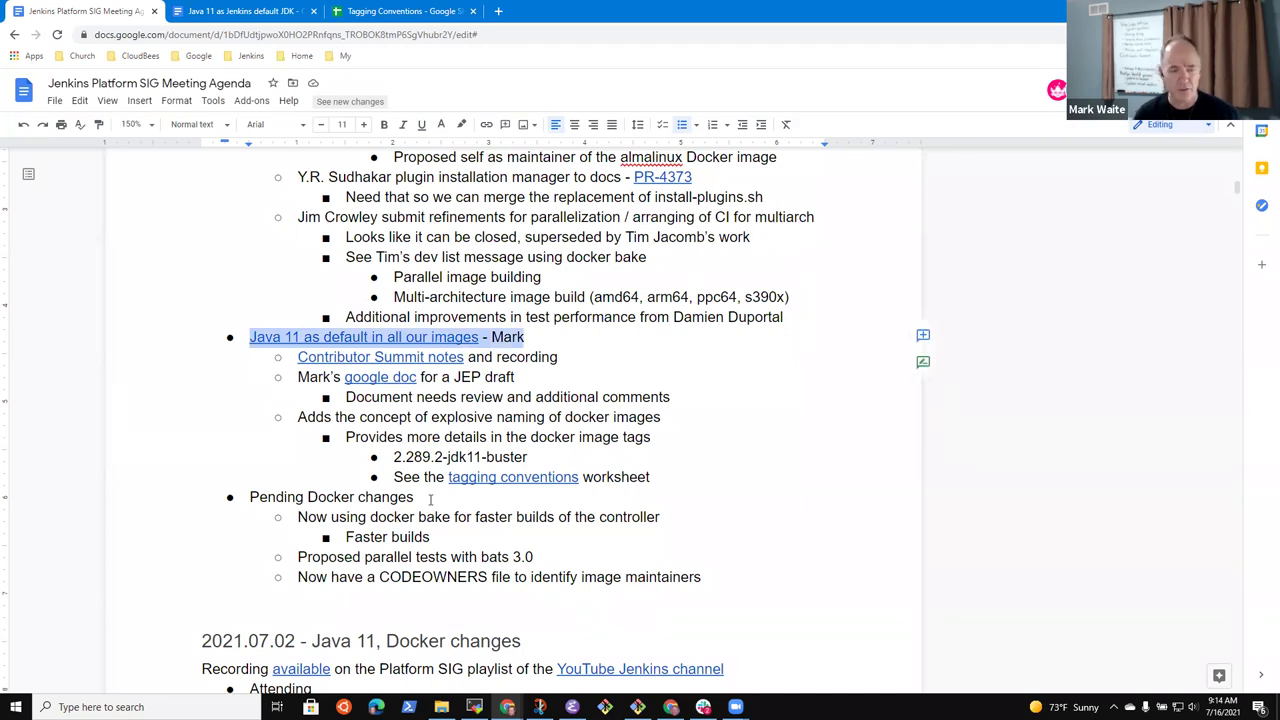
key("Down")
key("Down")
key("Down")
key("Down")
key("Down")
key("Down")
key("Down")
key("Delete")
key("End")
key("ctrl+z")
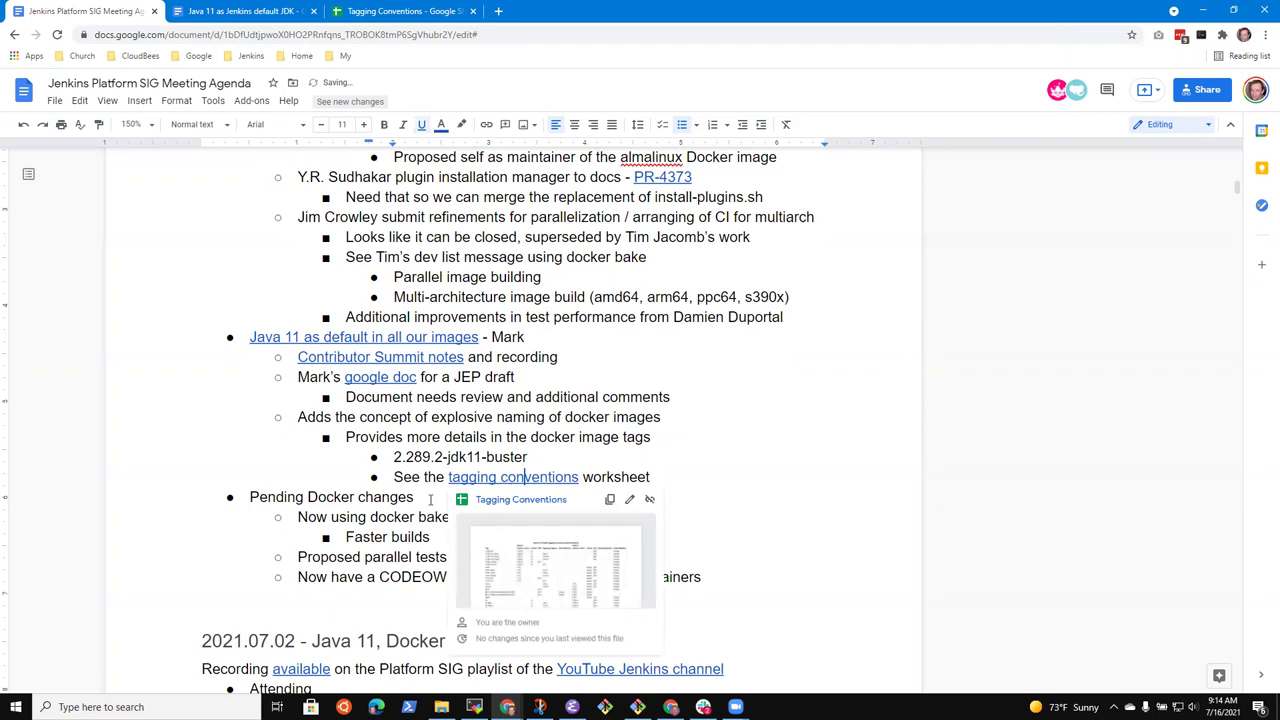
key("End")
Add a sub-topic bullet 'Jenkins LTS baseline version is not yet selected for Sep 2021'
key("Return")
key("shift+Tab")
key("shift+Tab")
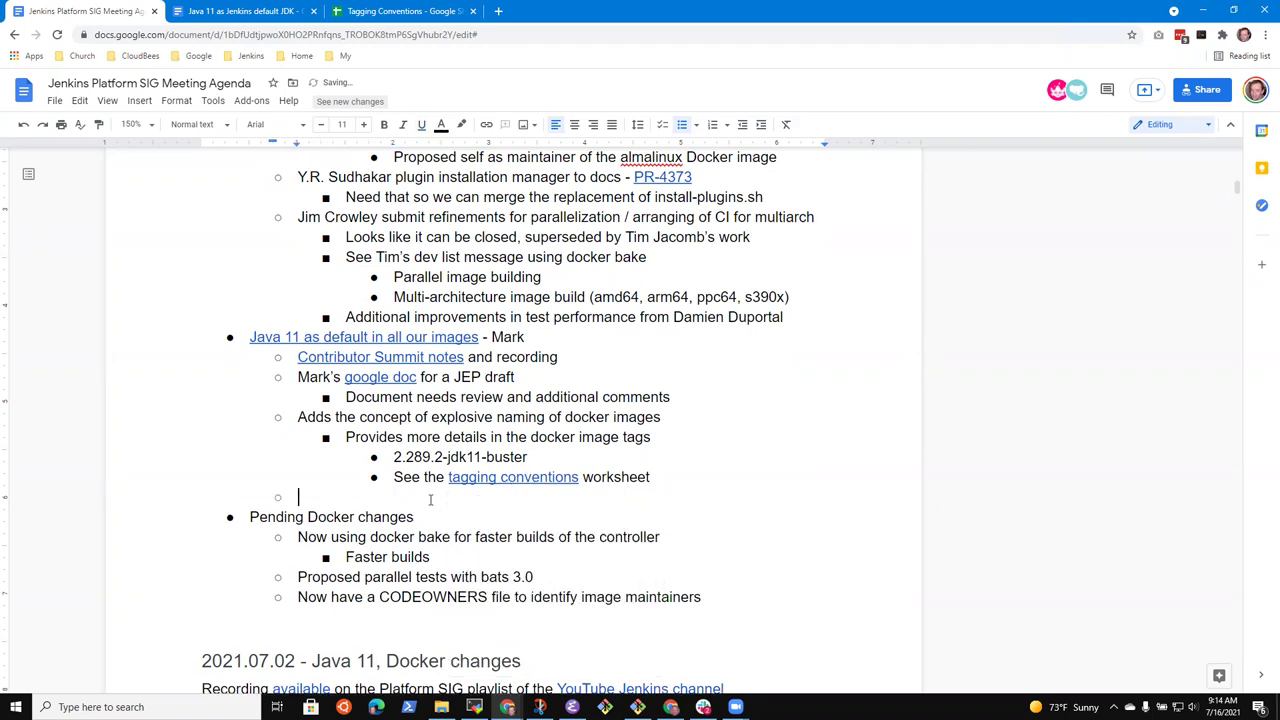
type("Jenkins ")
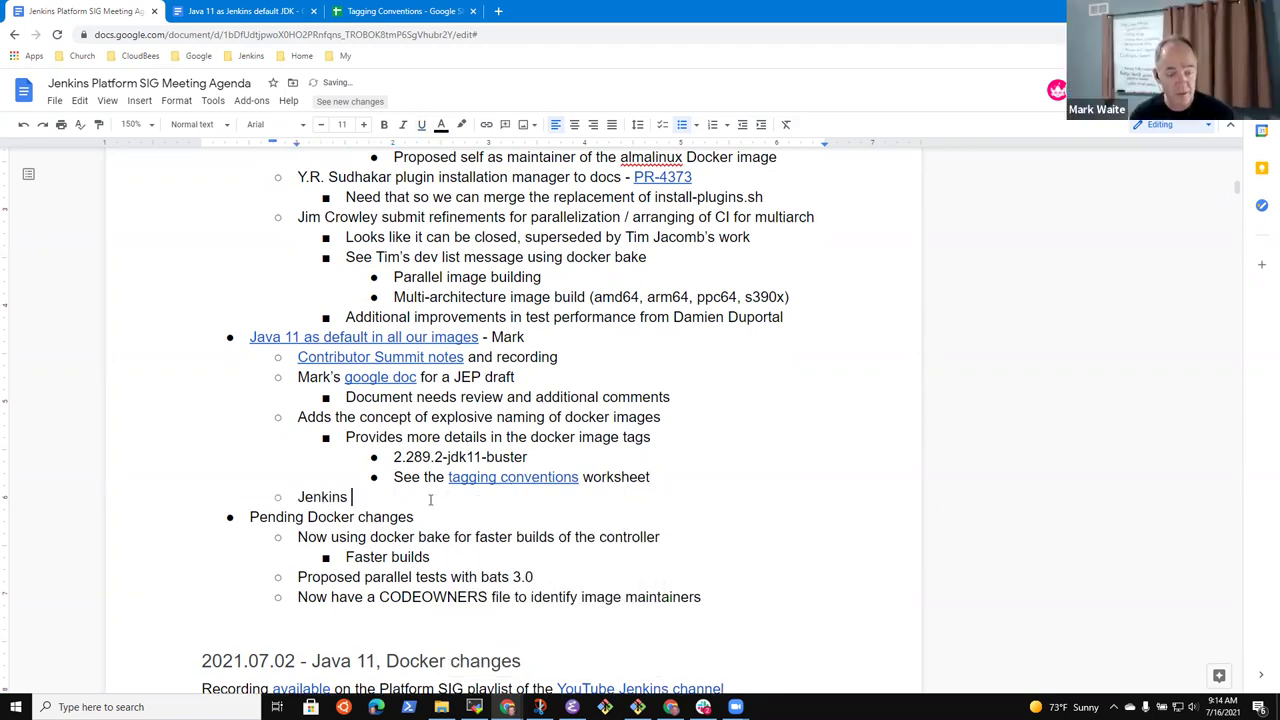
type("LTS basel")
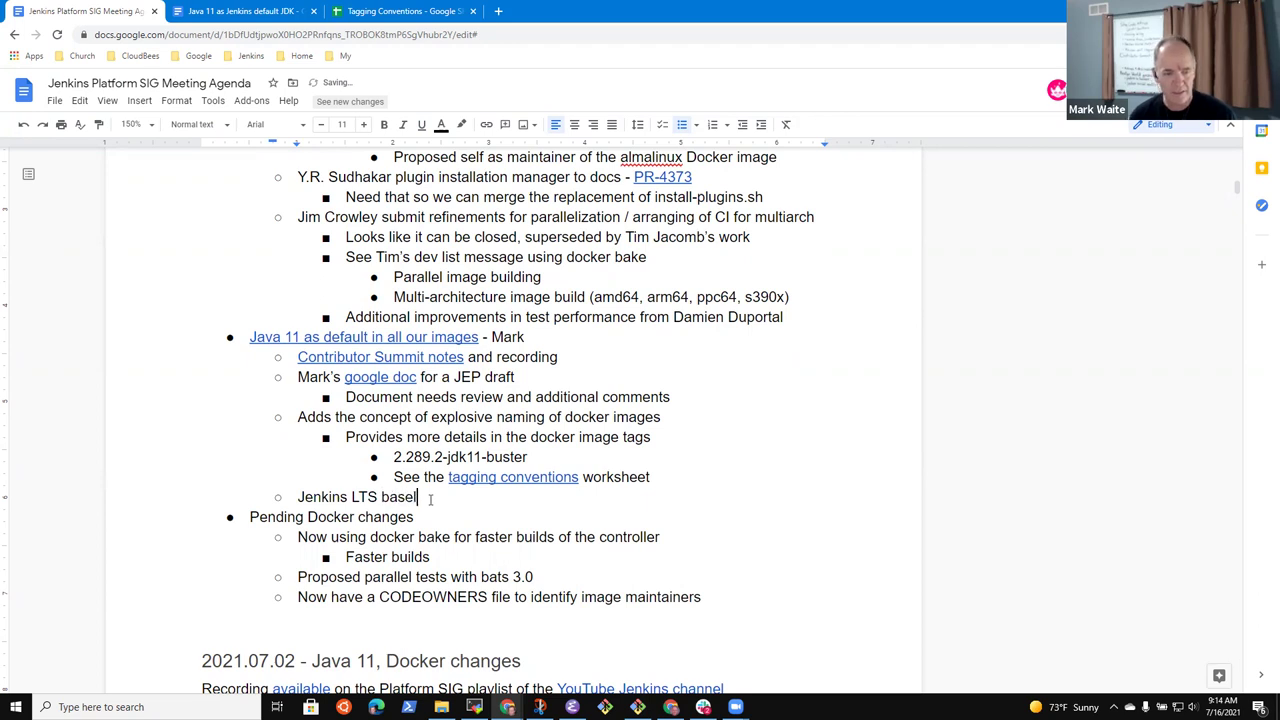
type("ine version")
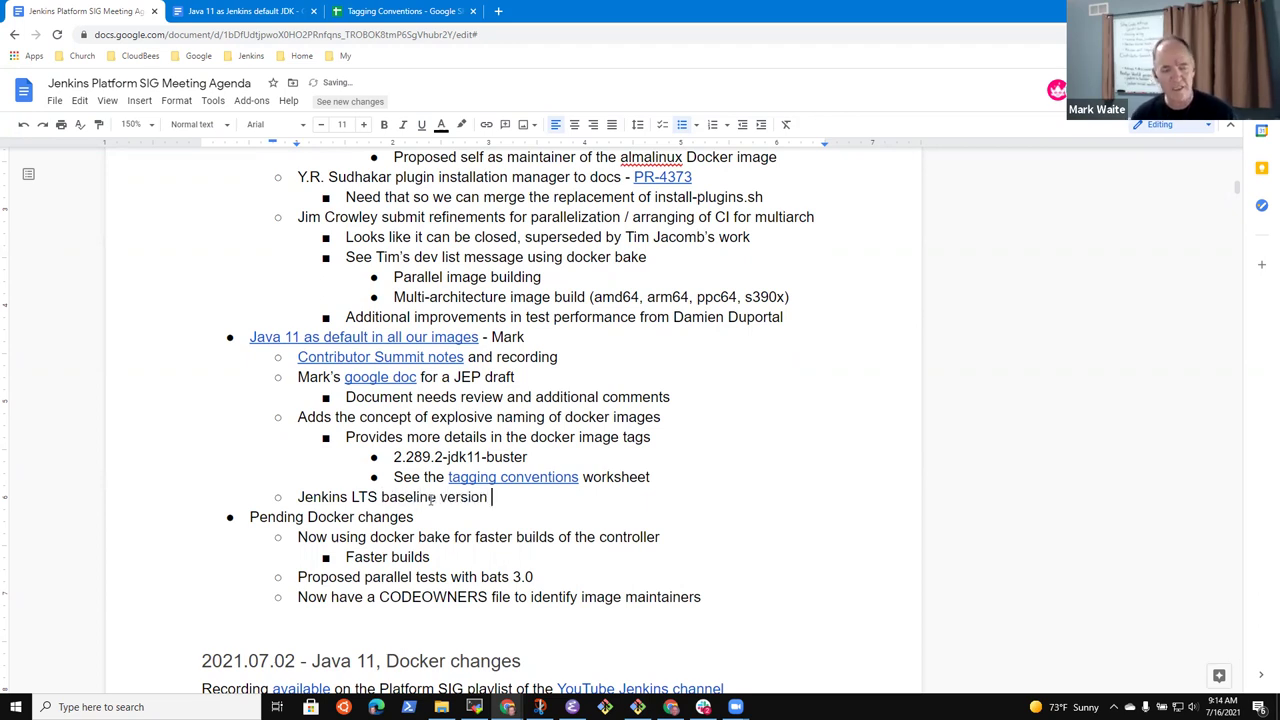
type(" is not yet seel")
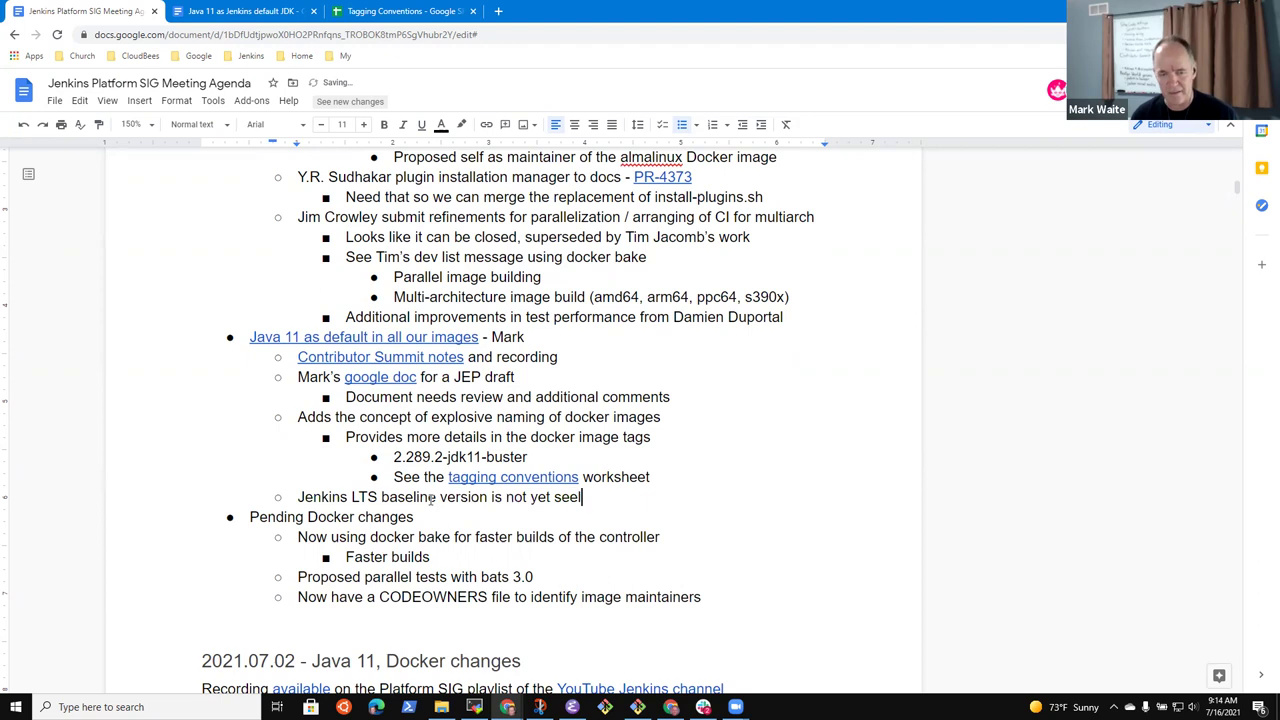
type("cte")
key("BackSpace")
key("BackSpace")
key("BackSpace")
key("BackSpace")
key("BackSpace")
key("BackSpace")
key("BackSpace")
type("e")
key("BackSpace")
type("seelecte")
key("ctrl+BackSpace")
type("selected for Sep 2021")
Add an indented sub-bullet noting a contributor started the developer mailing list thread to get the answer
key("Return")
key("Tab")
type("Mark started the trhead")
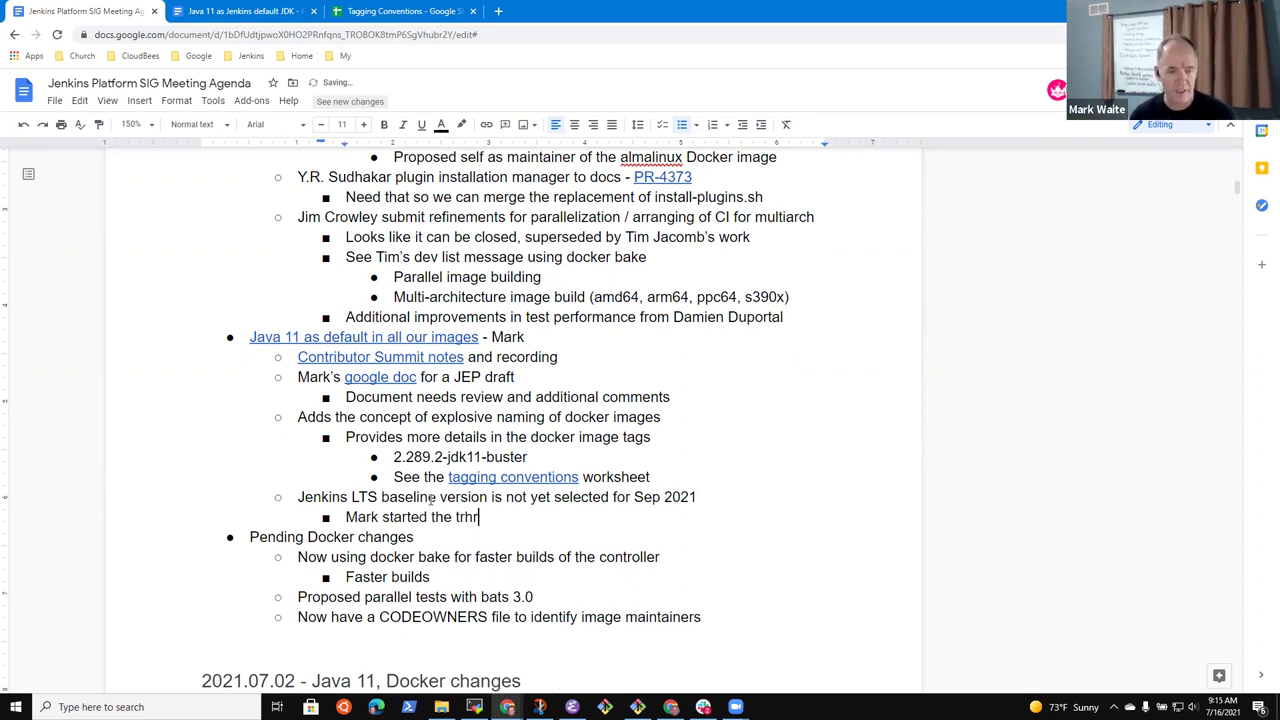
key("BackSpace")
key("BackSpace")
key("BackSpace")
key("BackSpace")
key("BackSpace")
key("BackSpace")
type("developer")
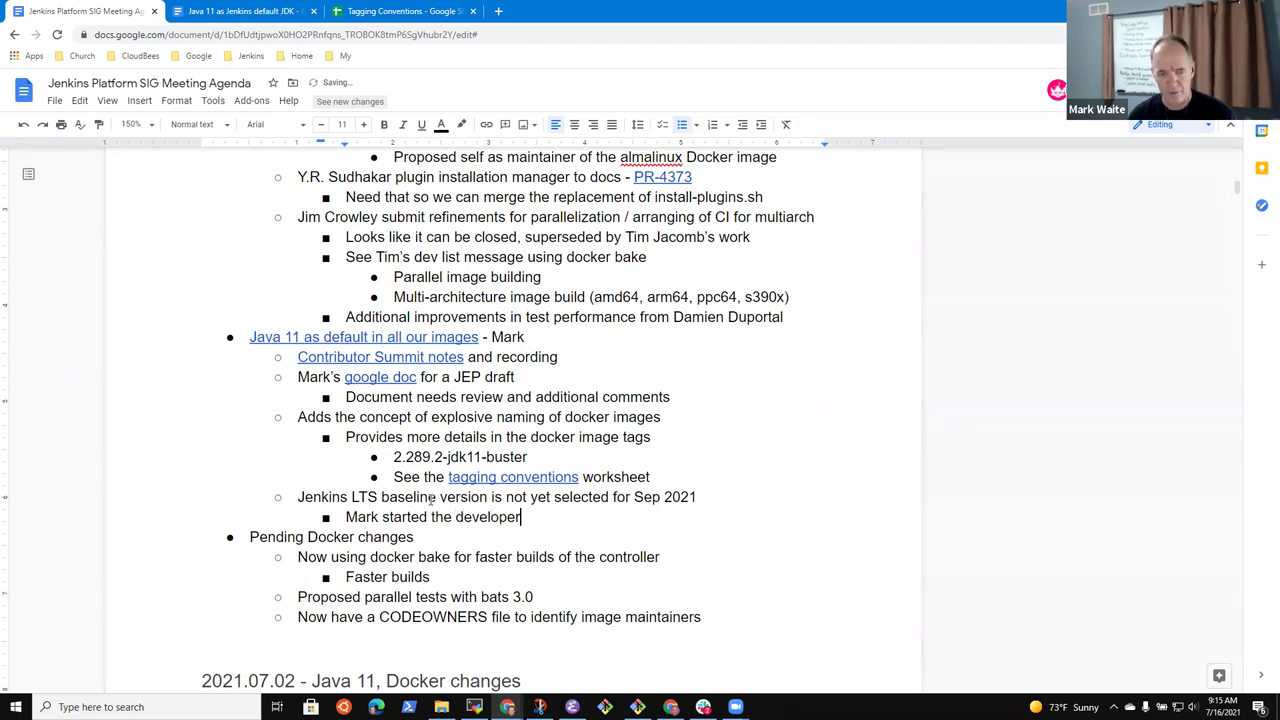
type(" mailing listthre")
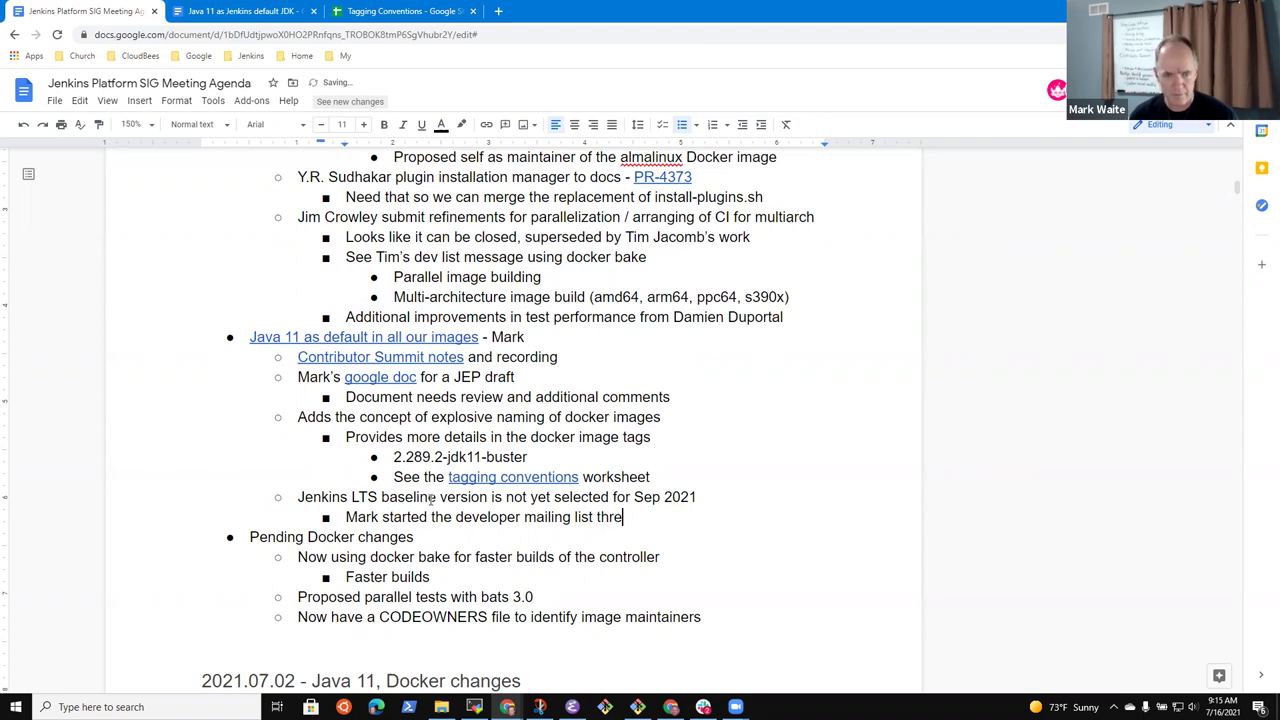
type("ad to egt the")
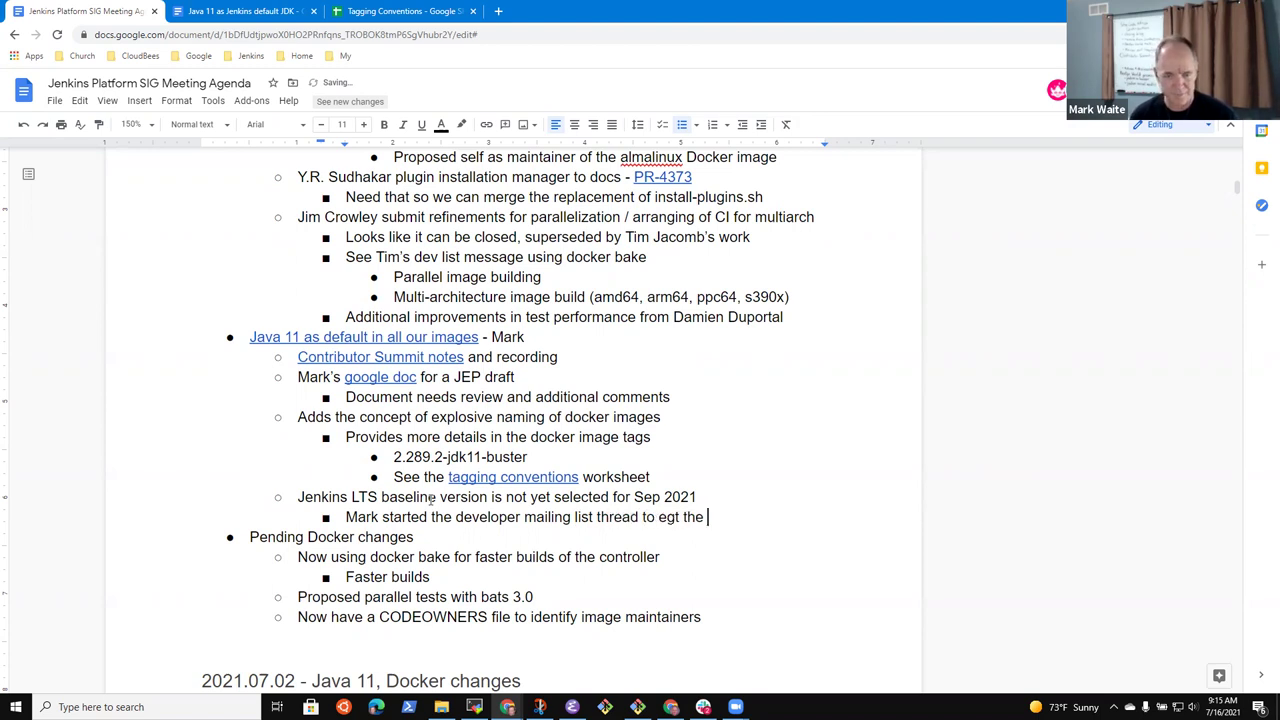
key("BackSpace")
key("BackSpace")
key("BackSpace")
key("BackSpace")
key("BackSpace")
key("BackSpace")
type("tge")
key("BackSpace")
key("BackSpace")
key("BackSpace")
type("get the answer")
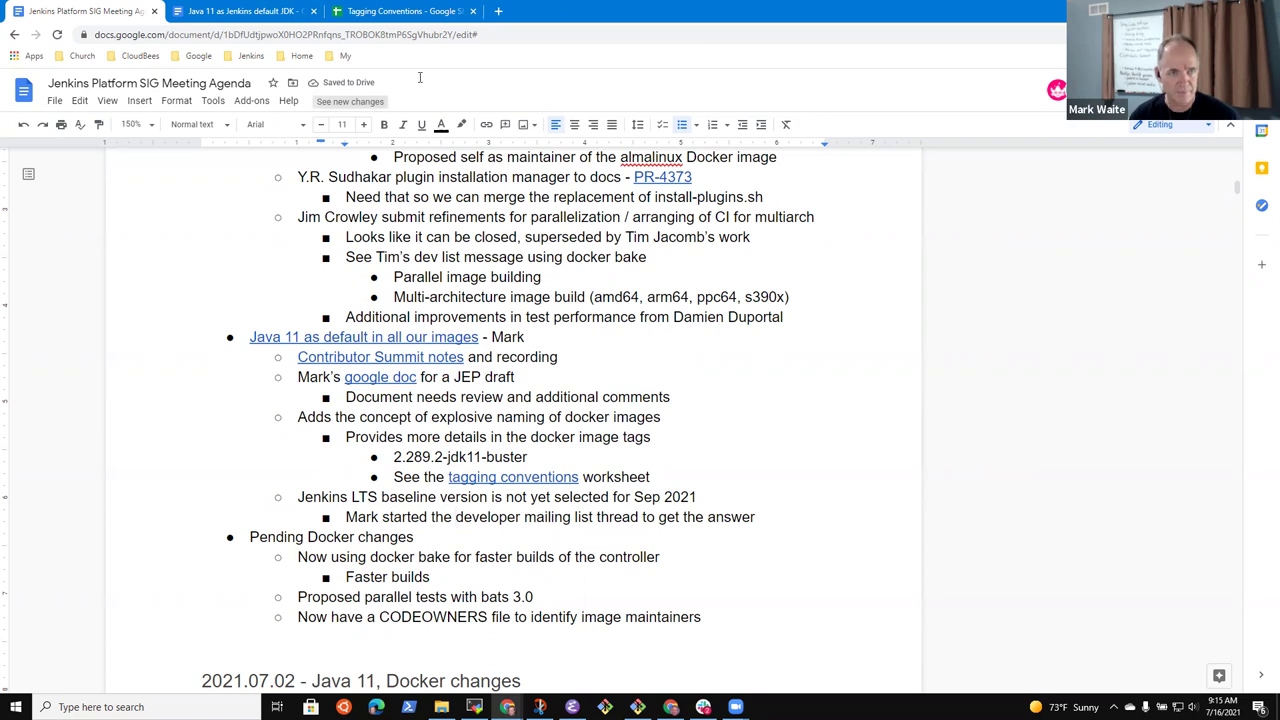
Copy the Jenkins Developers group link to the 'Choosing Jenkins September LTS release baseline' message
left_click(498, 11)
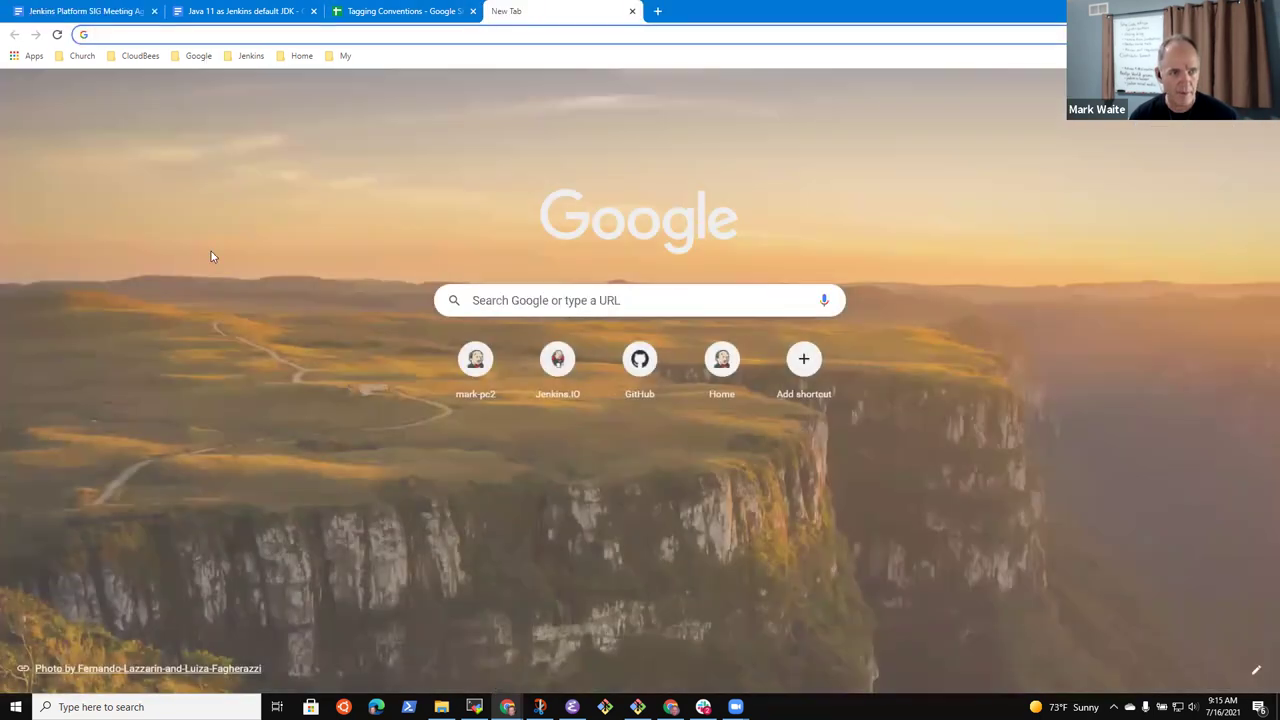
left_click(198, 55)
left_click(200, 134)
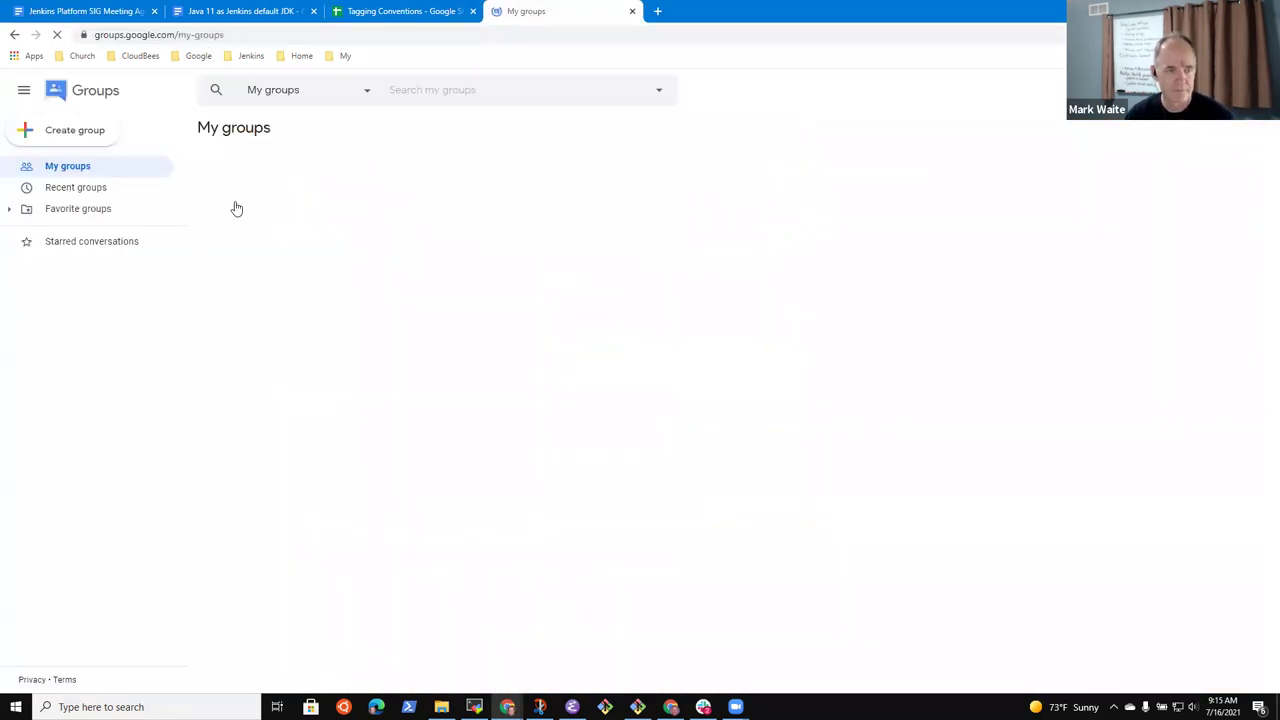
left_click(283, 400)
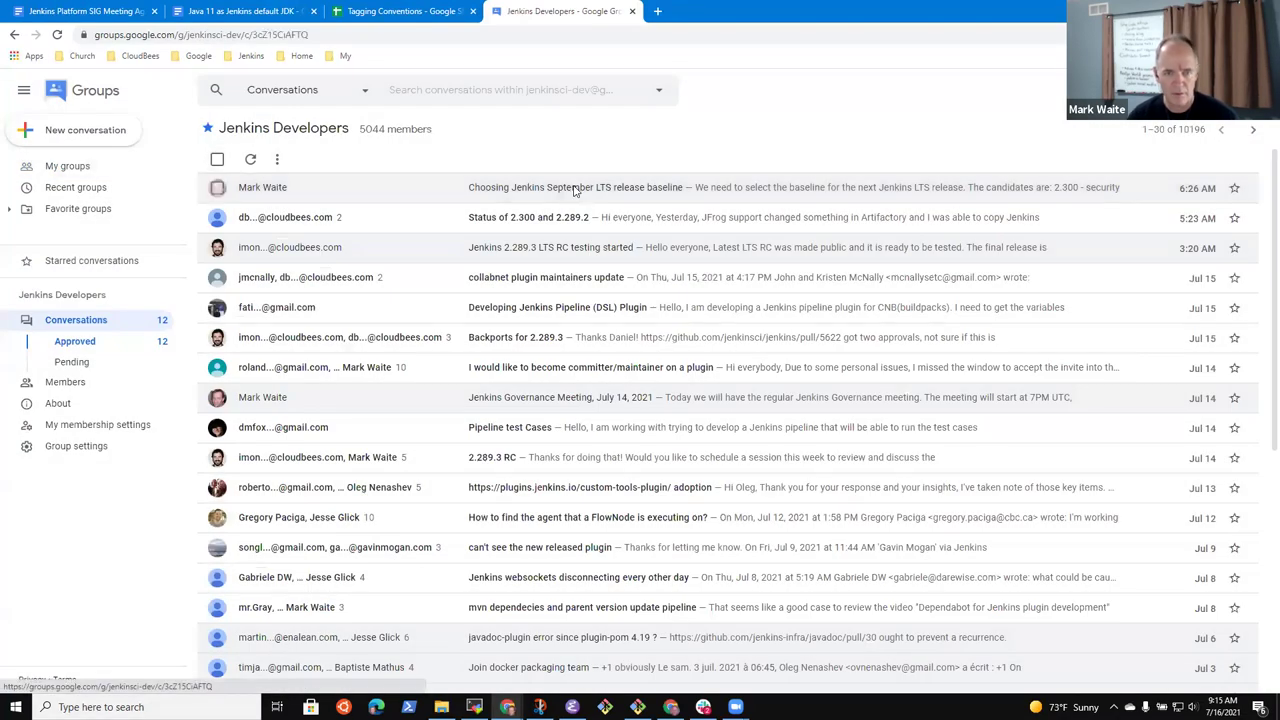
left_click(575, 190)
left_click(1264, 208)
key("Return")
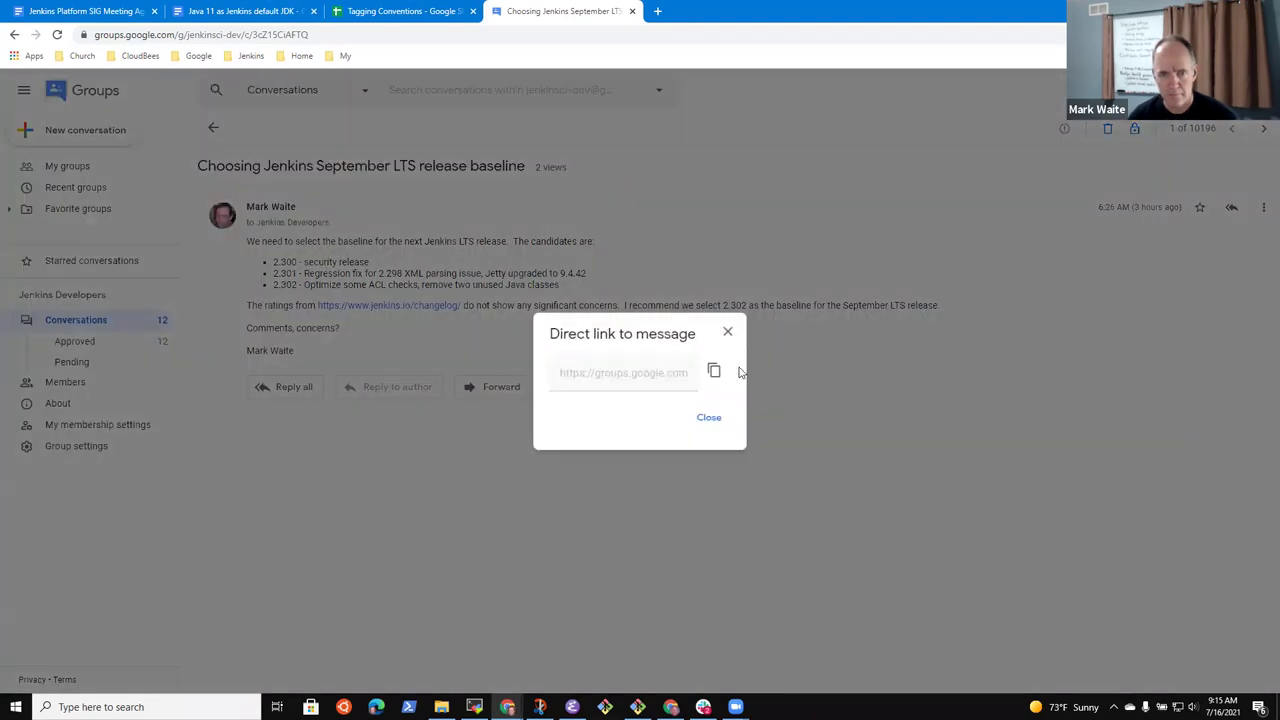
left_click(714, 371)
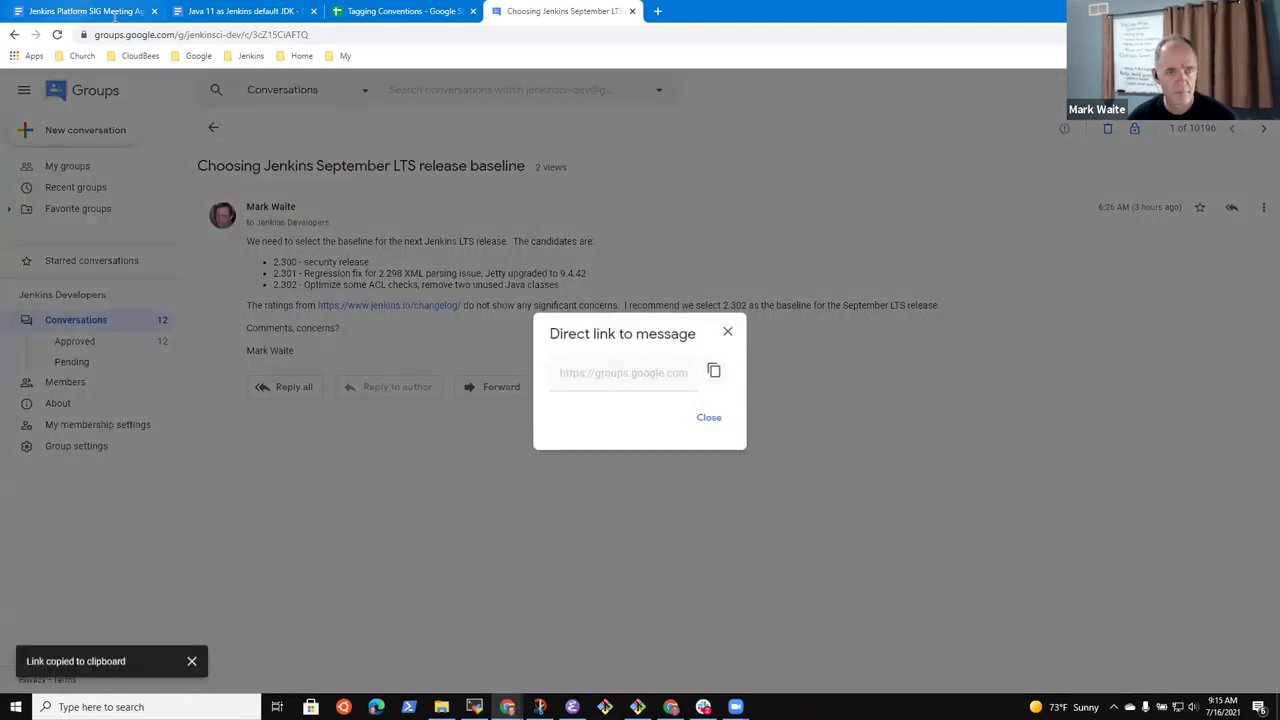
left_click(80, 12)
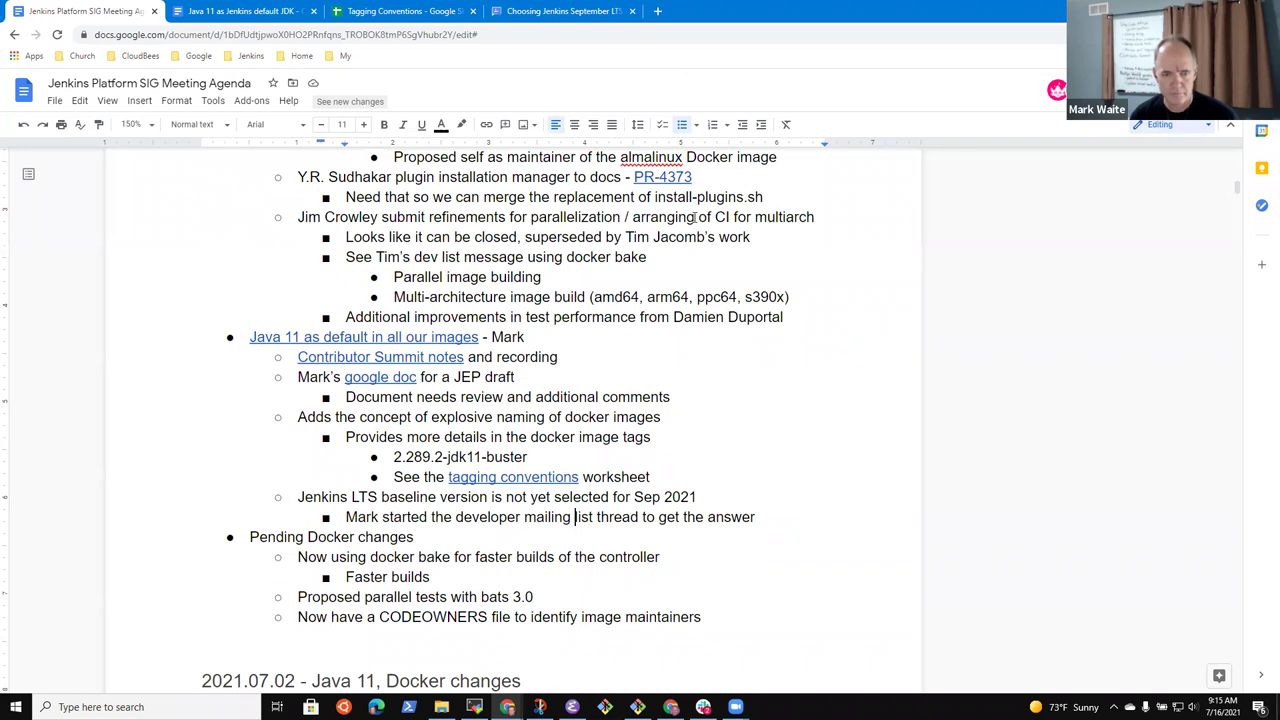
Link 'developer mailing list thread' to the copied Google Groups conversation URL
key("ctrl+shift+Right")
key("ctrl+shift+Right")
key("ctrl+shift+Right")
key("ctrl+shift+Right")
key("shift+Left")
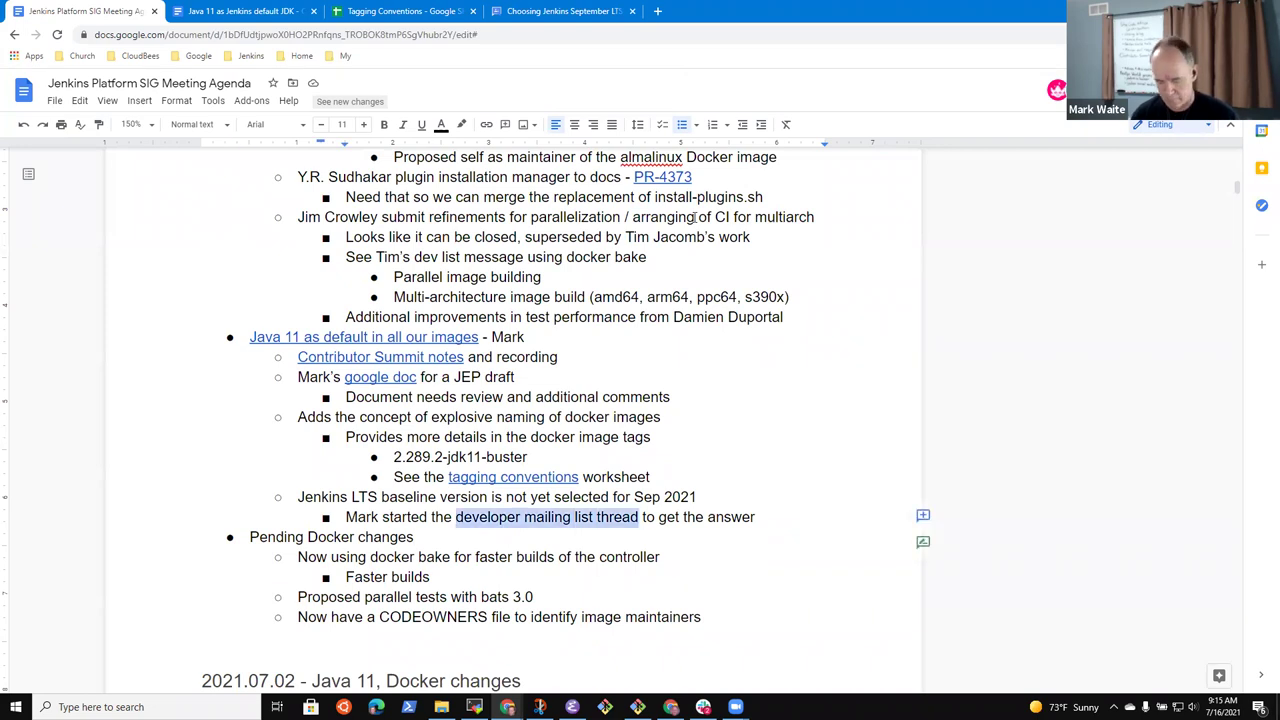
key("ctrl+k")
key("ctrl+v")
key("Return")
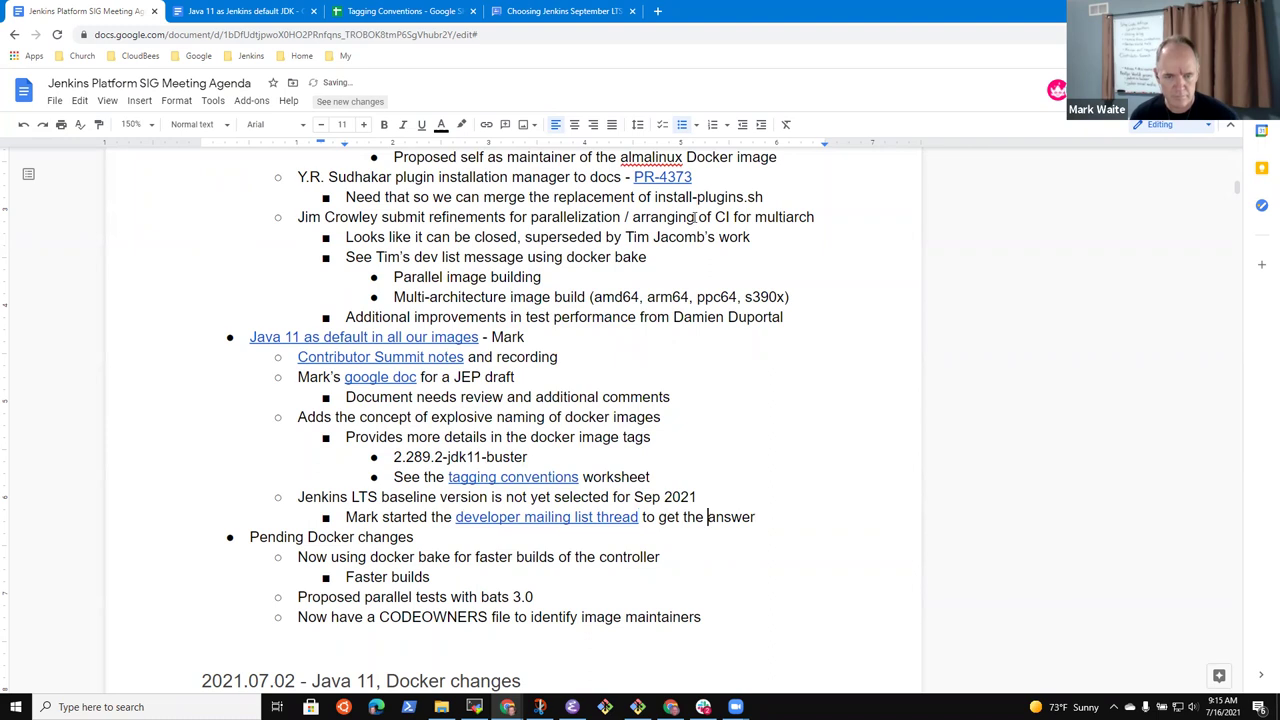
Replace the sub-bullet's ending 'get the answer' with 'choose the LTS baseline'
key("shift+End")
type("choose t")
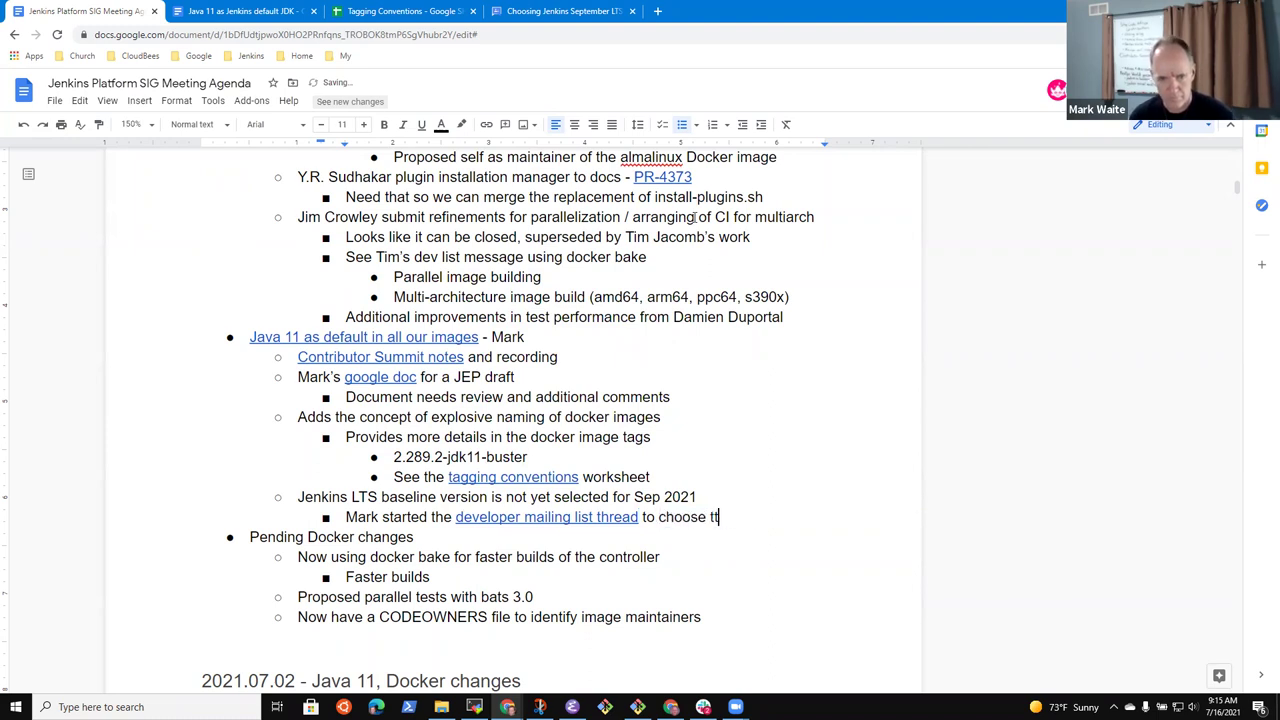
type("he LTS base")
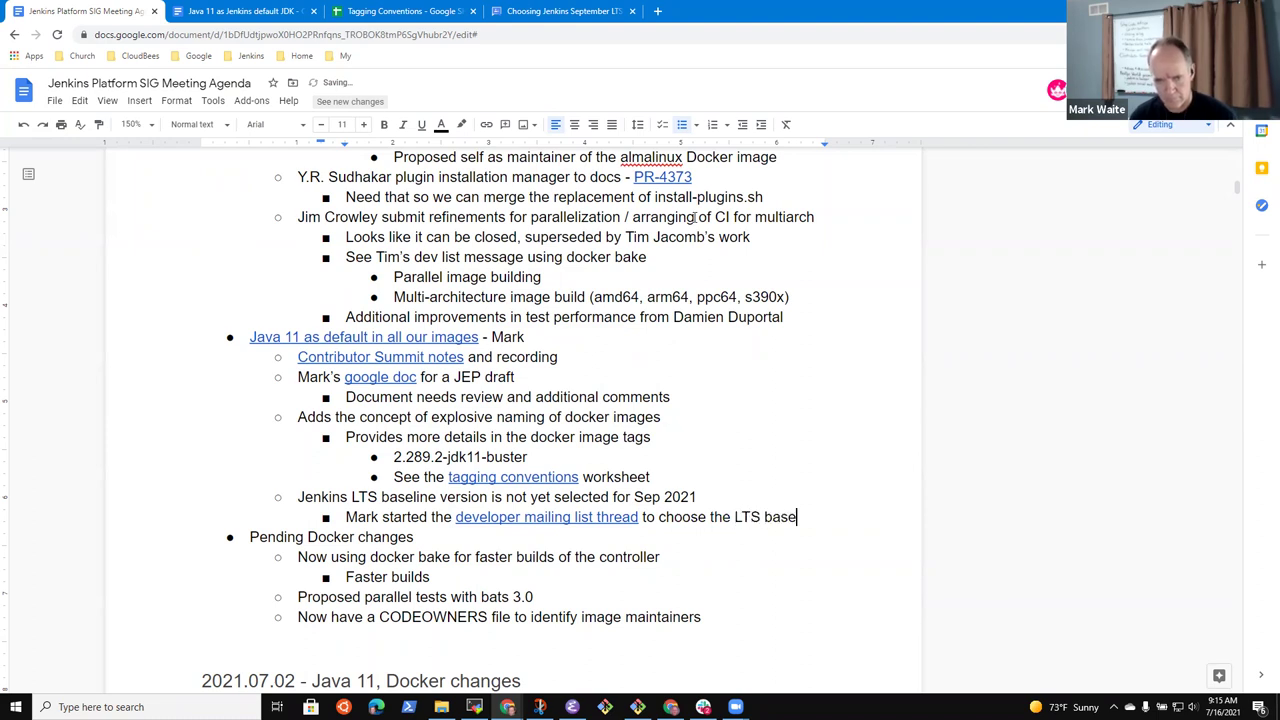
type("line")
Add nested candidate version bullets 2.300, 2.301 and 2. under the thread note
key("Return")
key("Tab")
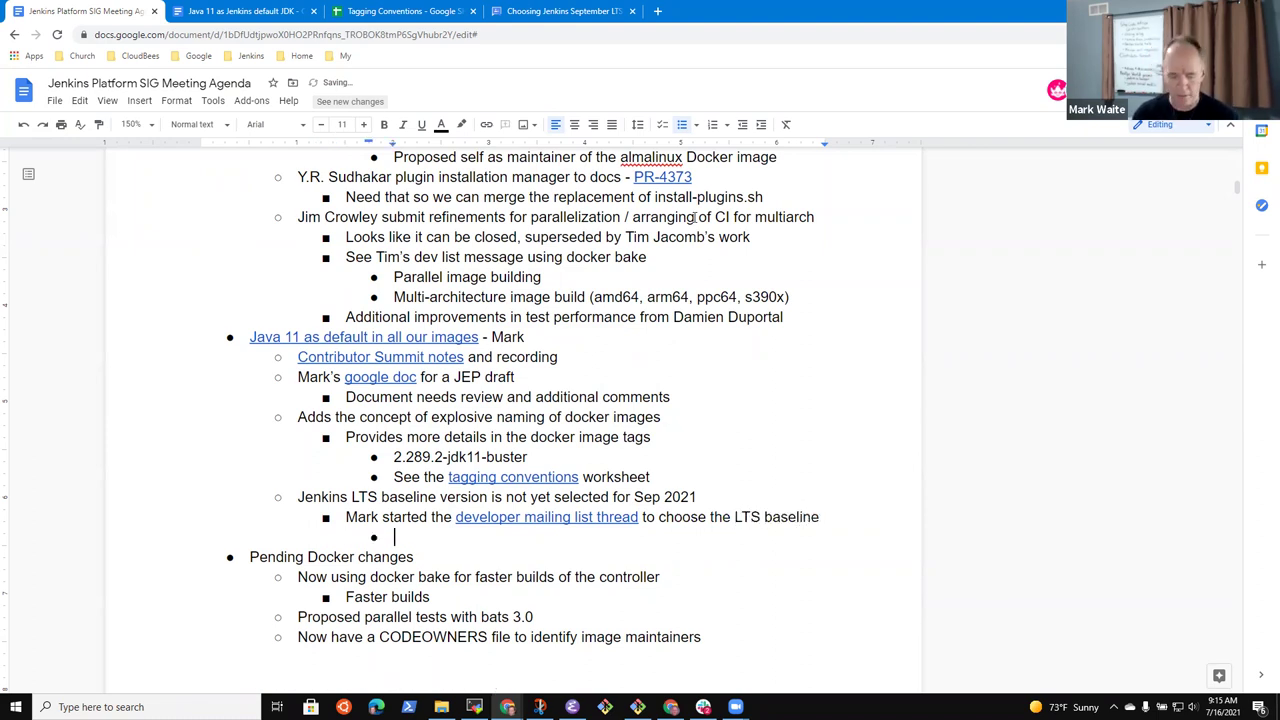
type("2.30")
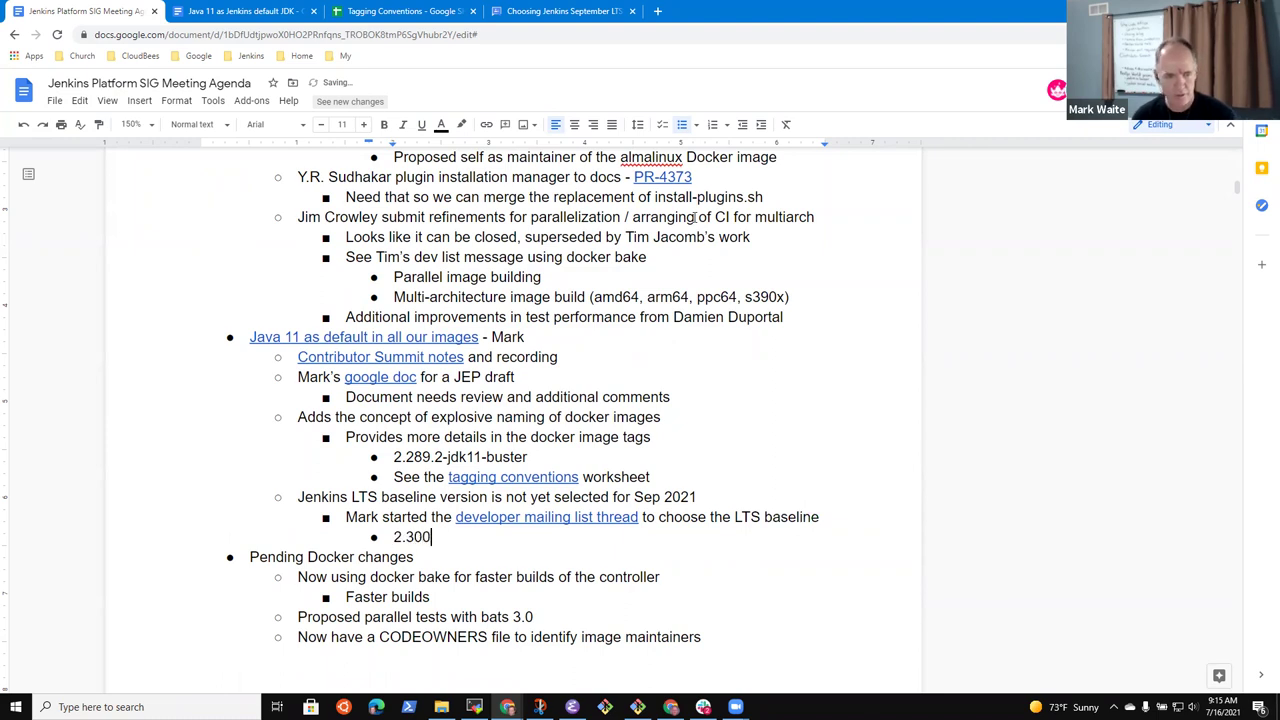
type("0")
key("Return")
type("2.301")
key("Return")
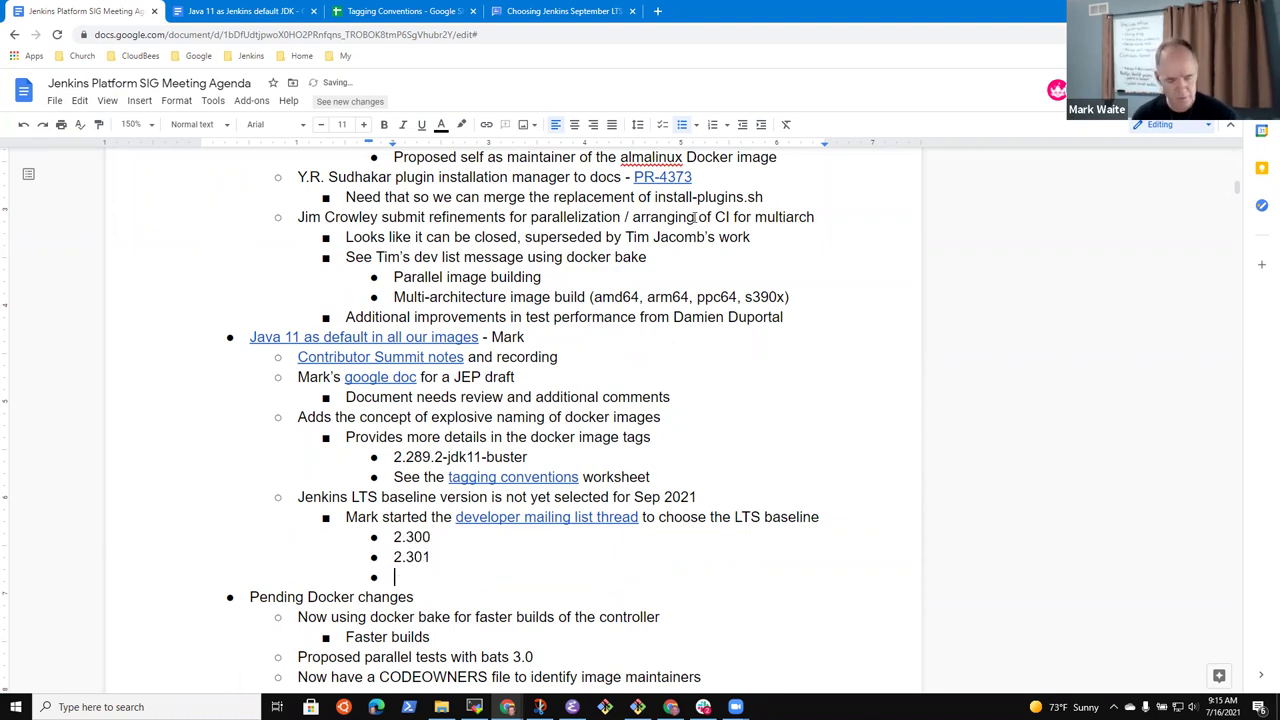
type("2.302")
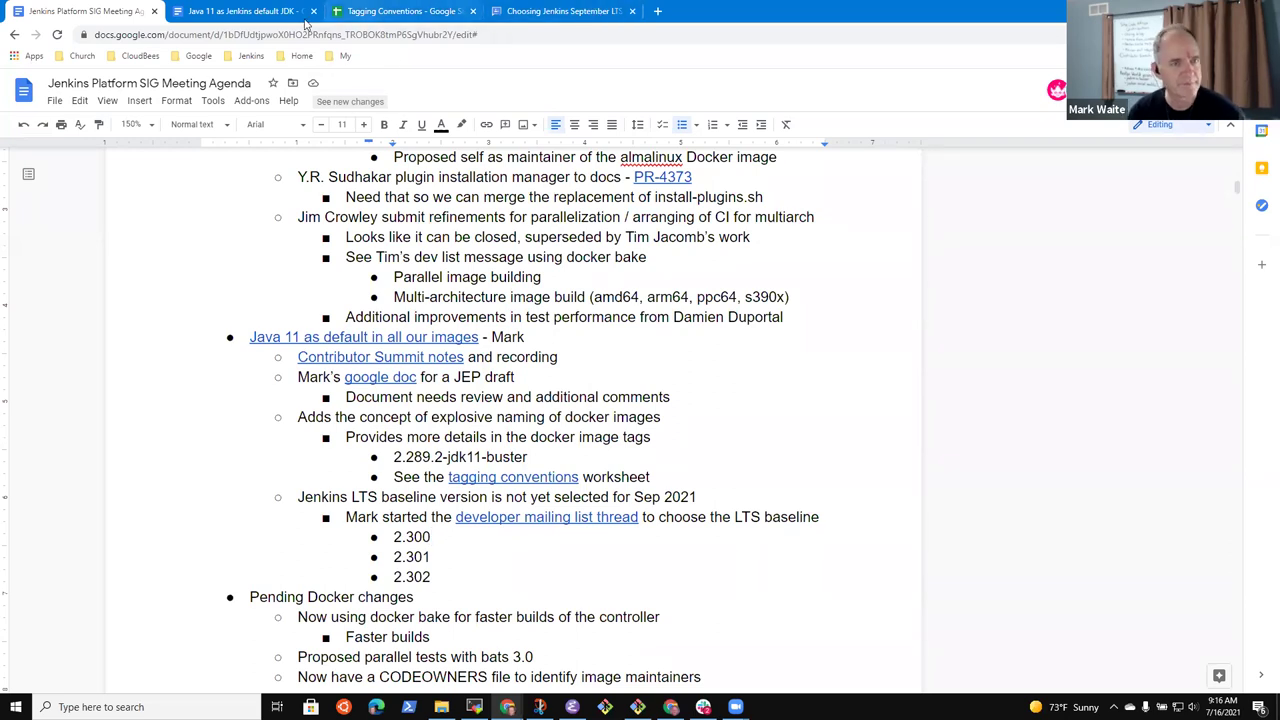
left_click(230, 12)
left_click(127, 20)
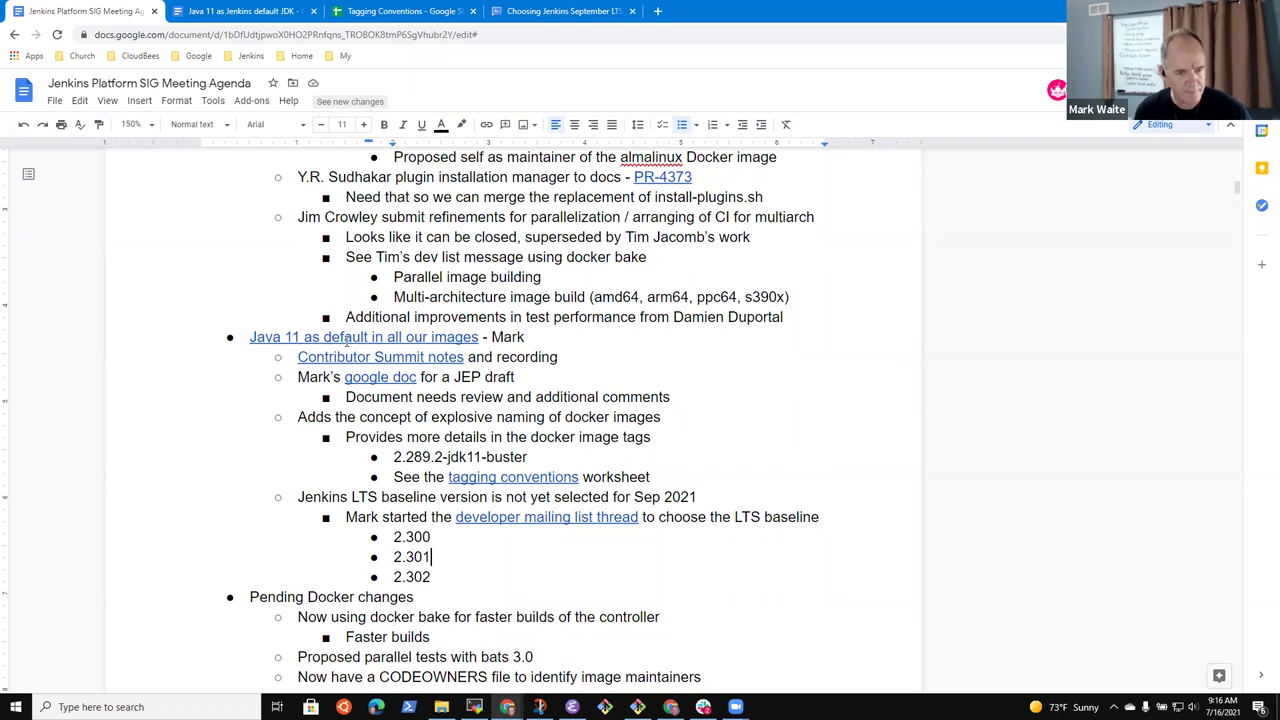
Delete the candidate version bullets 2.300 through 2.302 again
key("shift+Down")
key("shift+Down")
key("shift+Down")
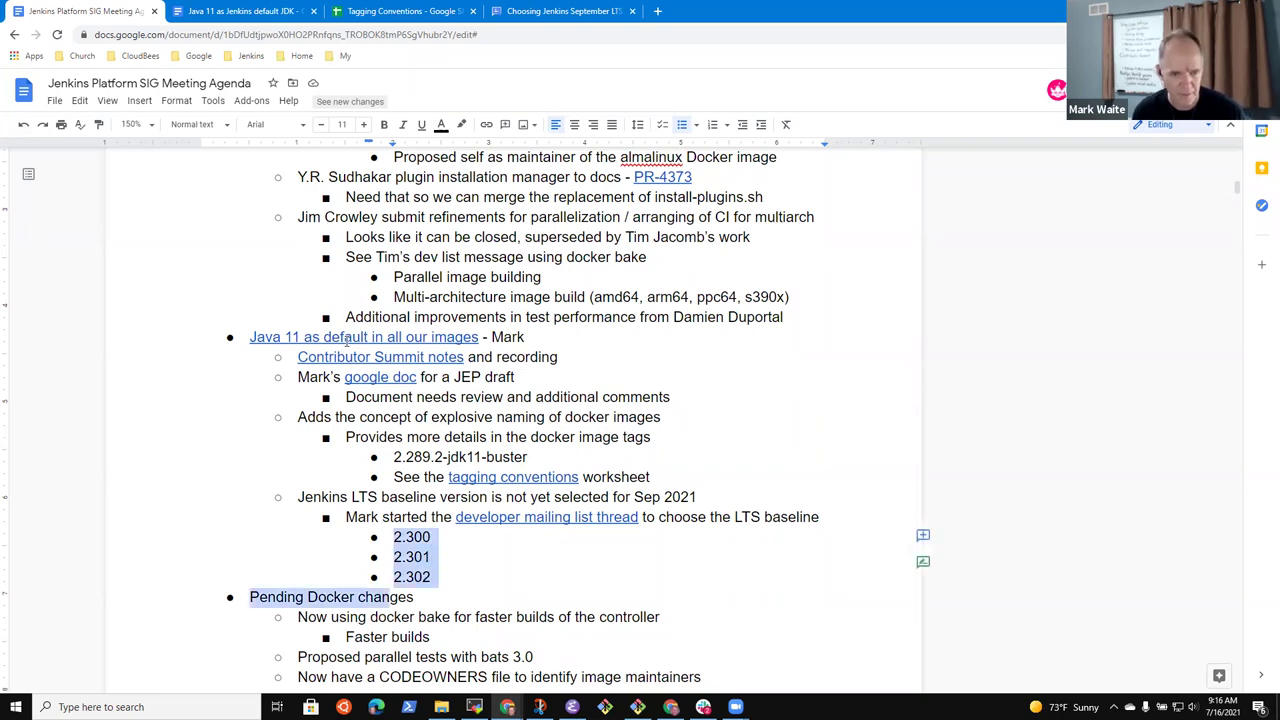
key("shift+Left")
key("shift+Left")
key("shift+Left")
key("shift+Left")
key("shift+Left")
key("shift+Left")
key("shift+Left")
key("shift+Left")
key("shift+Left")
key("shift+Left")
key("shift+Left")
key("shift+Left")
key("shift+Left")
key("shift+Left")
key("shift+Left")
key("shift+Left")
key("shift+Left")
key("shift+Left")
key("shift+Left")
key("BackSpace")
key("BackSpace")
key("BackSpace")
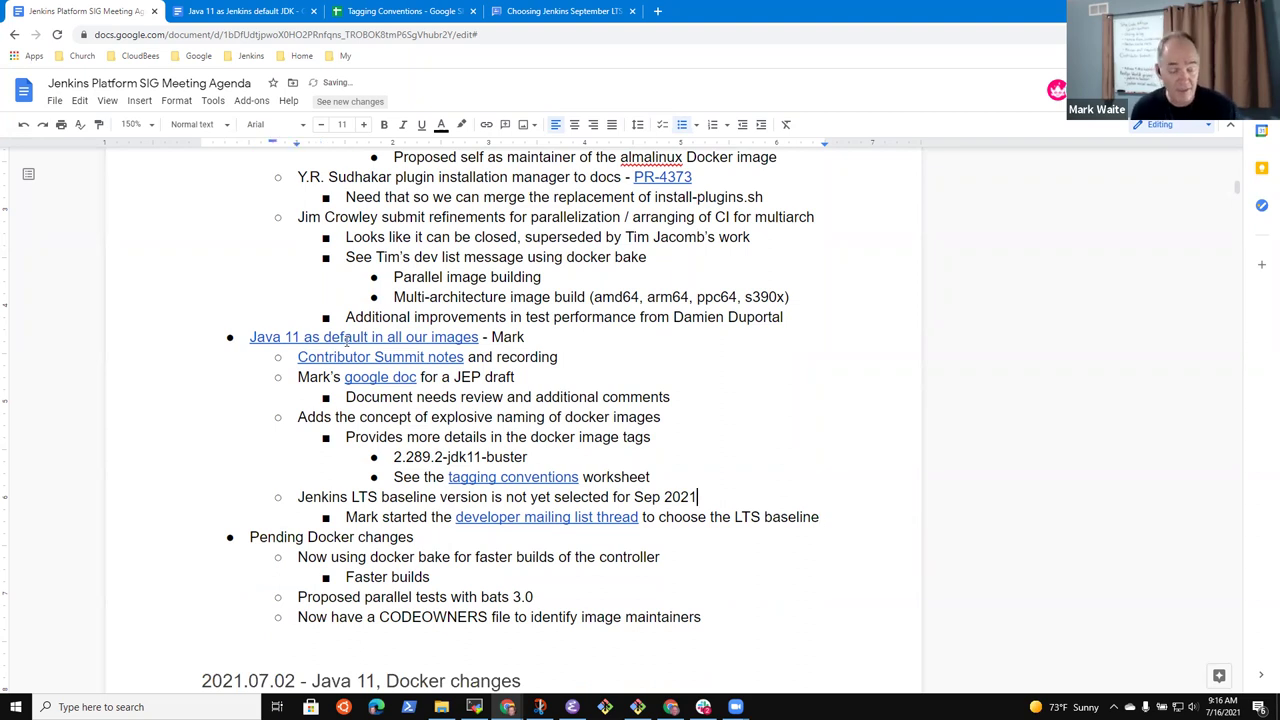
key("Up")
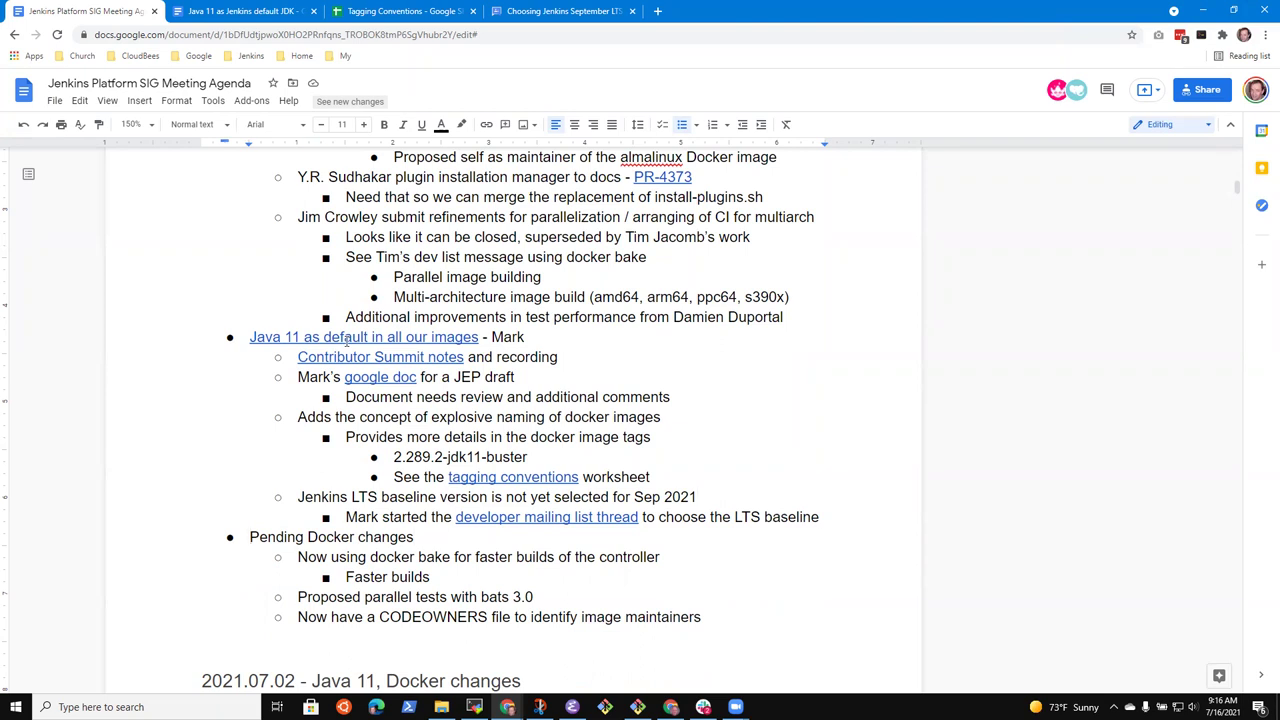
key("shift+End")
key("Down")
Open the jenkinsci/docker repository's pull request list in a new tab beside the agenda
right_click(84, 18)
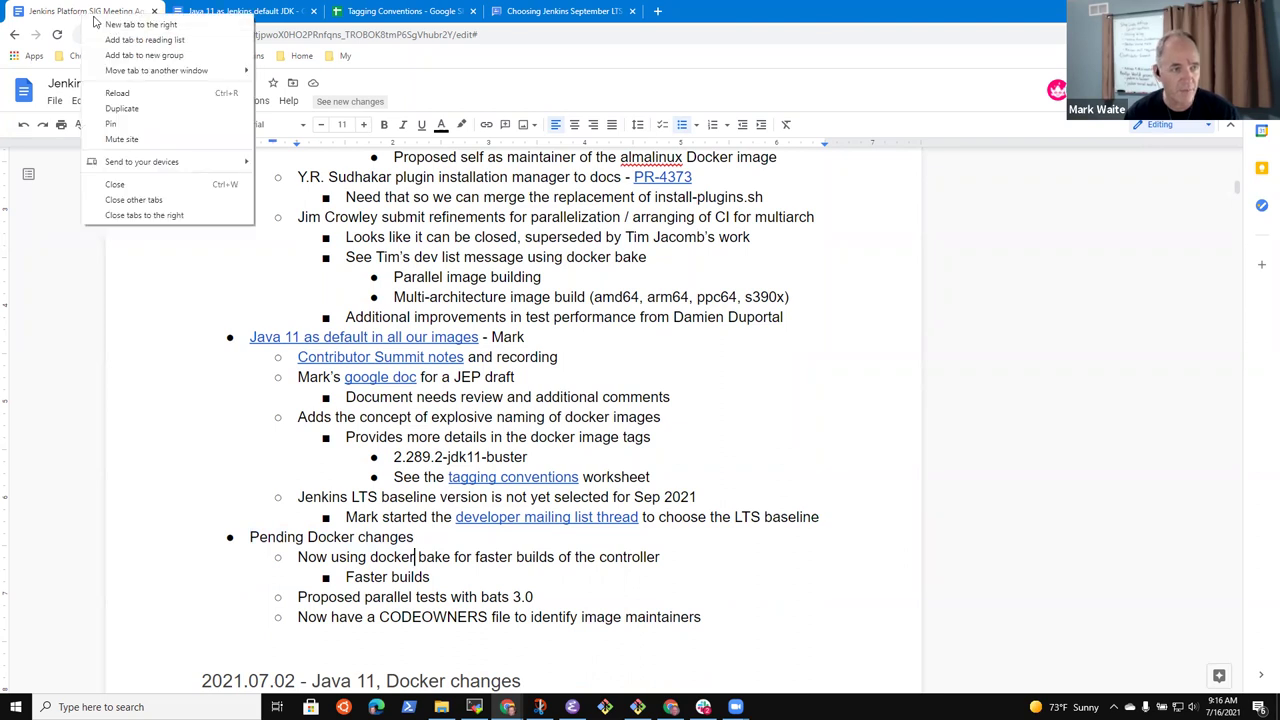
left_click(114, 25)
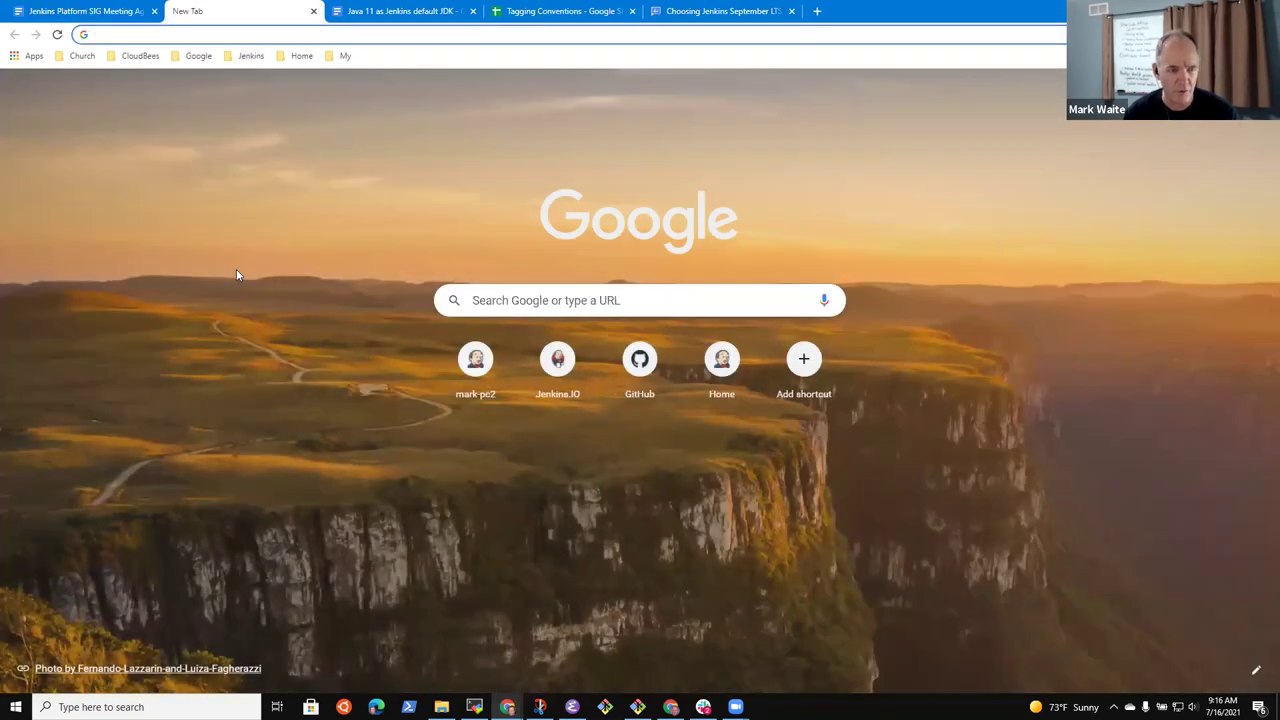
left_click(250, 55)
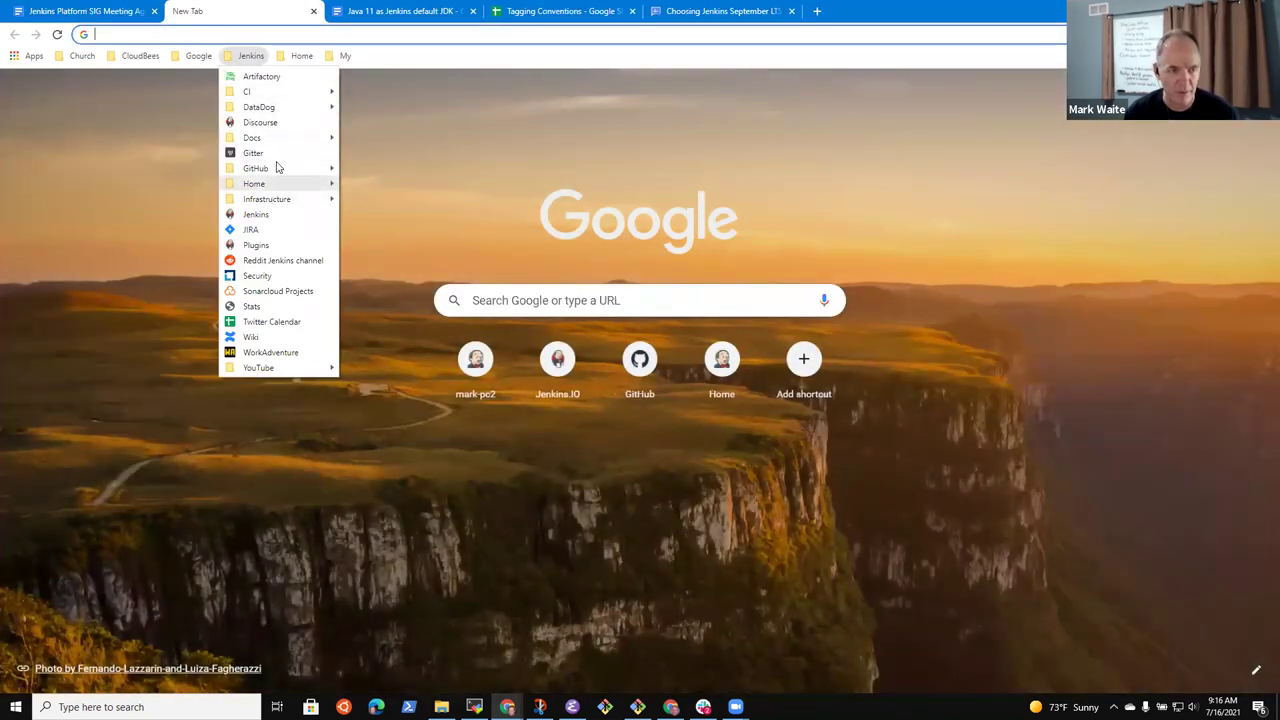
mouse_move(280, 167)
left_click(360, 183)
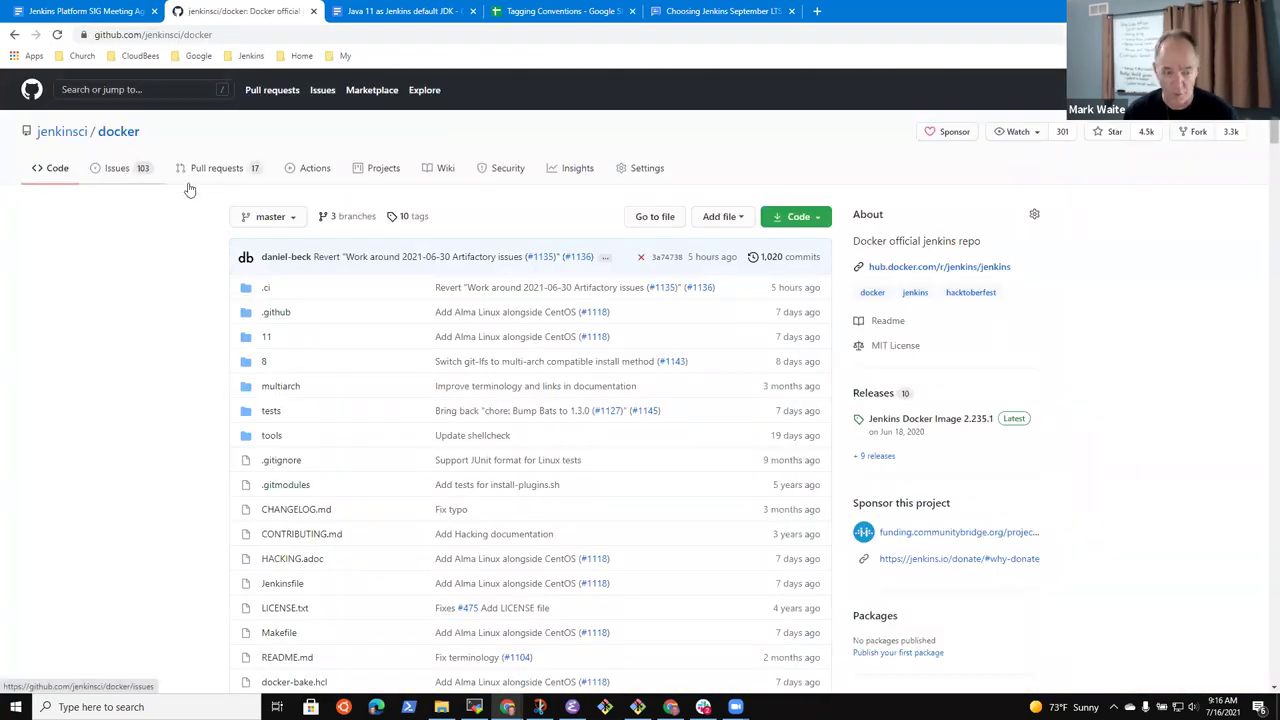
left_click(225, 170)
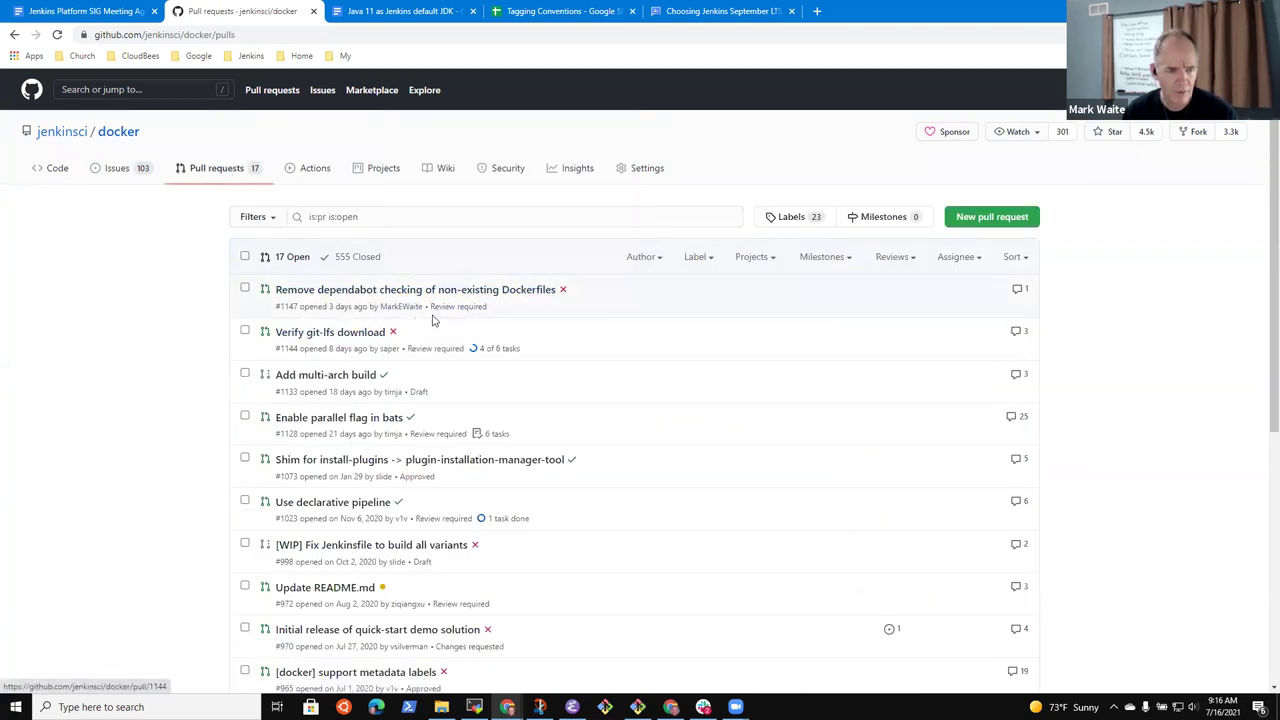
Look over the 'Add multi-arch build' pull request
mouse_move(480, 294)
left_click(333, 377)
scroll(568, 325, "down", 12)
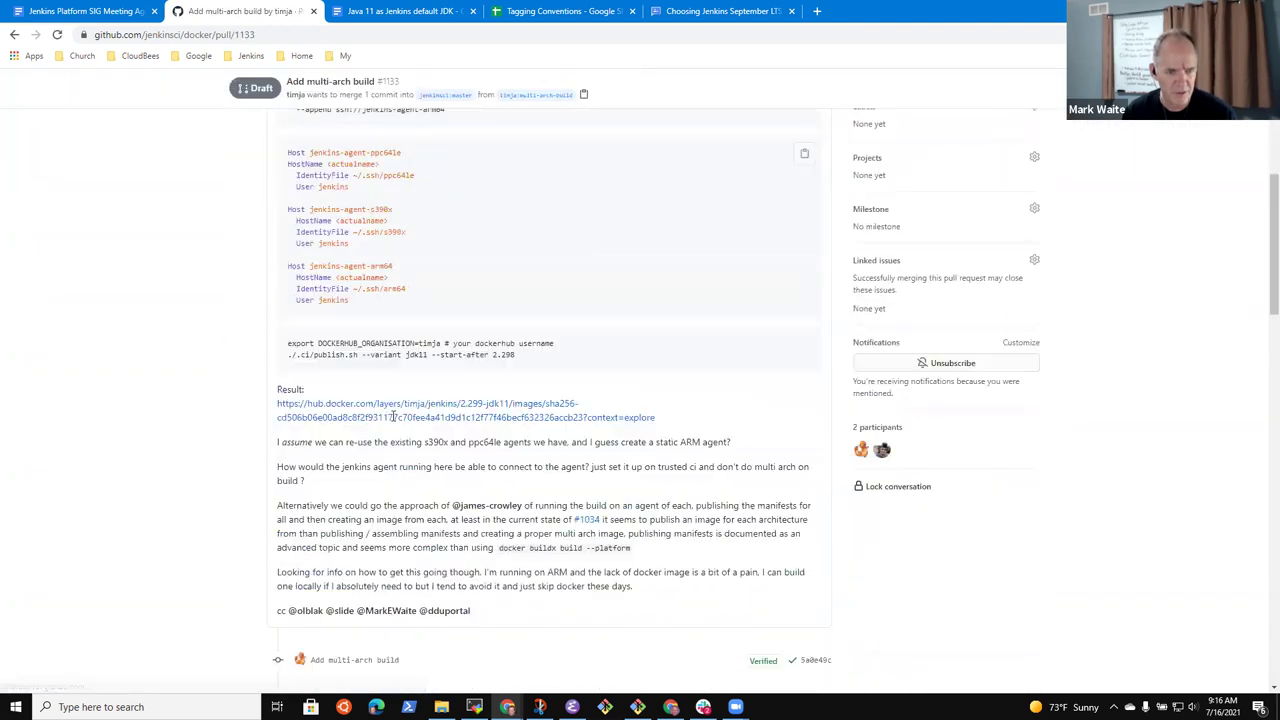
scroll(568, 325, "up", 3)
scroll(568, 325, "up", 3)
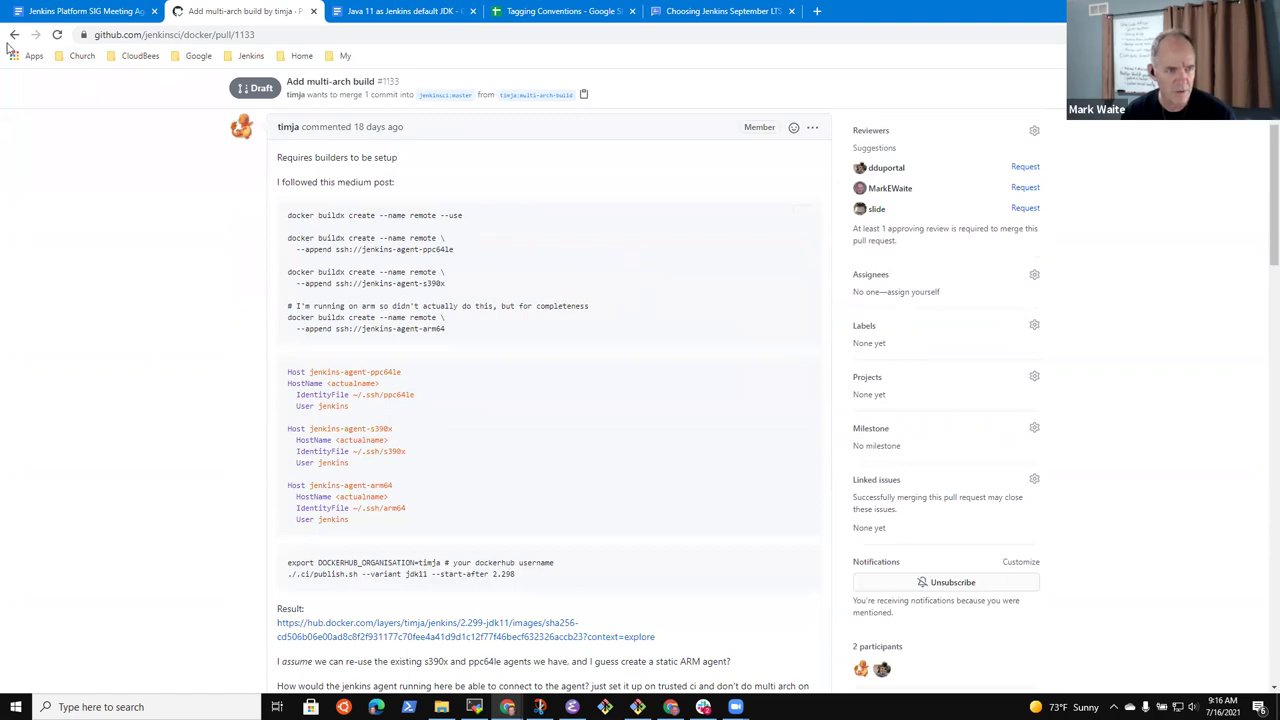
Review pull request #1128 'Enable parallel flag in bats', its conversation and passing checks
left_click(12, 35)
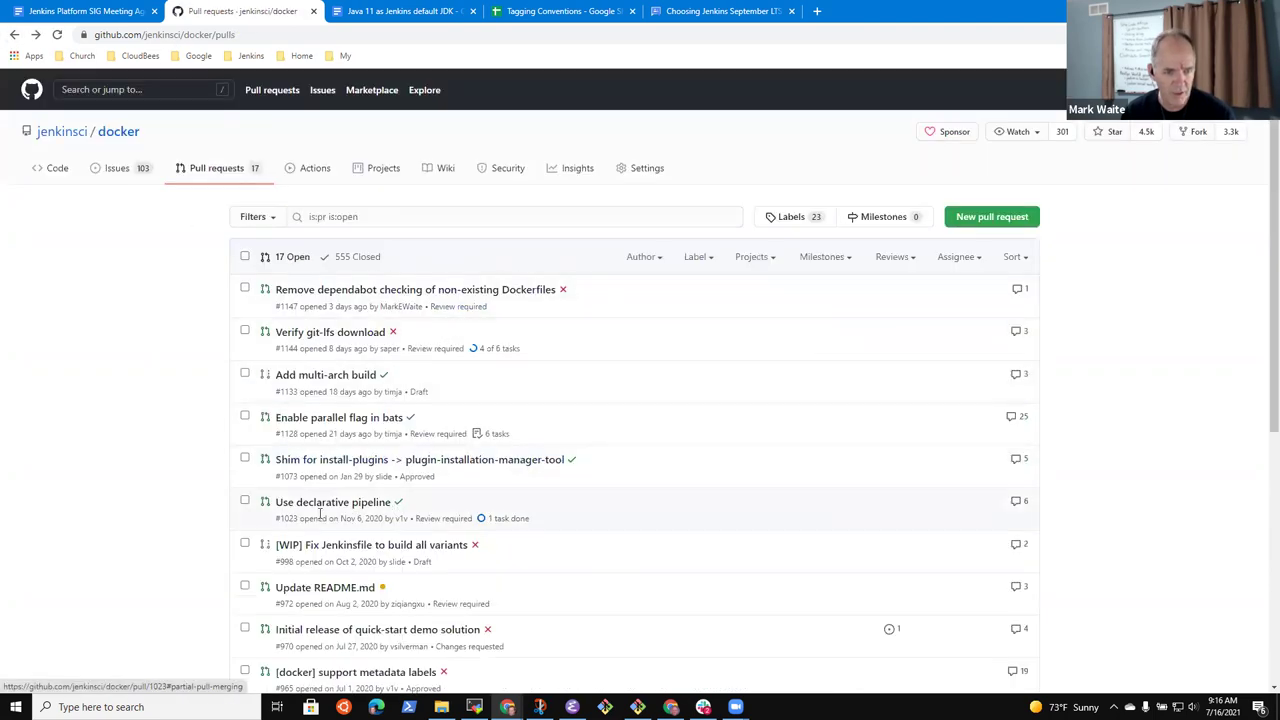
left_click(365, 422)
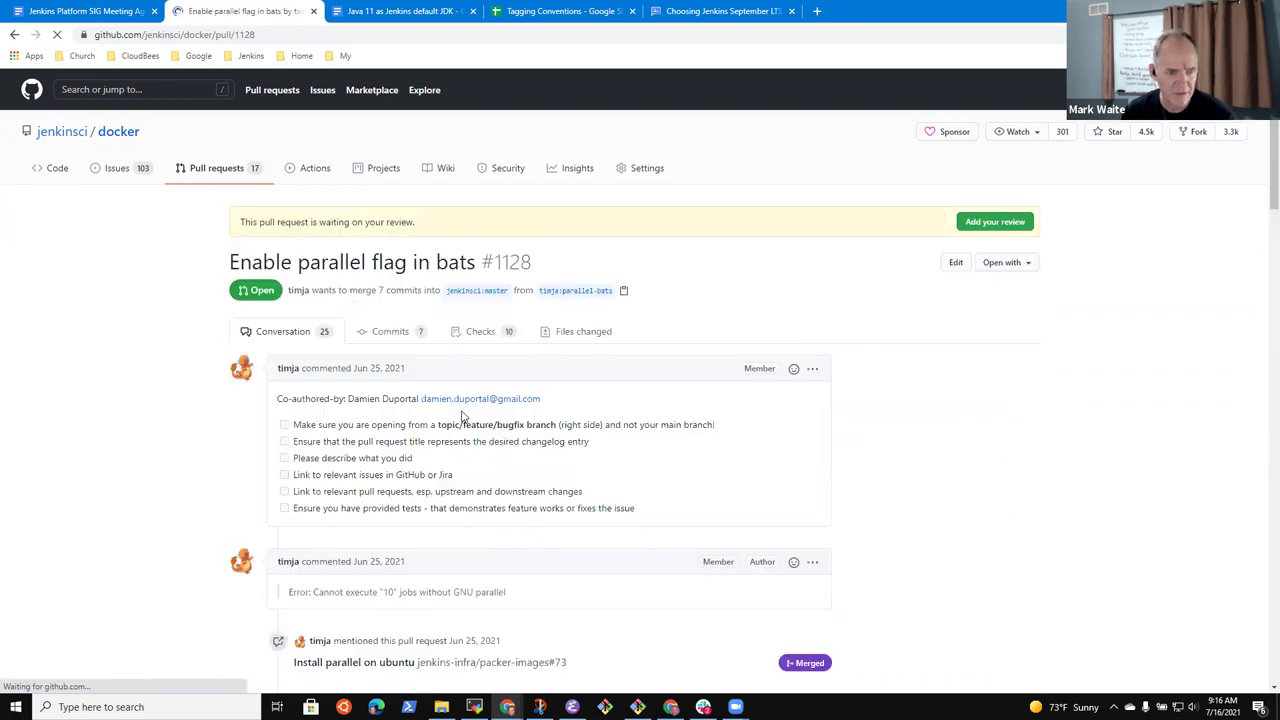
scroll(225, 306, "down", 20)
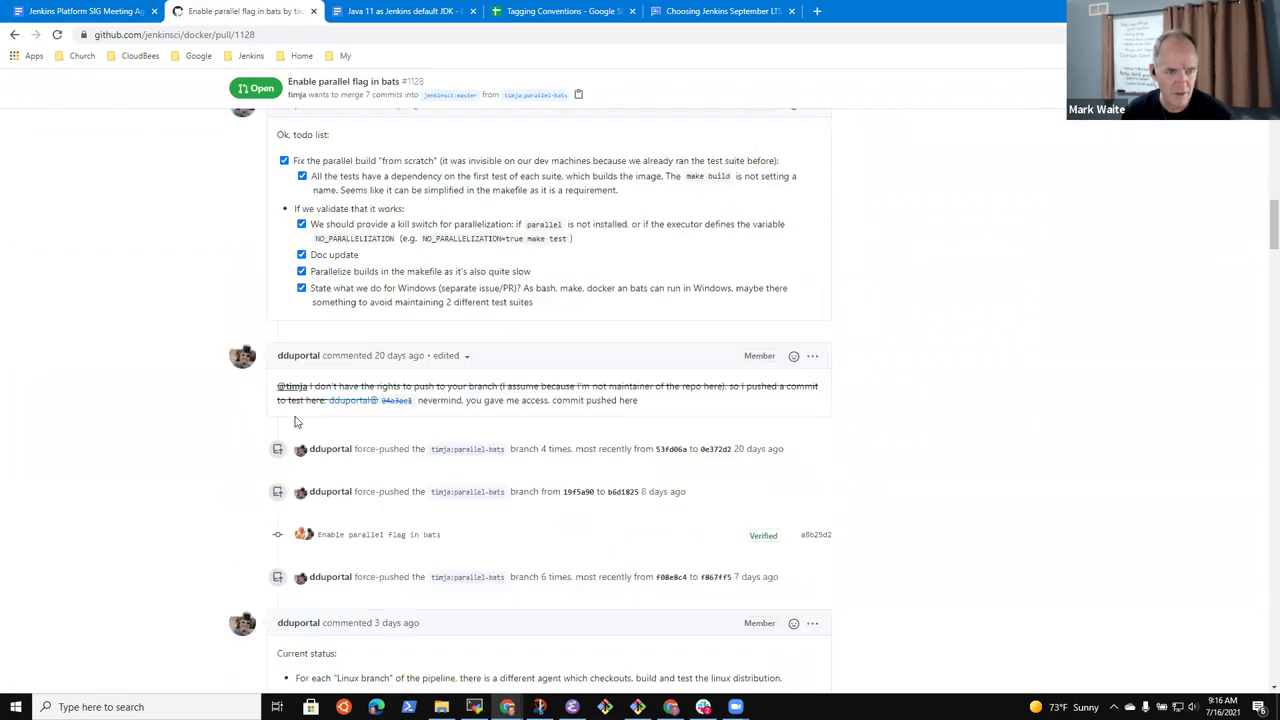
scroll(311, 423, "down", 20)
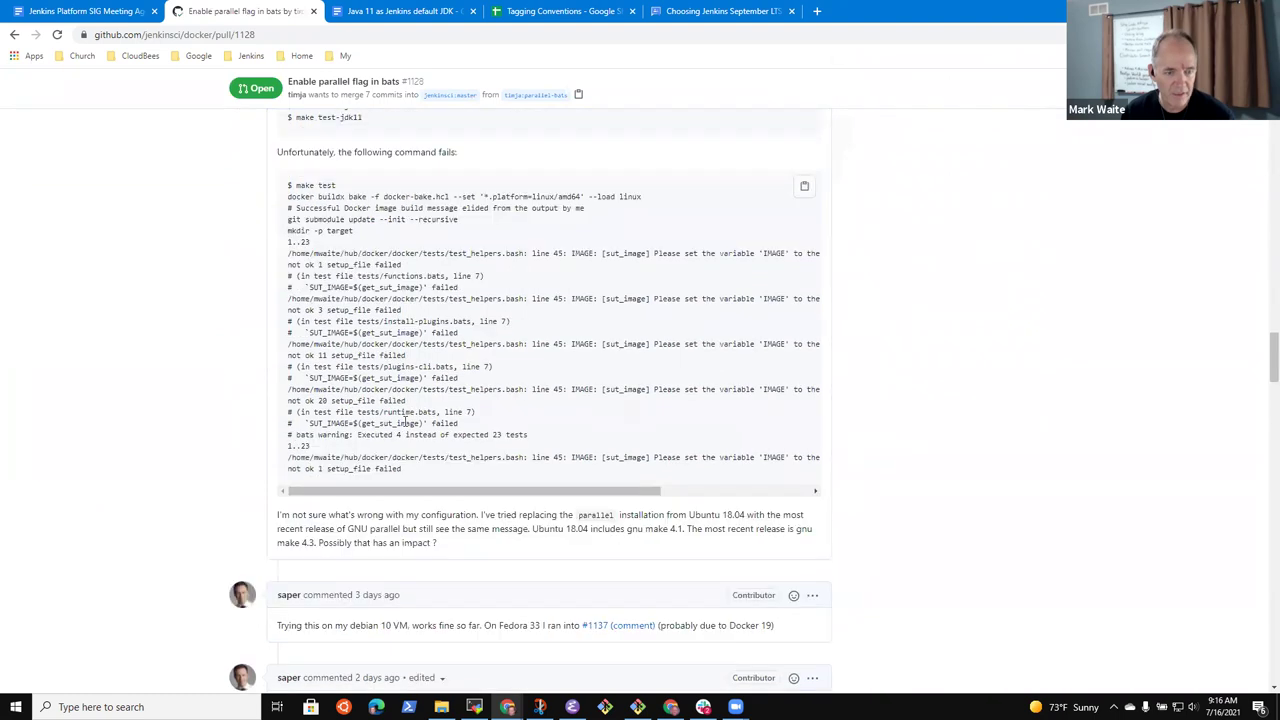
scroll(408, 436, "down", 4)
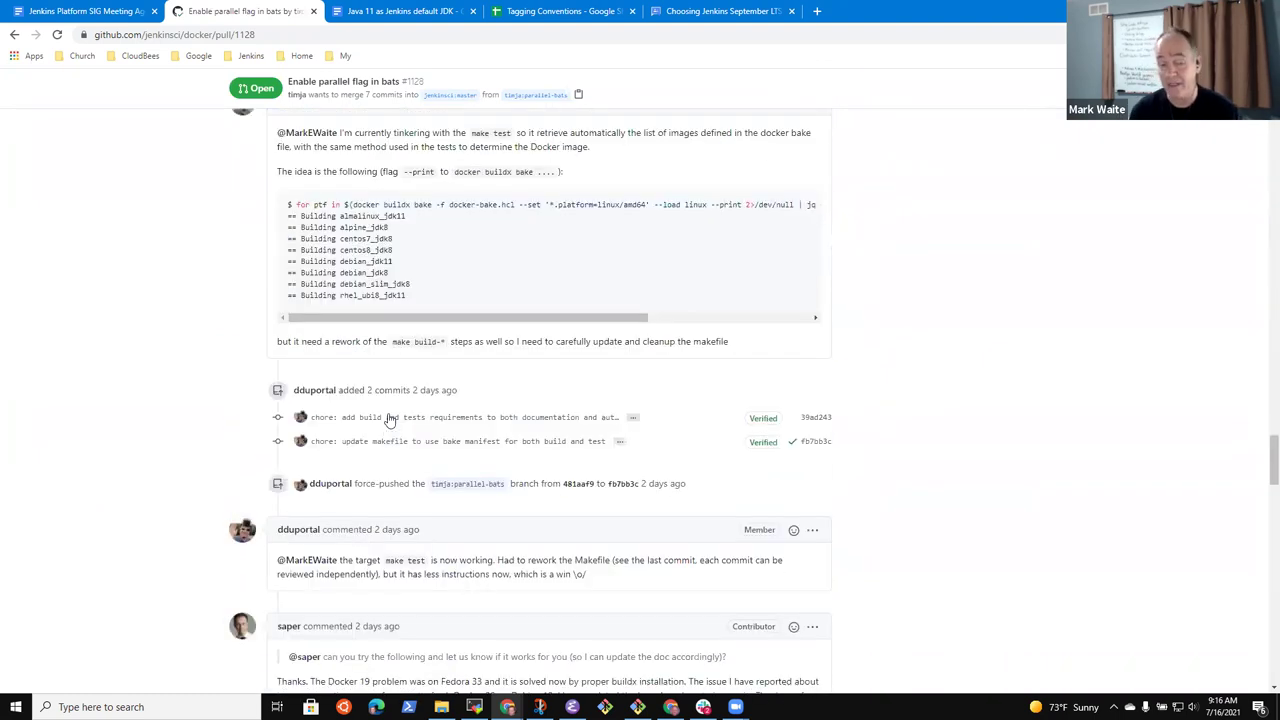
scroll(451, 437, "down", 4)
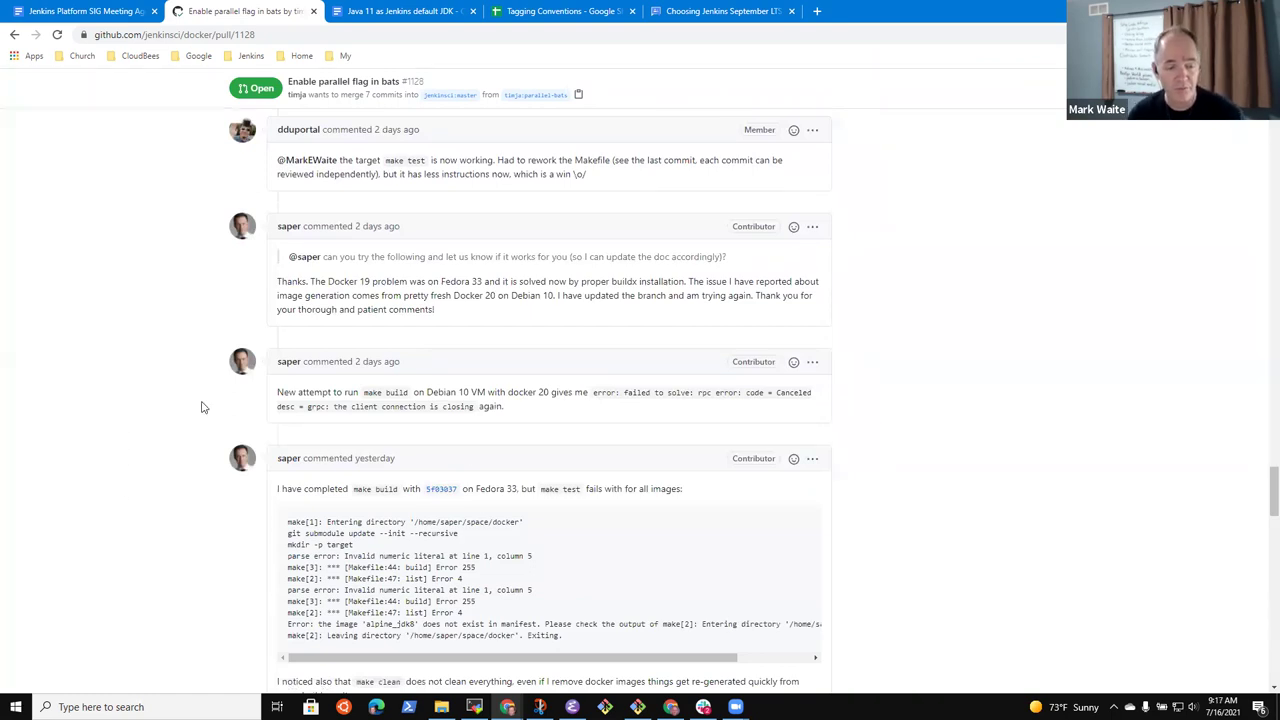
scroll(103, 531, "down", 18)
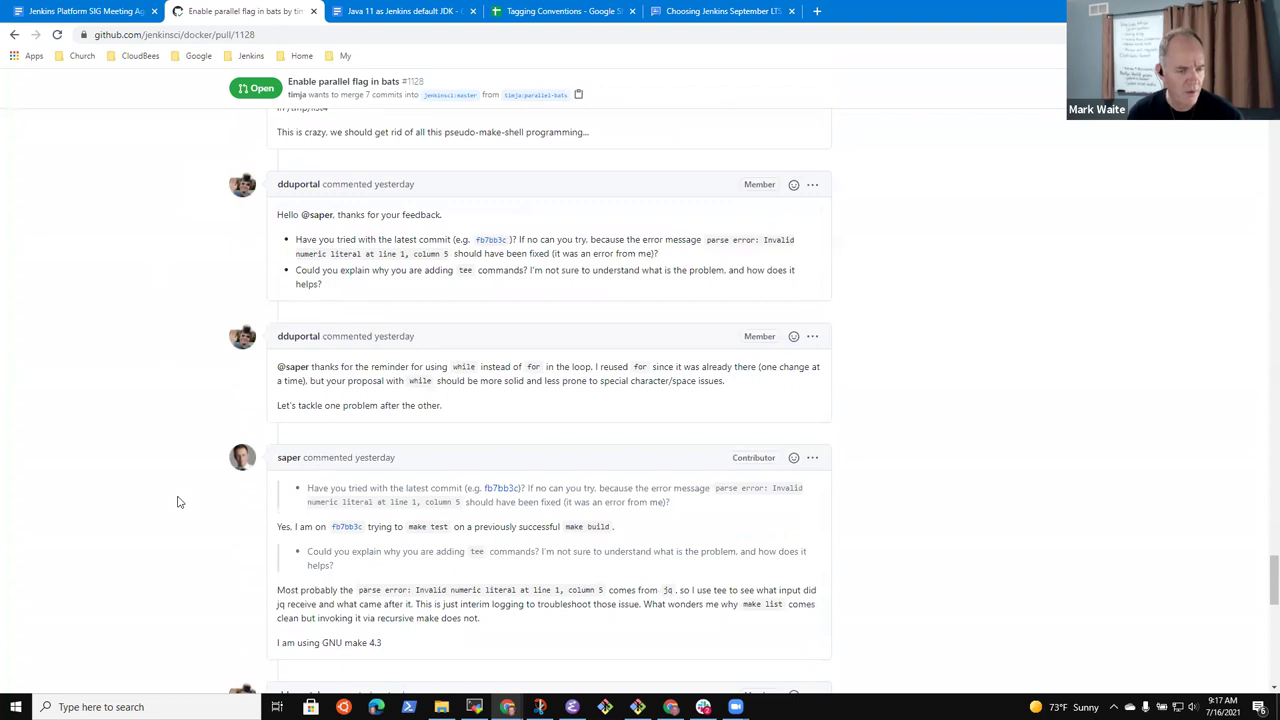
scroll(241, 541, "down", 4)
scroll(250, 340, "up", 3)
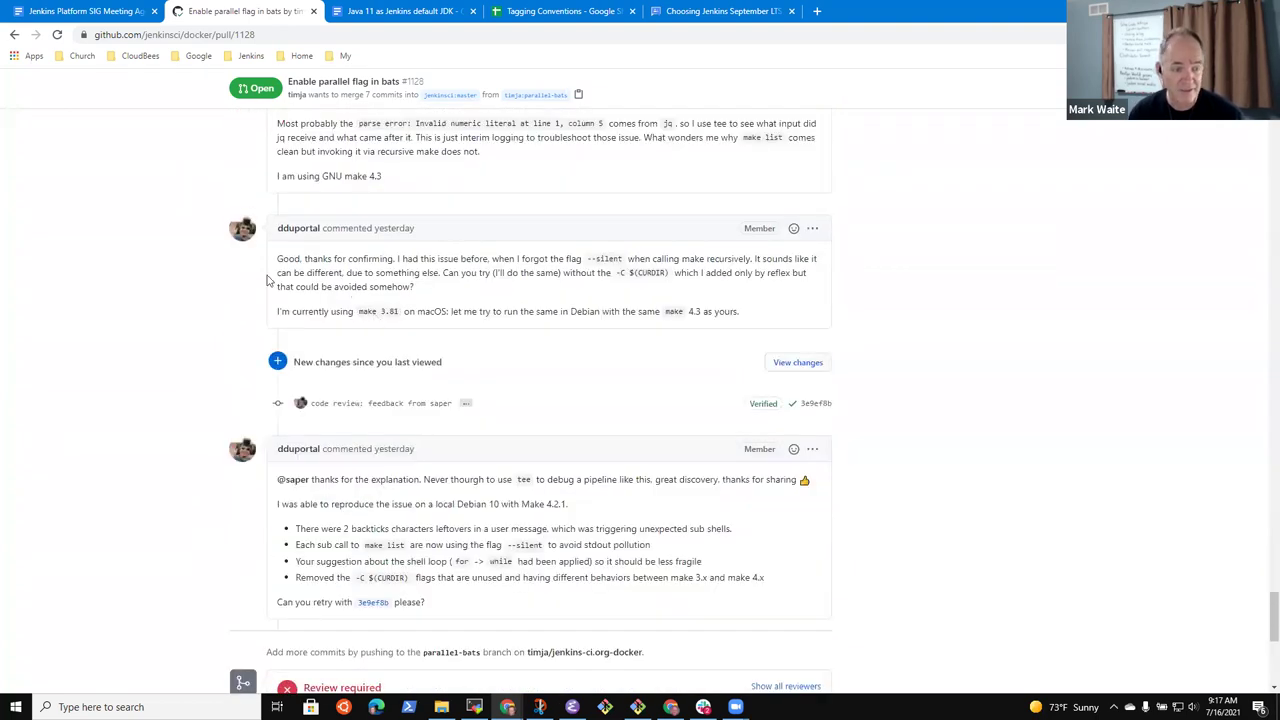
scroll(277, 336, "up", 3)
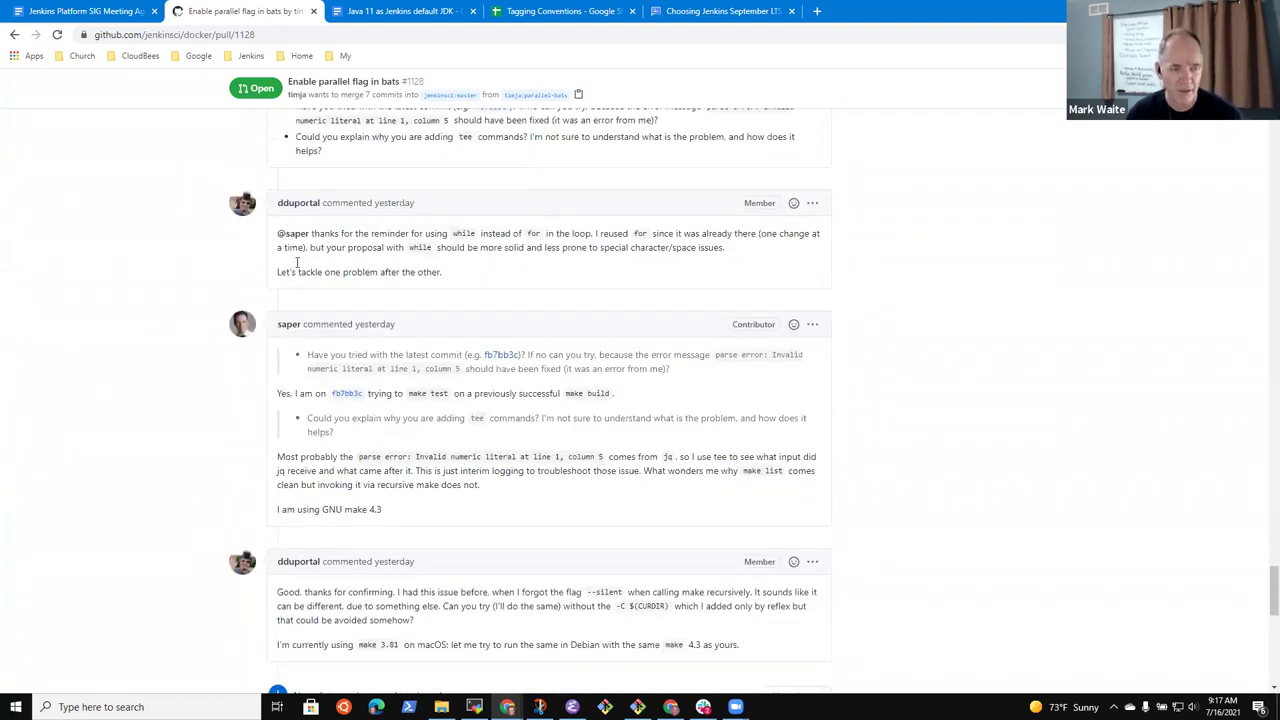
mouse_move(296, 240)
mouse_move(239, 320)
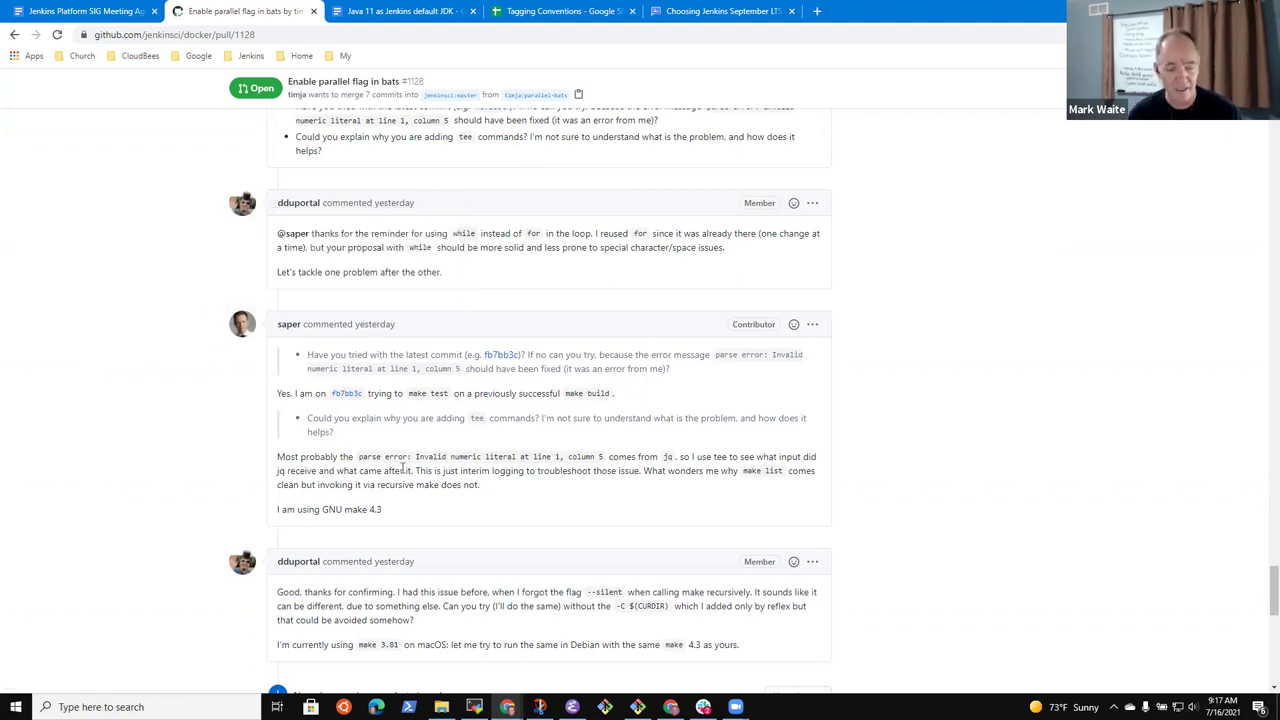
scroll(405, 510, "down", 4)
scroll(405, 513, "down", 5)
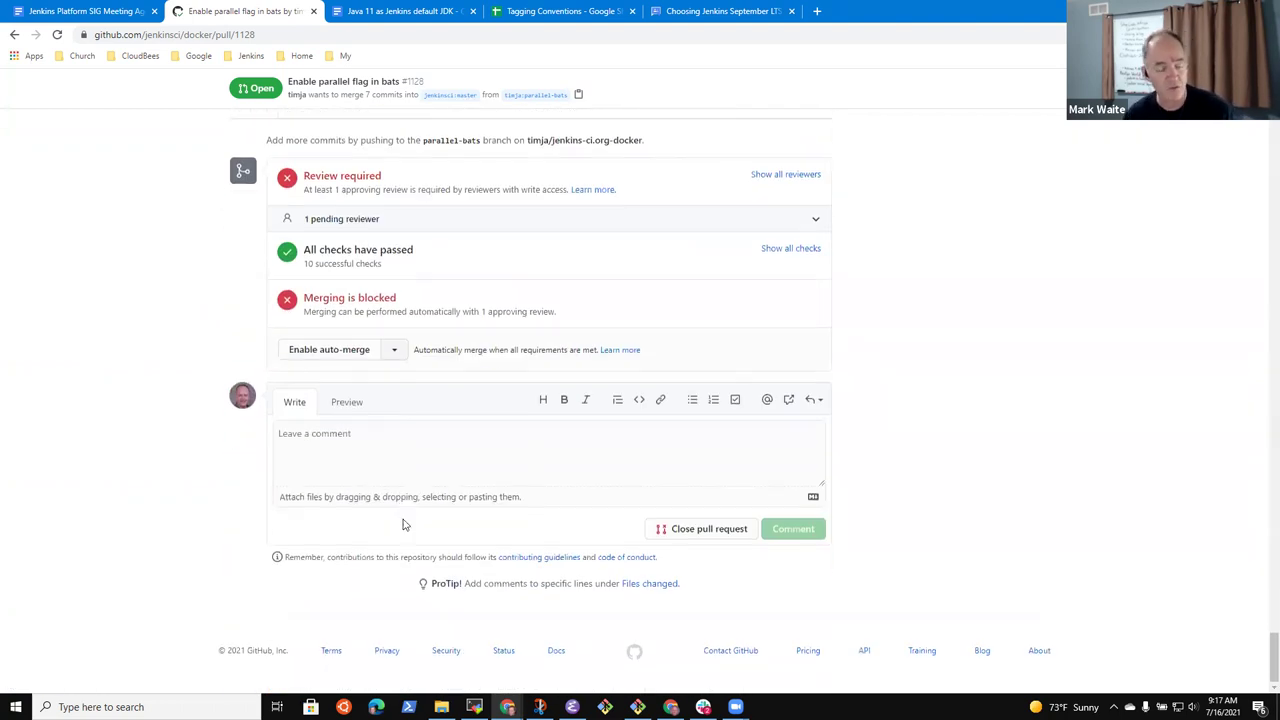
scroll(403, 520, "up", 4)
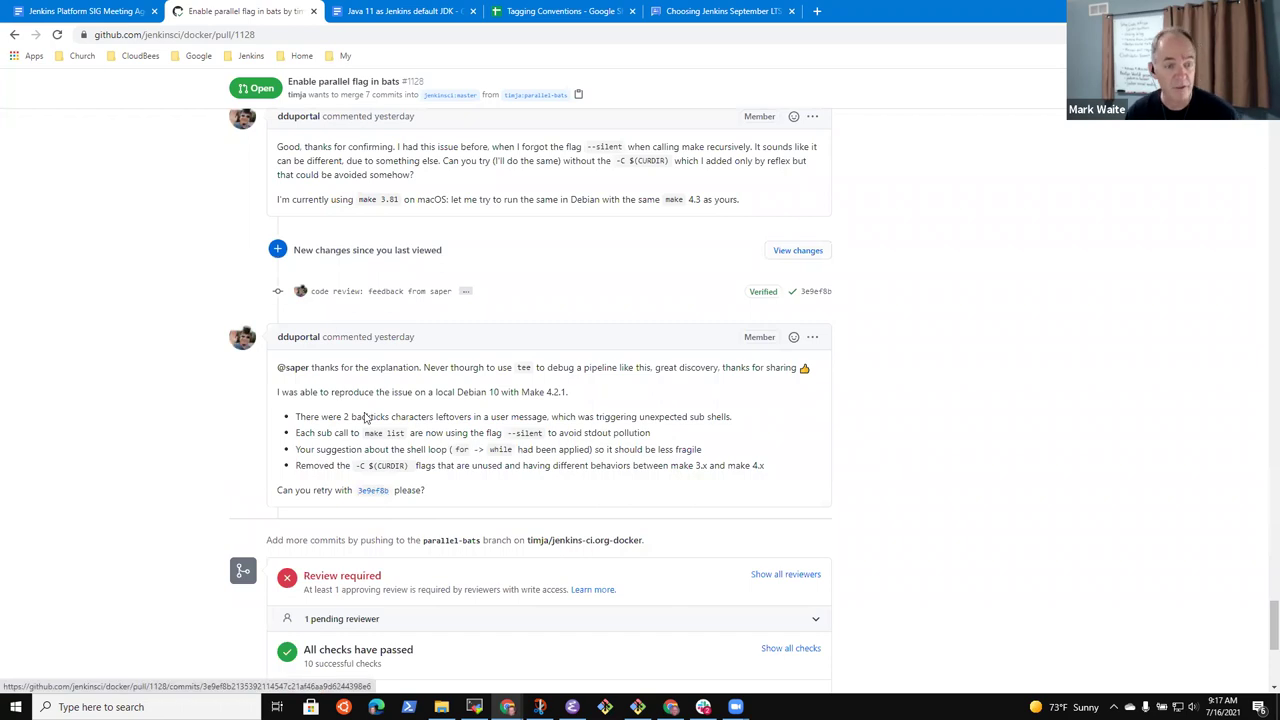
Add a sub-bullet under the bats 3.0 item citing a contributor's test results
left_click(86, 12)
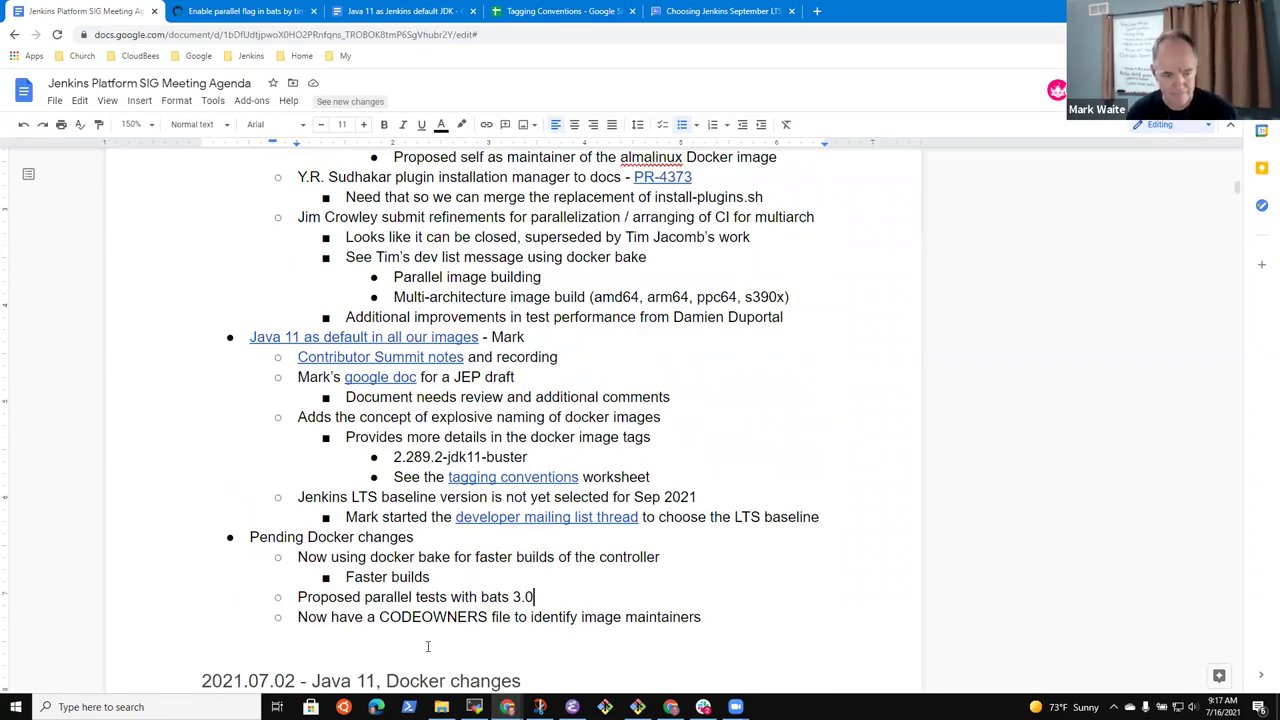
key("Return")
type("Damien ")
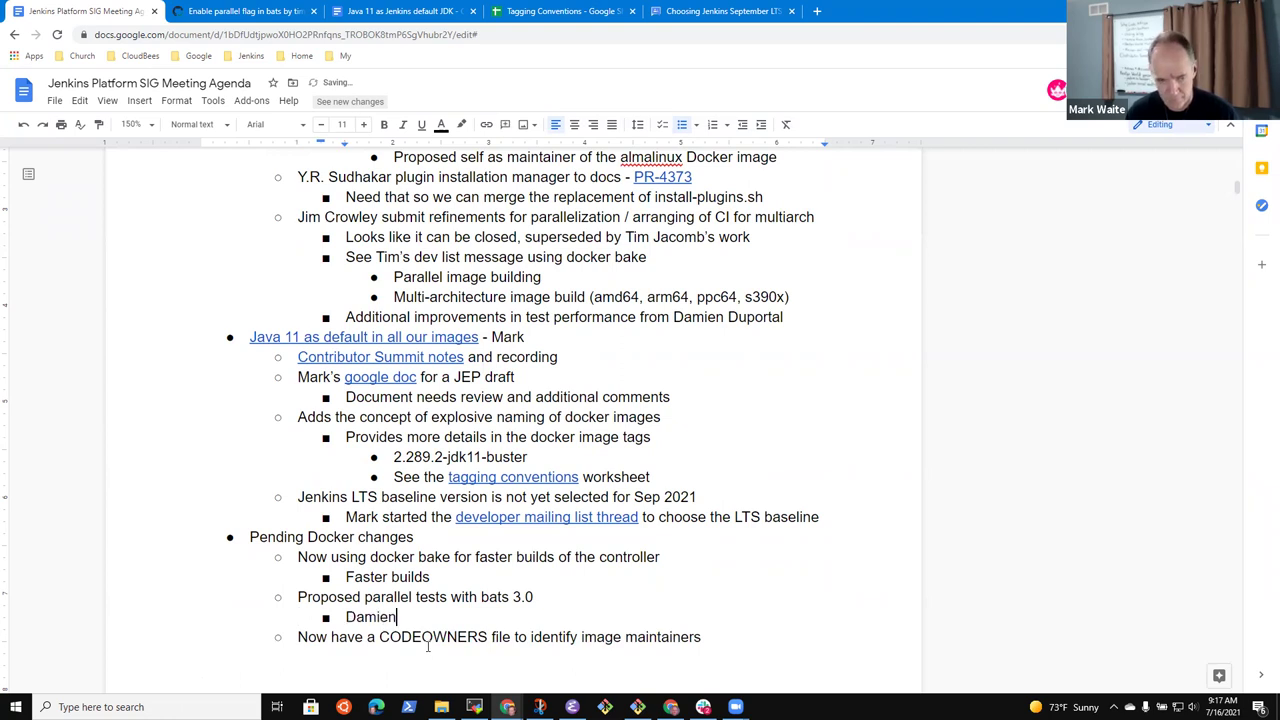
type("Duprot")
type("ortal test")
key("BackSpace")
key("BackSpace")
key("BackSpace")
key("BackSpace")
type("test results")
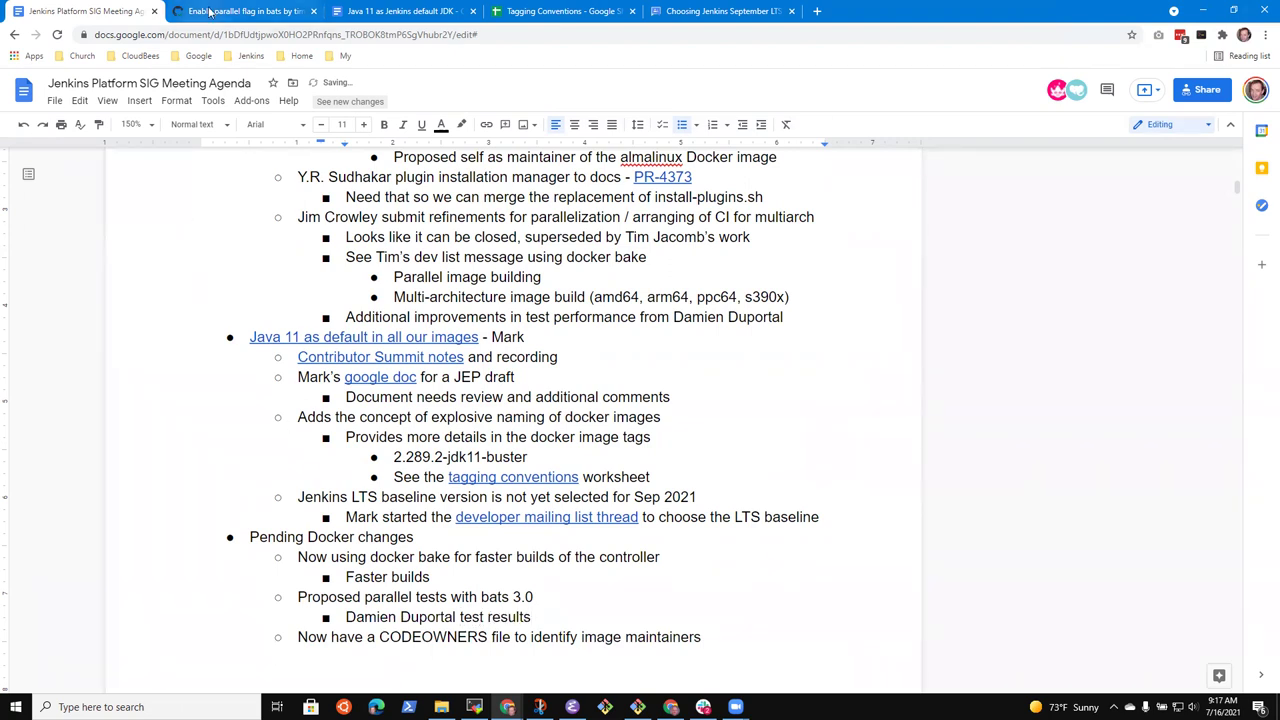
Copy the pull request's URL and append 'with PR-1128' to the test-results note
left_click(206, 16)
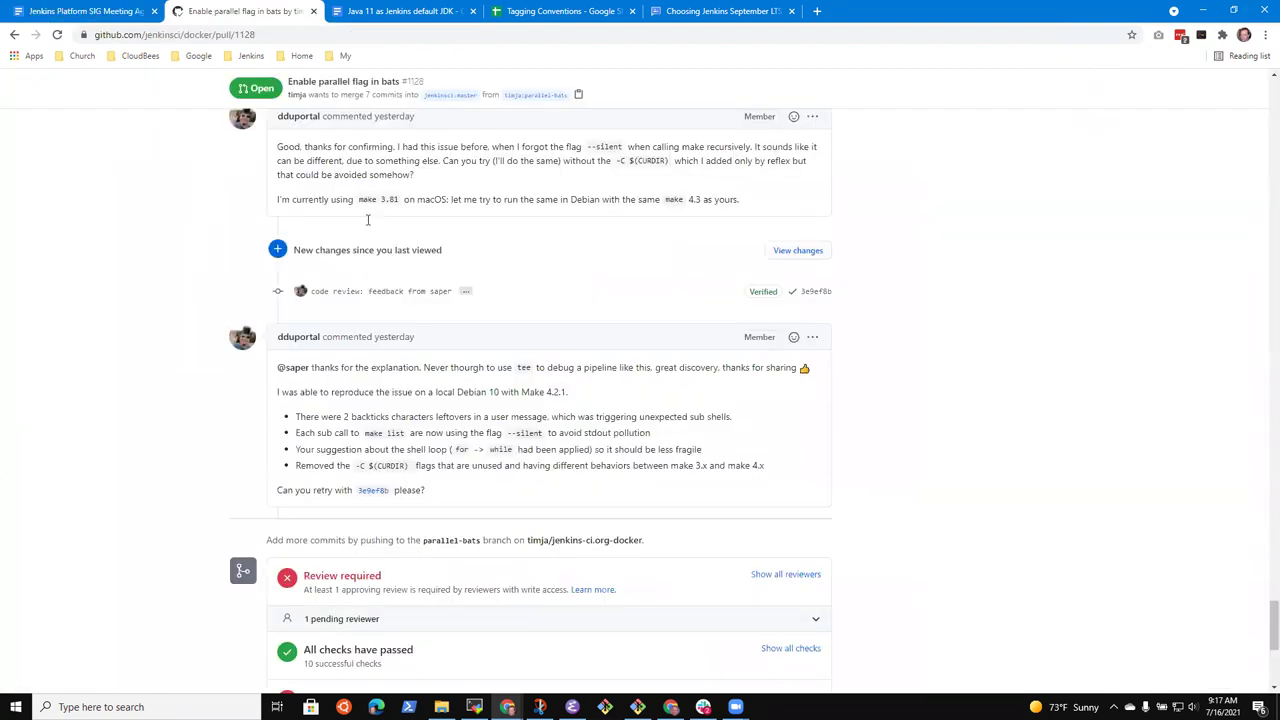
left_click(255, 34)
key("ctrl+c")
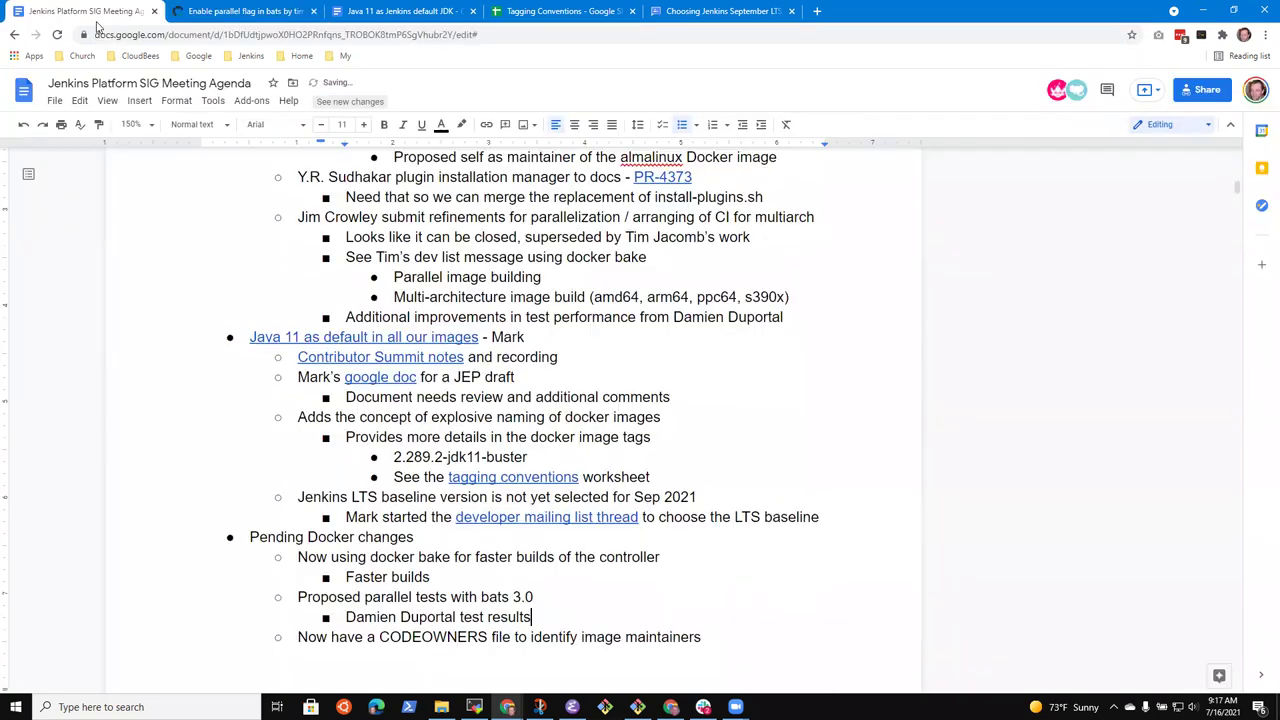
left_click(92, 12)
type("with PR")
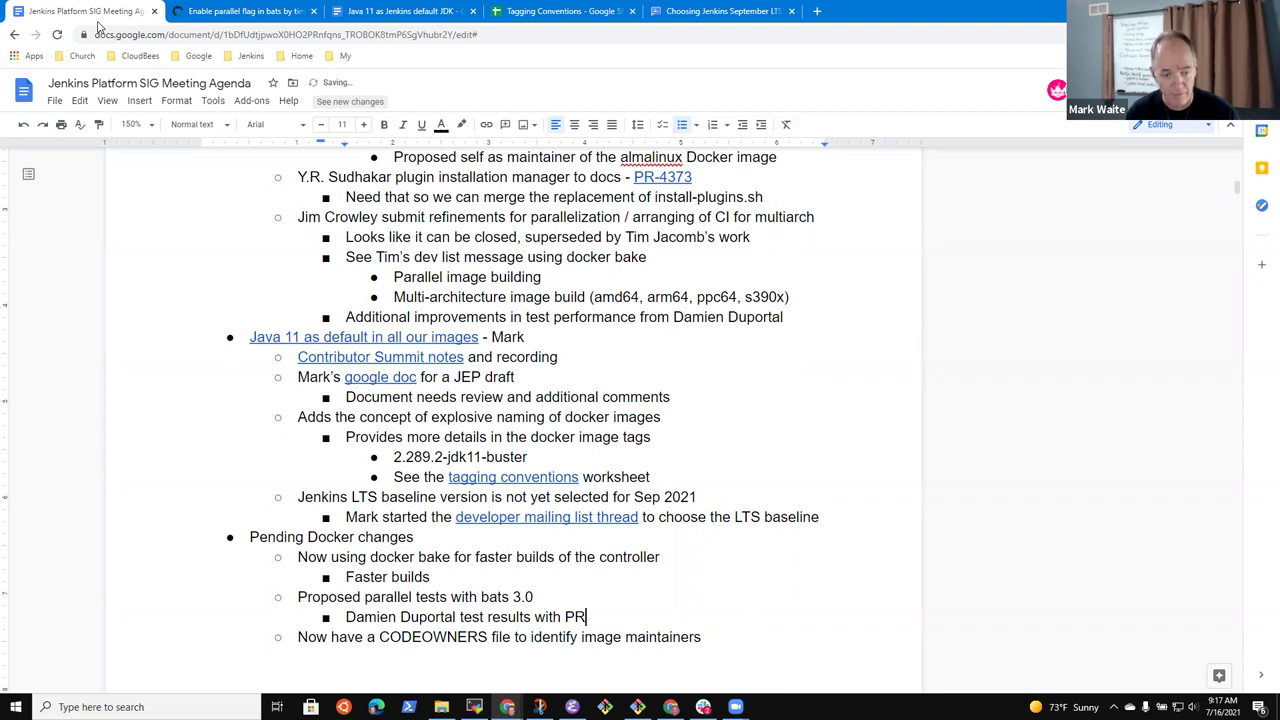
type("-1129")
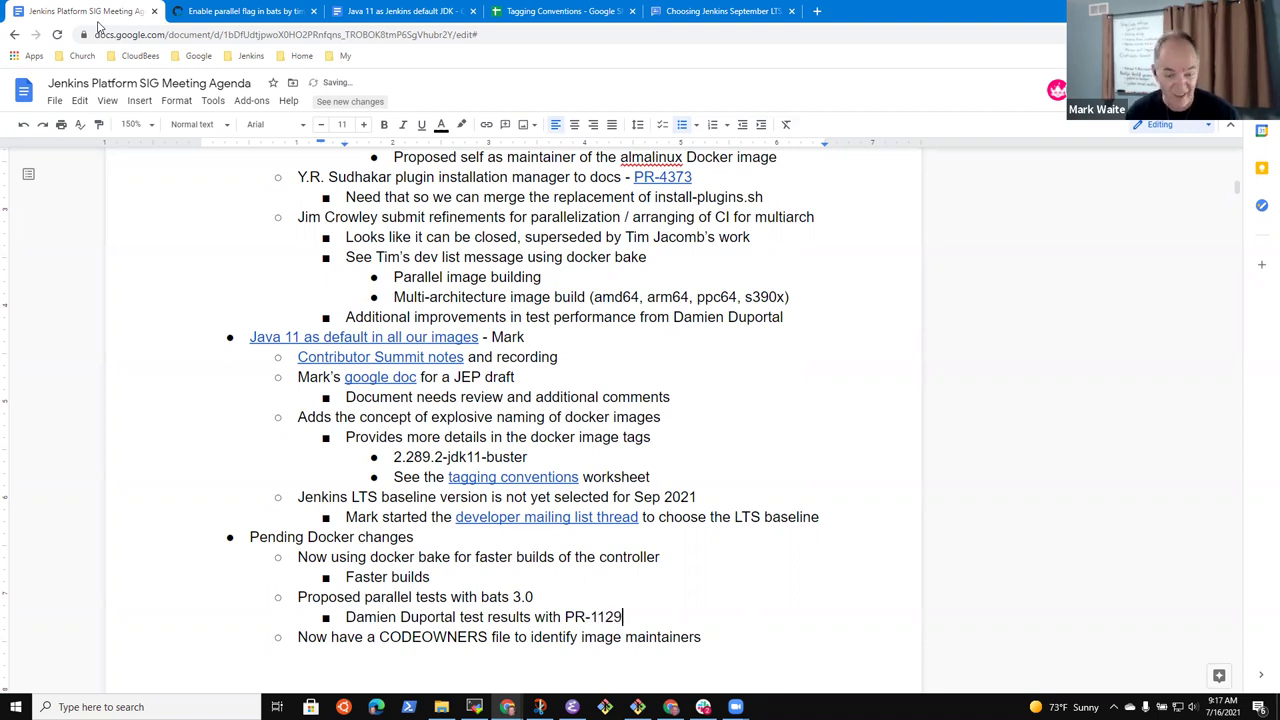
key("F11")
type("8")
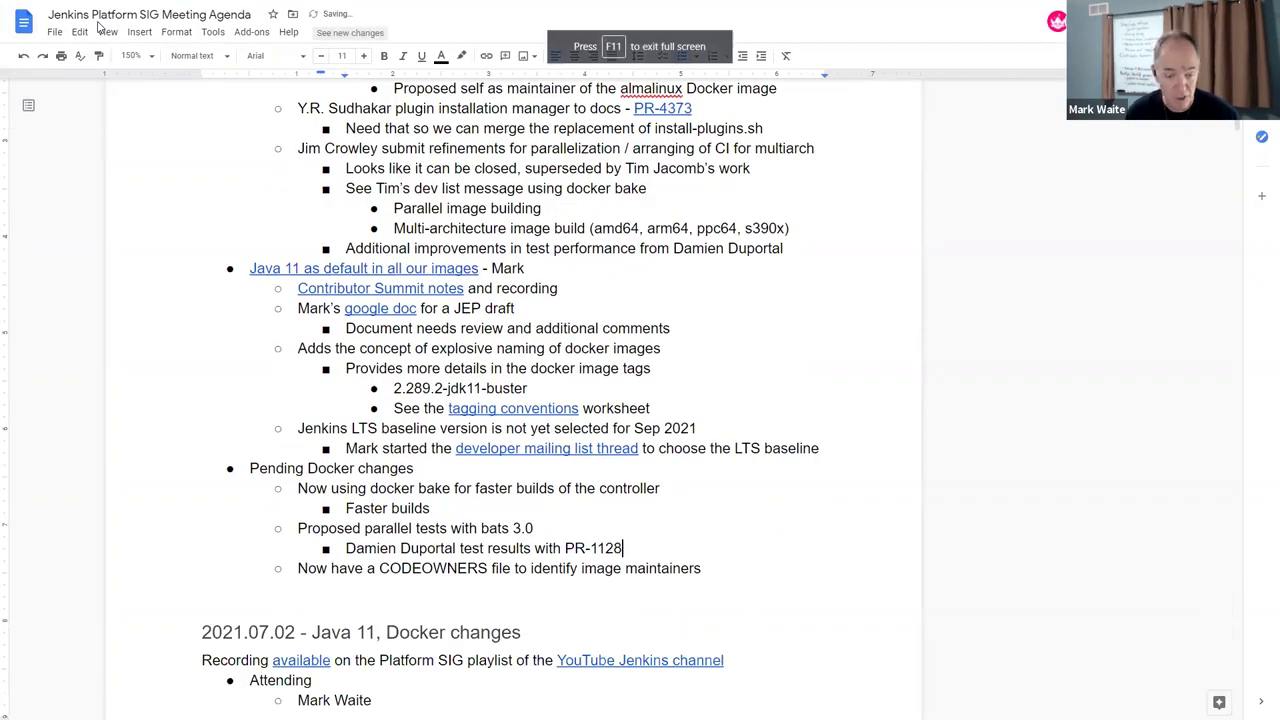
Link PR-1128 to the pull request URL and add a sub-bullet about a volunteer checking Docker for Windows
key("ctrl+shift+Left")
key("ctrl+shift+Left")
key("ctrl+shift+Left")
key("ctrl+shift+Left")
key("ctrl+shift+Right")
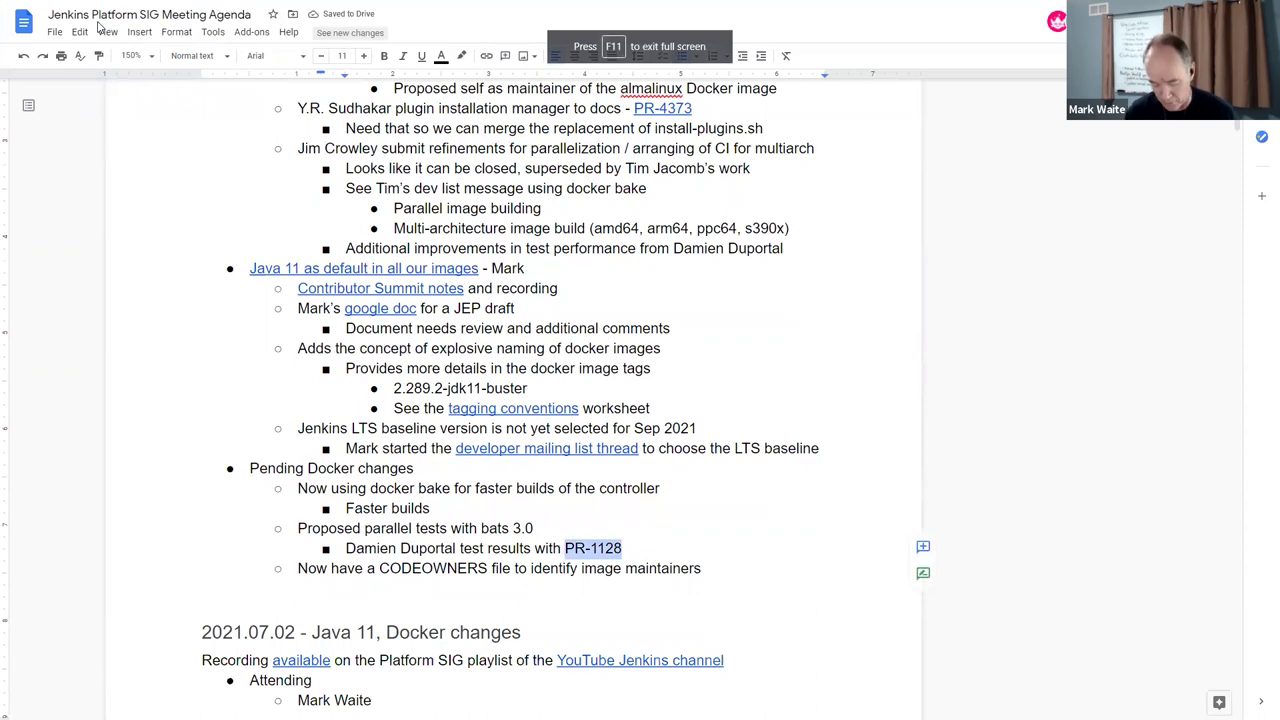
key("ctrl+k")
key("ctrl+v")
key("Return")
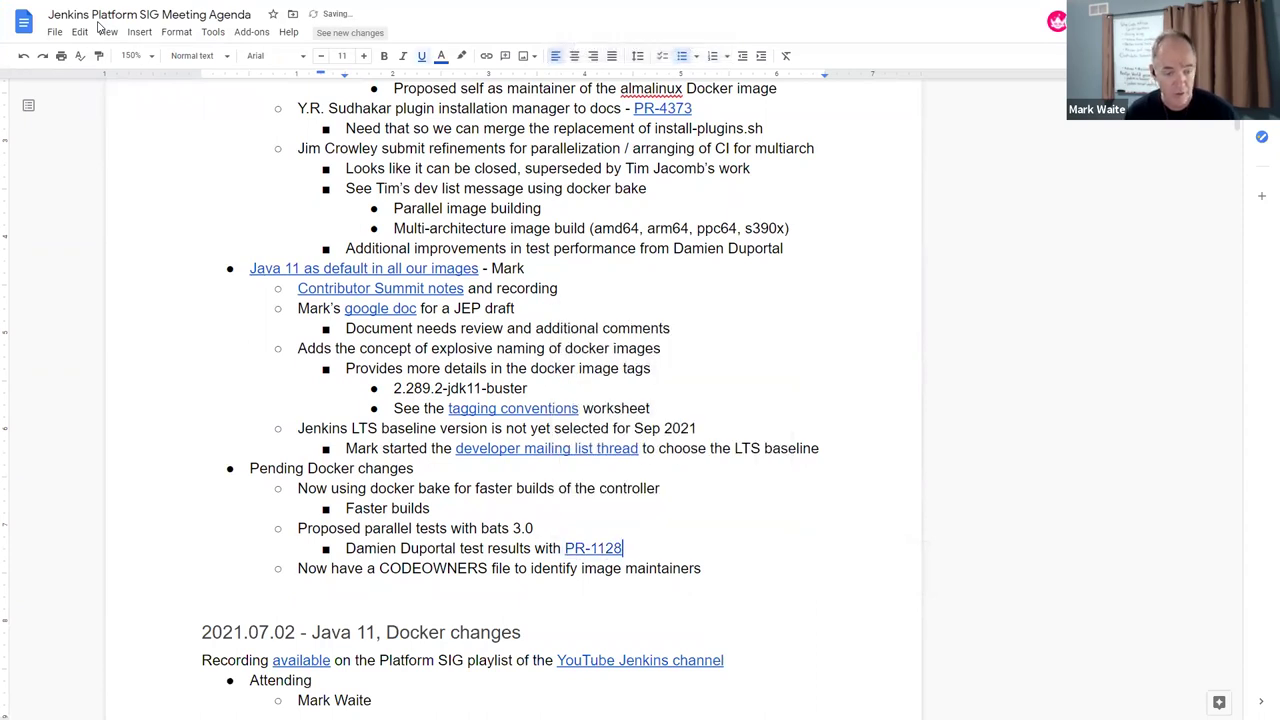
key("Return")
type("Aditya wio")
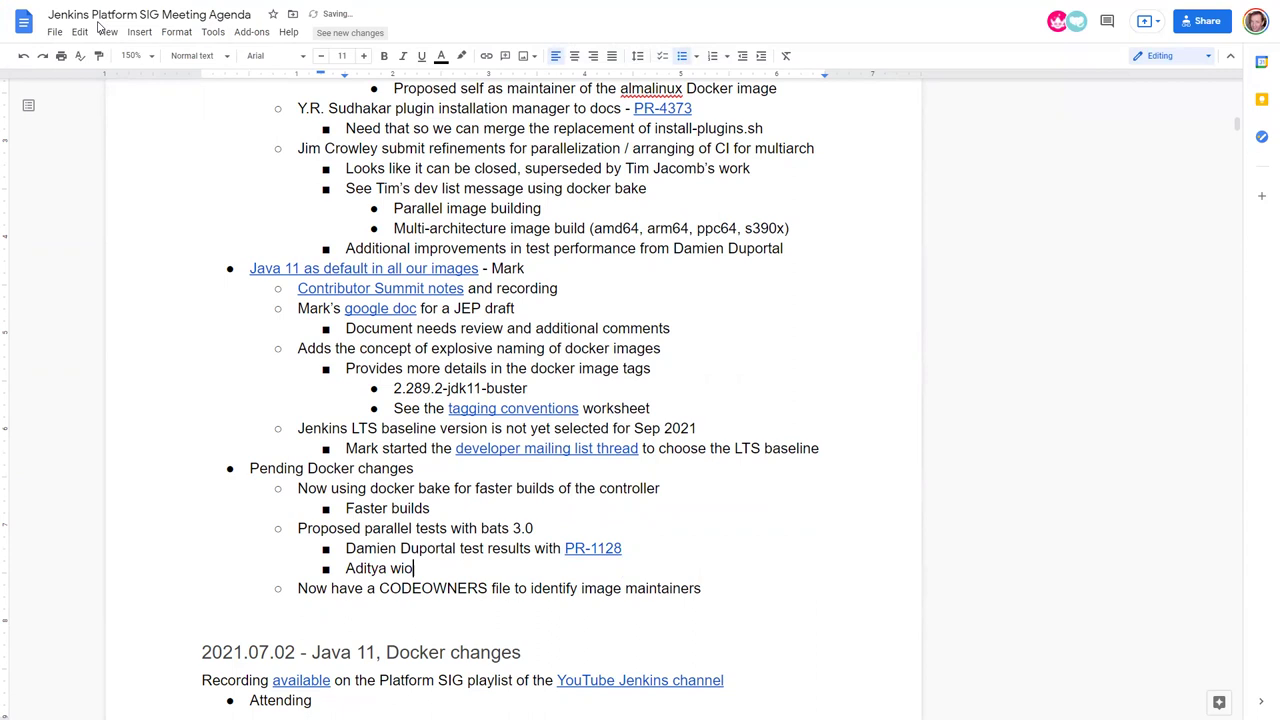
key("BackSpace")
type("lling to check Docker")
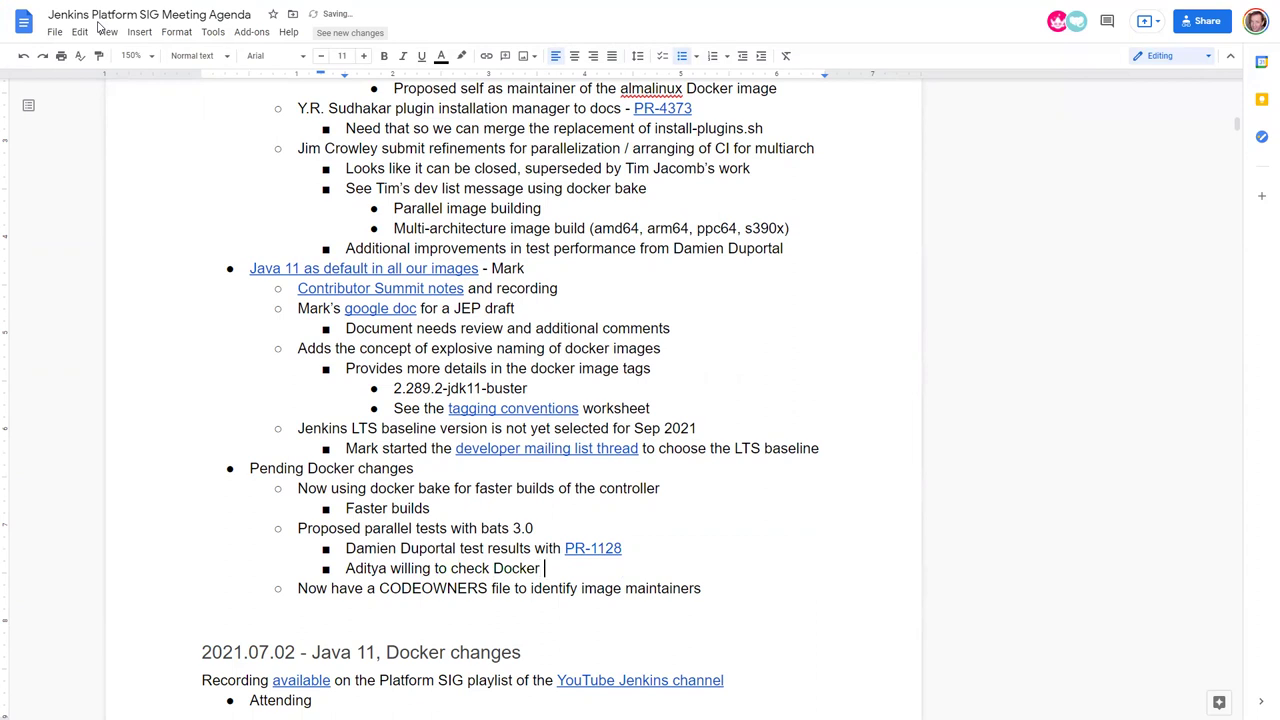
type(" for Windows")
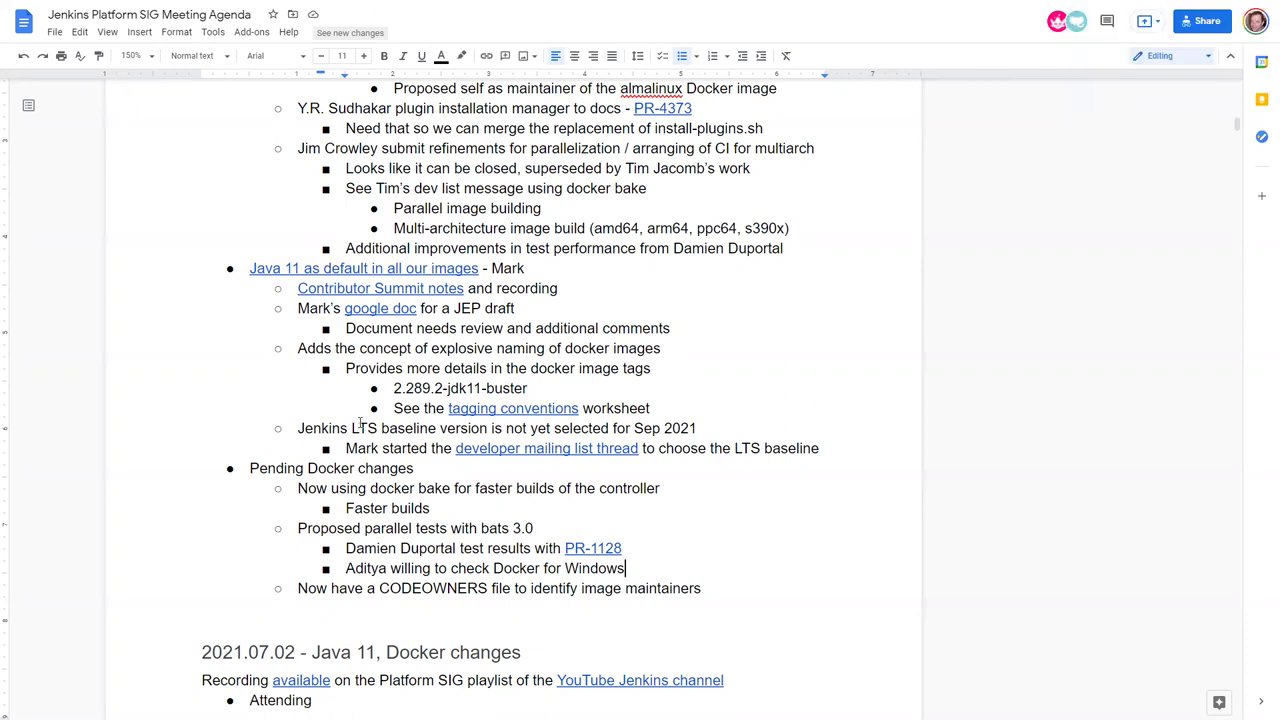
Add a top-level bullet after CODEOWNERS: 'Platform SIG what is the aim of the SIG, how can others help?'
key("Down")
key("Up")
key("Up")
key("Up")
key("Up")
key("Up")
key("Up")
key("Home")
key("Down")
key("Down")
key("Down")
key("Return")
key("shift+Tab")
type("Platform SIG")
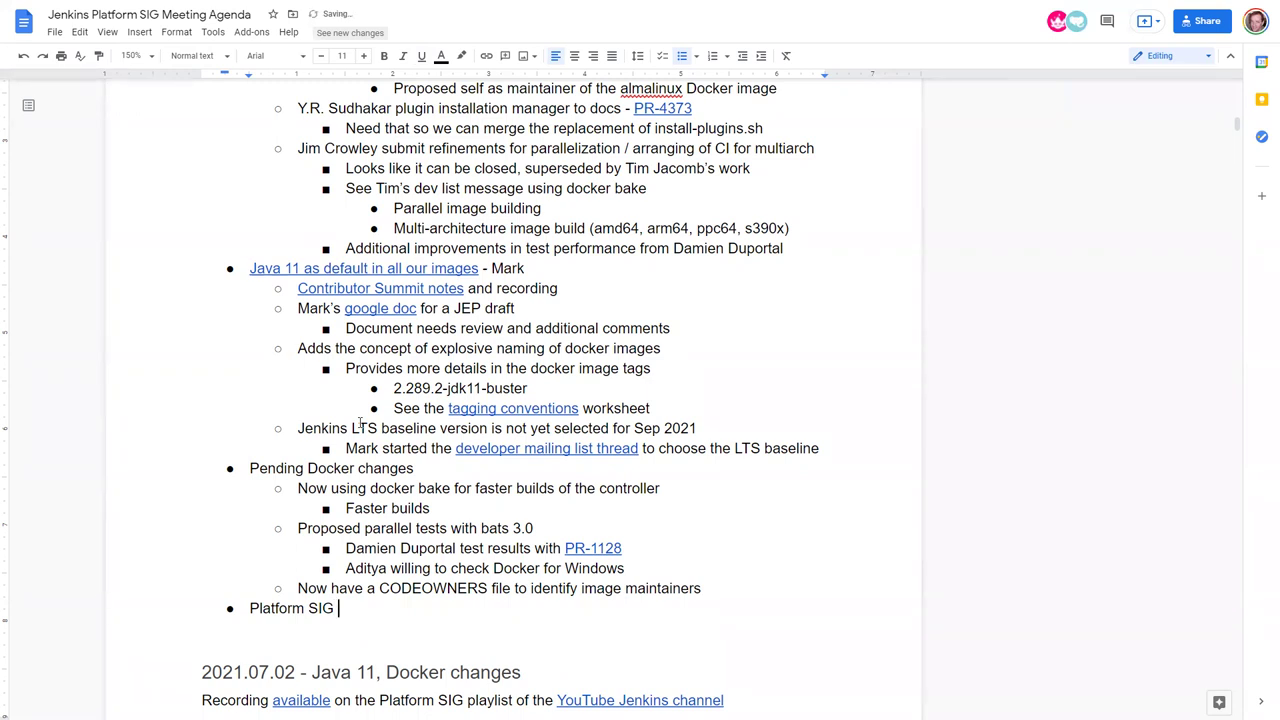
type("what is the aim of the SIG")
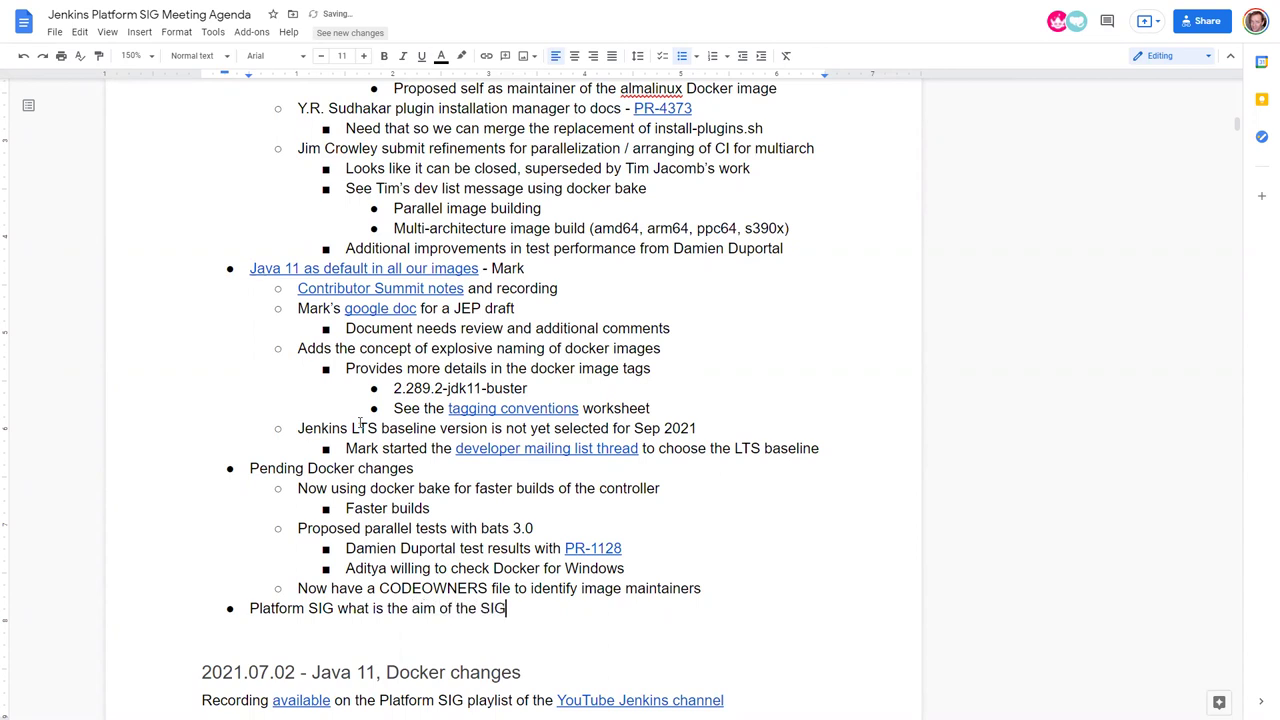
type(", how can others help?")
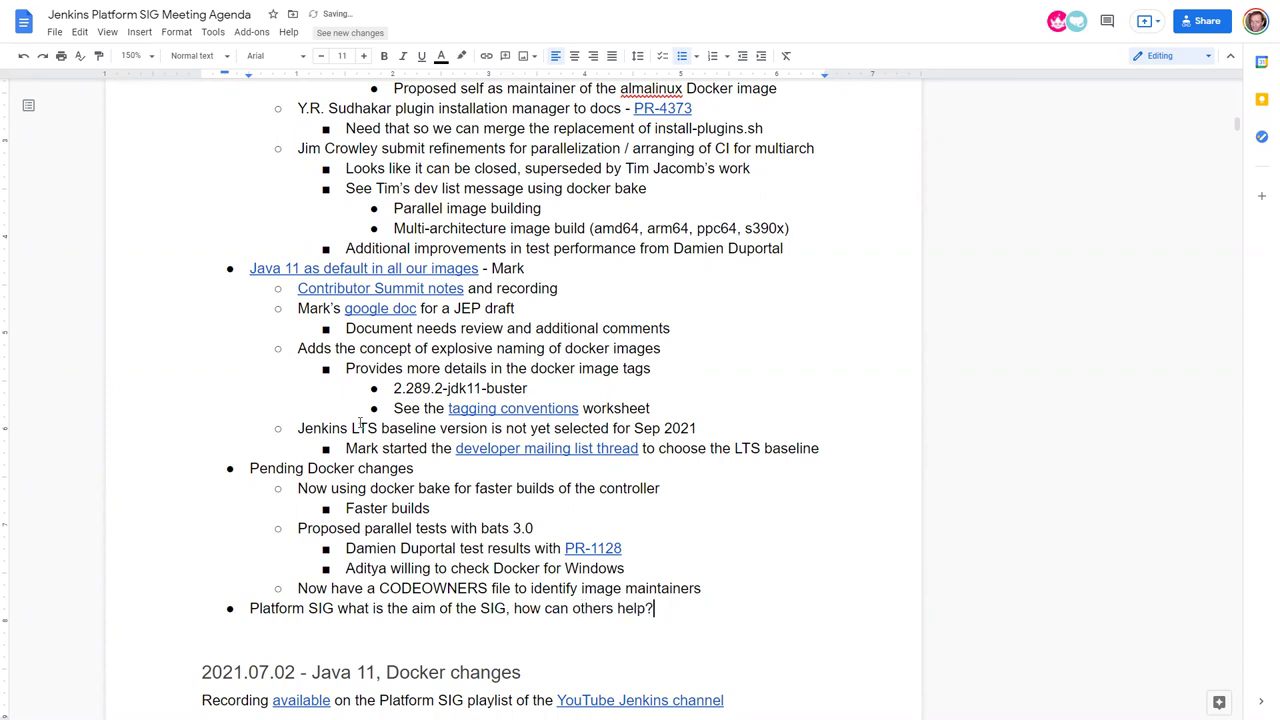
key("F11")
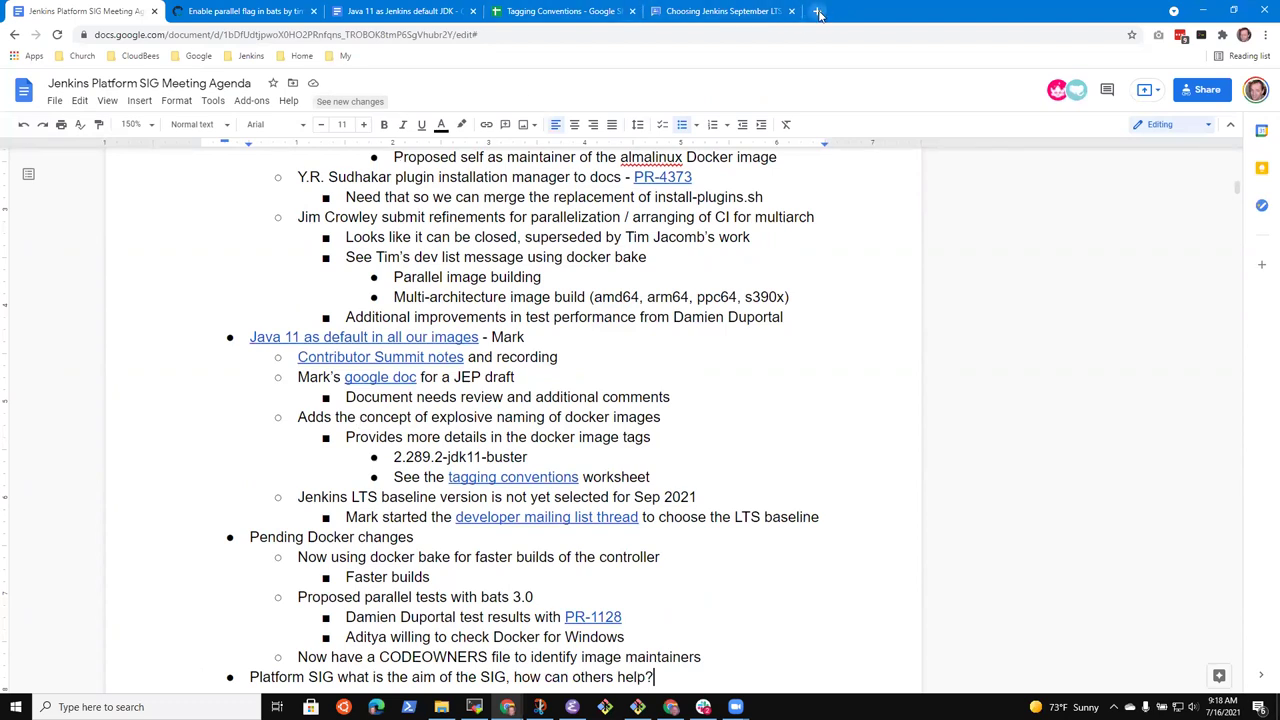
Open the Platform SIG page from the jenkins.io Community menu in a new tab
left_click(817, 11)
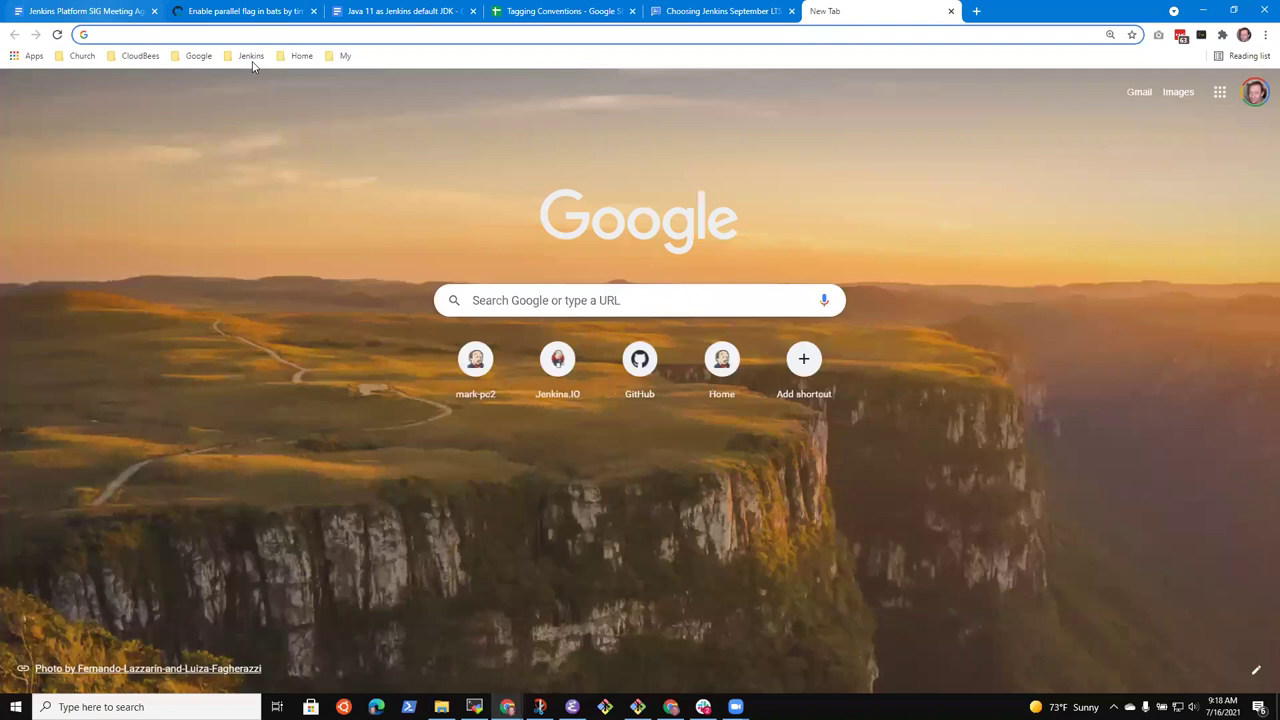
left_click(250, 55)
left_click(255, 215)
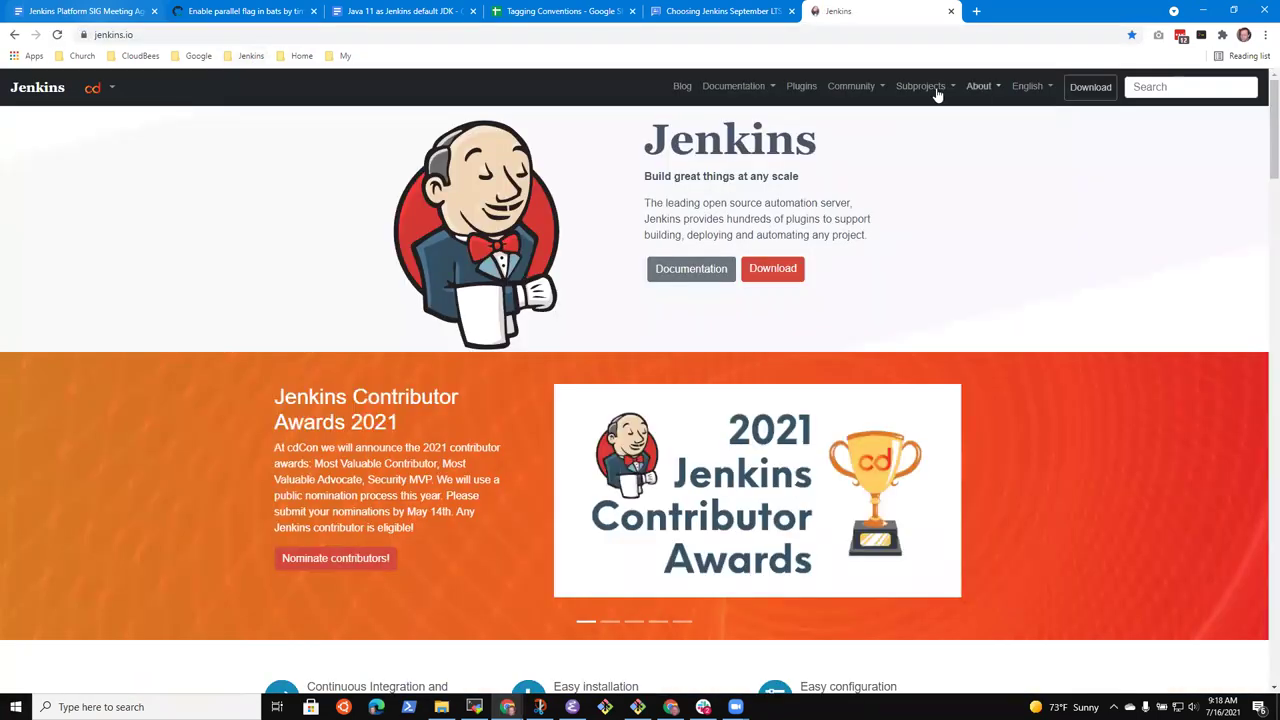
left_click(922, 88)
left_click(850, 88)
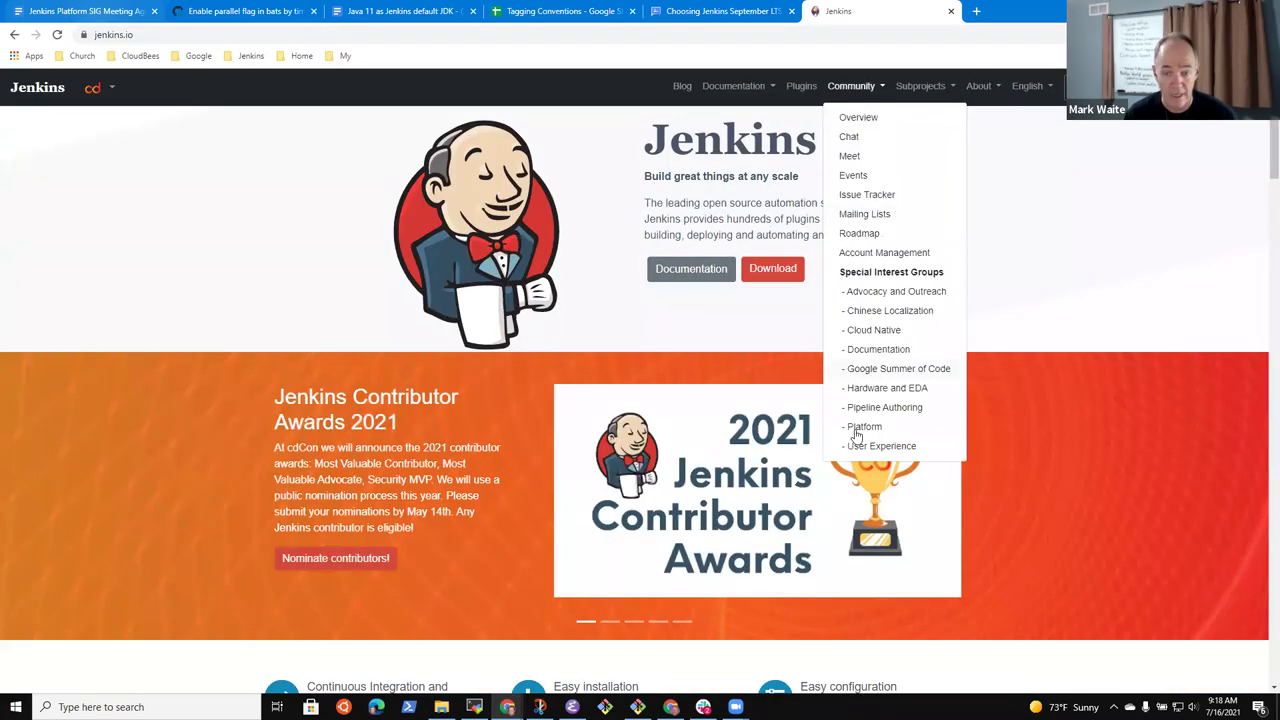
left_click(882, 426)
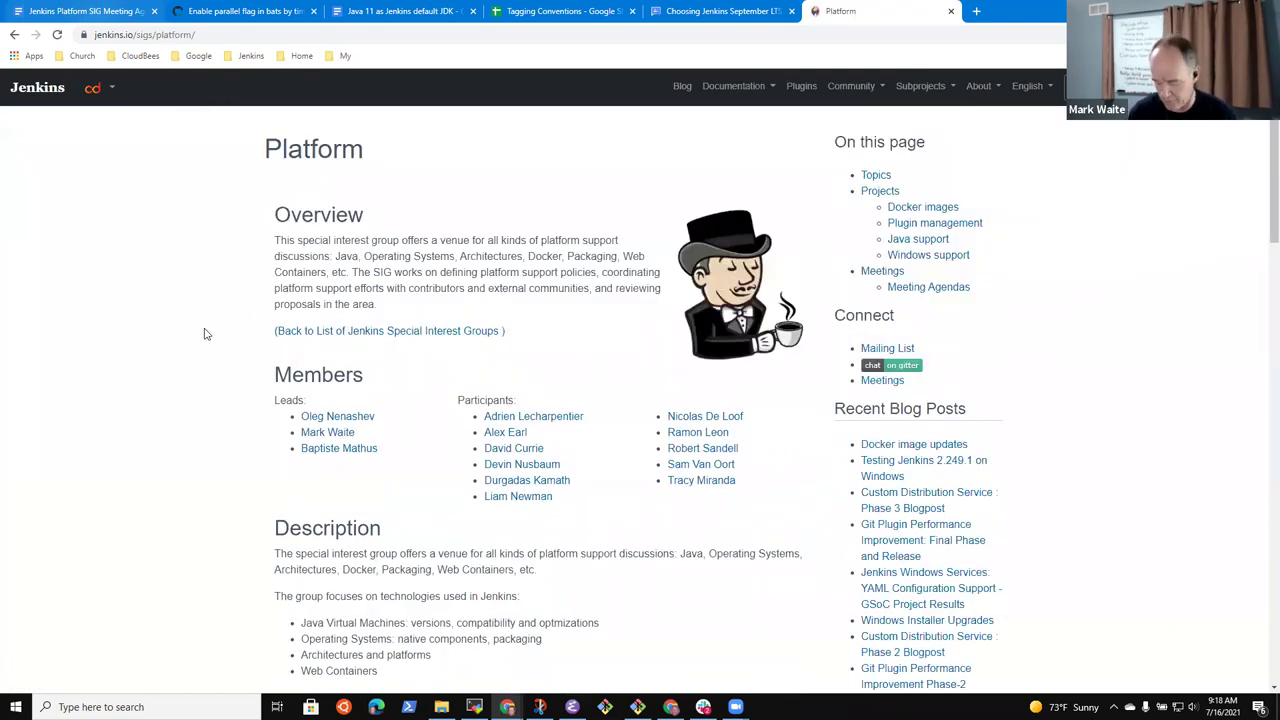
Highlight the overview topics Java, Operating Systems, Architectures, Docker, Packaging and the support-policy text
scroll(204, 334, "up", 3)
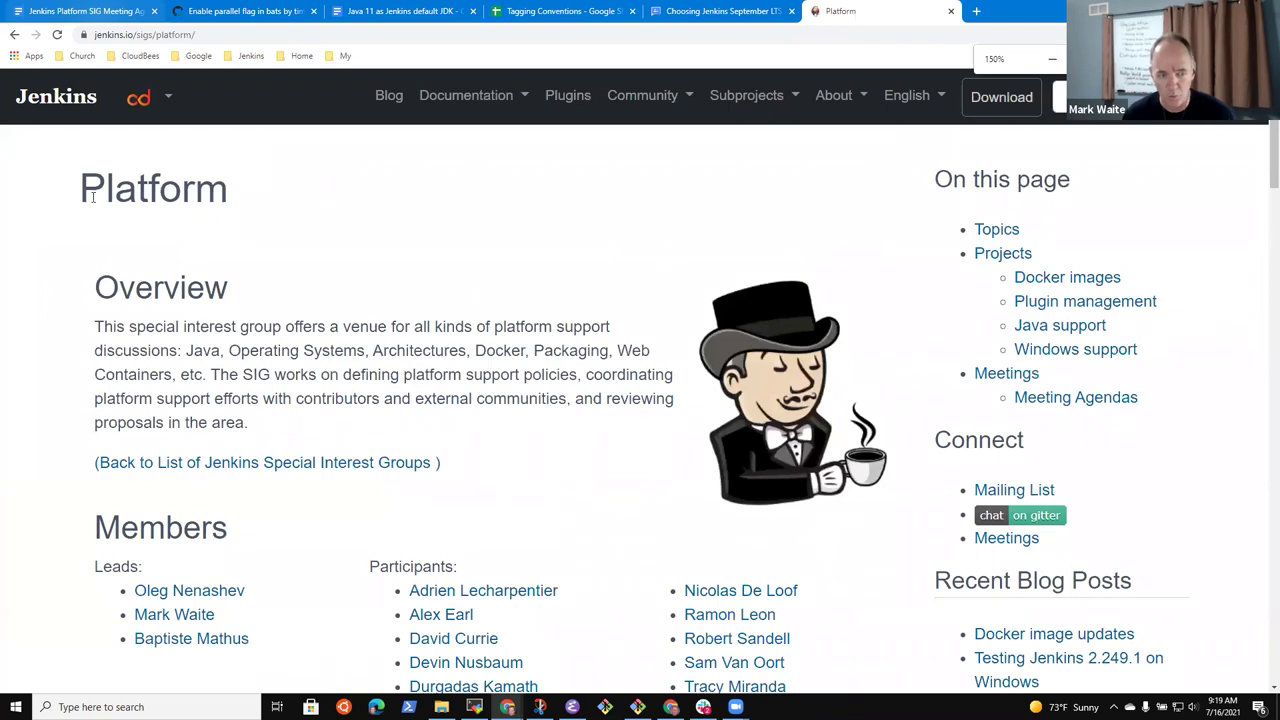
left_click_drag(94, 330, 170, 352)
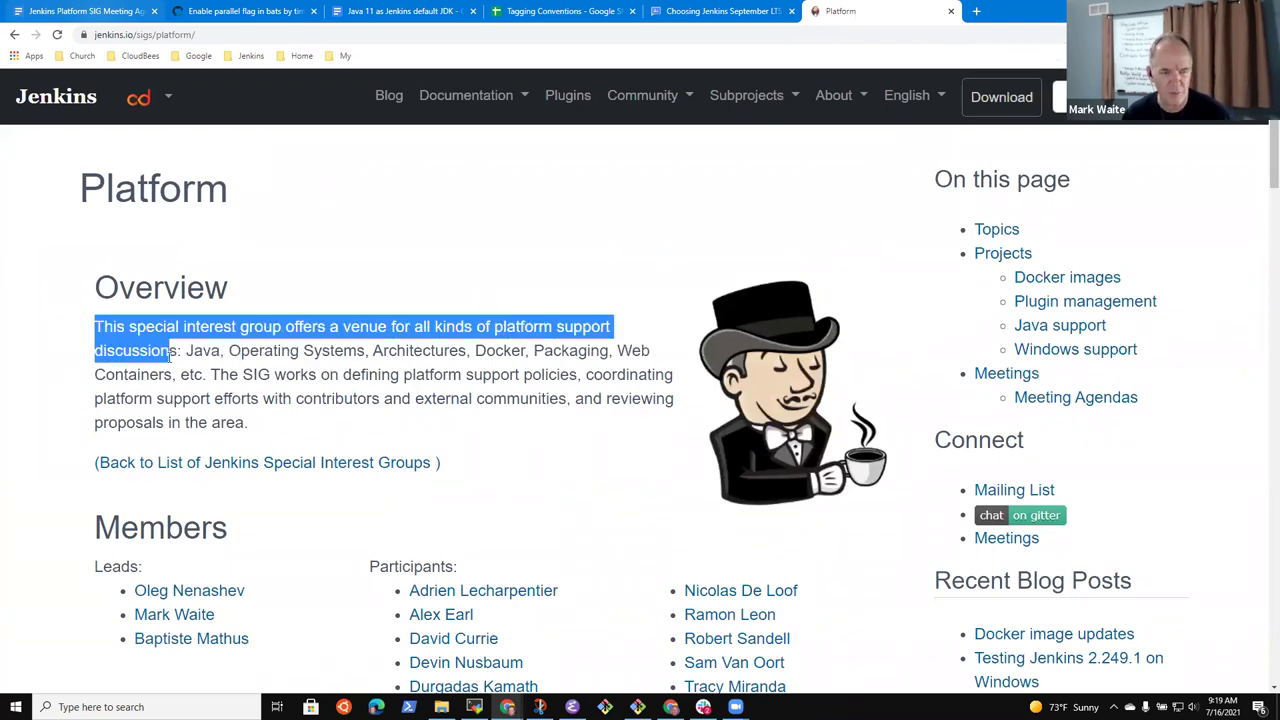
left_click(218, 353)
double_click(203, 350)
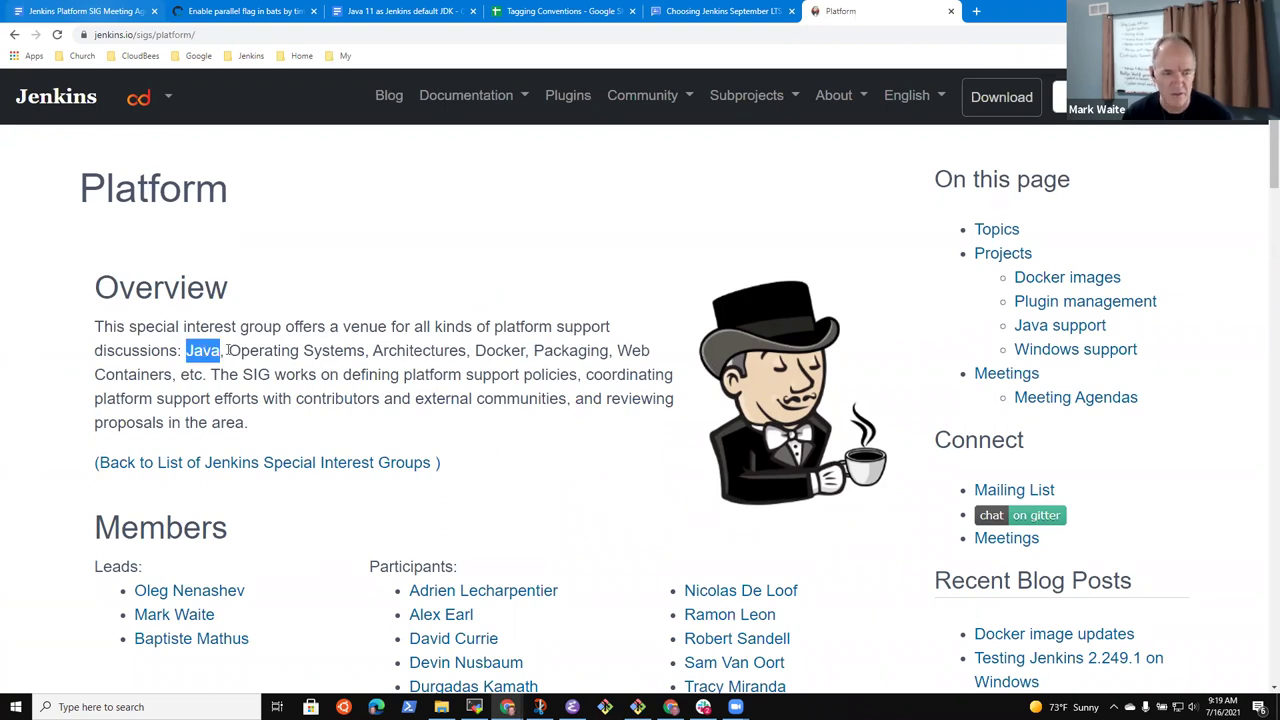
left_click(252, 350)
left_click_drag(252, 350, 328, 350)
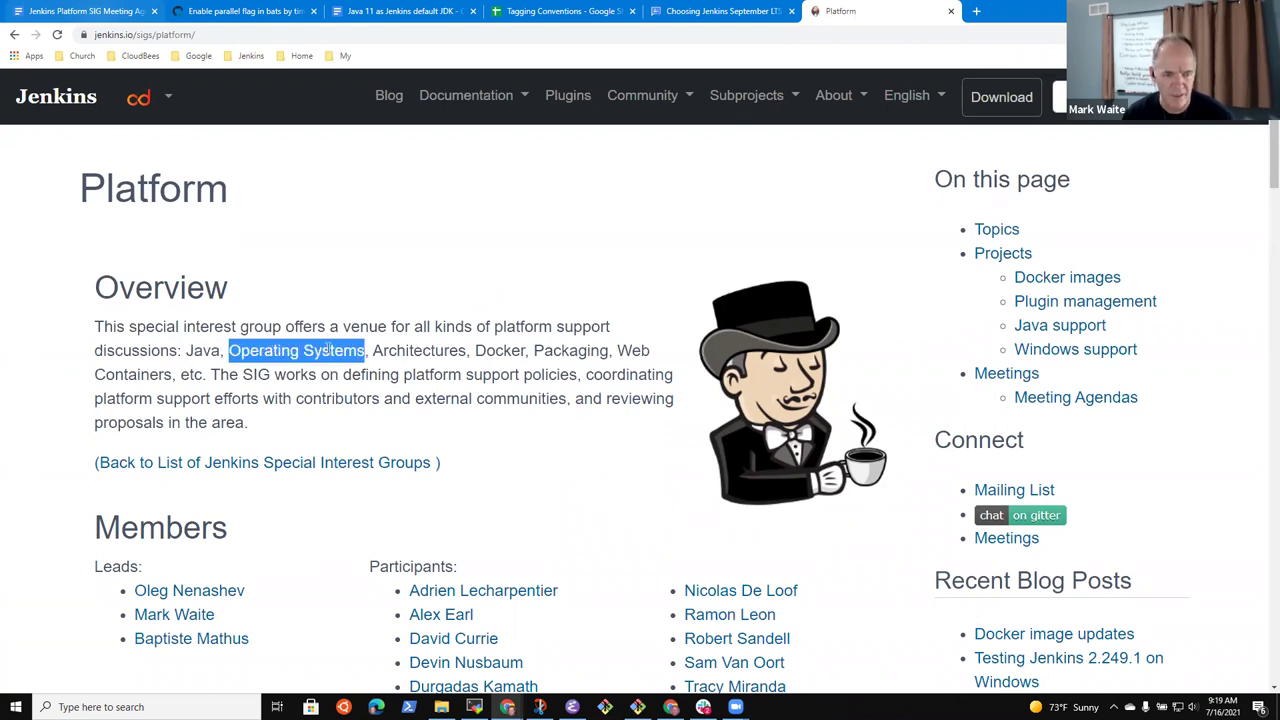
left_click(433, 344)
double_click(420, 348)
left_click(495, 347)
double_click(500, 350)
double_click(570, 350)
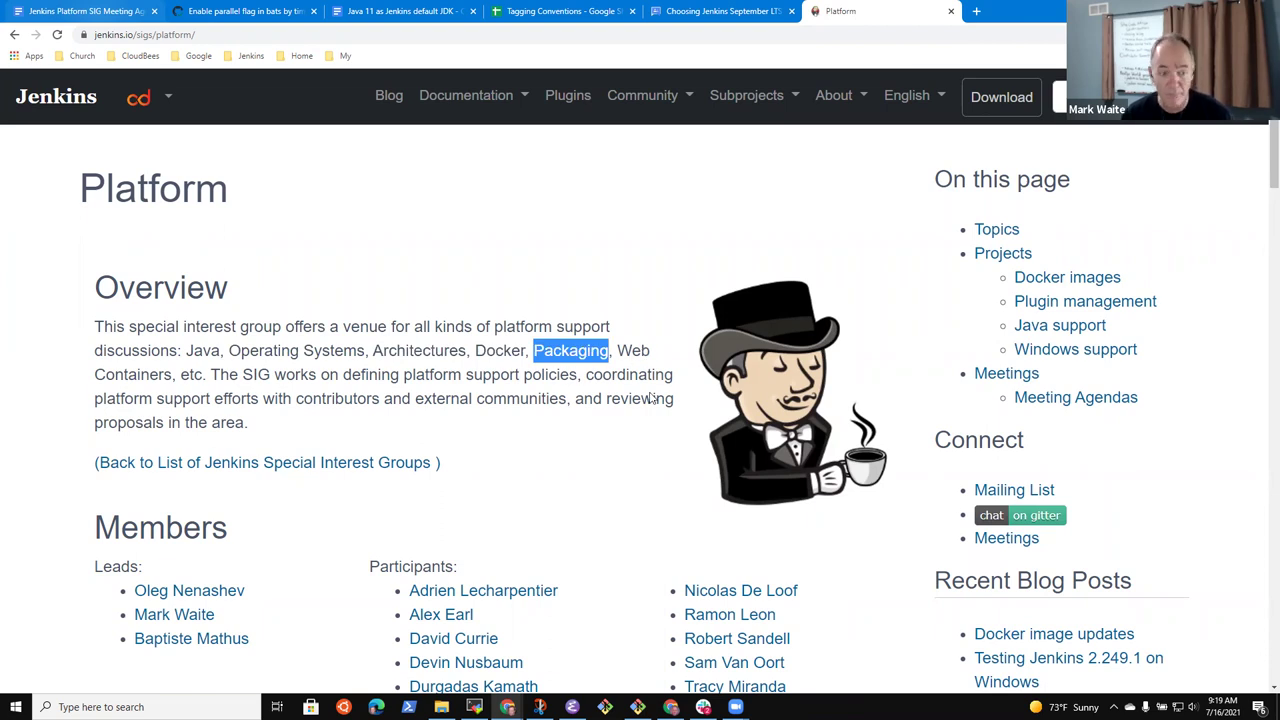
left_click_drag(403, 377, 292, 398)
left_click(525, 395)
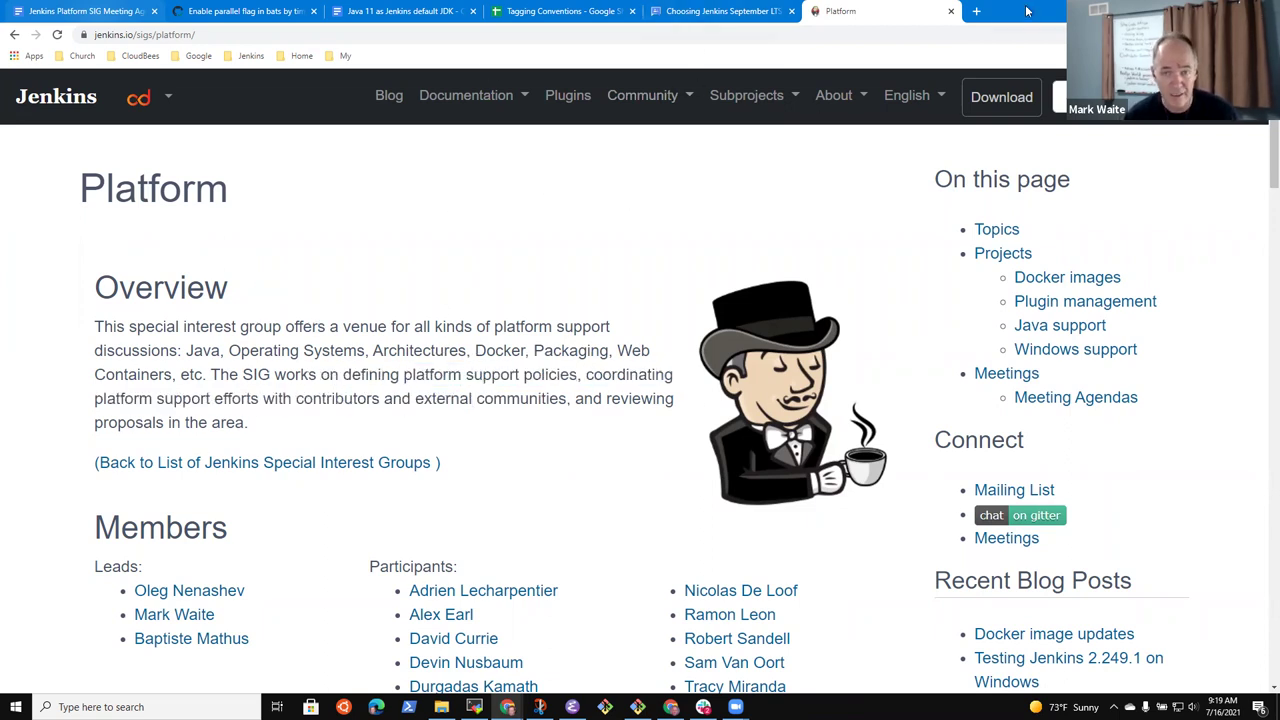
Load the Jenkins home page from the Jenkins bookmarks folder in a second tab, keeping the Platform SIG page in front
left_click(975, 14)
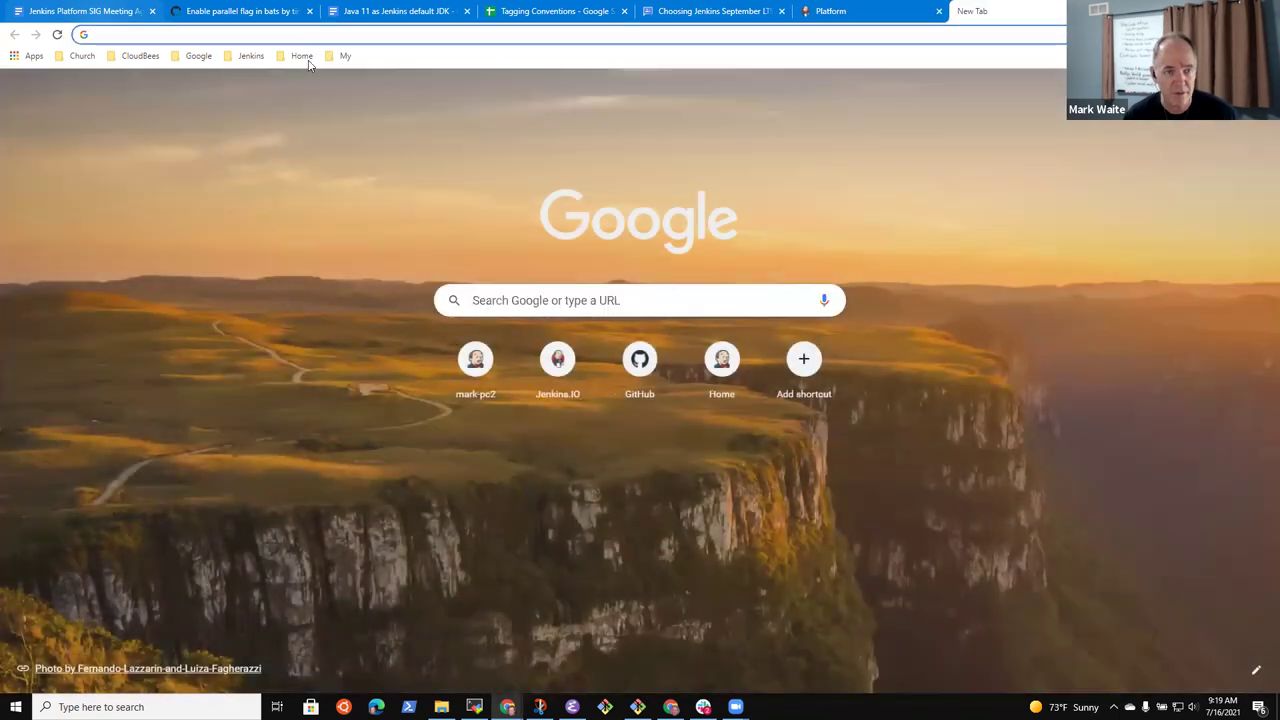
left_click(303, 56)
mouse_move(251, 56)
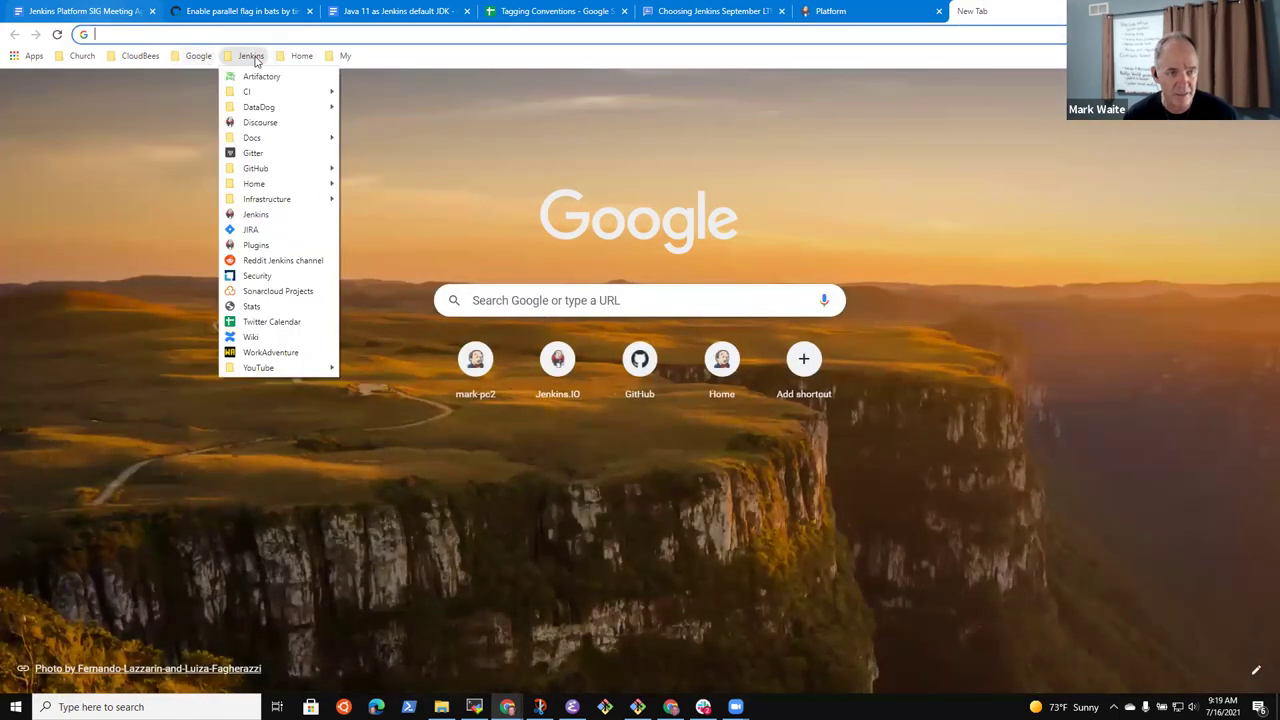
left_click(255, 215)
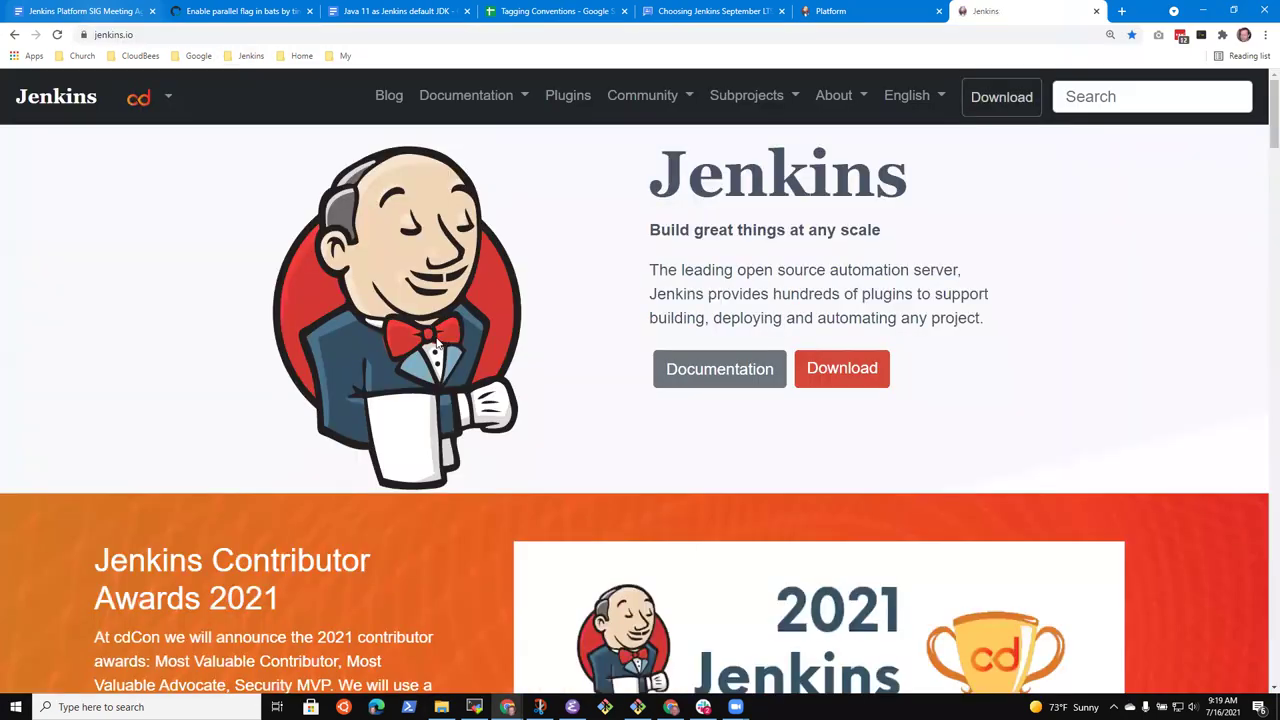
left_click(896, 11)
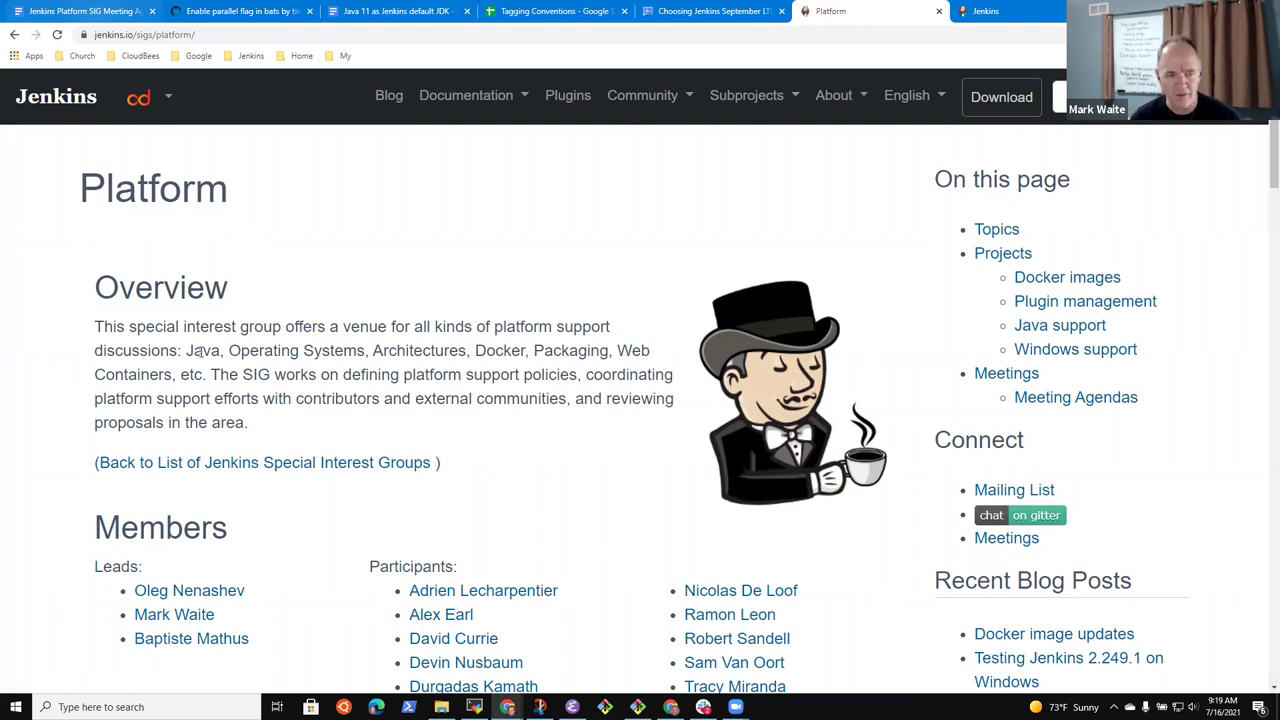
Highlight the overview topics Java, Operating Systems, Architectures and Docker
double_click(202, 351)
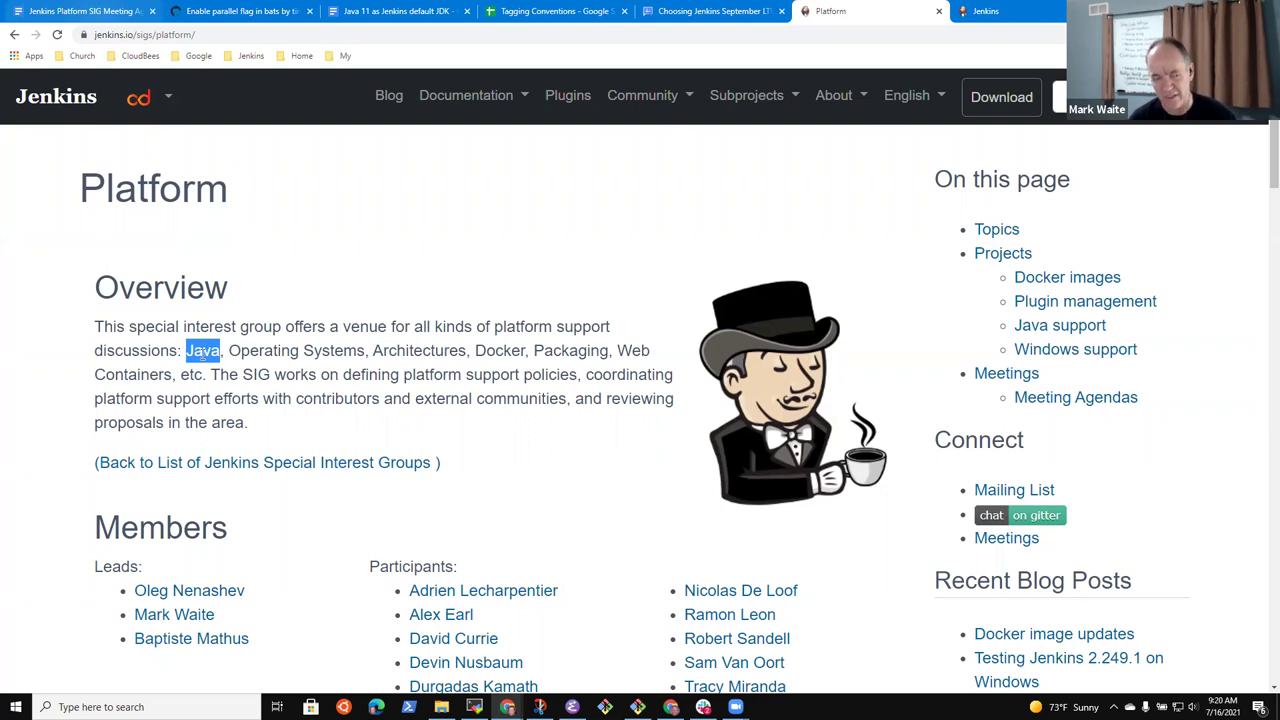
left_click_drag(269, 356, 304, 350)
double_click(262, 350)
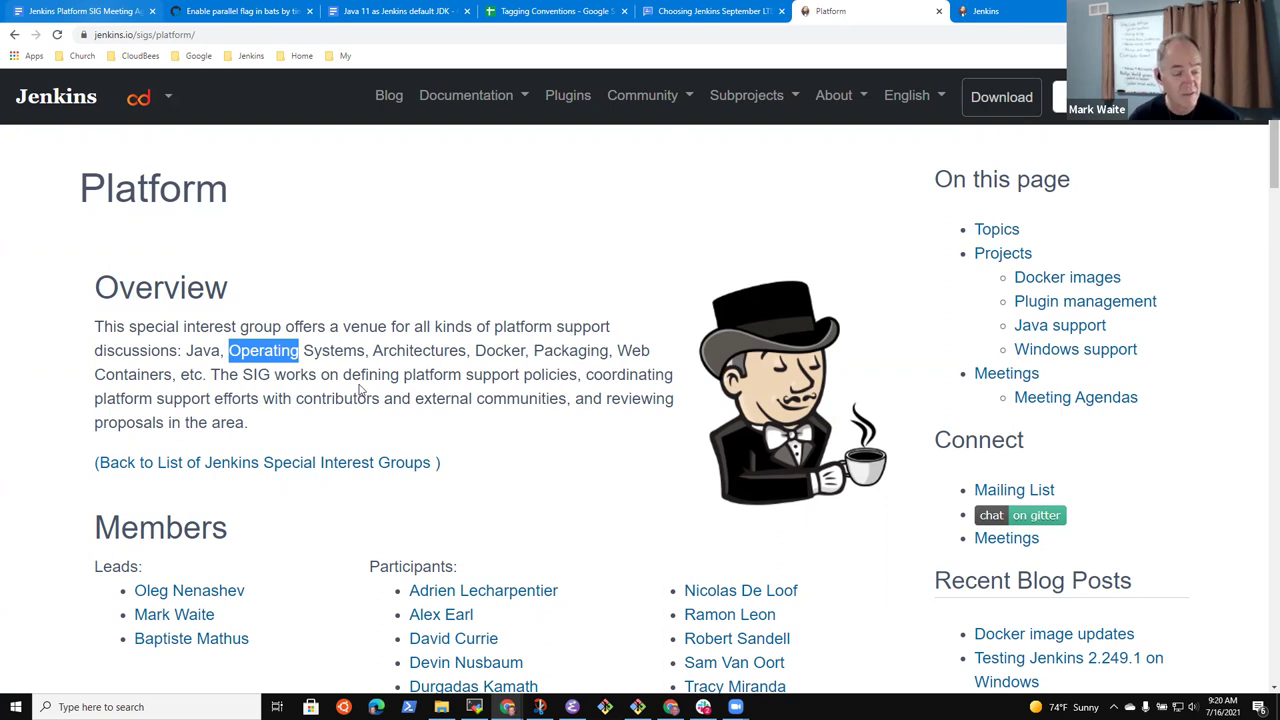
left_click(277, 352)
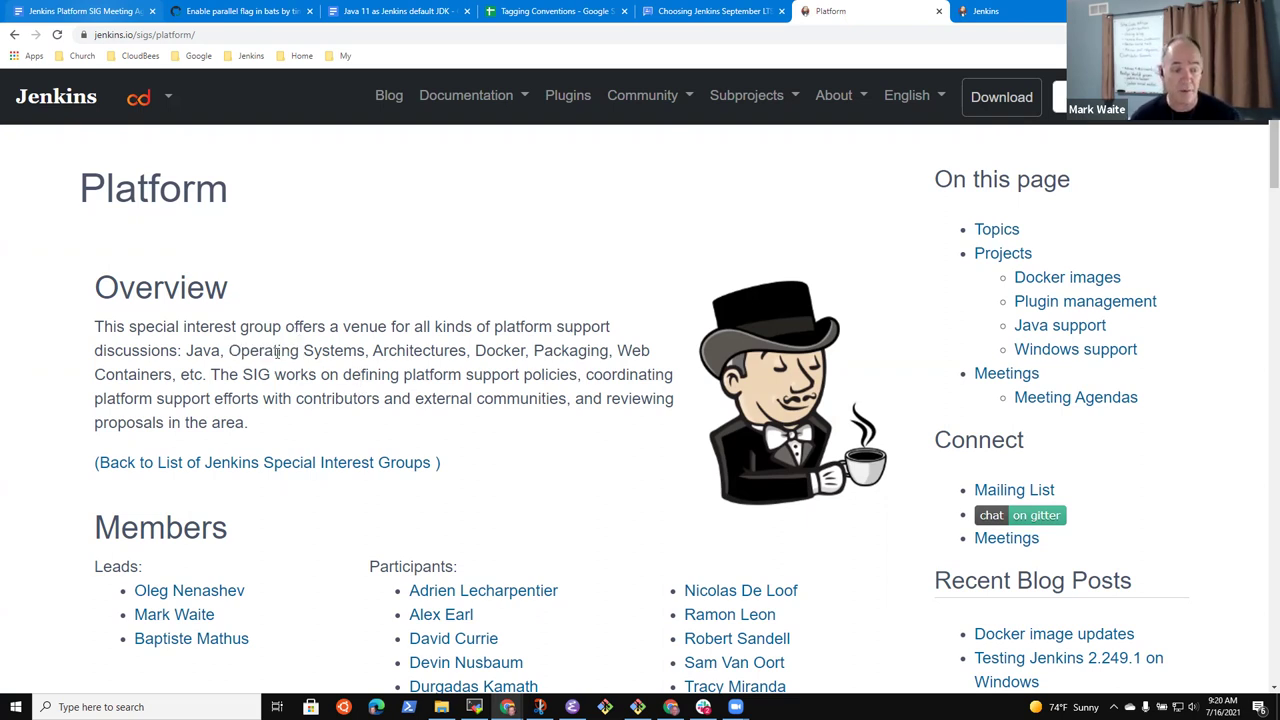
left_click_drag(269, 350, 364, 352)
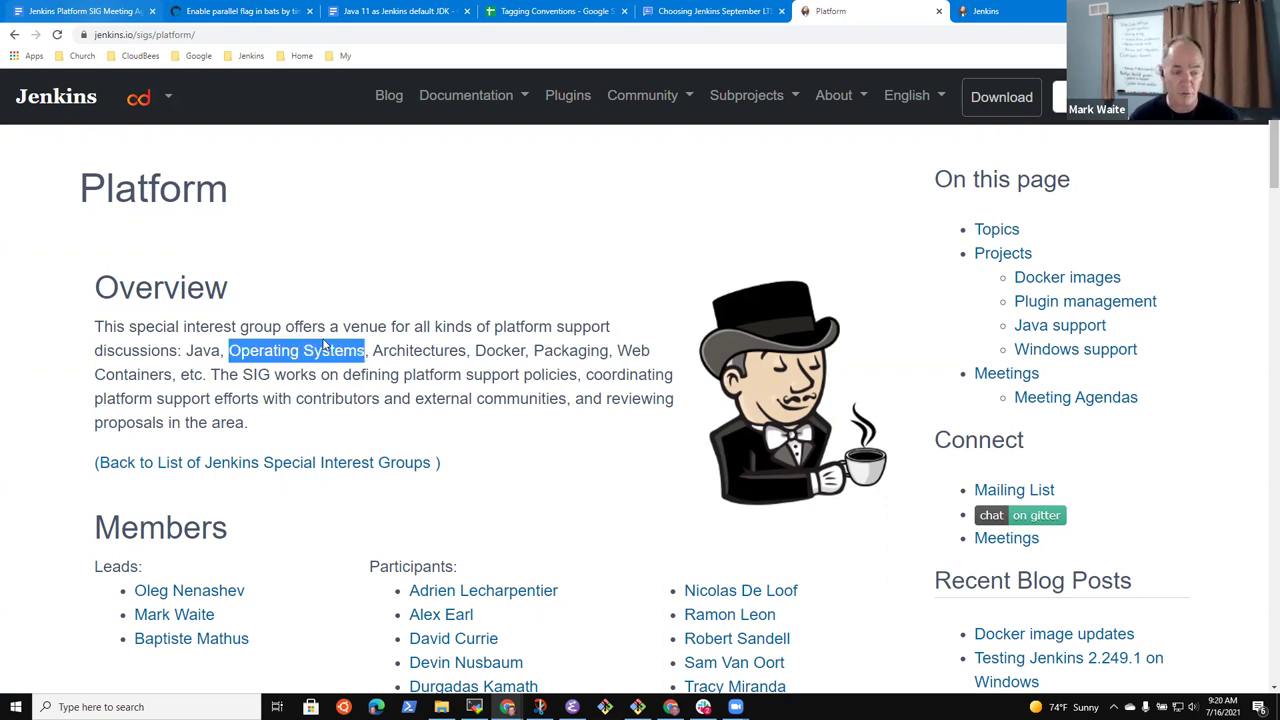
double_click(407, 349)
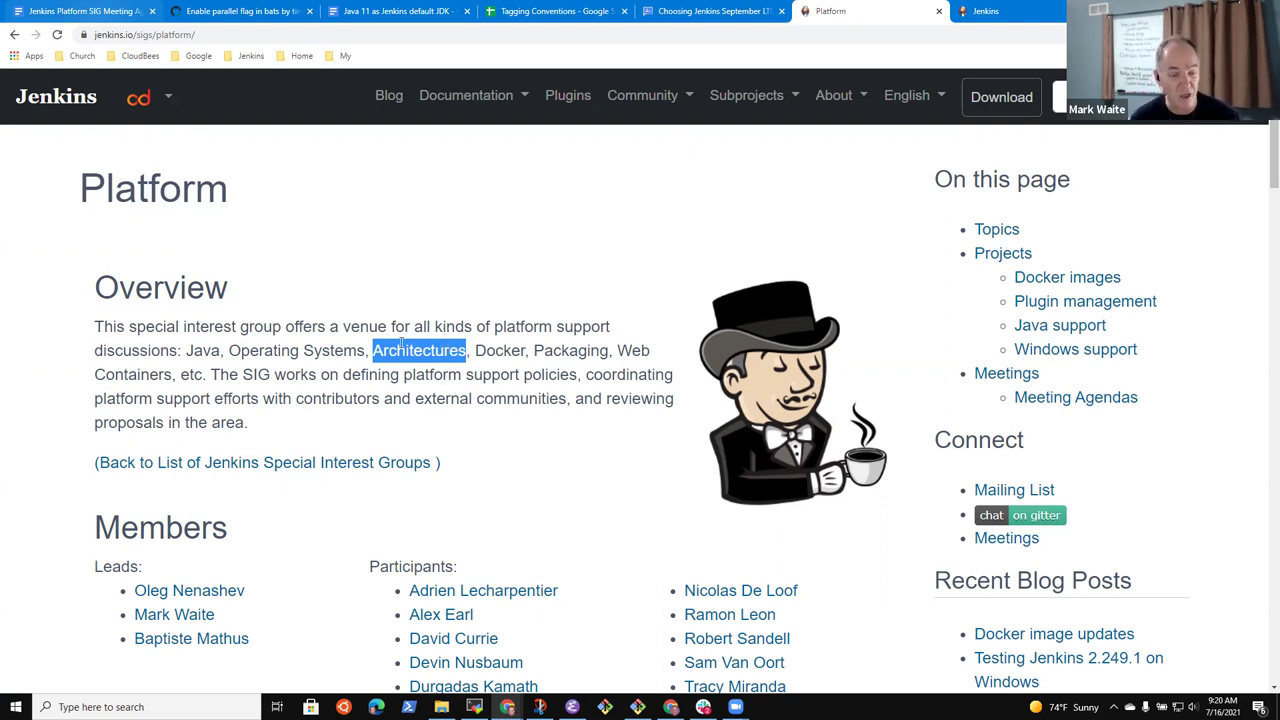
double_click(493, 353)
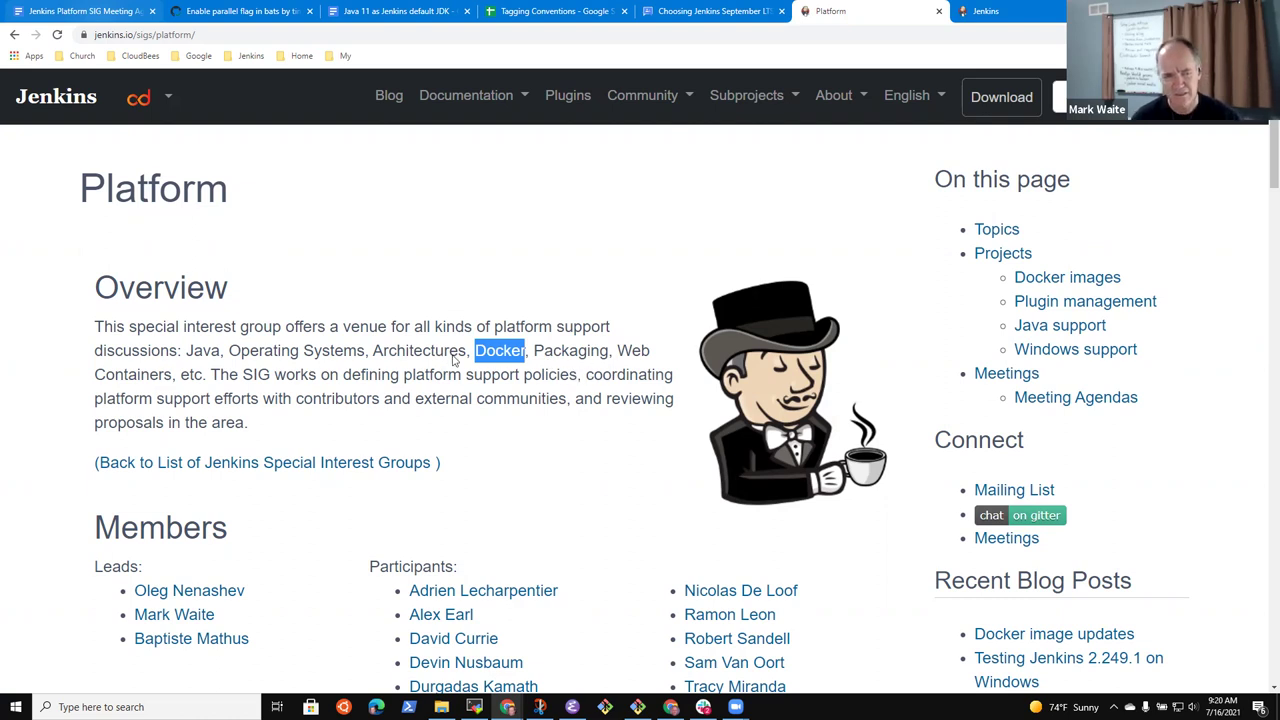
left_click(483, 354)
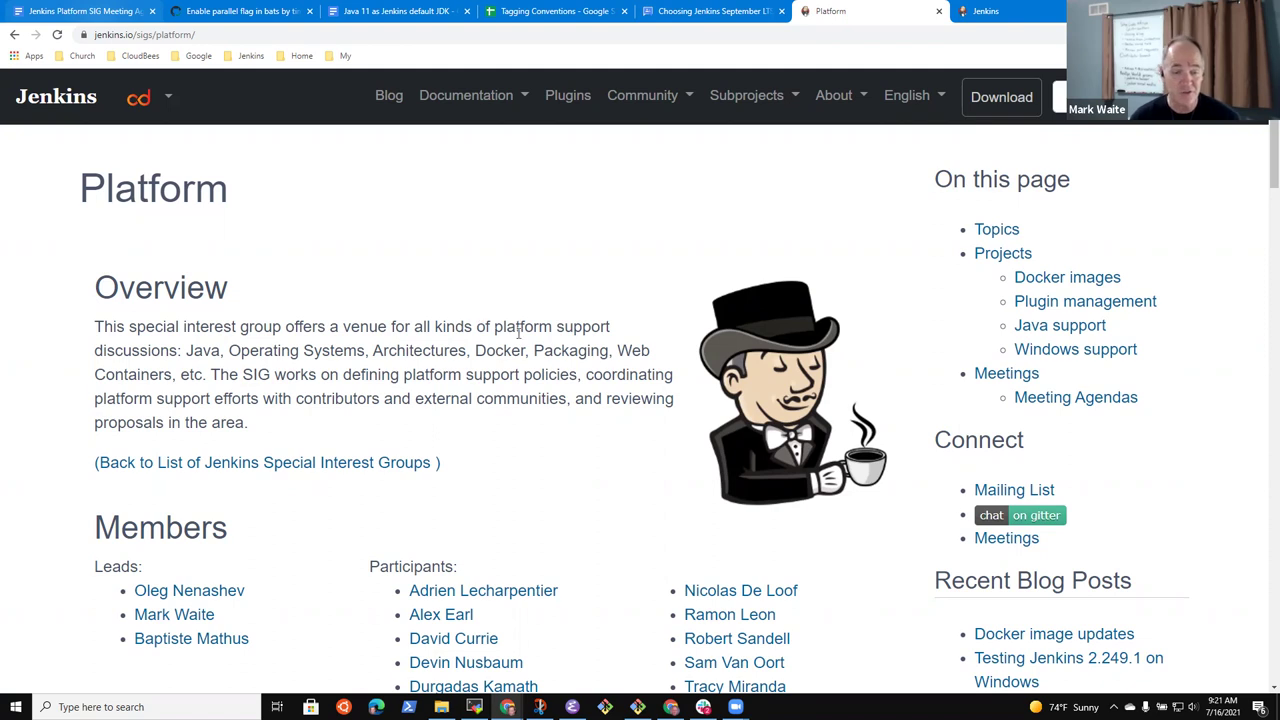
Highlight 'platform', the whole Overview paragraph, Operating and Docker, then return to the agenda
double_click(516, 328)
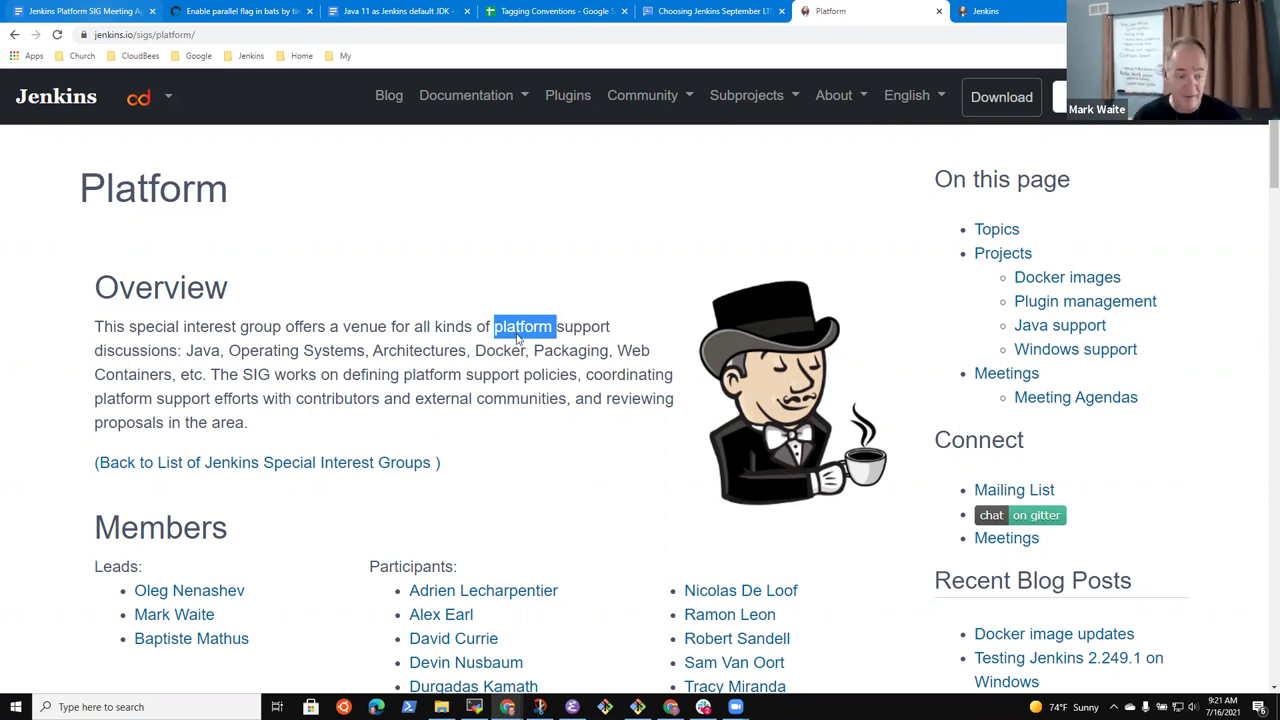
triple_click(220, 350)
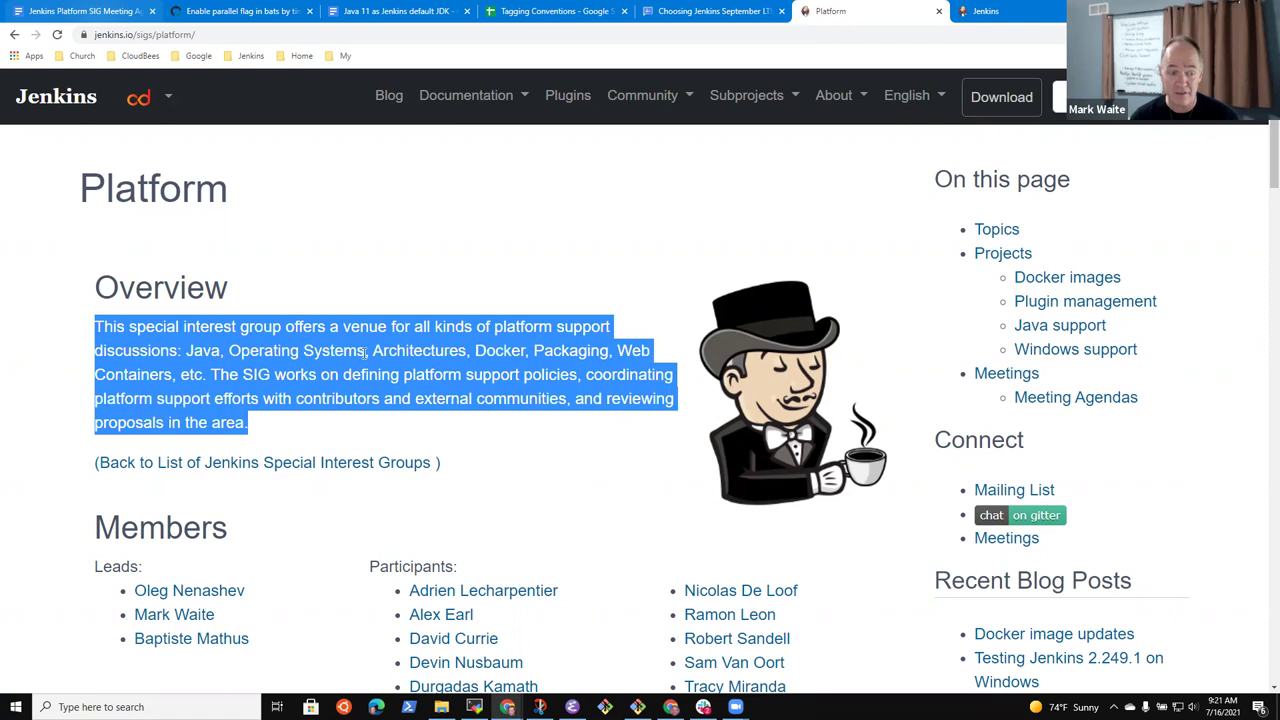
double_click(290, 350)
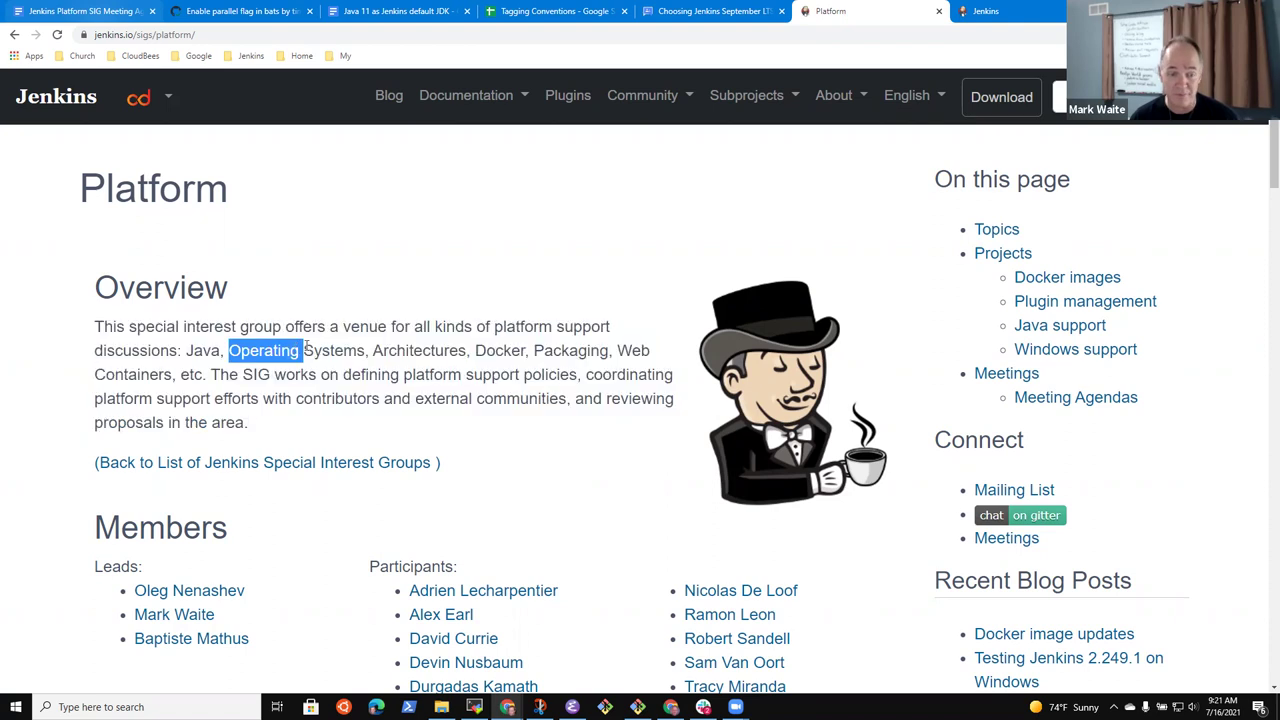
double_click(490, 350)
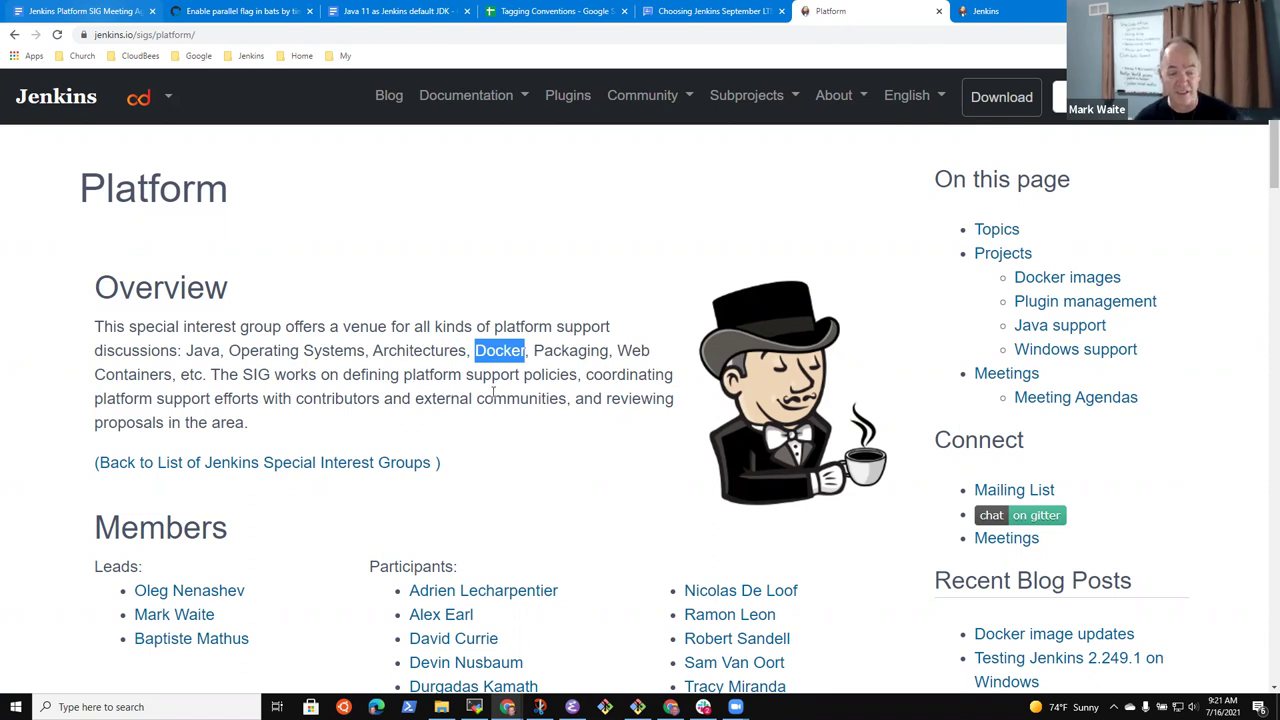
left_click(92, 12)
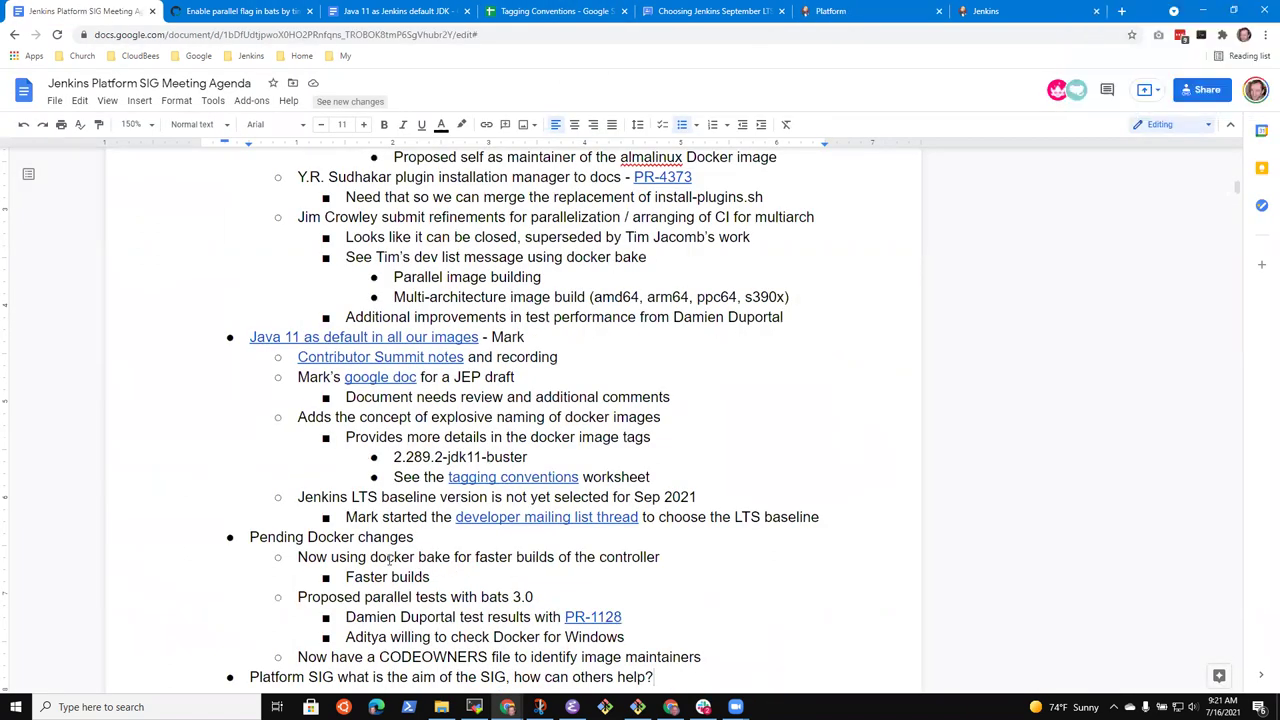
scroll(390, 580, "down", 3)
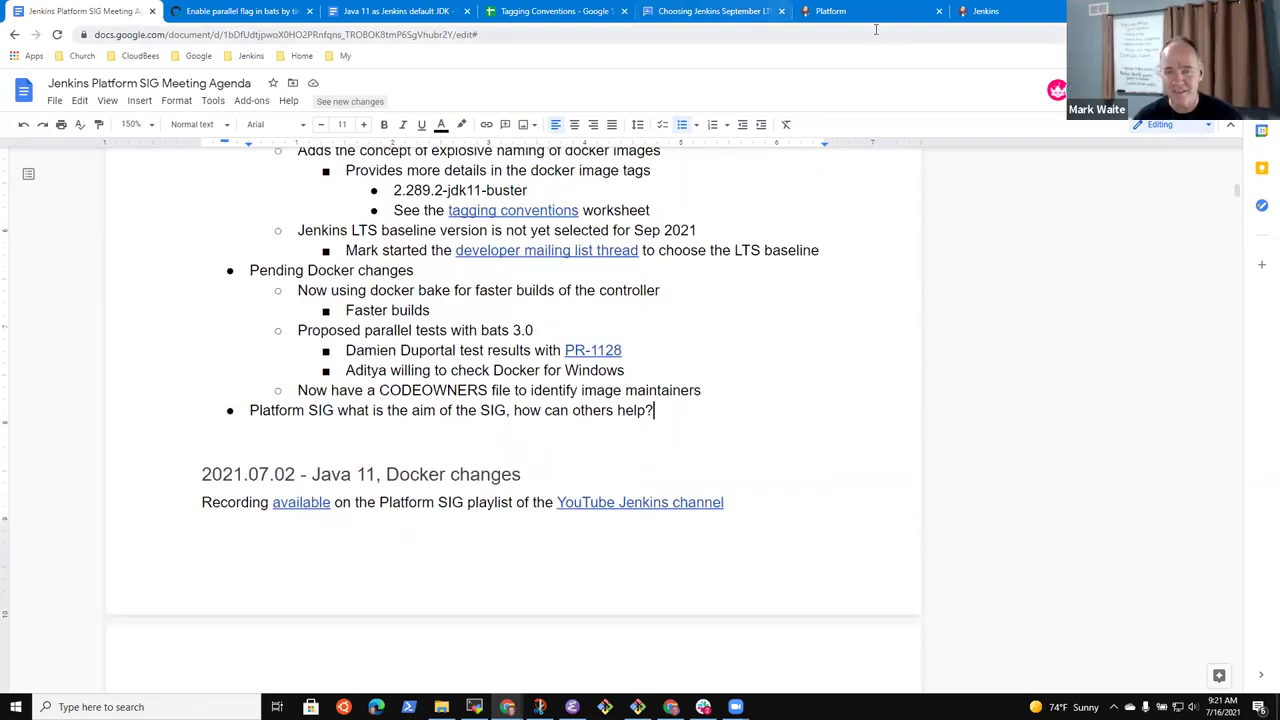
key("Return")
key("Tab")
type("See the description at")
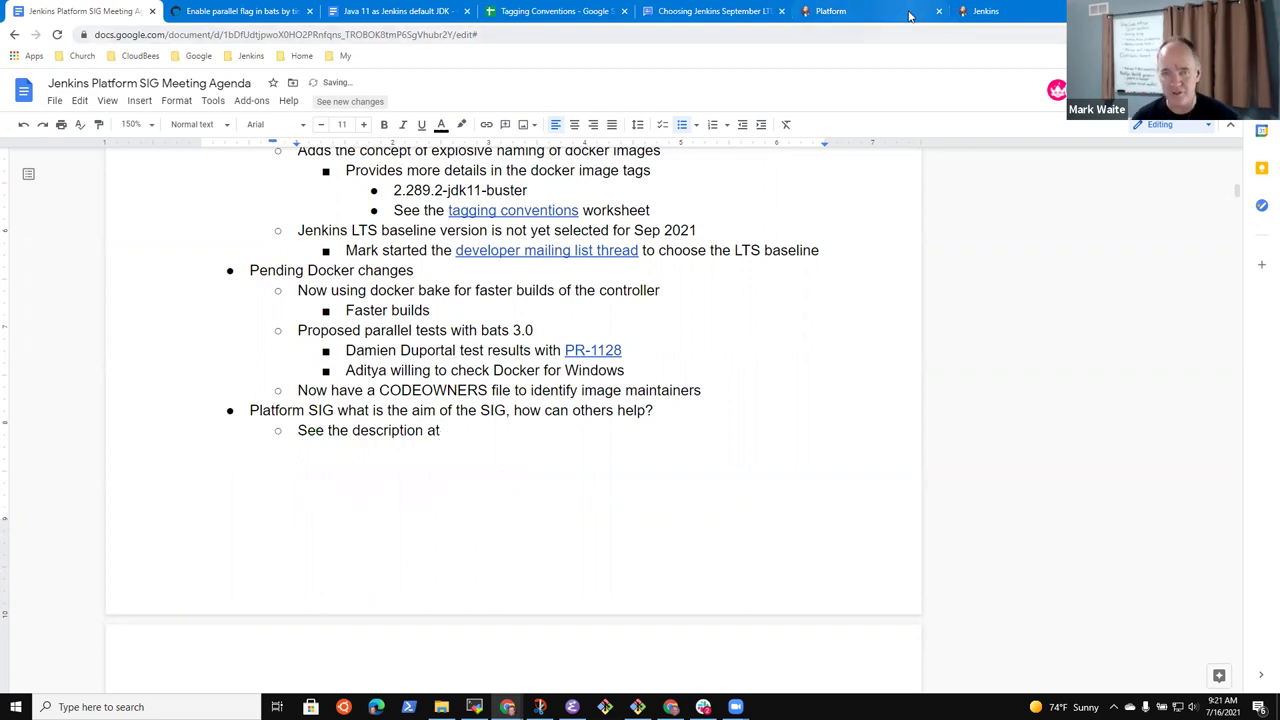
left_click(862, 11)
left_click(251, 55)
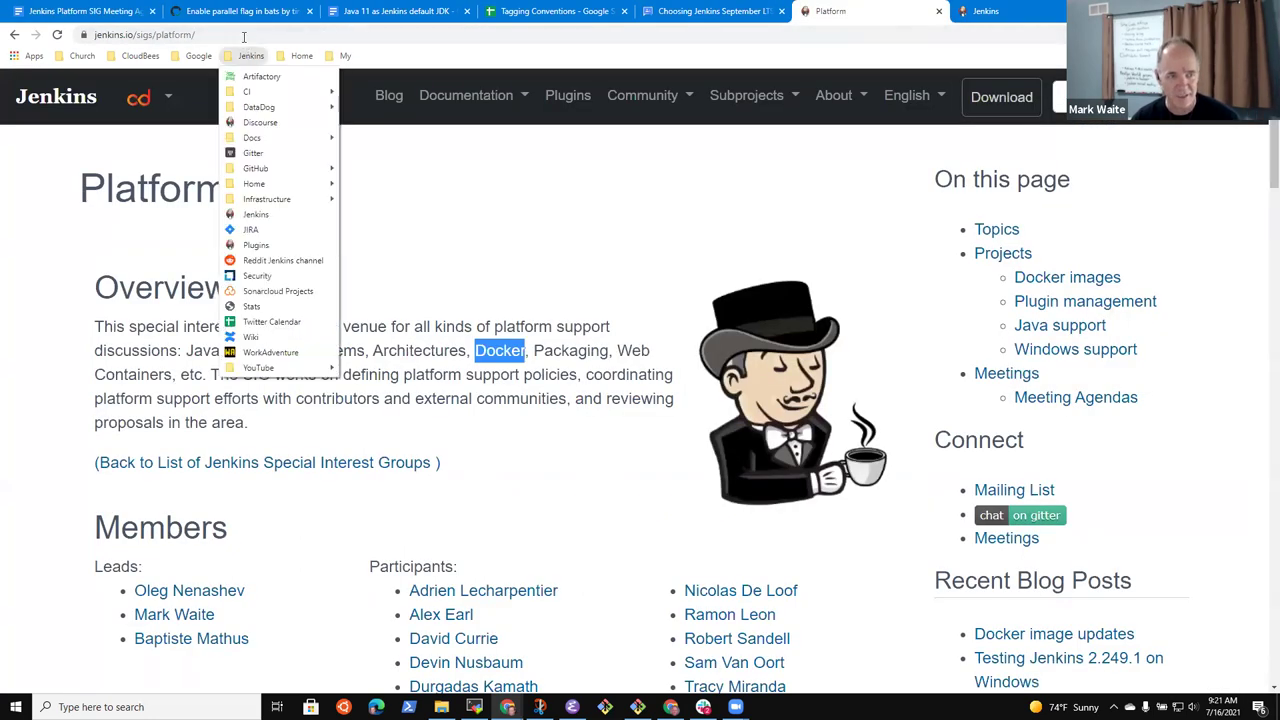
left_click(243, 35)
key("ctrl+c")
left_click(105, 7)
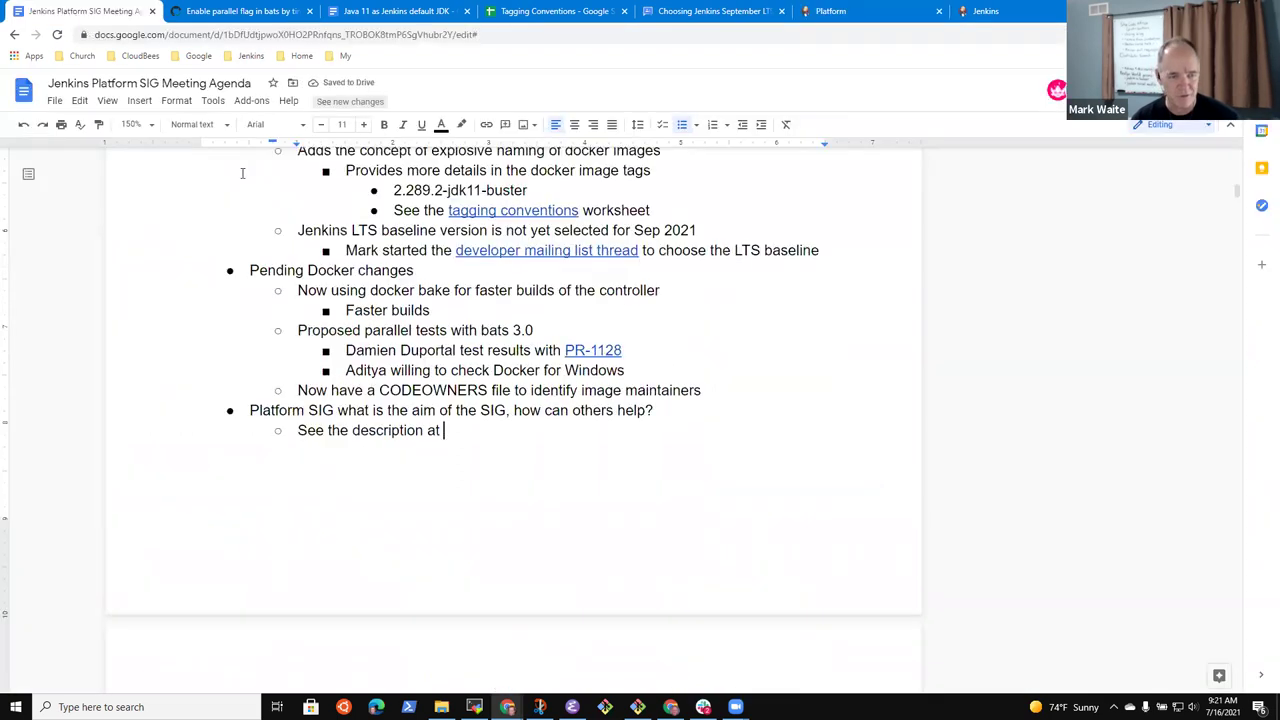
key("ctrl+v")
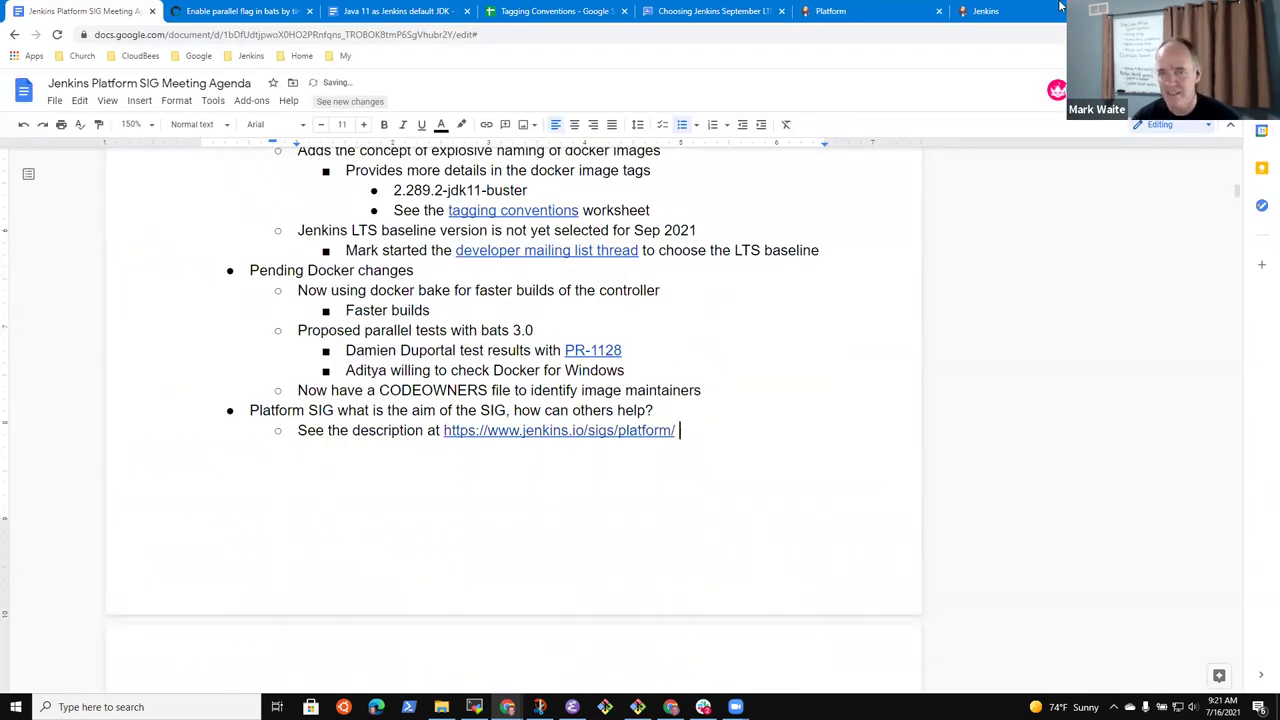
left_click(1024, 13)
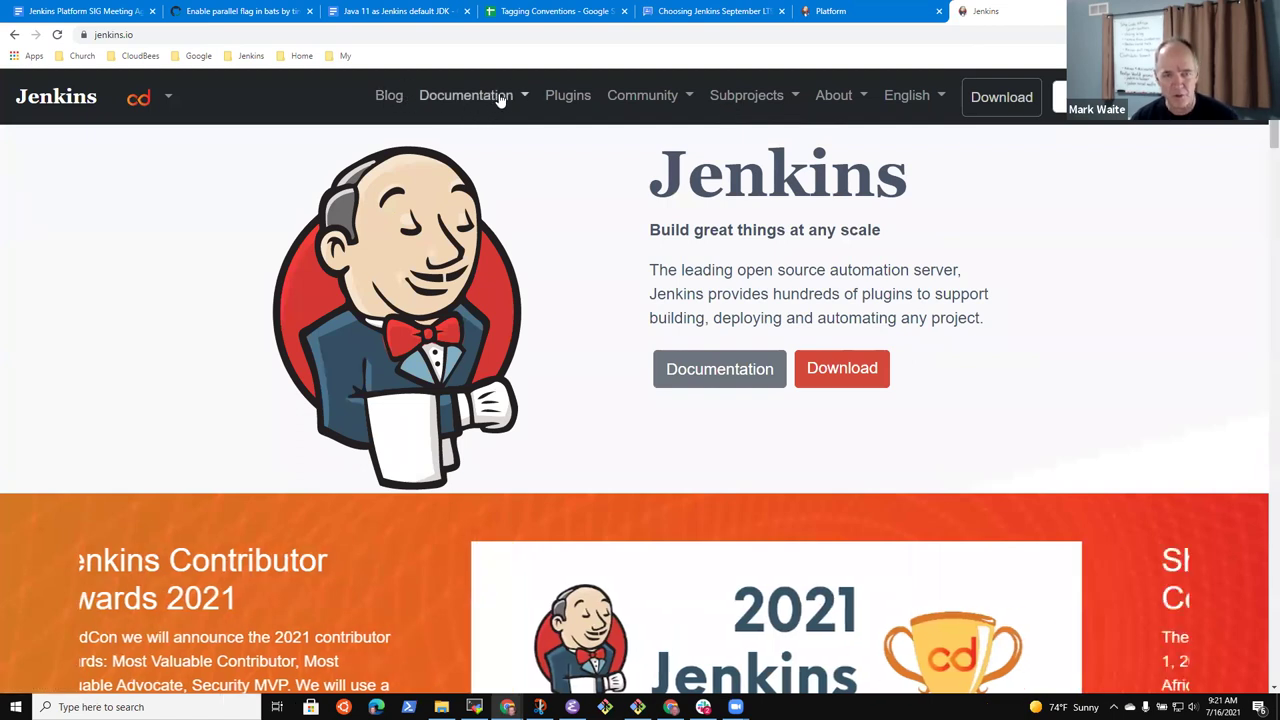
left_click(830, 95)
left_click(863, 143)
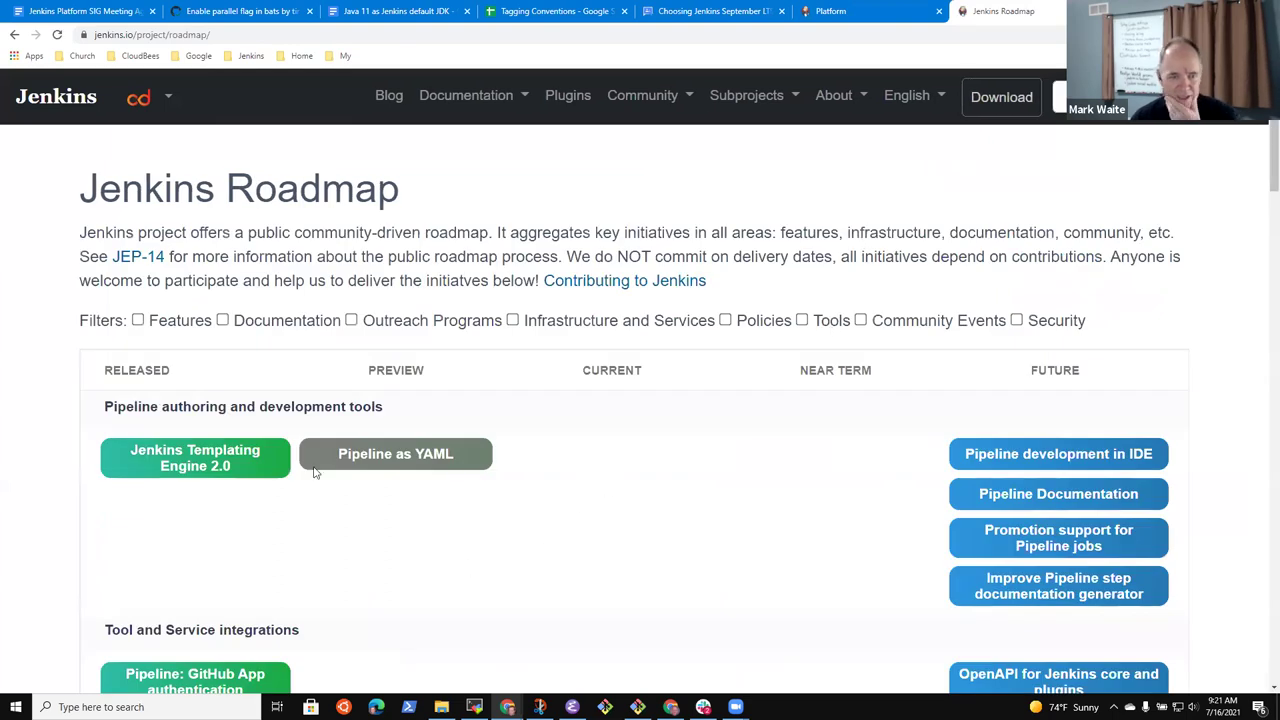
scroll(474, 477, "down", 3)
scroll(474, 477, "up", 3)
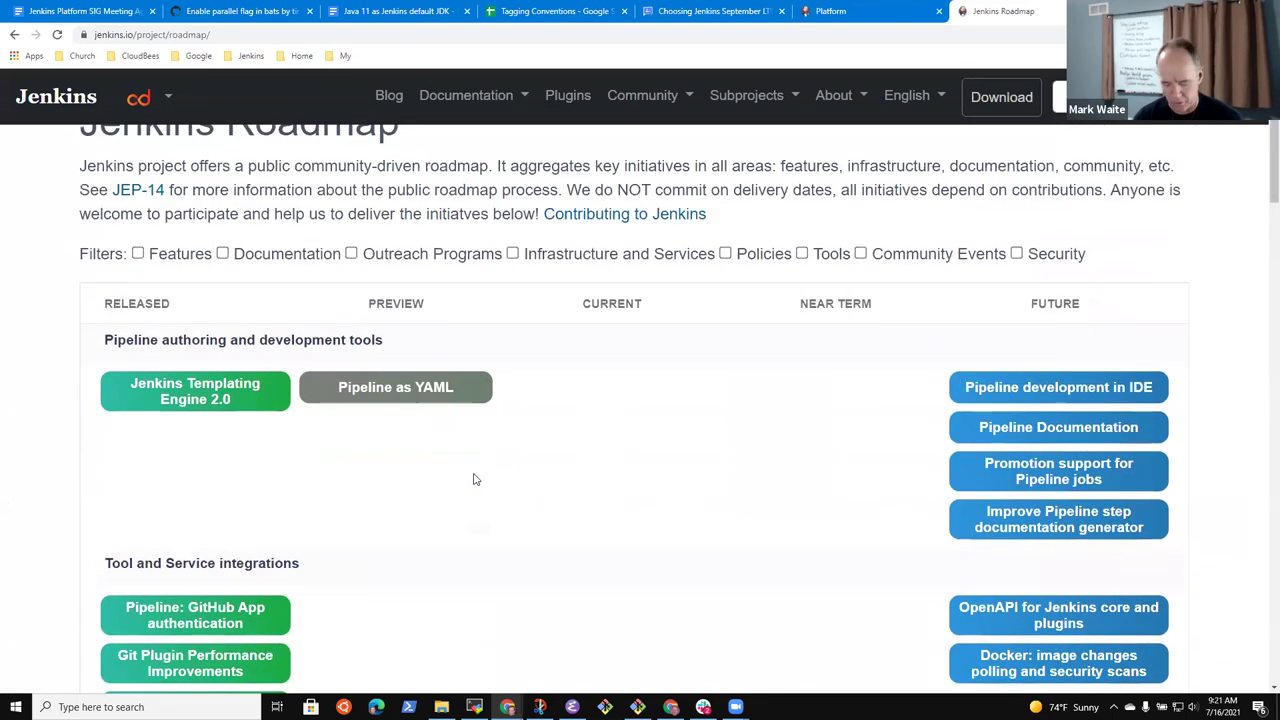
key("ctrl+f")
type("plaform")
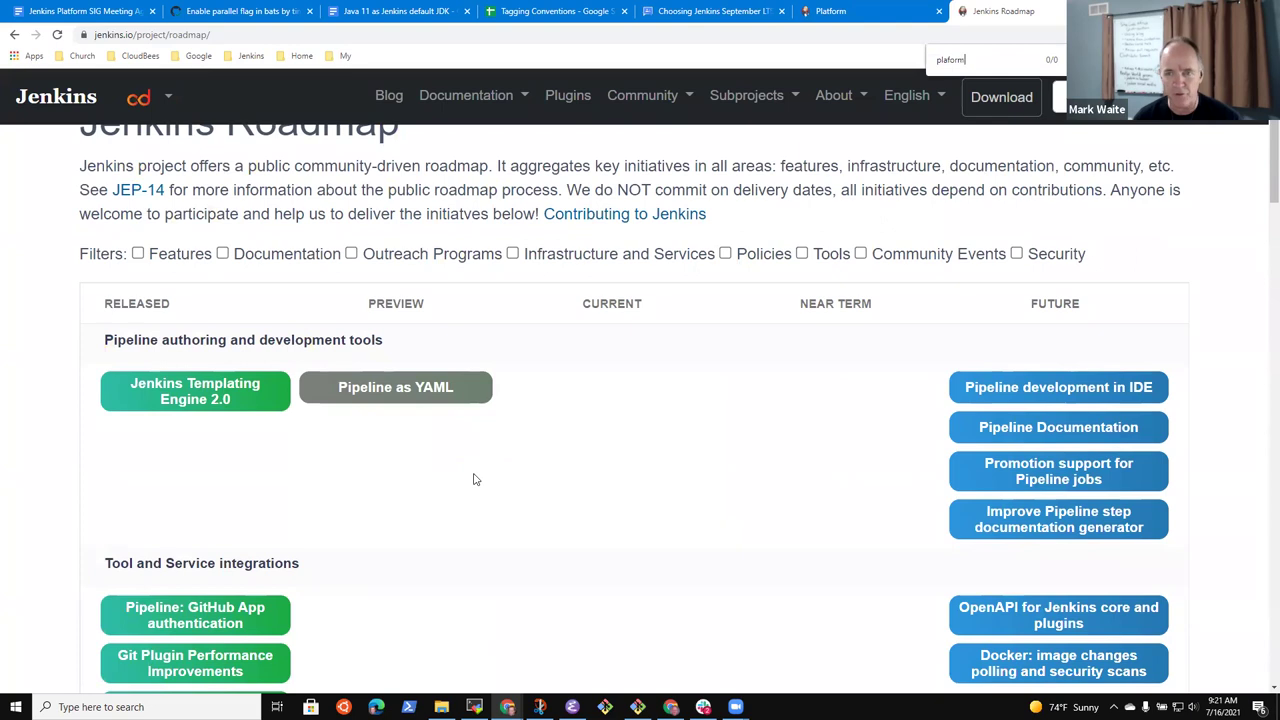
key("BackSpace")
key("BackSpace")
key("BackSpace")
type("form")
key("BackSpace")
key("BackSpace")
key("BackSpace")
key("BackSpace")
key("BackSpace")
type("atfor")
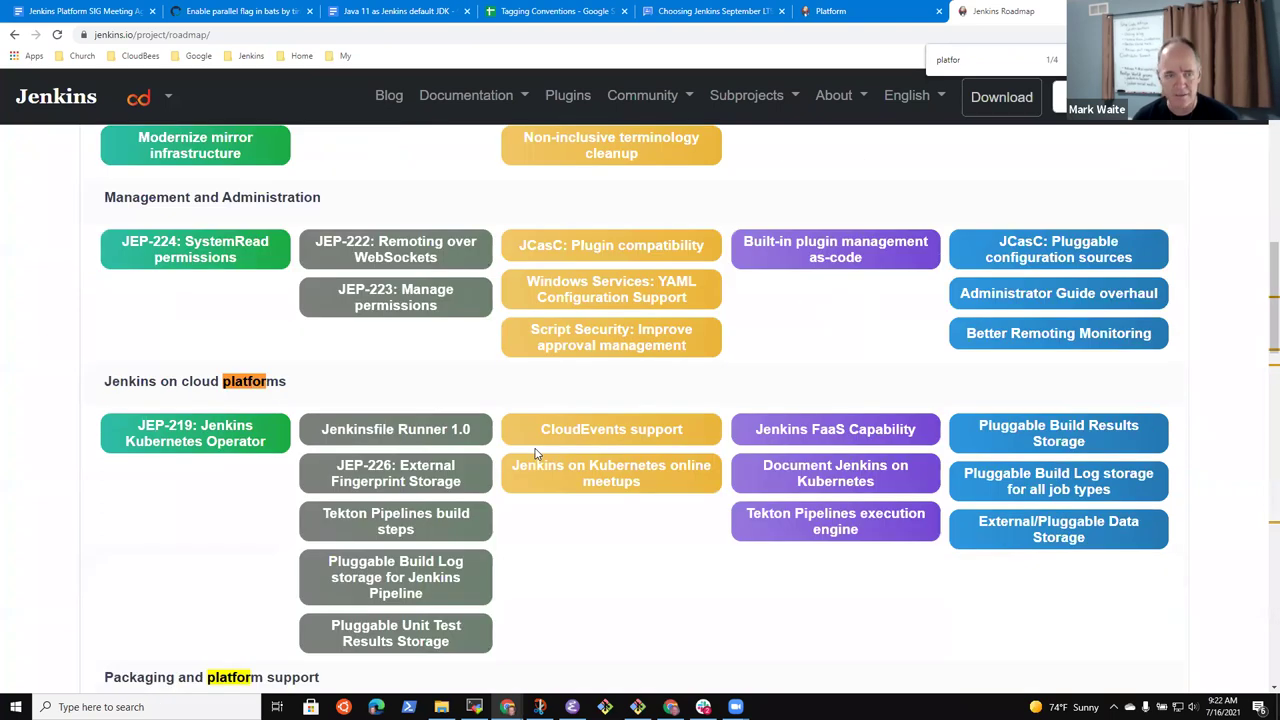
type("m")
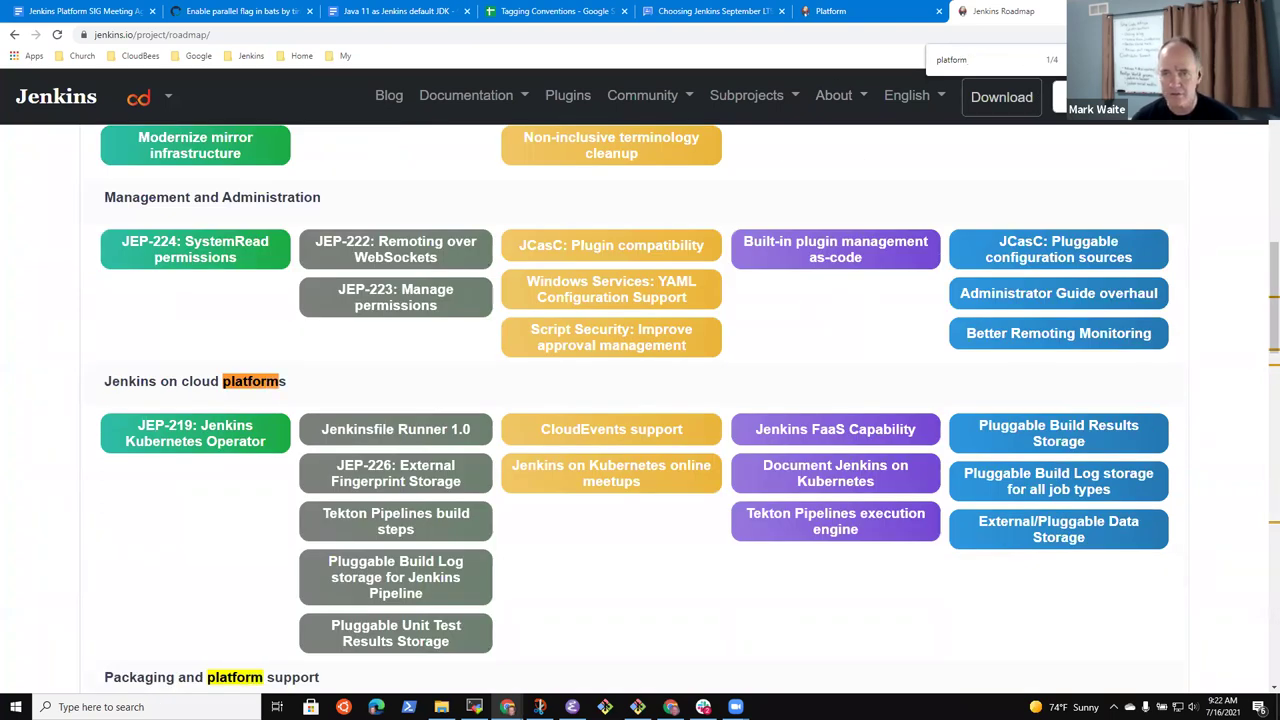
key("Escape")
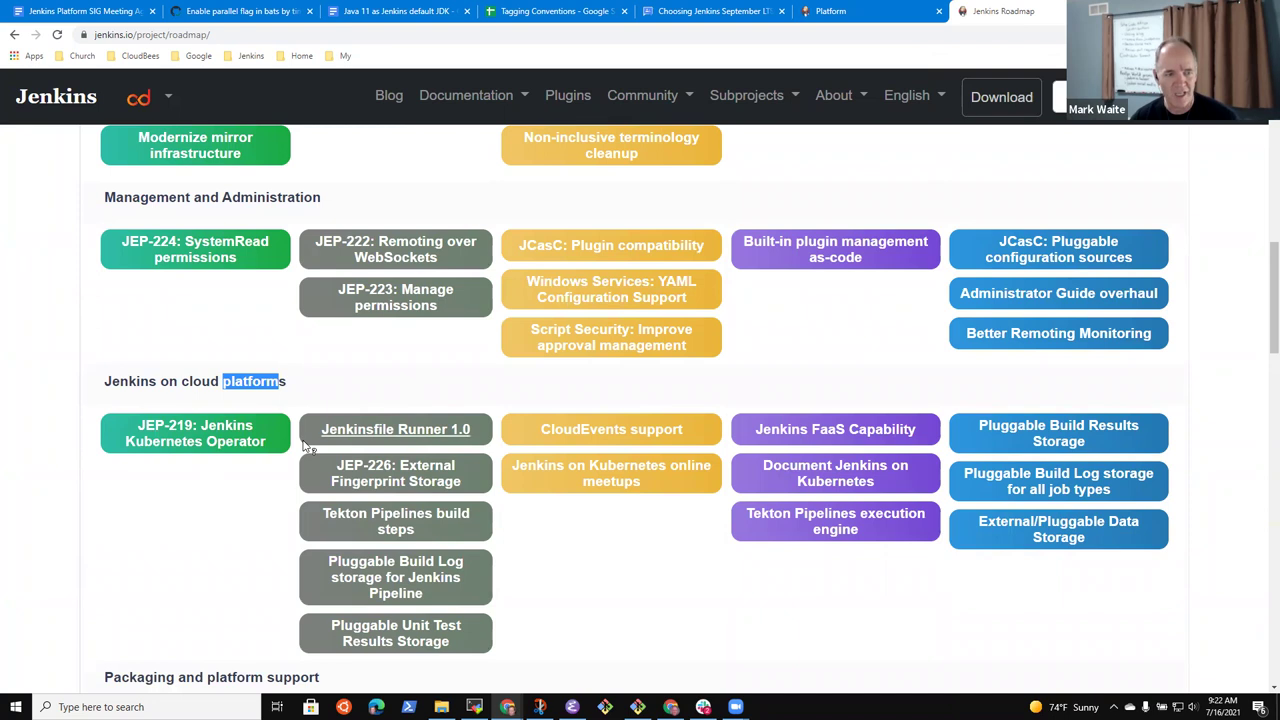
scroll(305, 443, "down", 3)
scroll(494, 349, "up", 1)
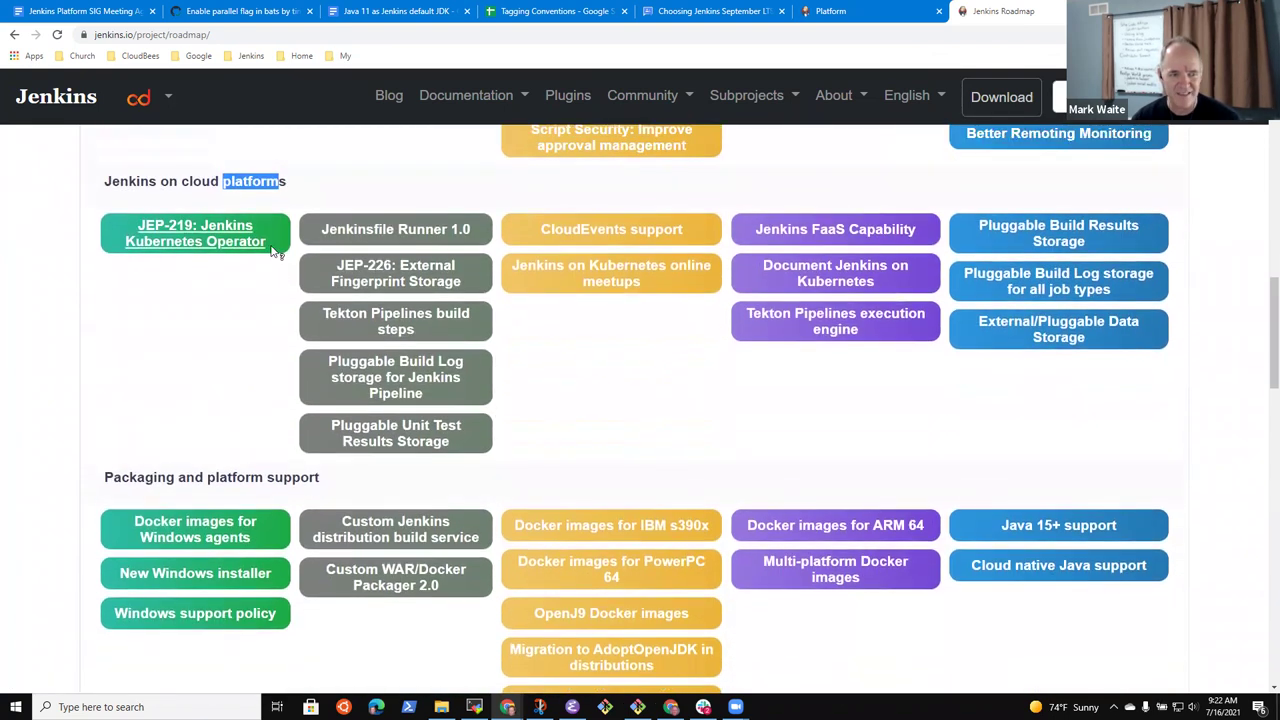
left_click(162, 345)
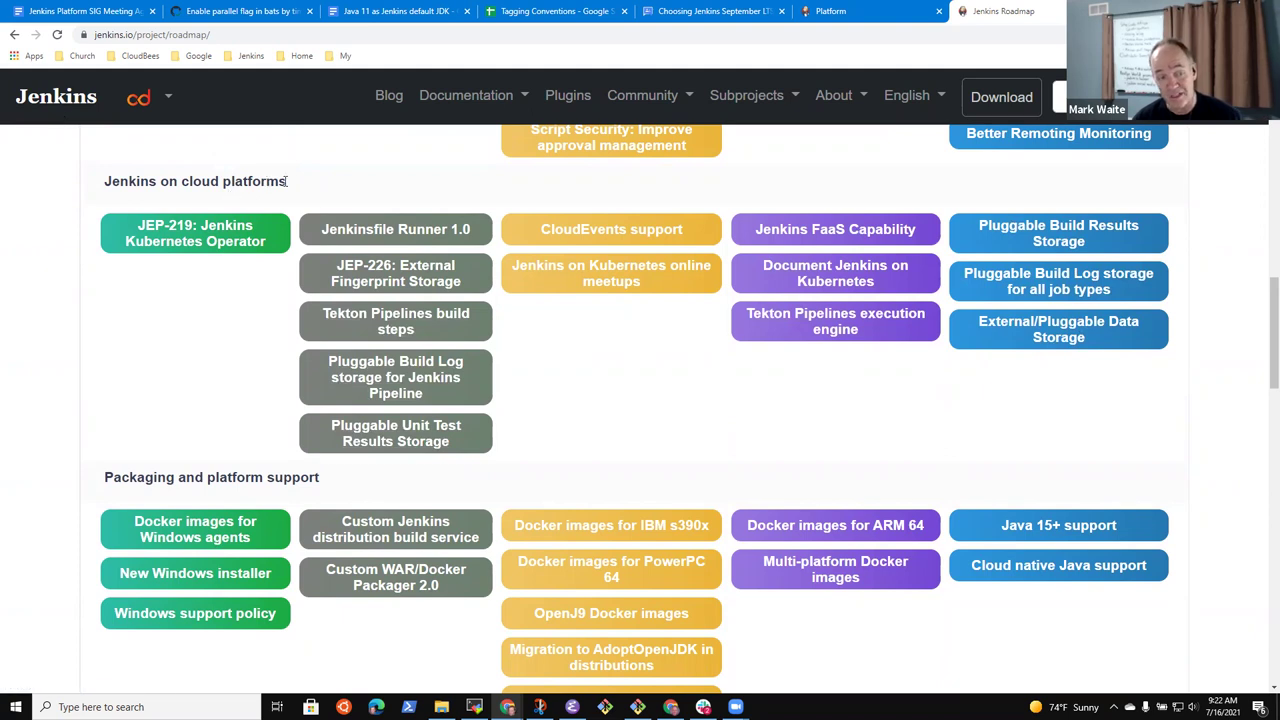
left_click_drag(286, 184, 114, 374)
left_click(141, 407)
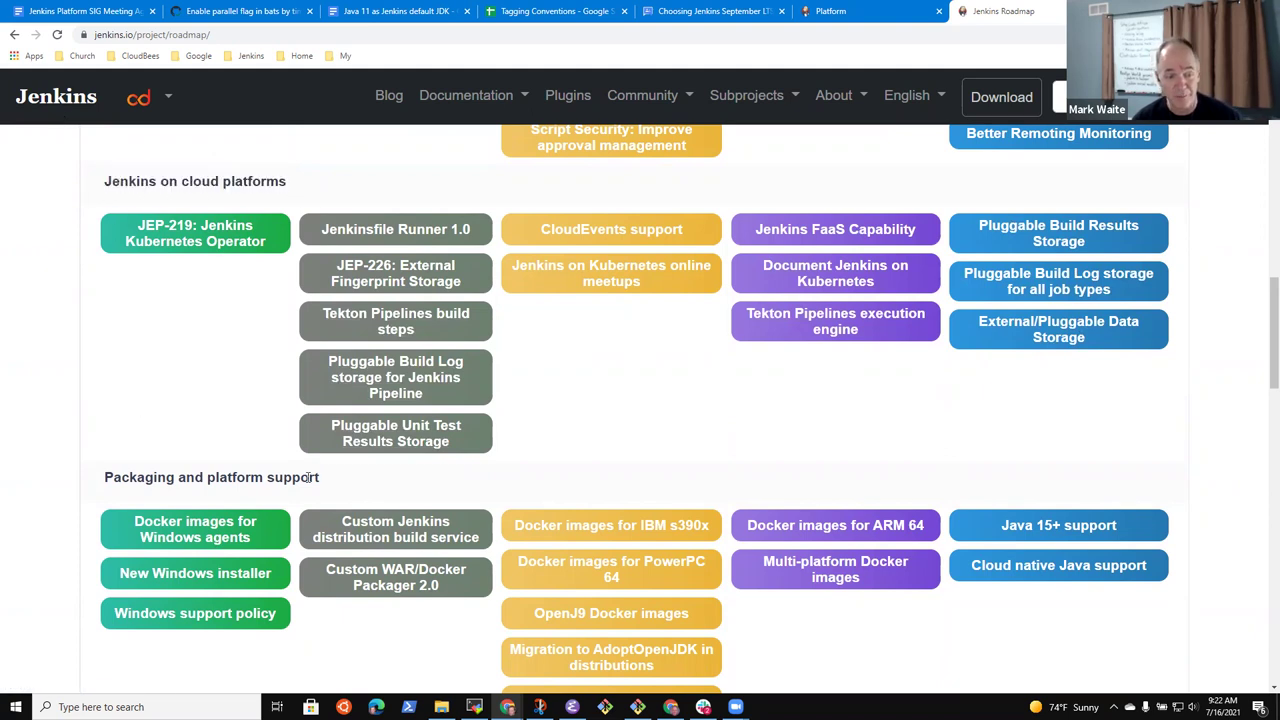
left_click_drag(325, 486, 105, 475)
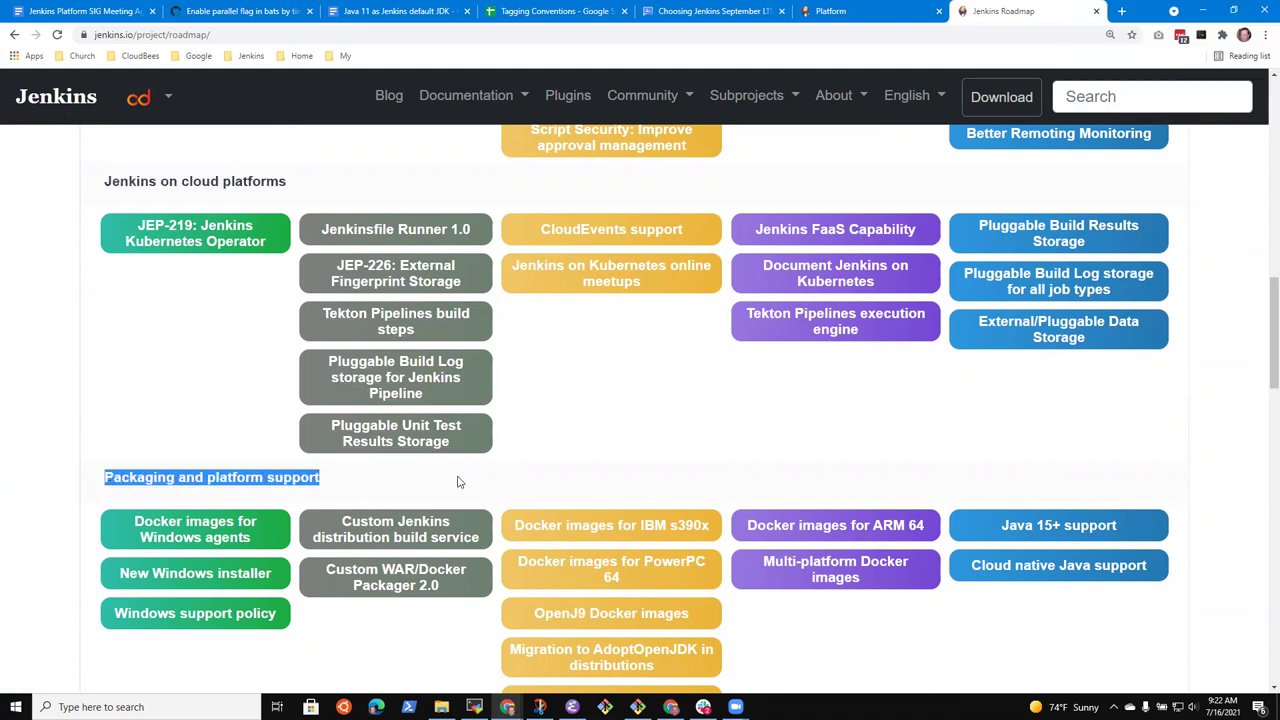
scroll(490, 468, "down", 1)
left_click_drag(336, 671, 197, 449)
left_click(443, 409)
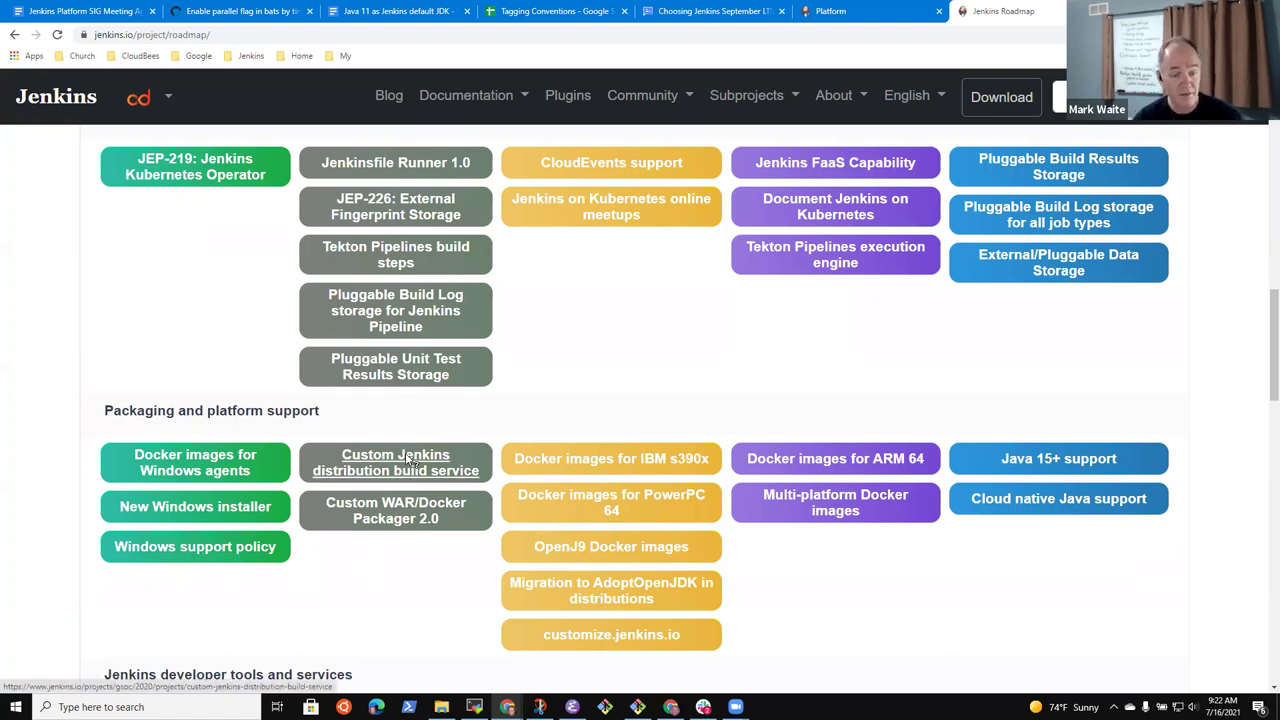
mouse_move(650, 463)
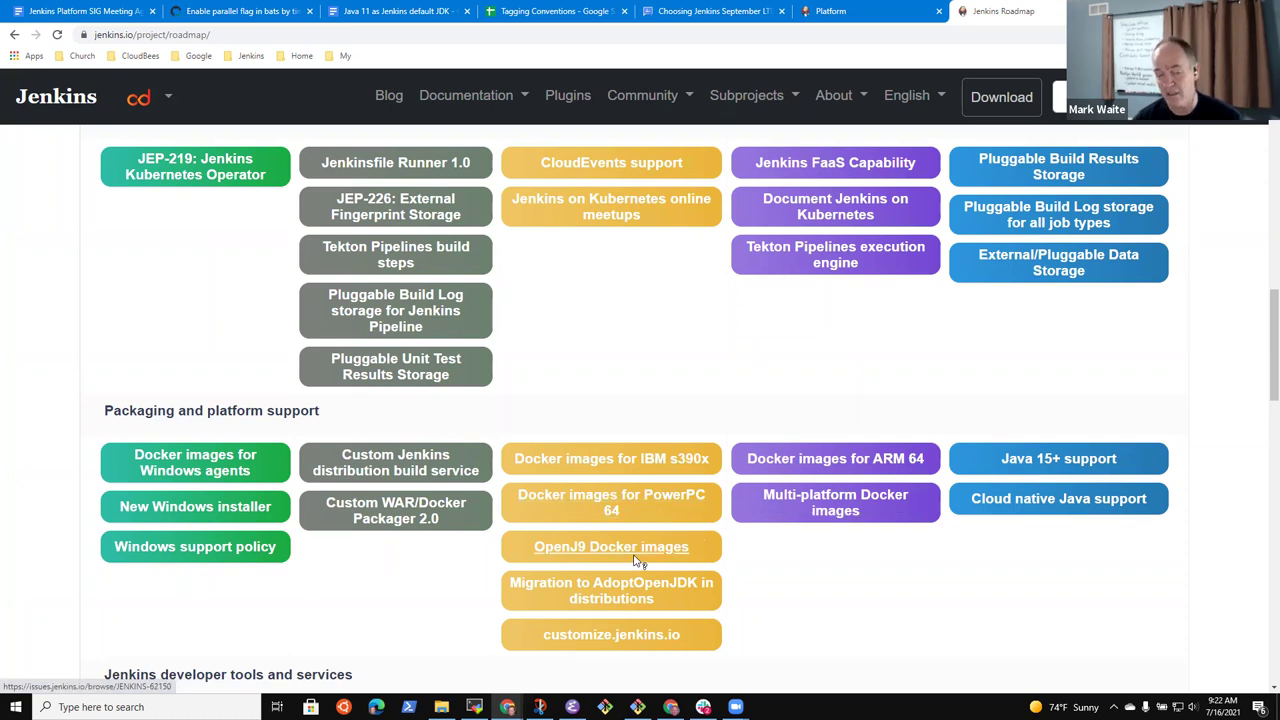
mouse_move(643, 555)
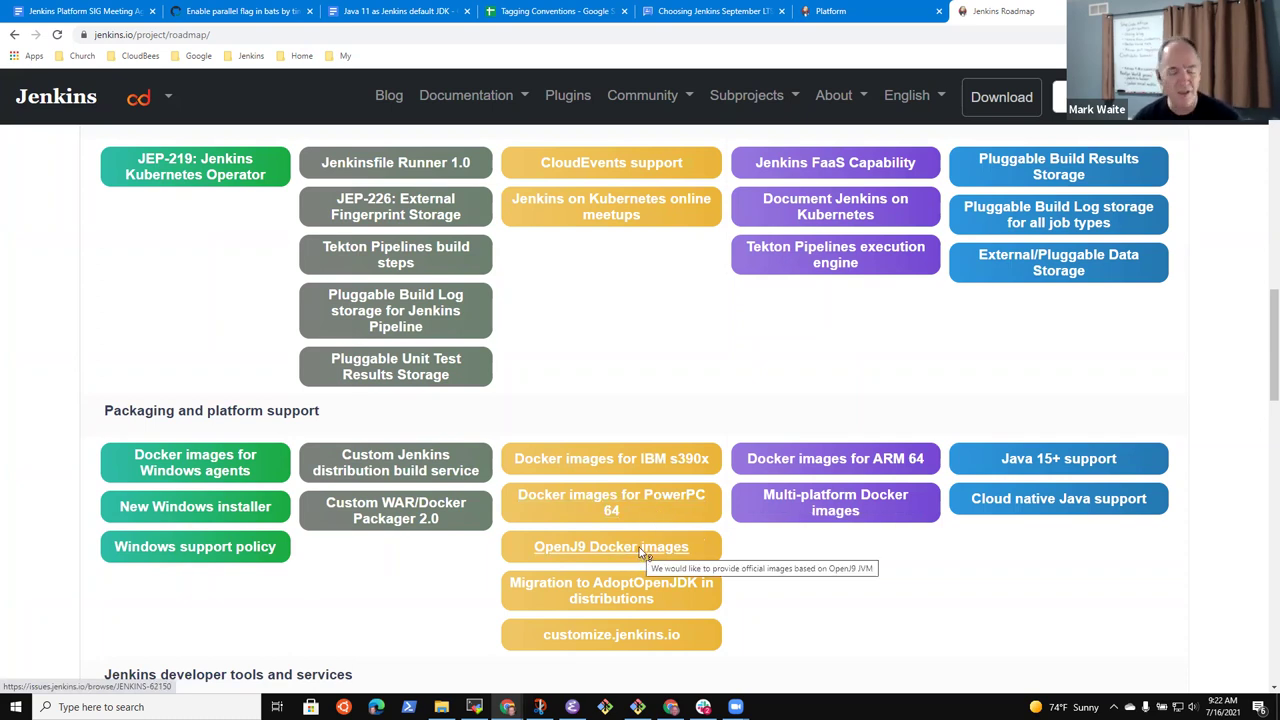
Add a sub-bullet assigning the document owner to remove the OpenJ9 image from the Jenkins roadmap
left_click(80, 12)
key("Return")
type("Mark to remove Op")
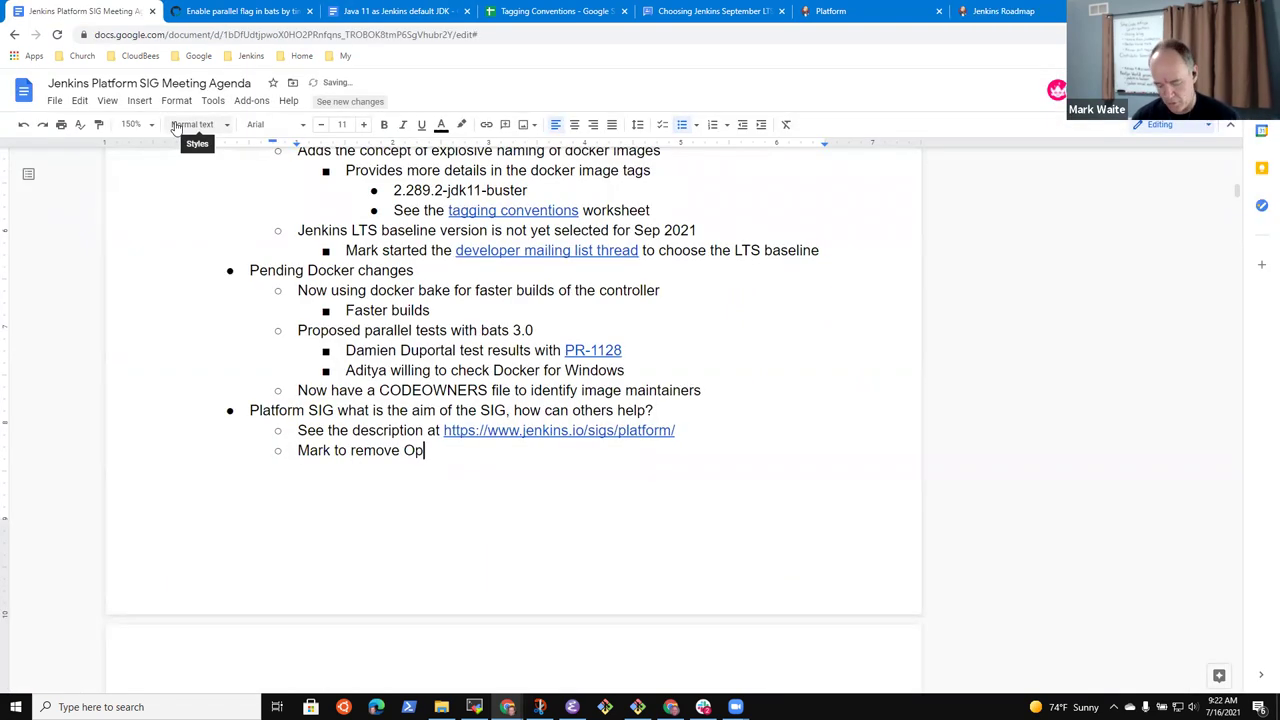
type("enJ9 image from ")
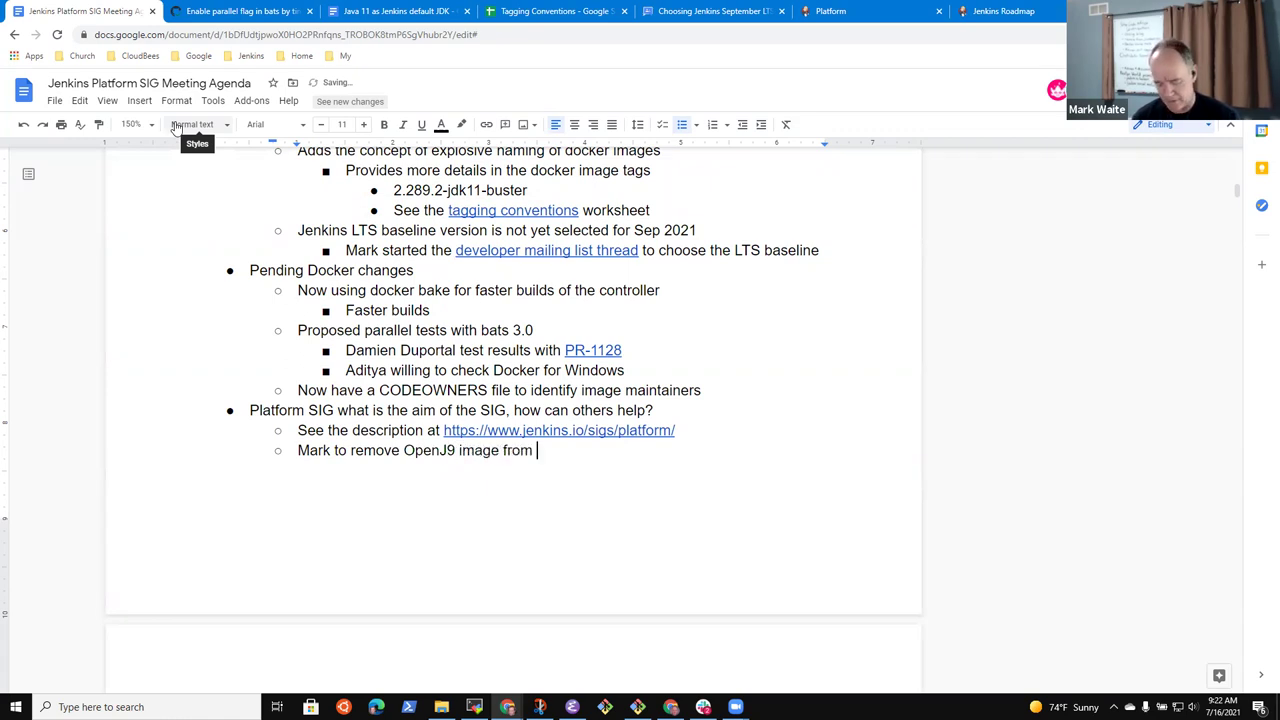
type("Jenkins roadmap")
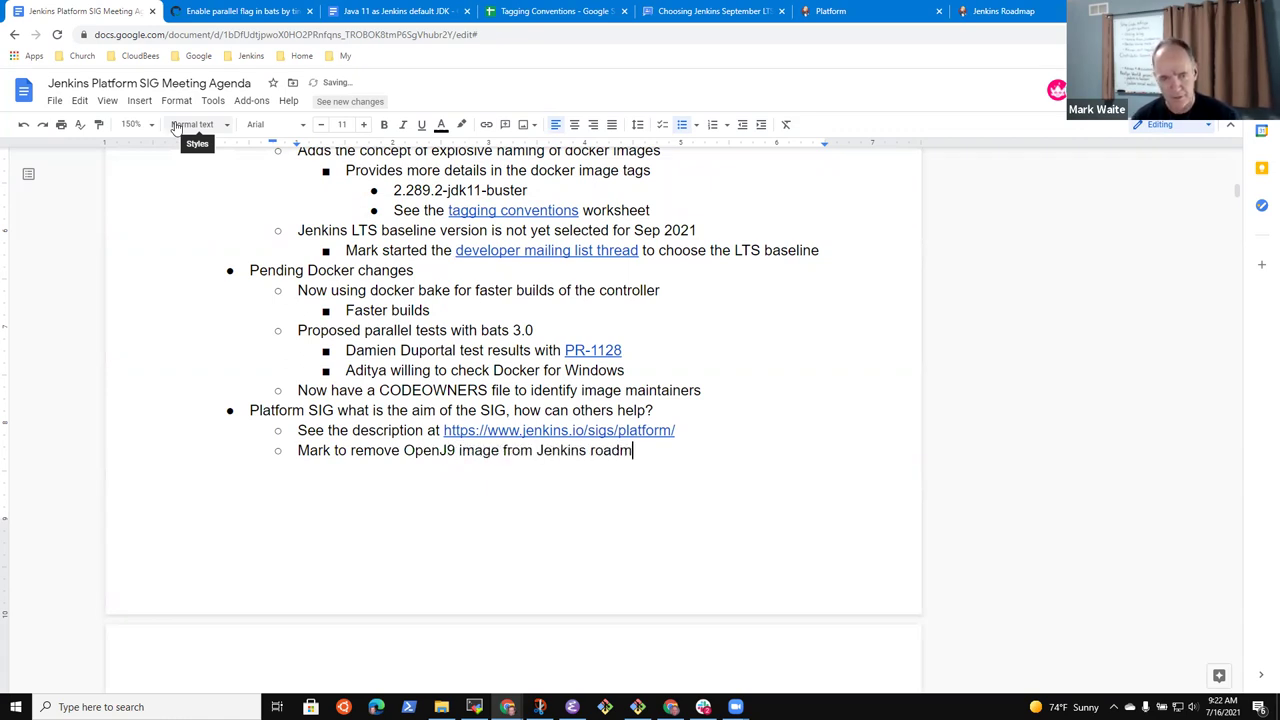
left_click(1015, 12)
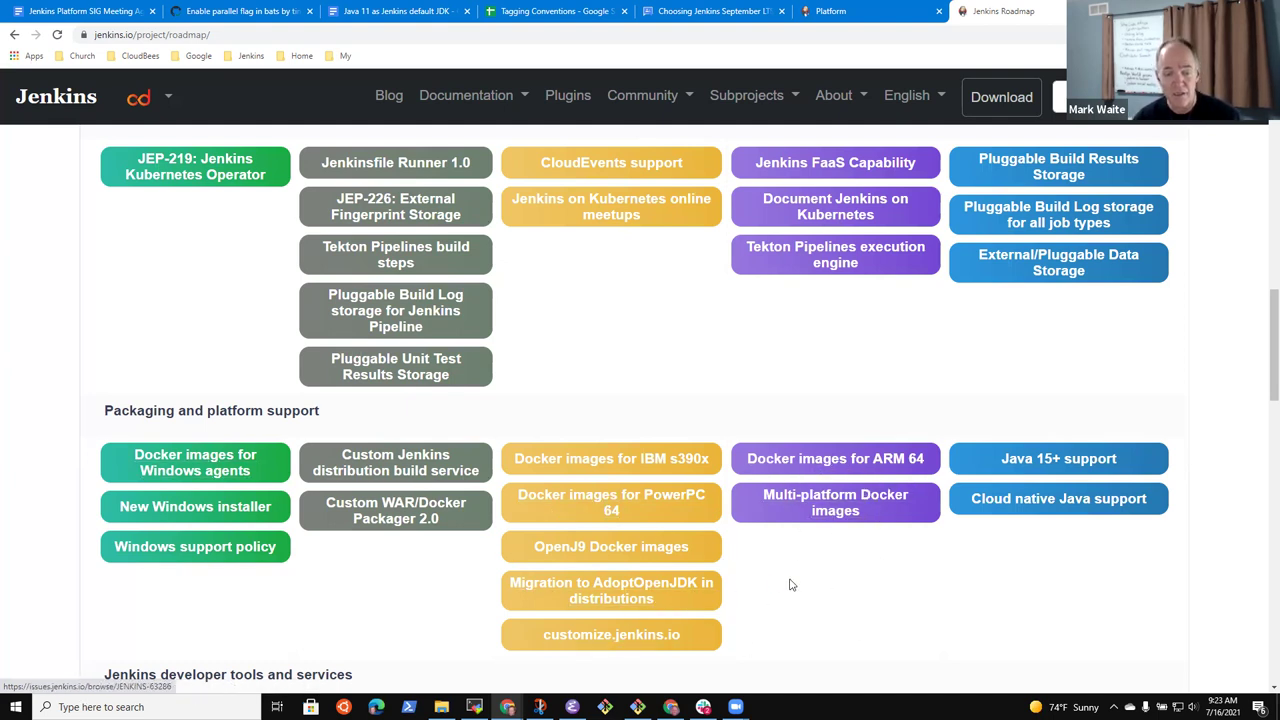
Open Jira issue JENKINS-52785 from the Multi-platform Docker images card and skim its comments
left_click(838, 506)
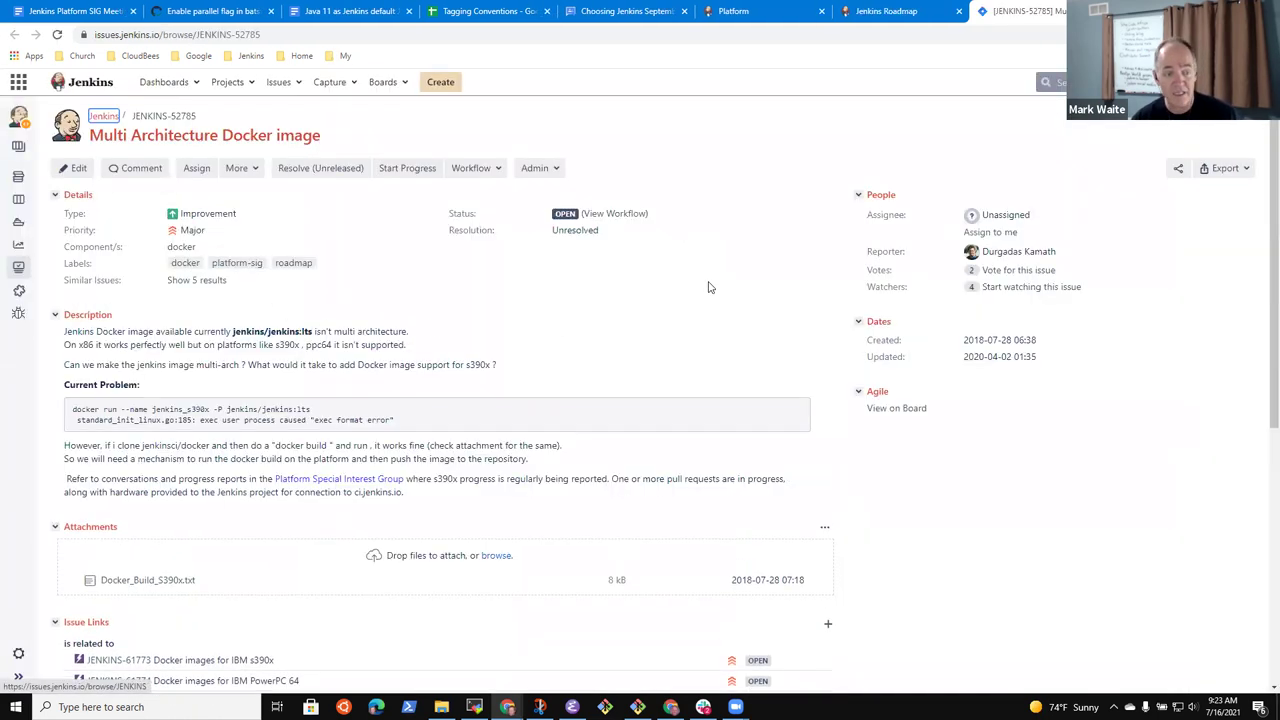
scroll(286, 437, "down", 5)
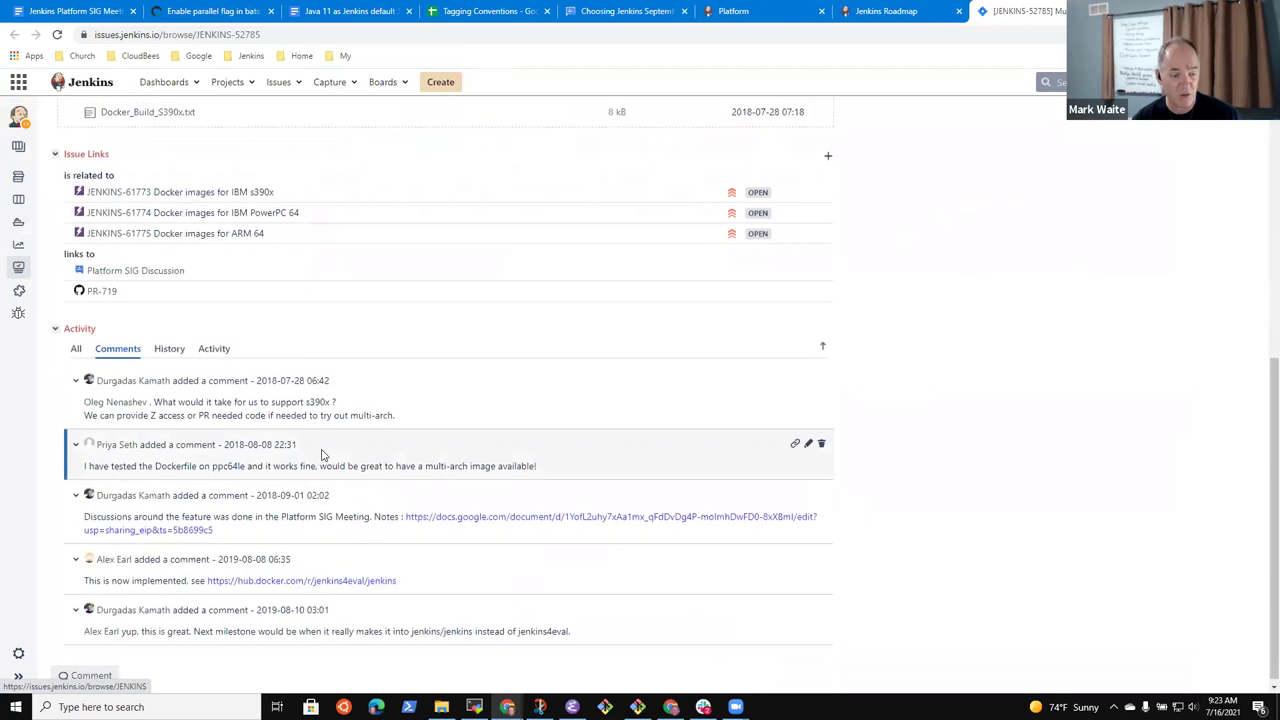
scroll(322, 455, "up", 5)
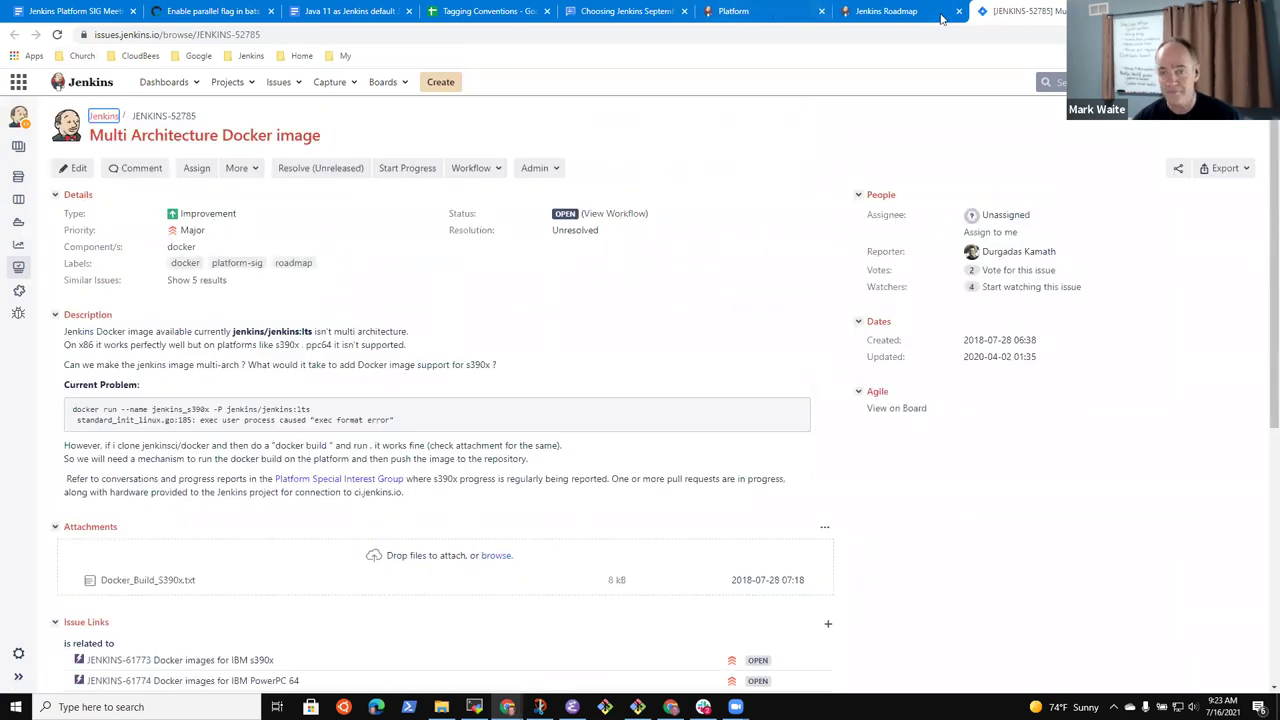
left_click(885, 11)
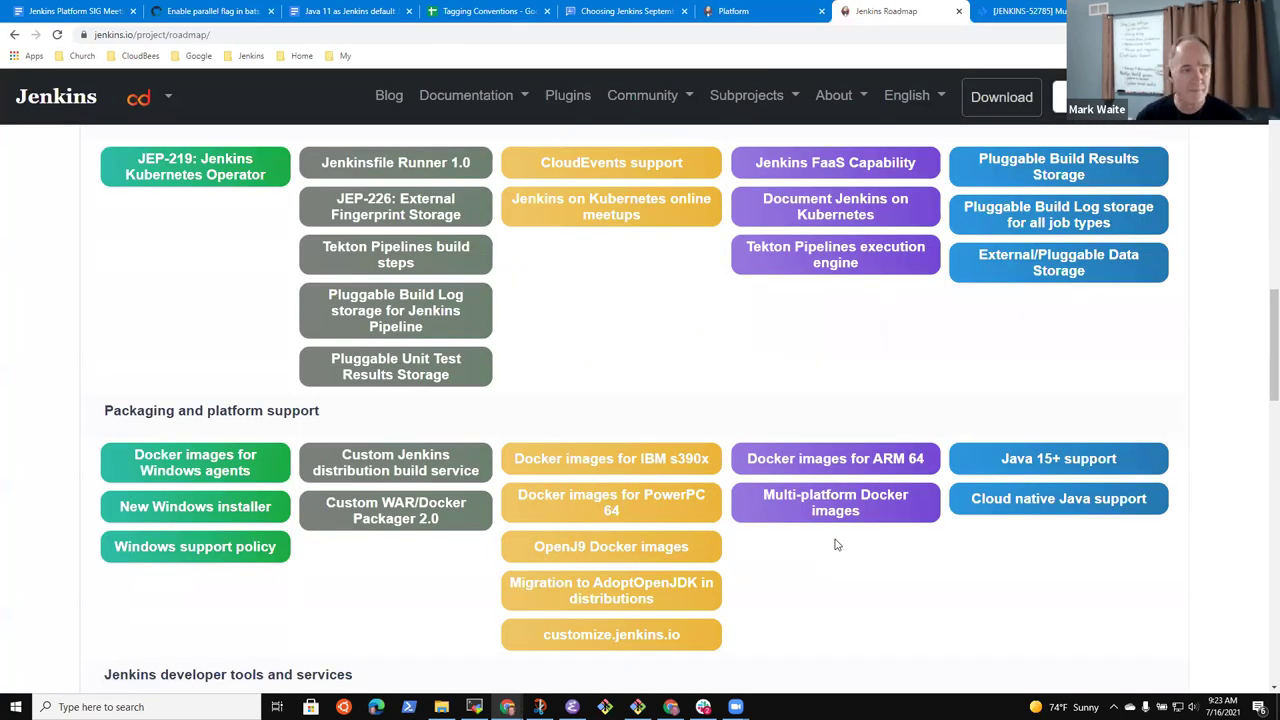
Start a nested bullet under the OpenJ9 action item reading 'Roadmap'
left_click(80, 11)
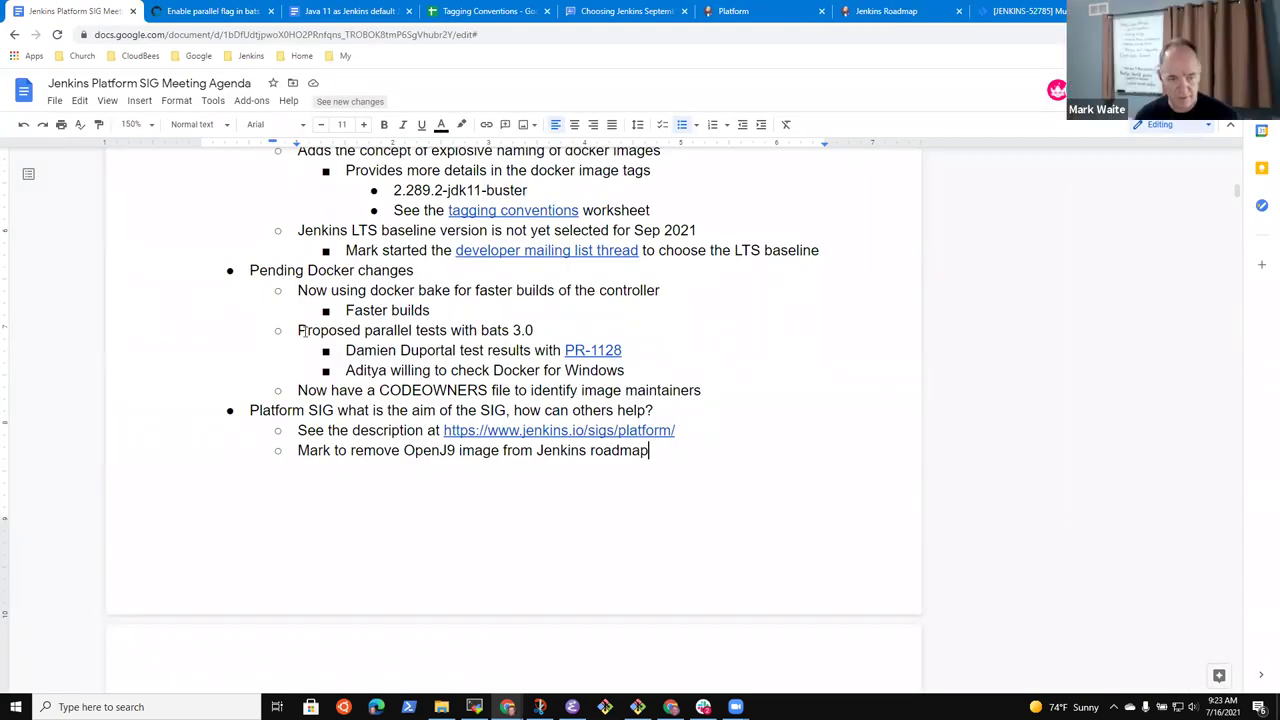
key("Return")
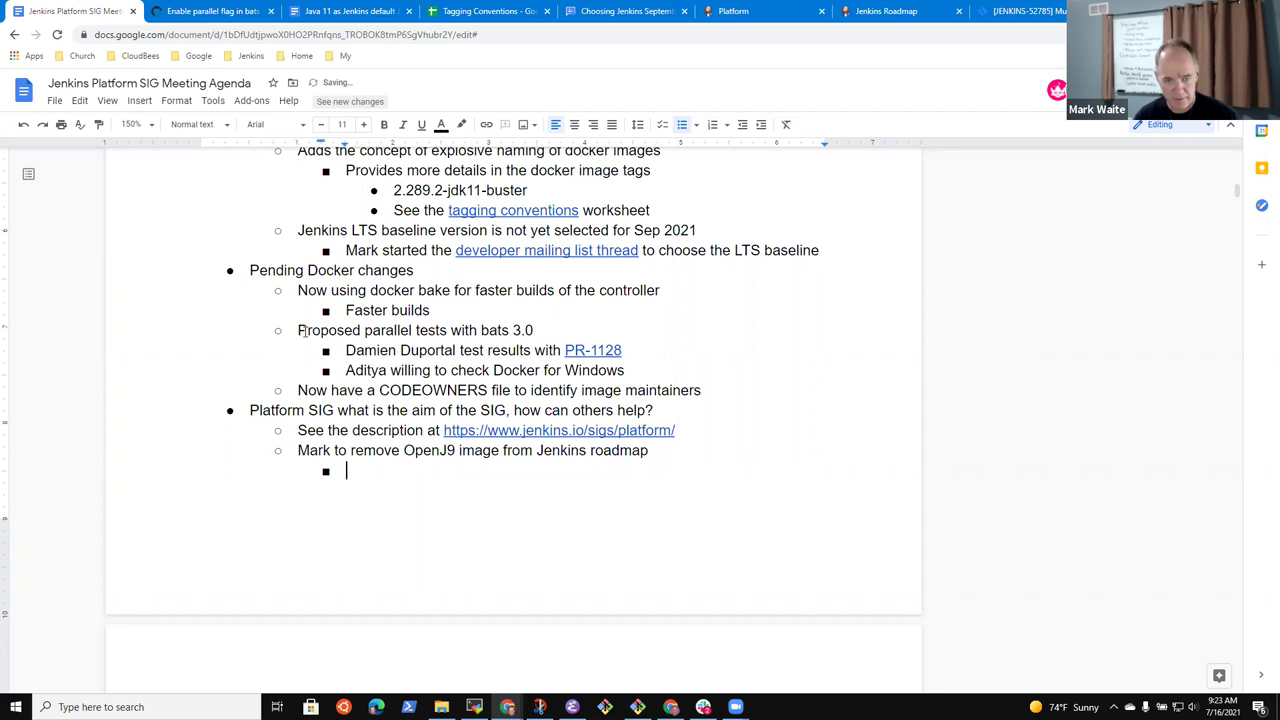
type("Roamd")
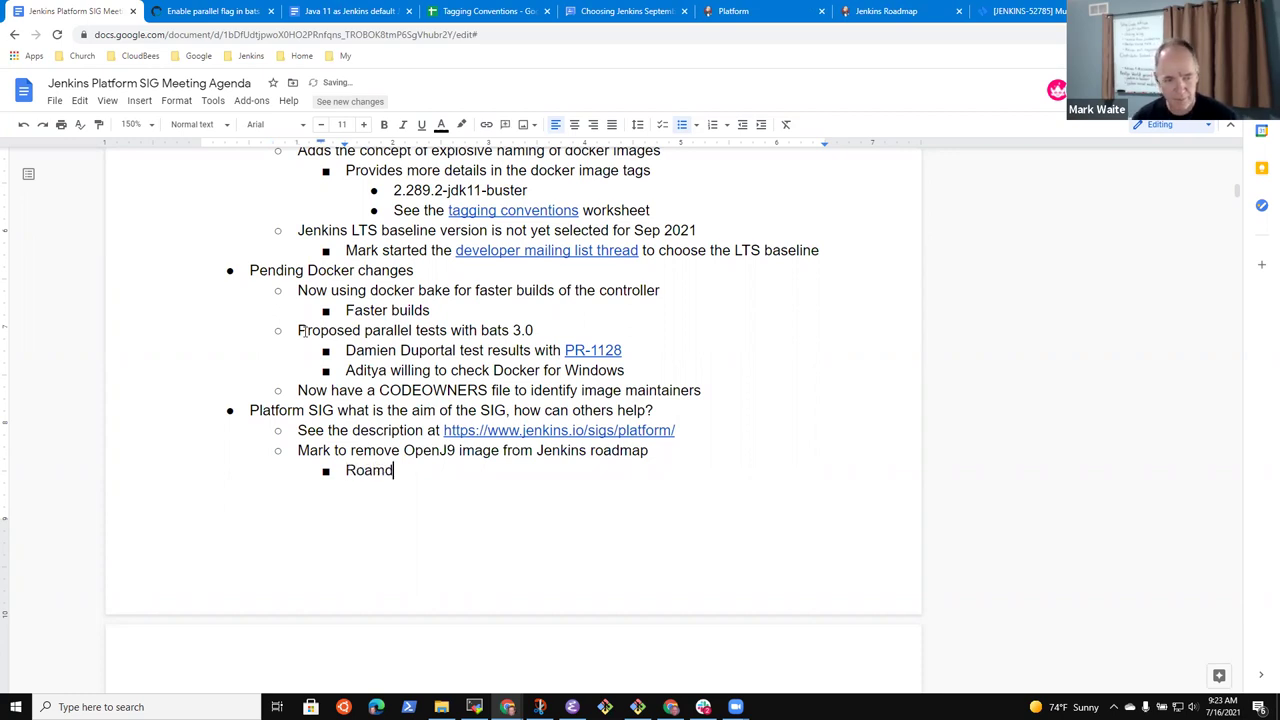
type("adamp")
key("BackSpace")
key("BackSpace")
key("BackSpace")
type("map")
left_click(888, 11)
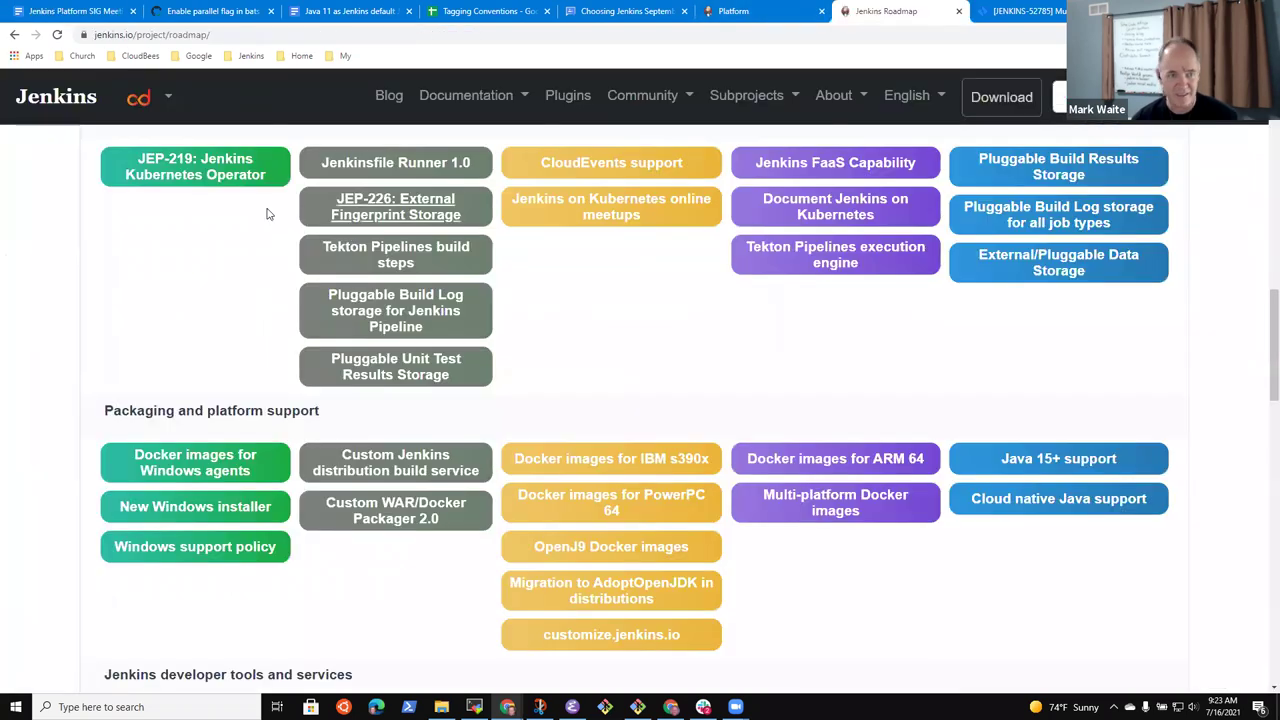
left_click(212, 34)
key("ctrl+c")
left_click(75, 11)
key("ctrl+v")
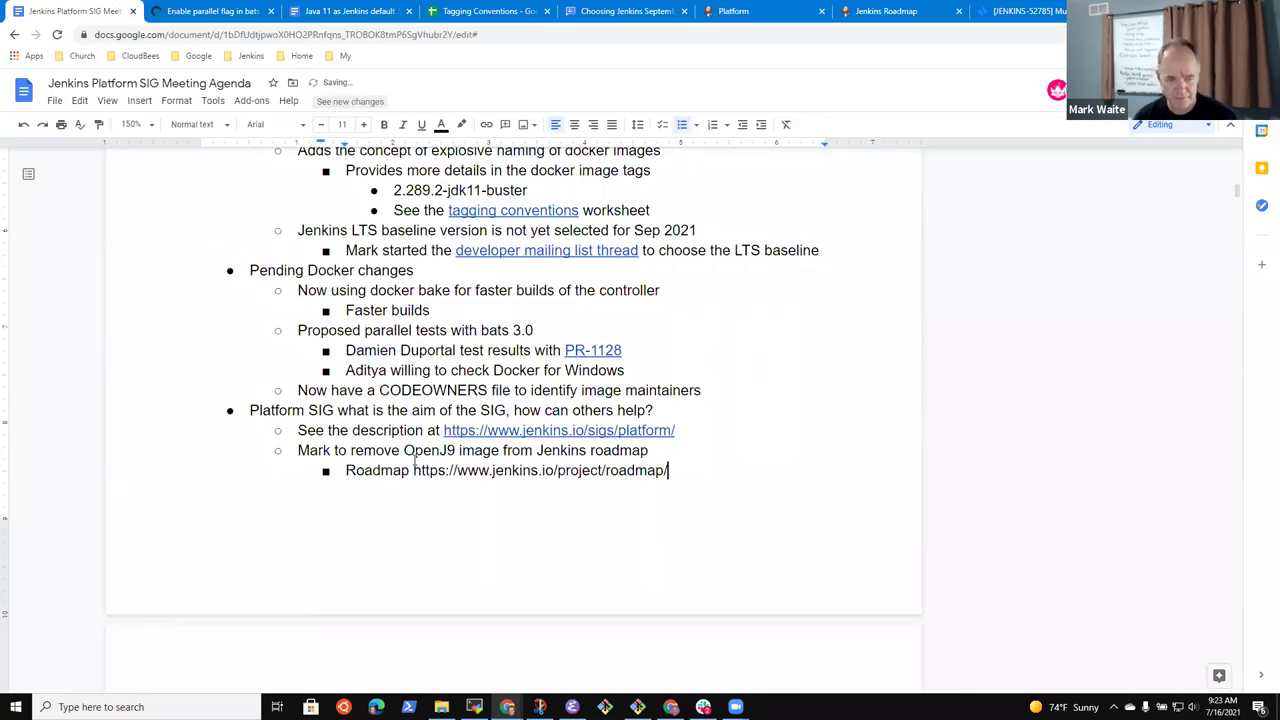
left_click(880, 12)
left_click(95, 11)
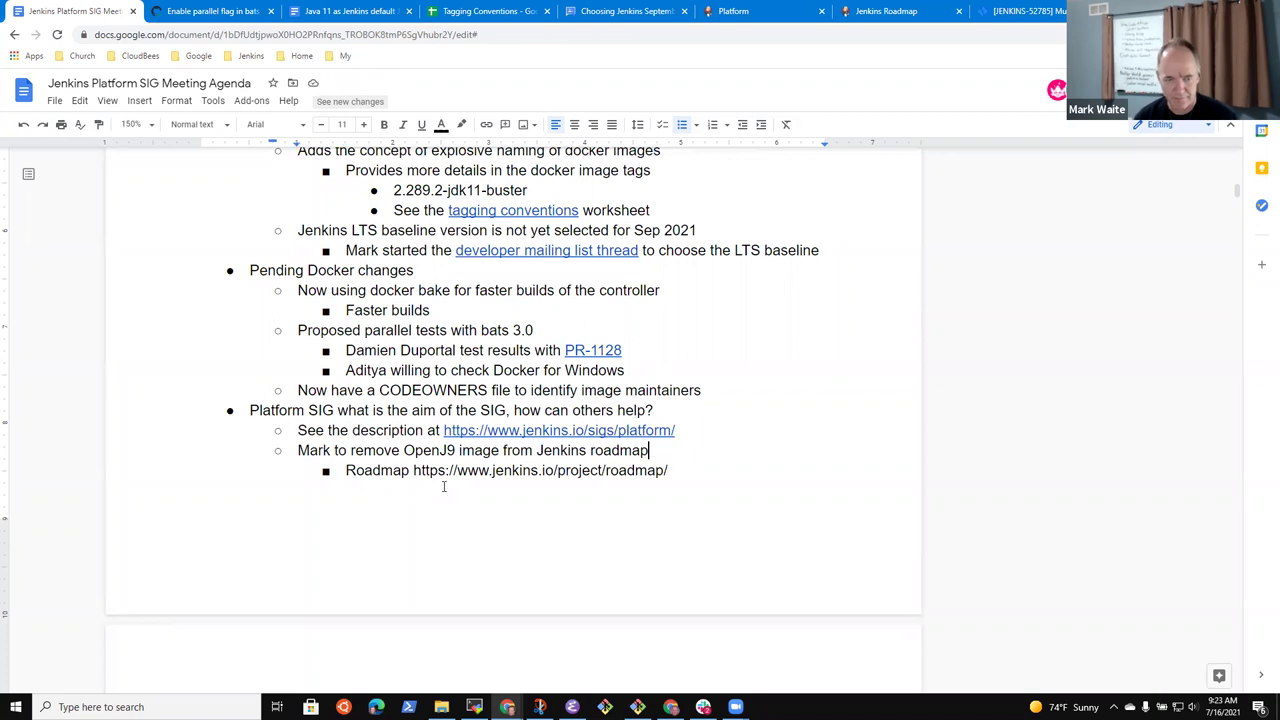
key("shift+Home")
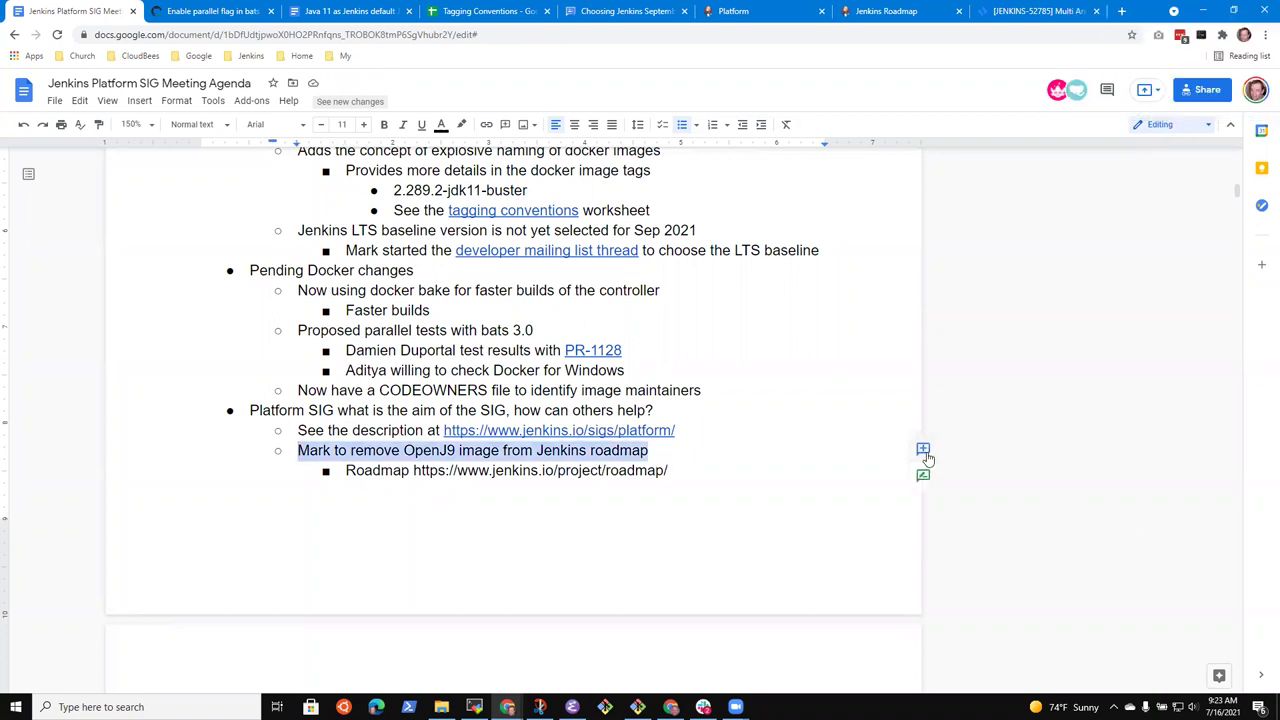
Comment on the OpenJ9 item mentioning the document owner's e-mail and assign it to them
left_click(923, 448)
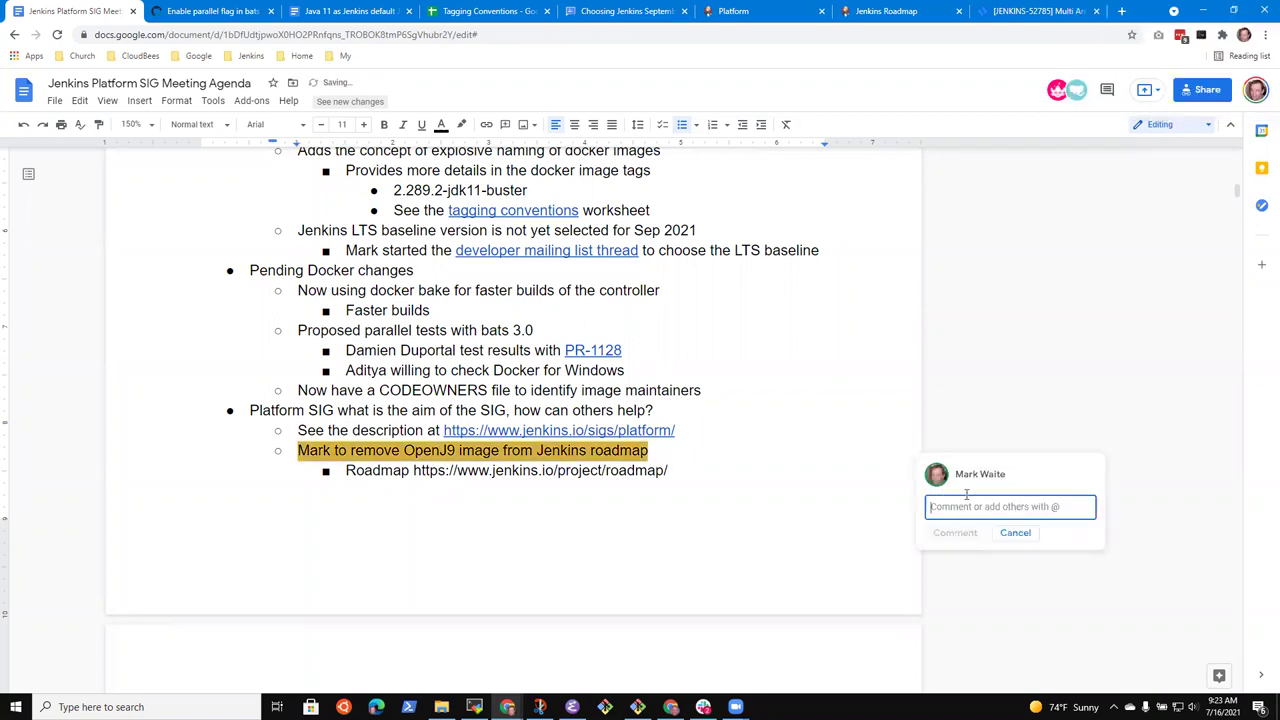
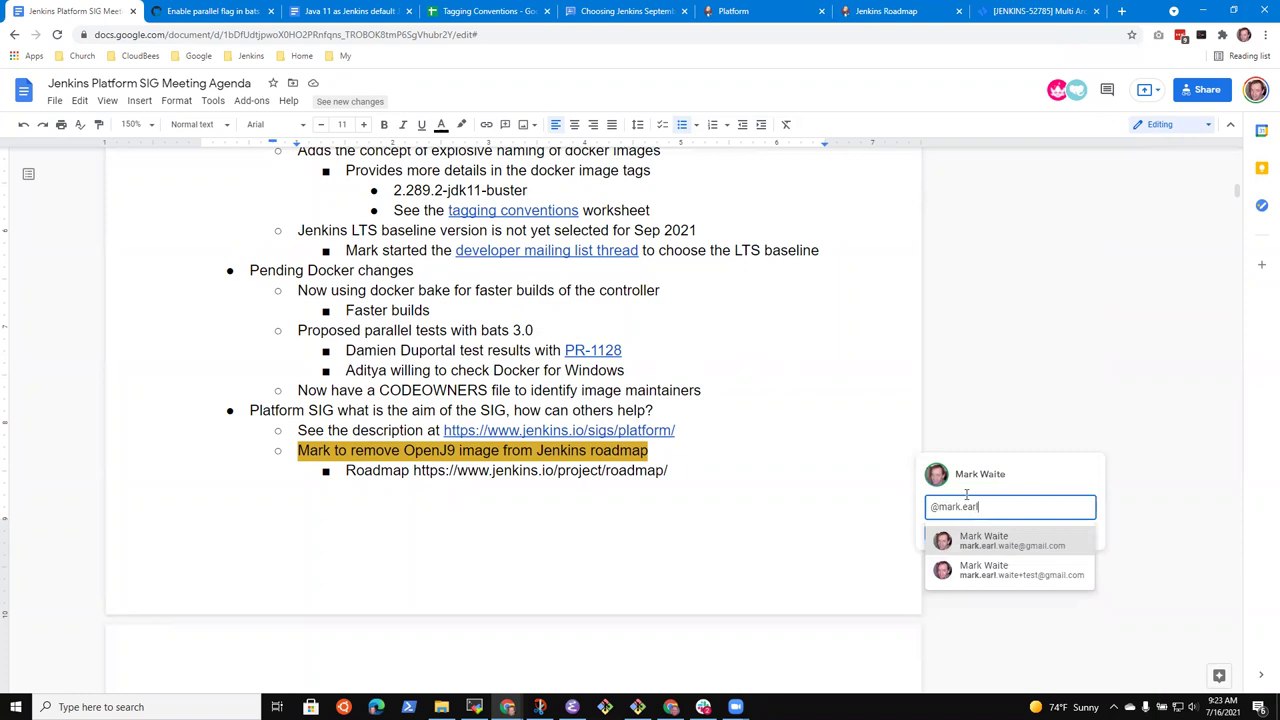
left_click(997, 546)
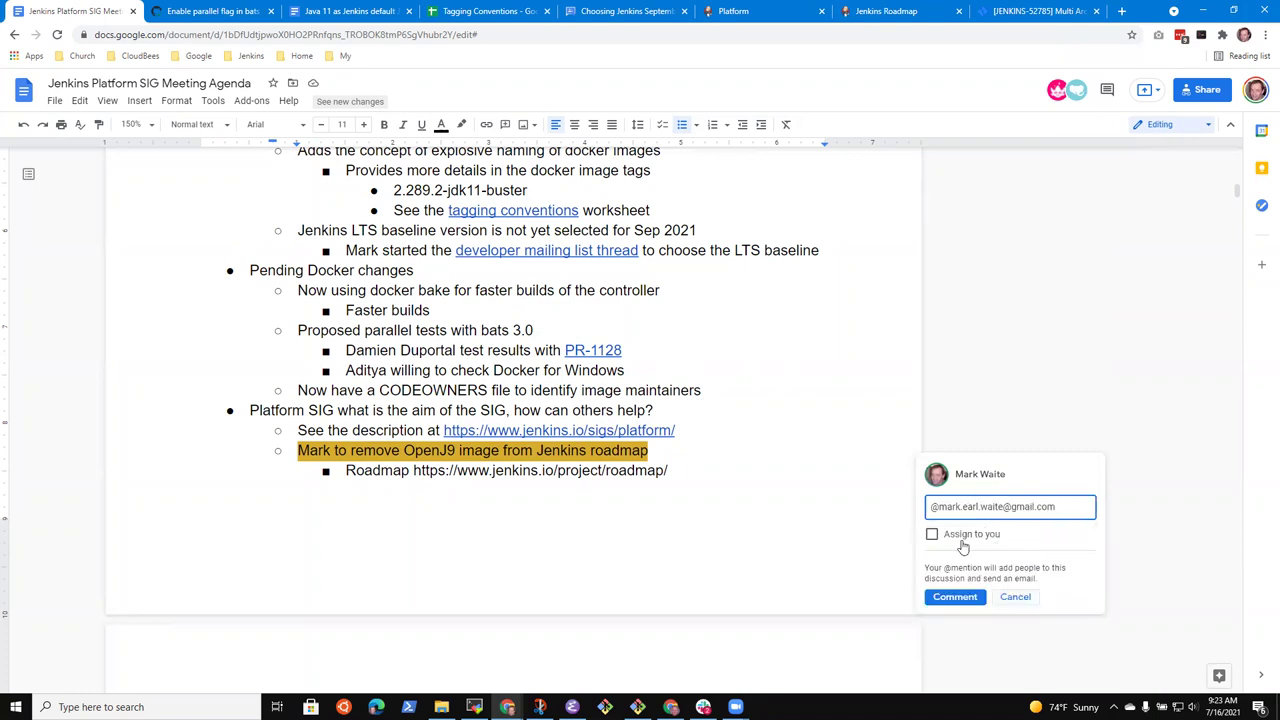
left_click(940, 538)
left_click(953, 598)
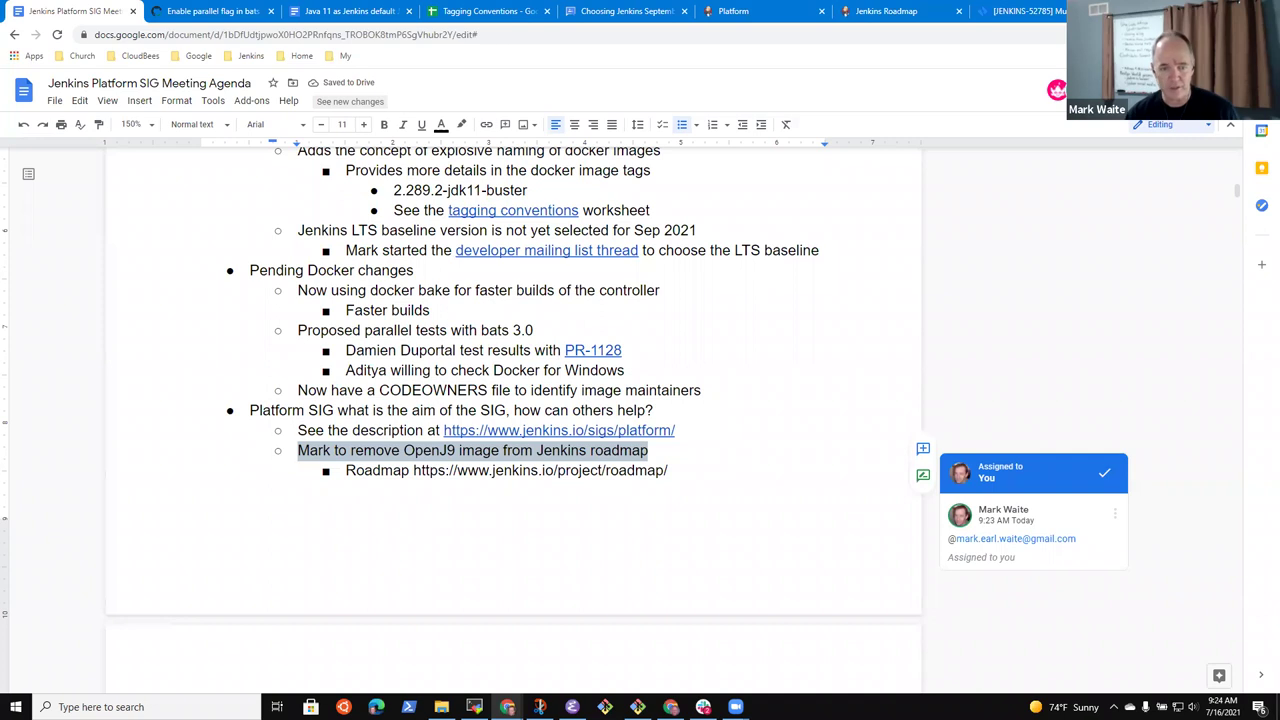
left_click(671, 468)
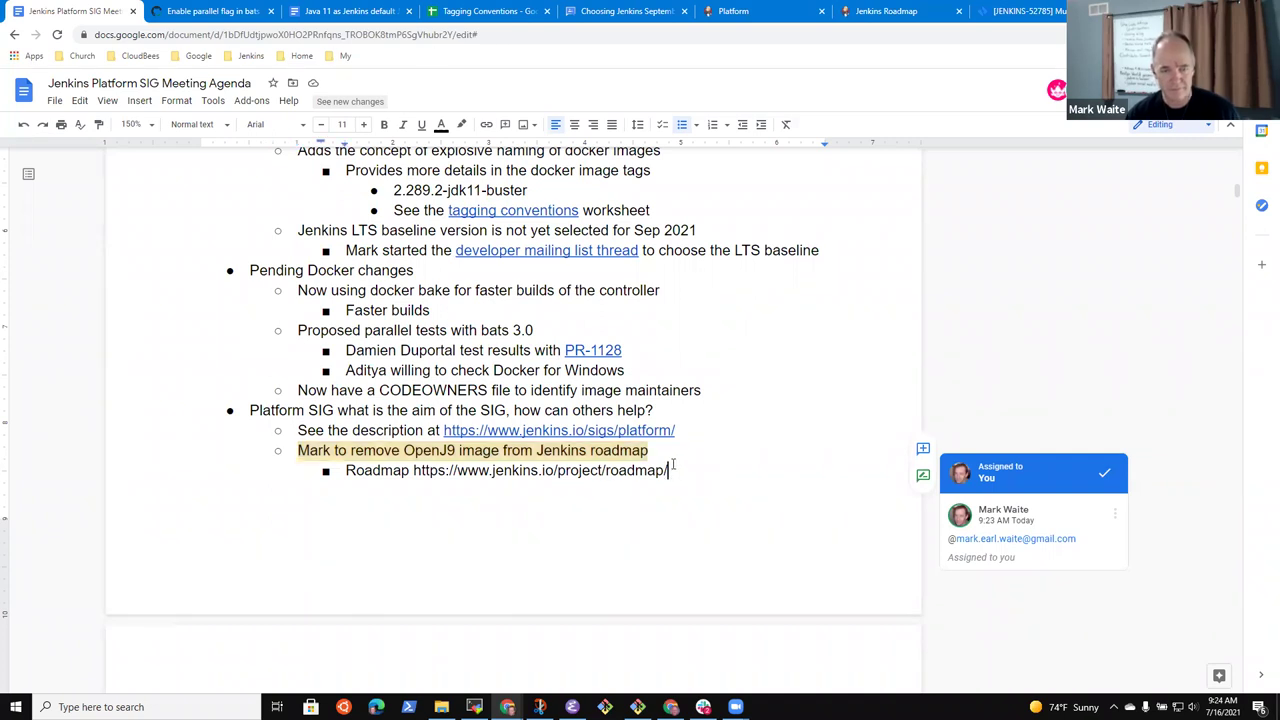